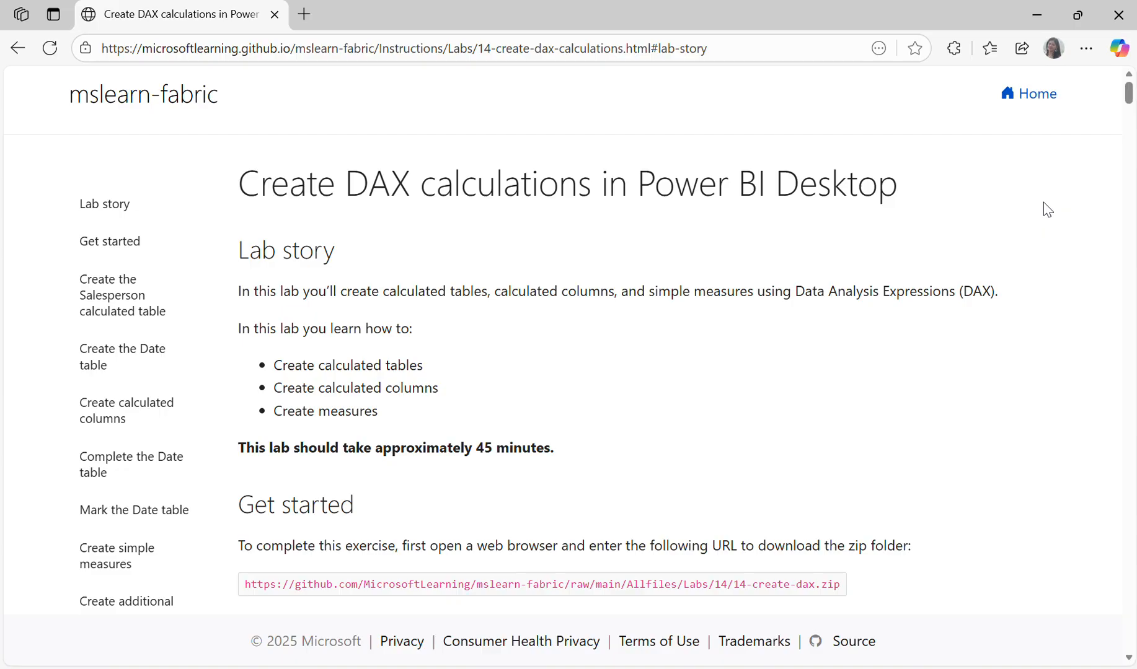
- Read the lab instructions for getting started and creating the Salesperson calculated table
scroll(738, 414, down, 5)
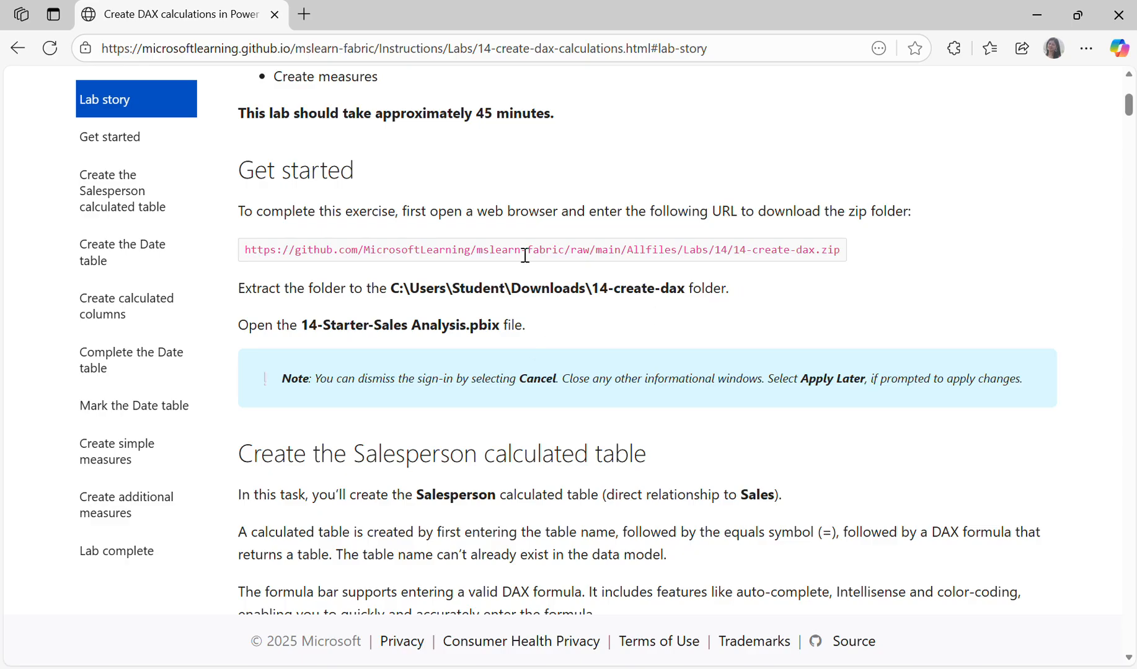
scroll(724, 411, down, 1)
scroll(724, 409, down, 2)
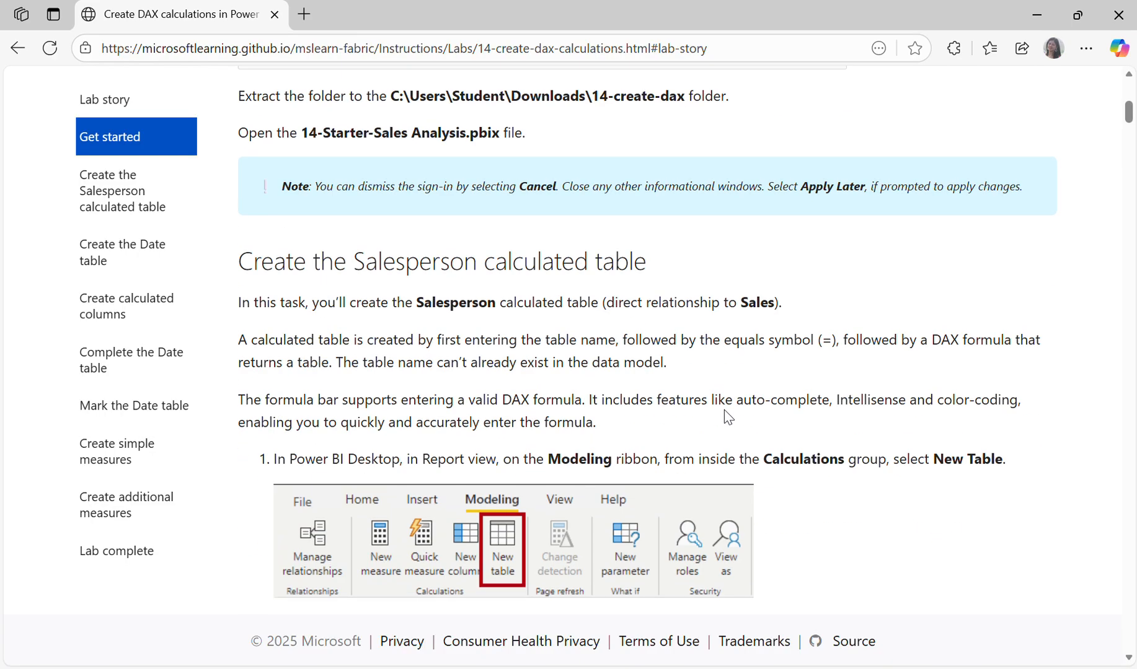
scroll(724, 409, down, 2)
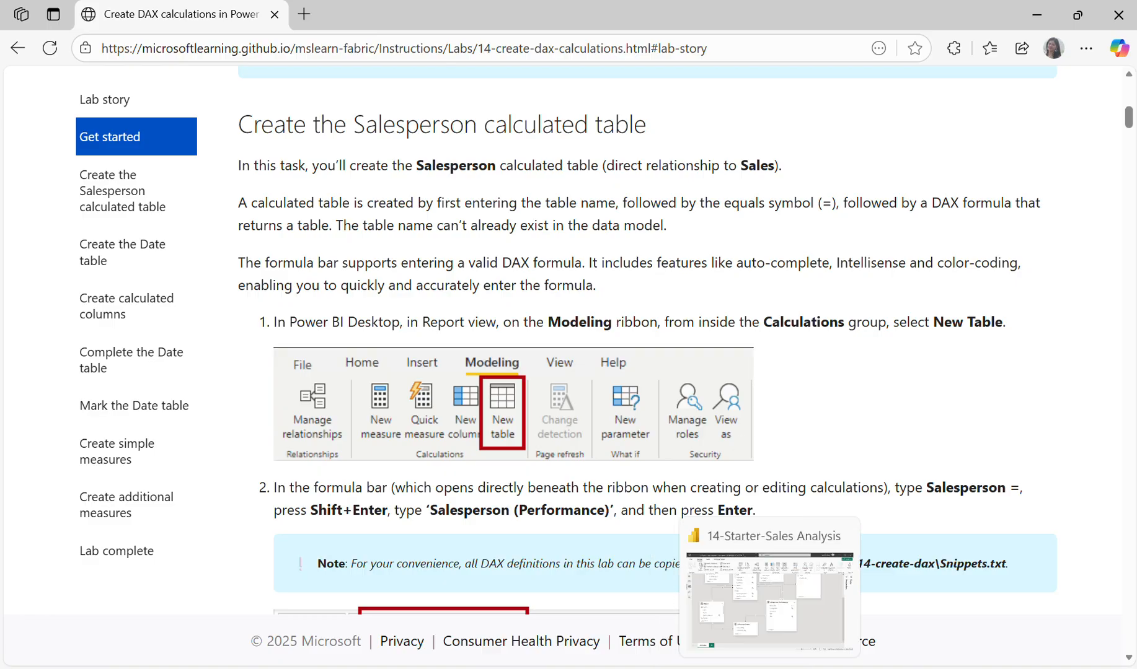
- Switch to the 14-Starter-Sales Analysis file in Power BI Desktop and examine the tables and relationships in the model diagram
click(771, 668)
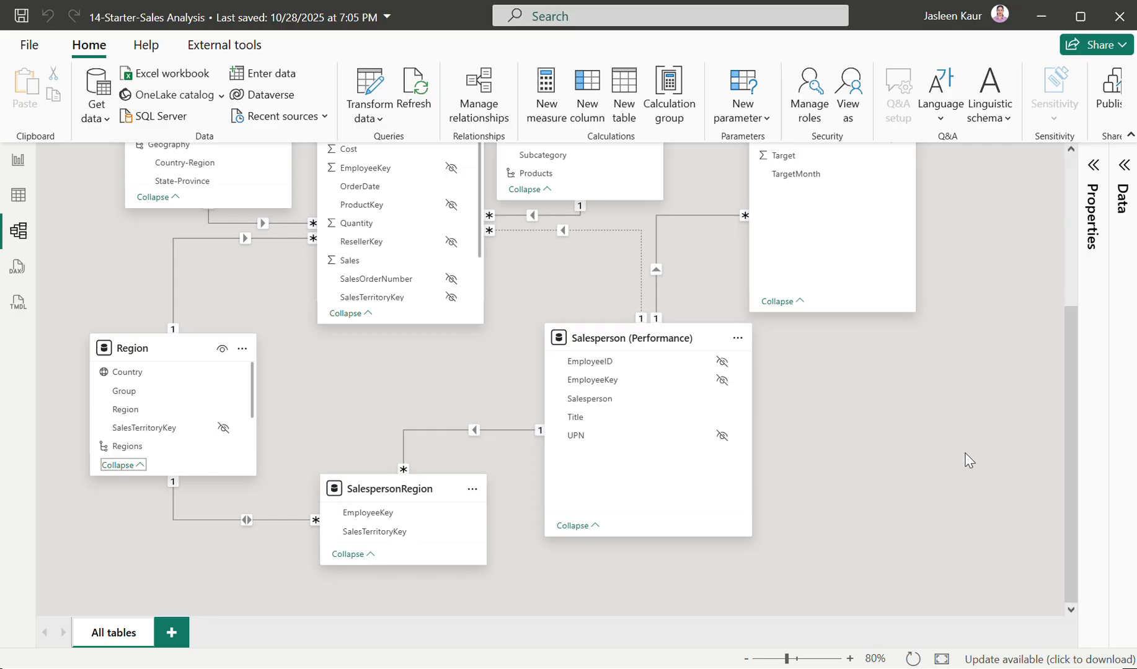
scroll(969, 461, up, 1)
scroll(969, 462, up, 3)
scroll(968, 461, down, 1)
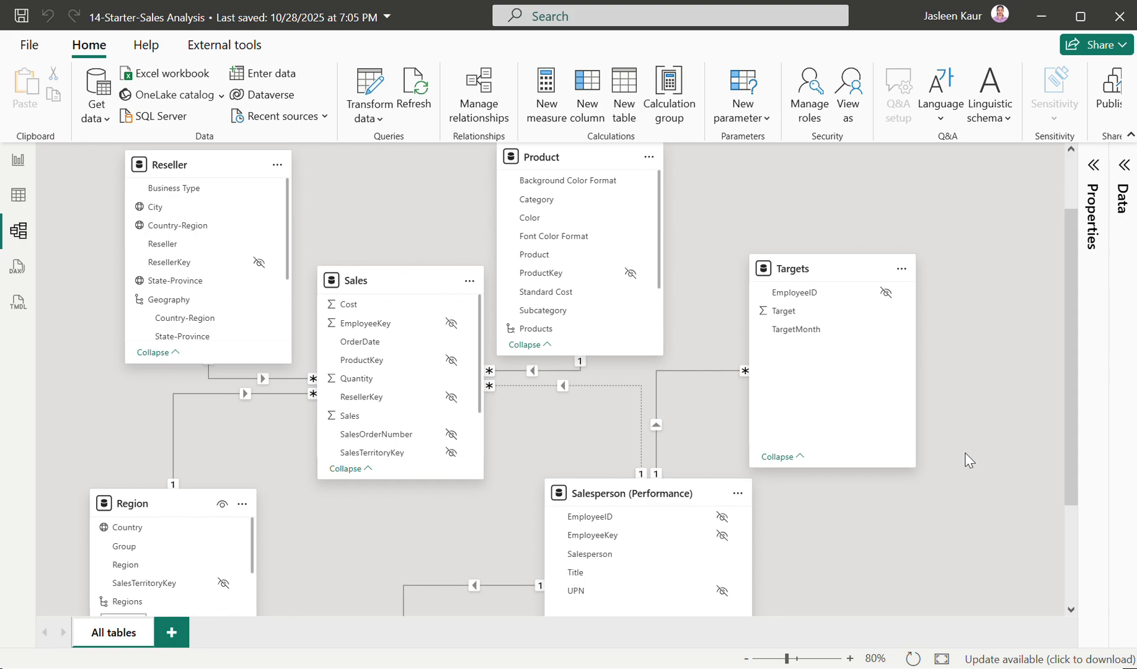
scroll(906, 457, up, 1)
mouse_move(355, 331)
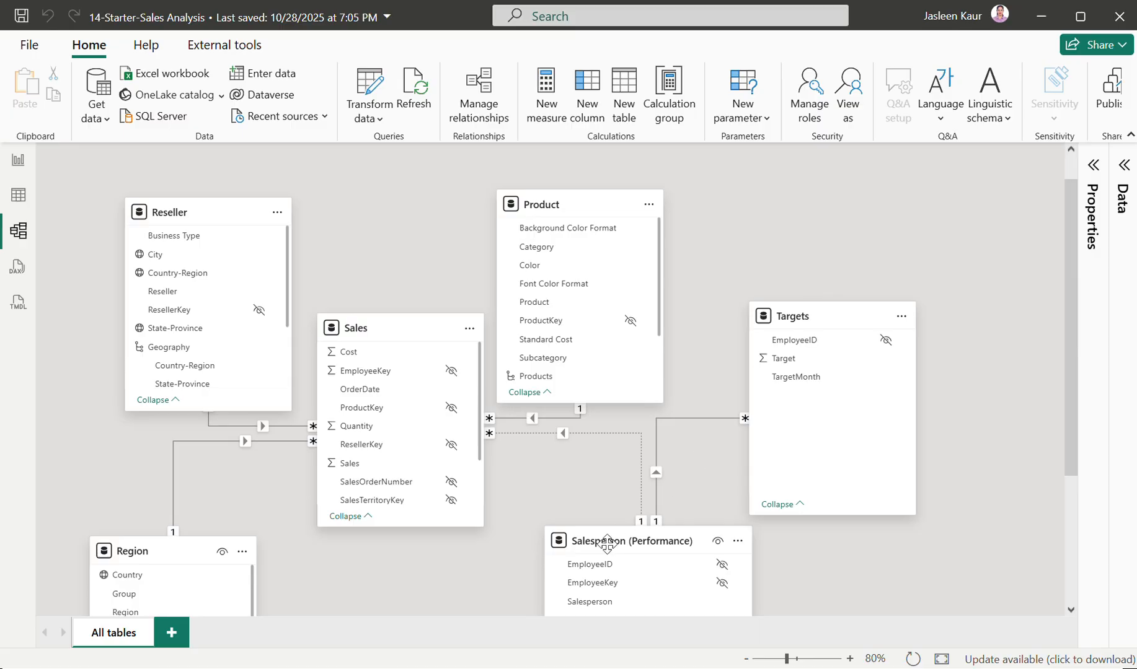
mouse_move(606, 544)
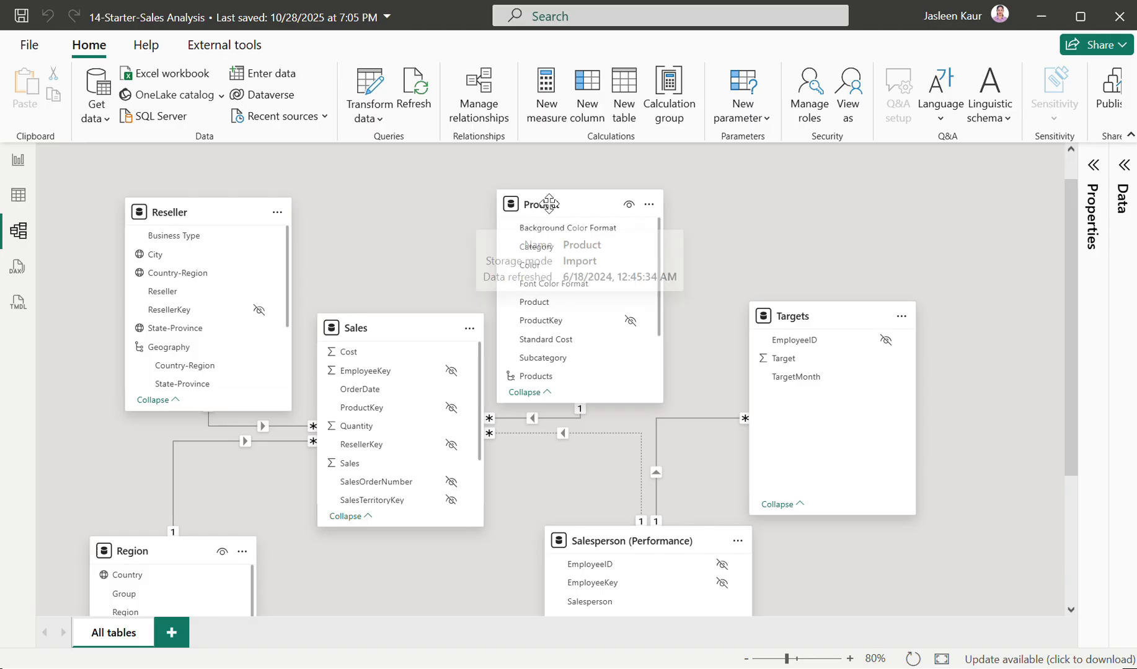
mouse_move(142, 227)
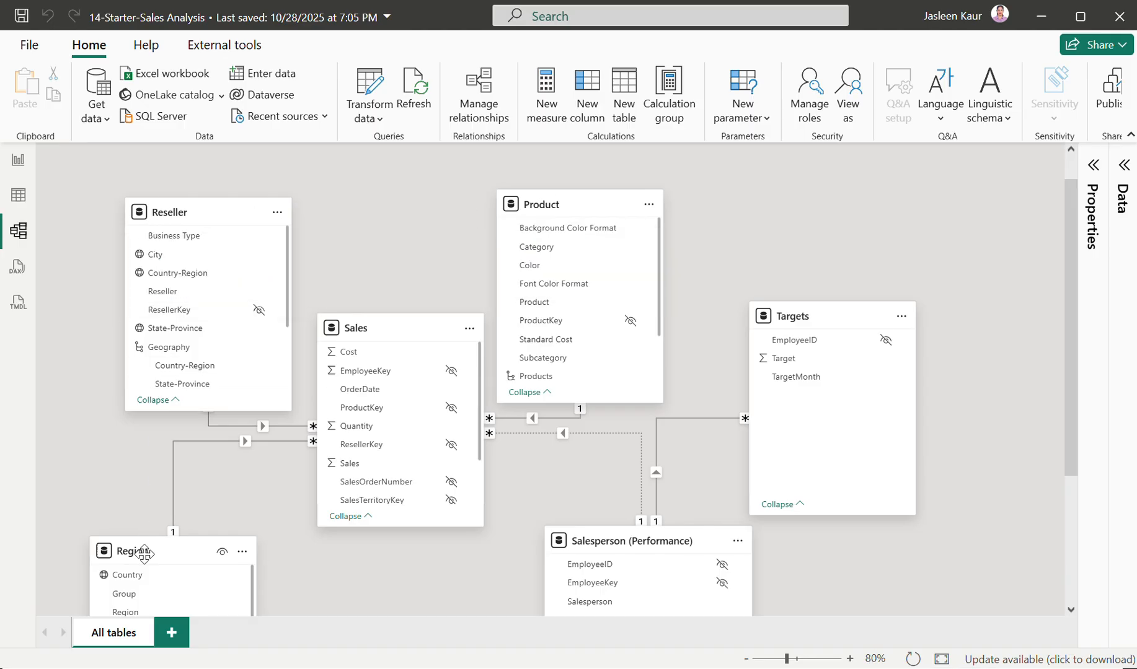
mouse_move(143, 556)
scroll(993, 504, down, 3)
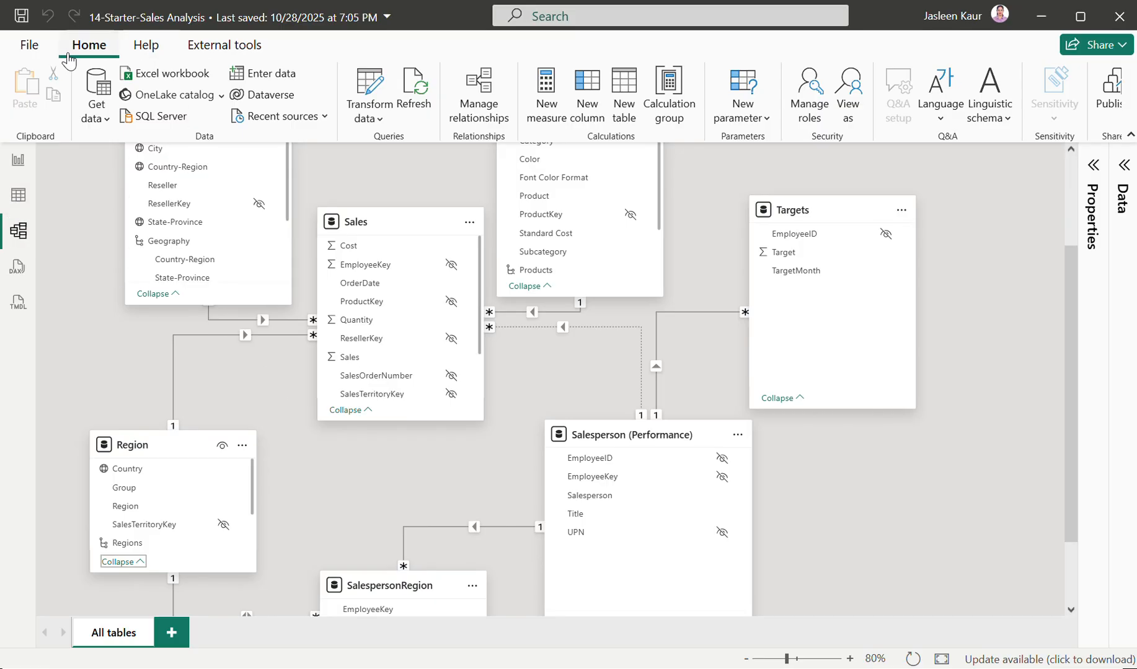
- Create a calculated table with the DAX definition Salesperson = 'Salesperson (Performance)'
click(631, 114)
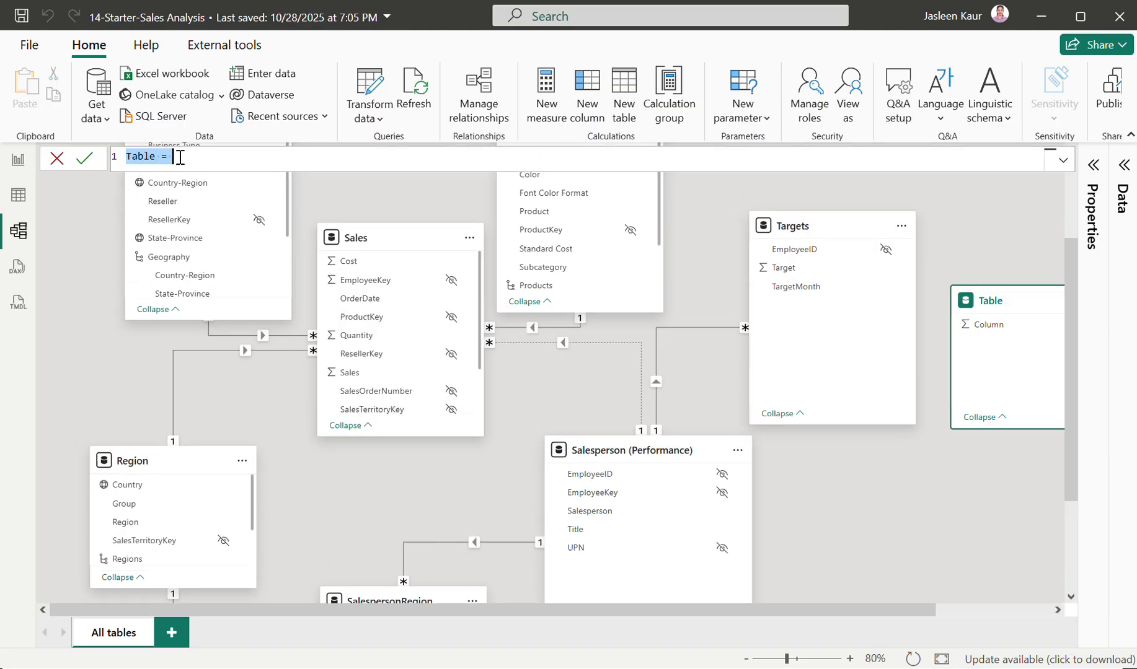
text(Sales)
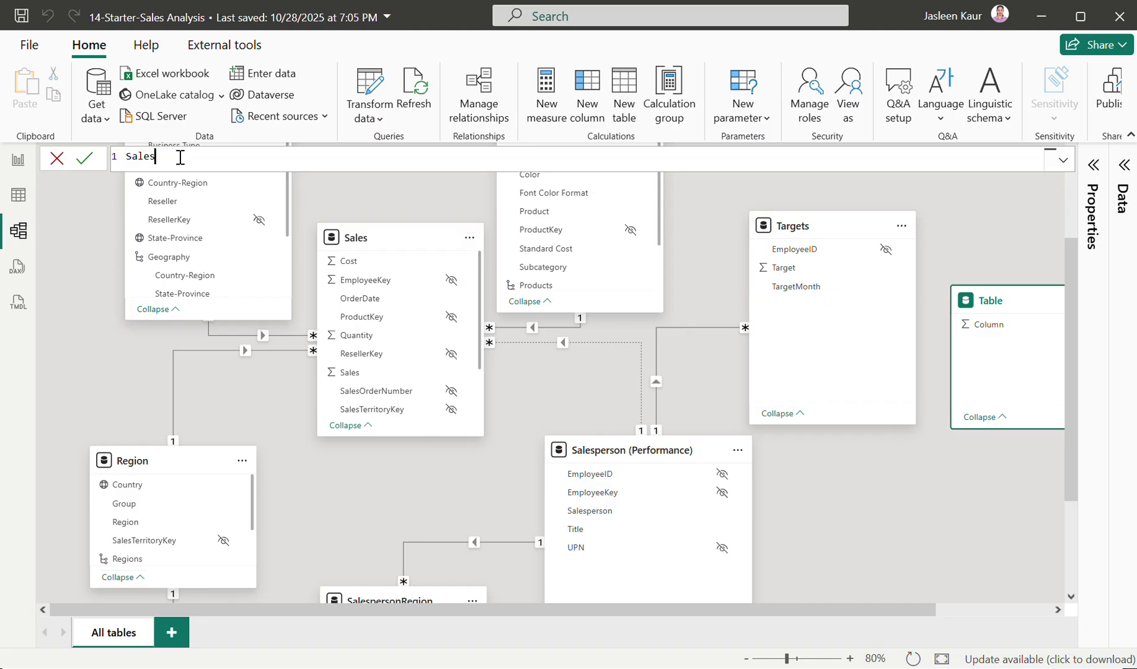
text(person =)
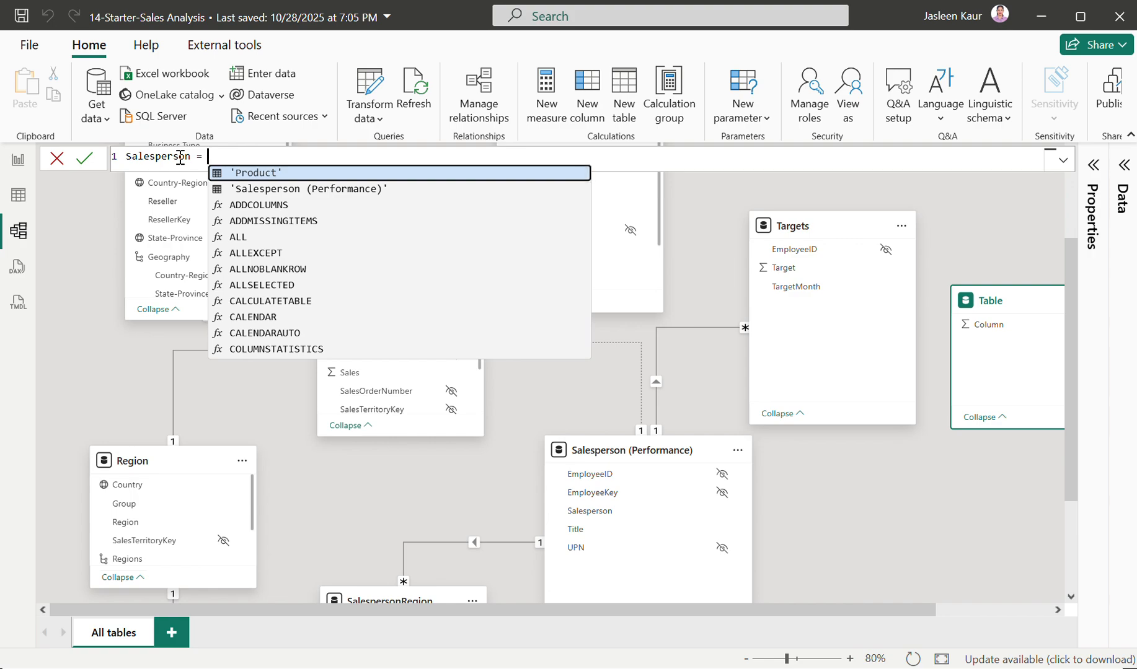
key(Down)
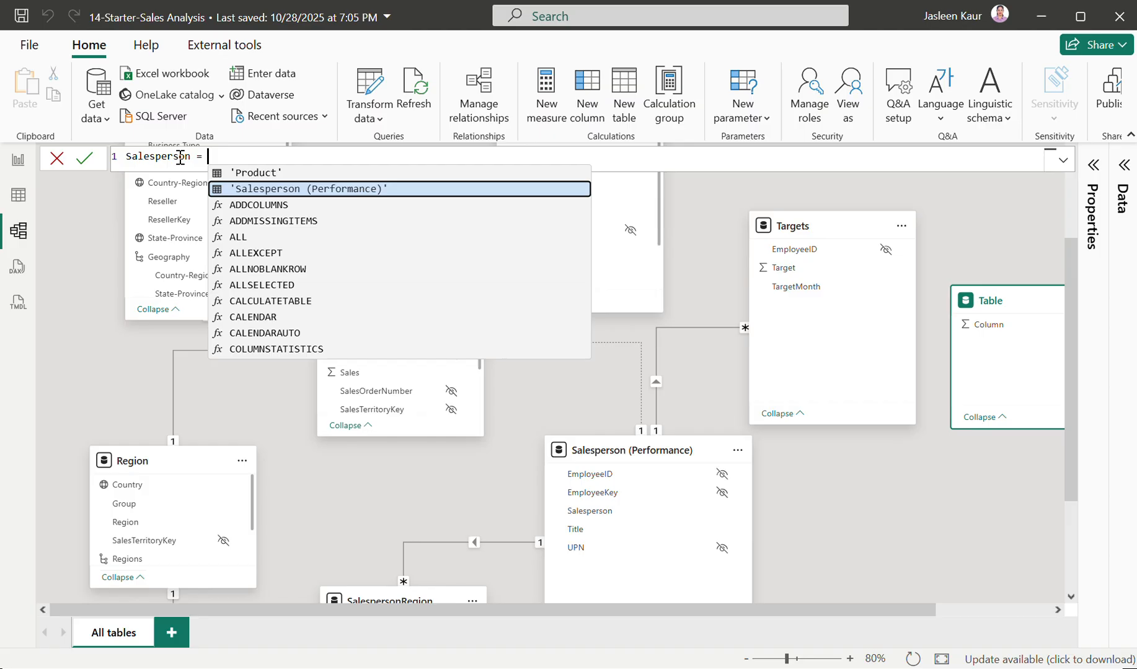
key(Tab)
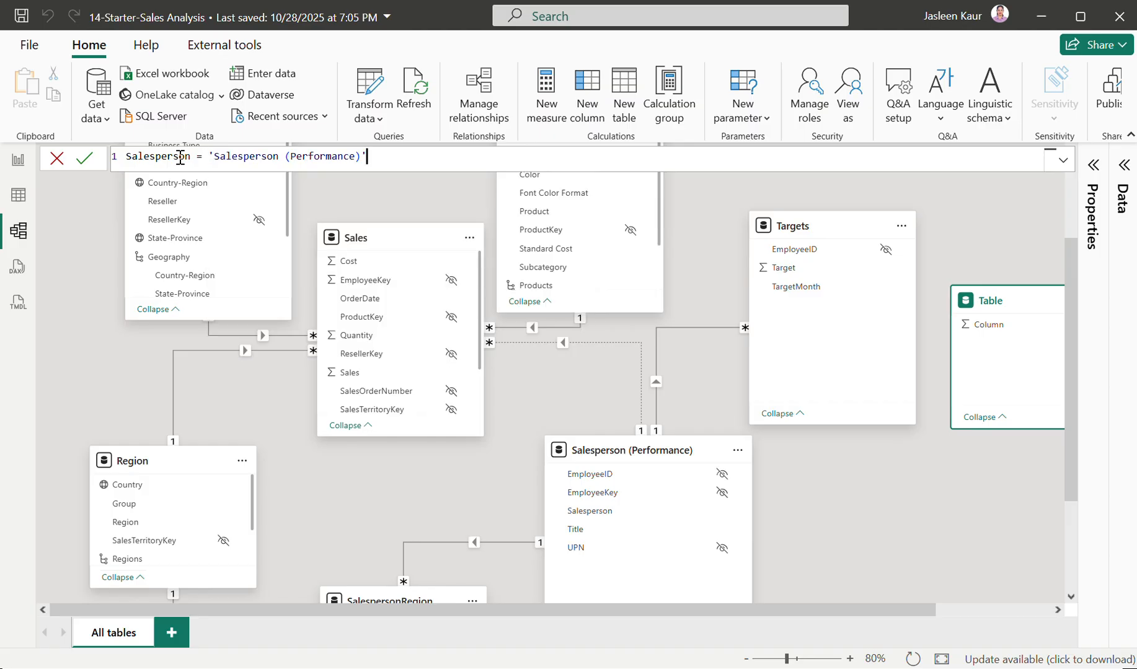
key(Return)
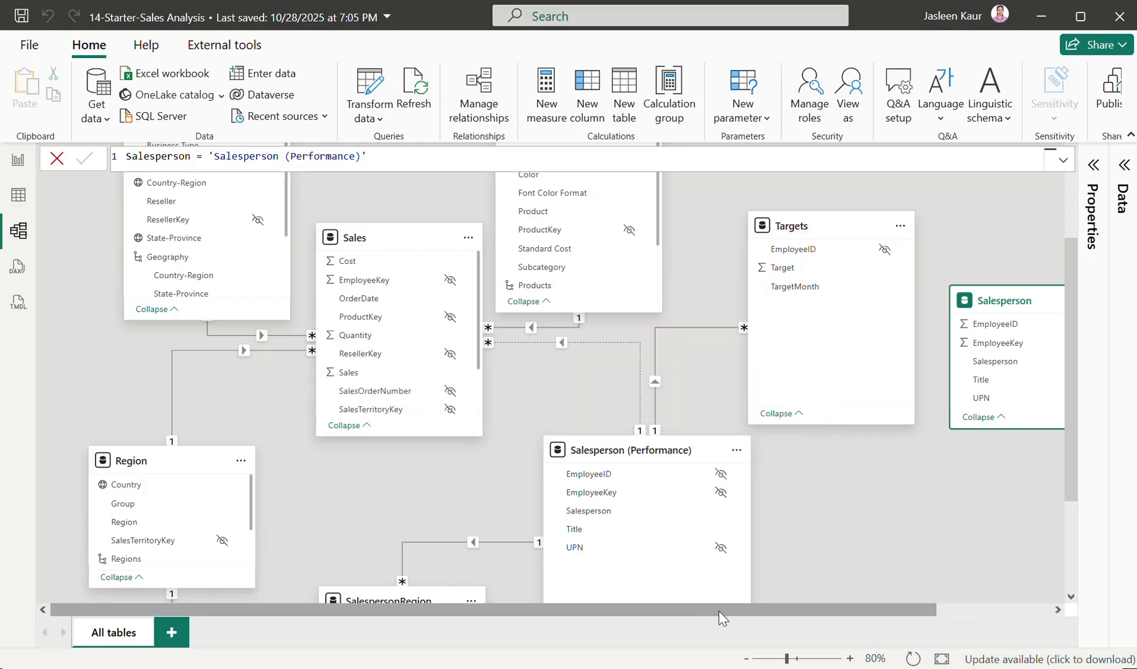
- Inspect the new Salesperson table in the diagram and select it in the list of model tables
drag(718, 611, 812, 614)
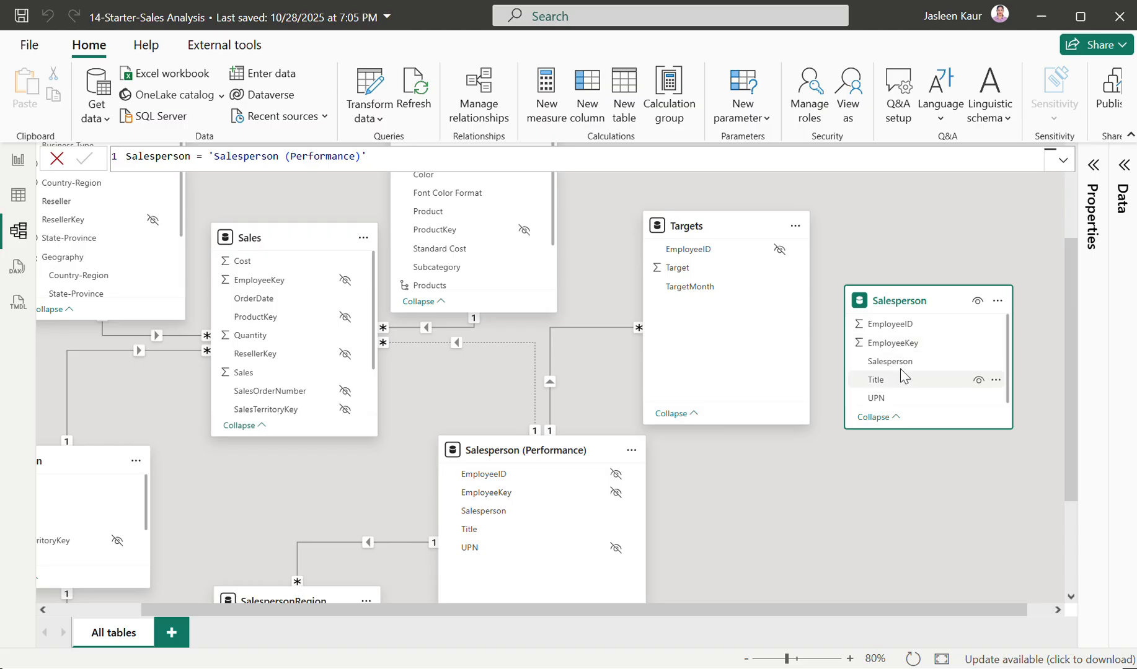
click(1124, 165)
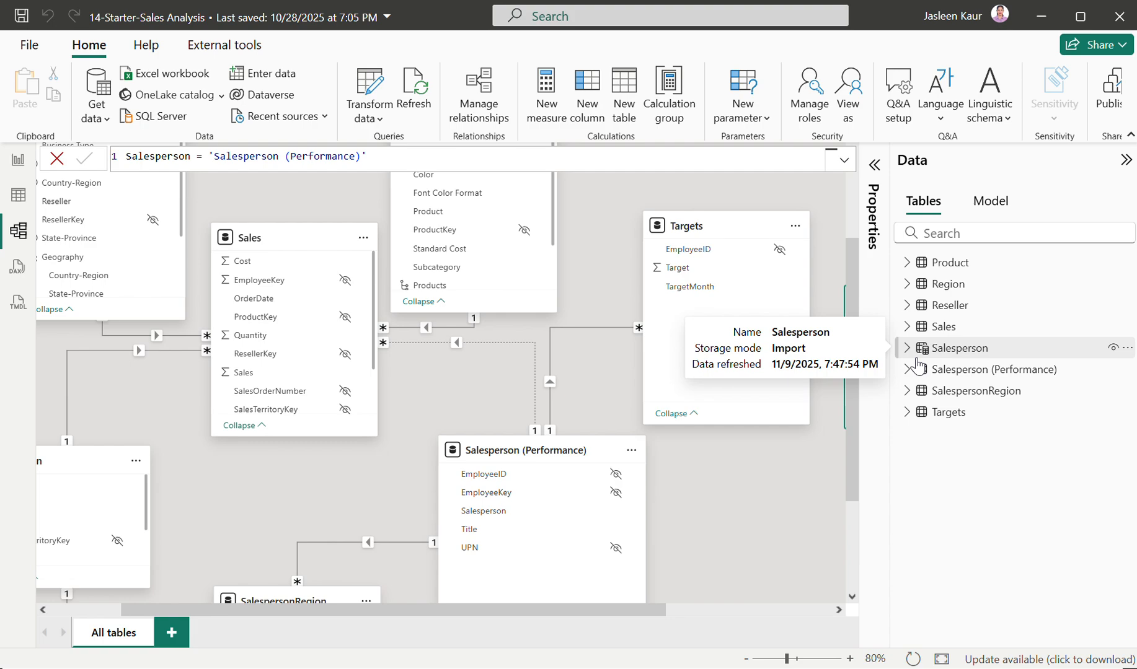
click(914, 353)
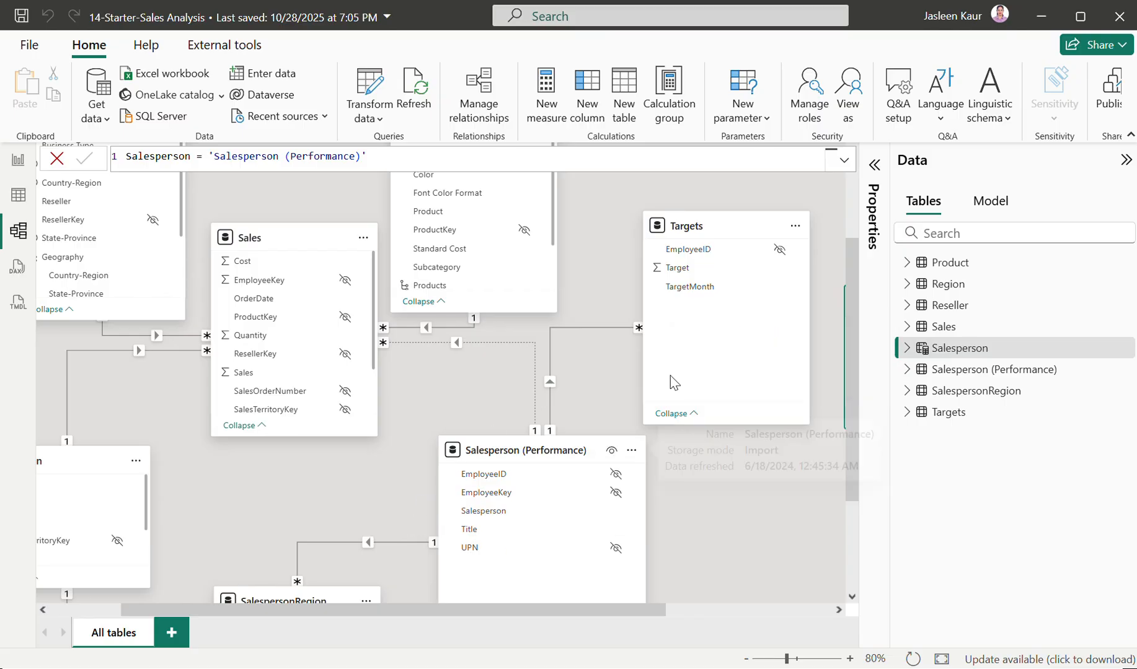
- Move the Targets and Product tables slightly up and to the right in the model diagram
scroll(562, 415, up, 3)
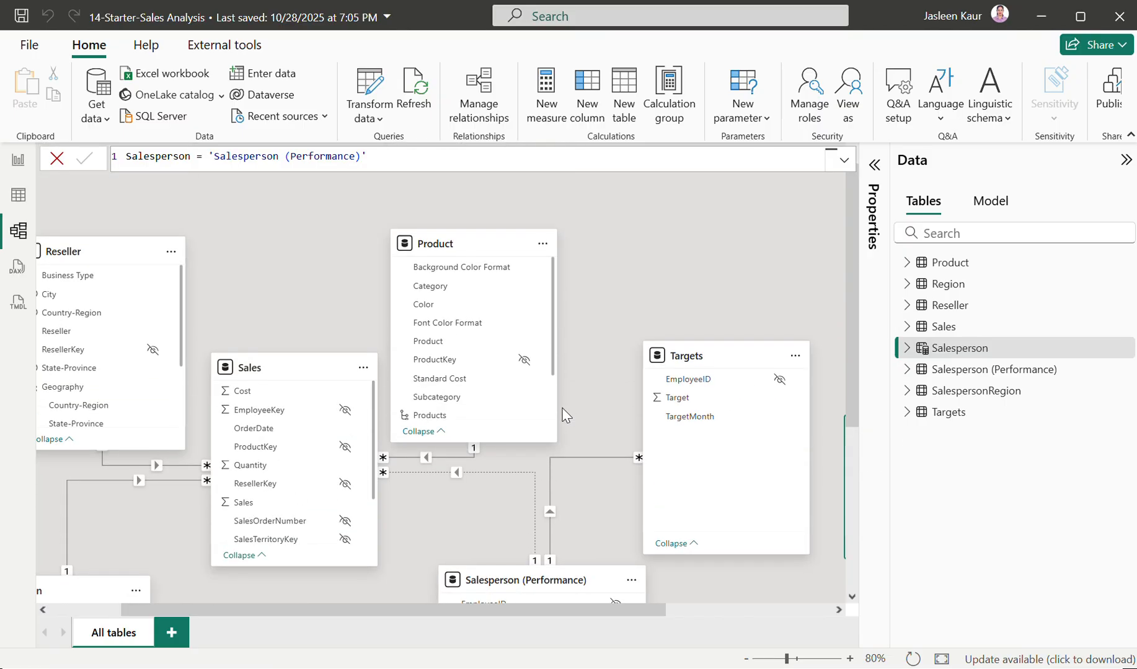
click(558, 434)
scroll(557, 435, right, 3)
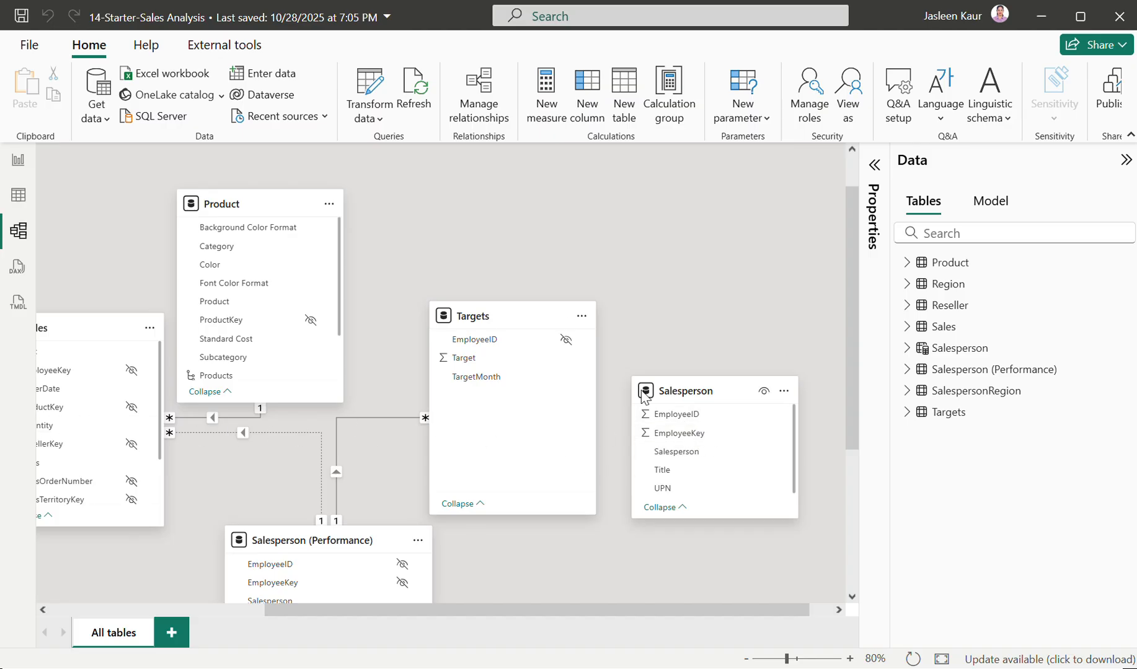
drag(489, 320, 534, 189)
drag(265, 211, 296, 169)
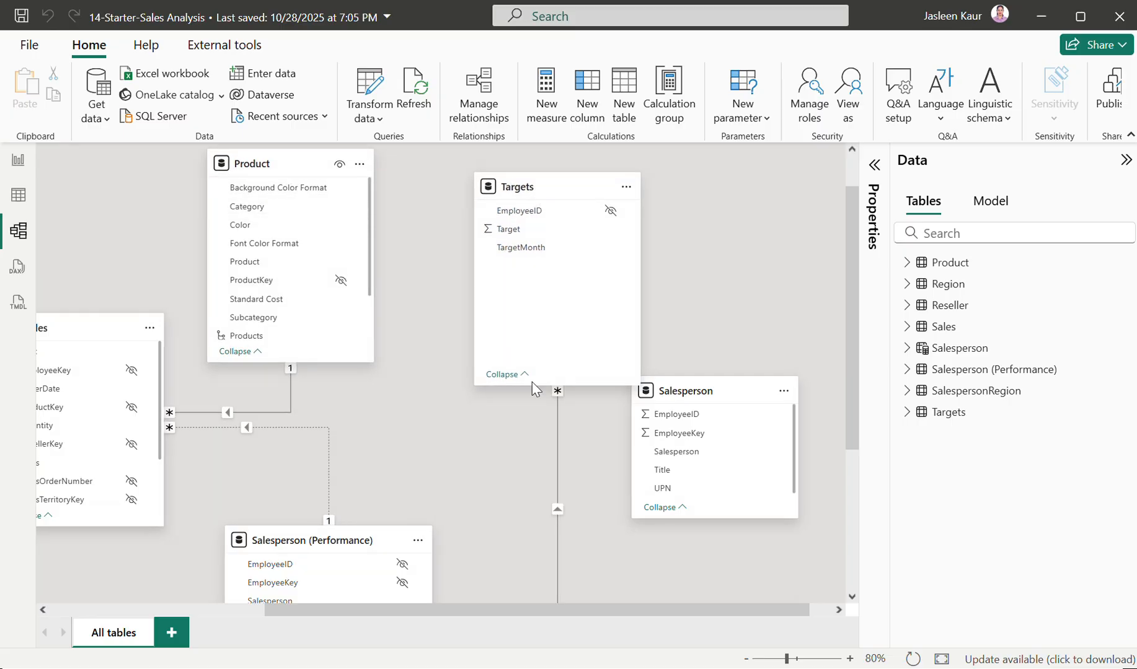
- Shift the SalespersonRegion and Salesperson (Performance) tables down and left, and place the Salesperson table between Sales and Targets
drag(668, 608, 525, 631)
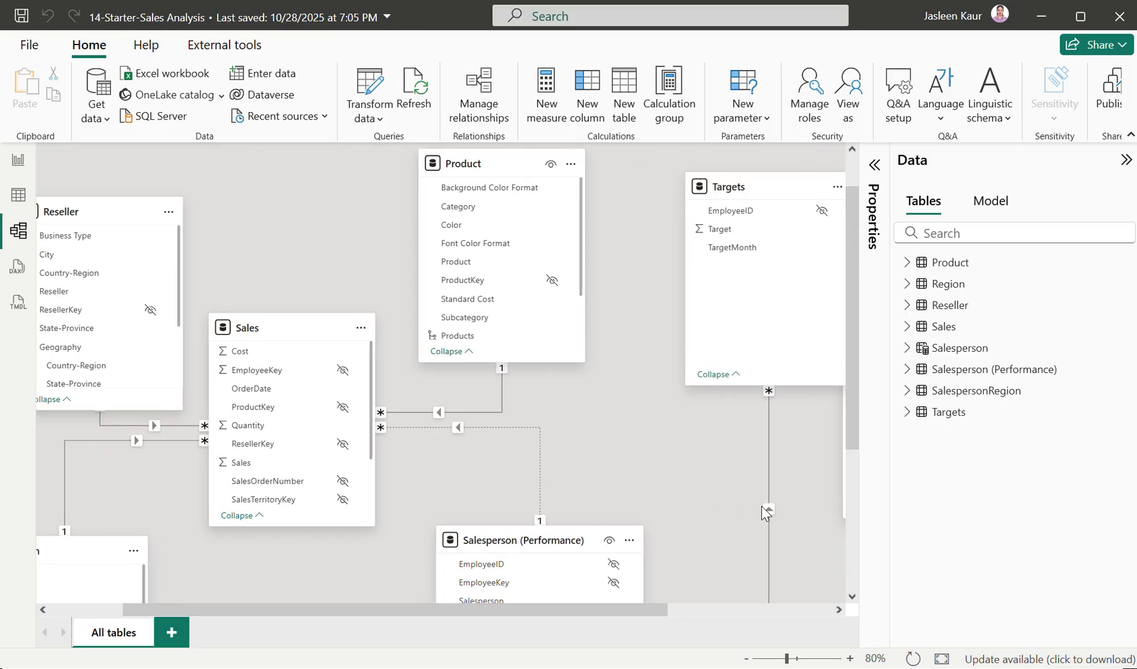
drag(852, 426, 853, 553)
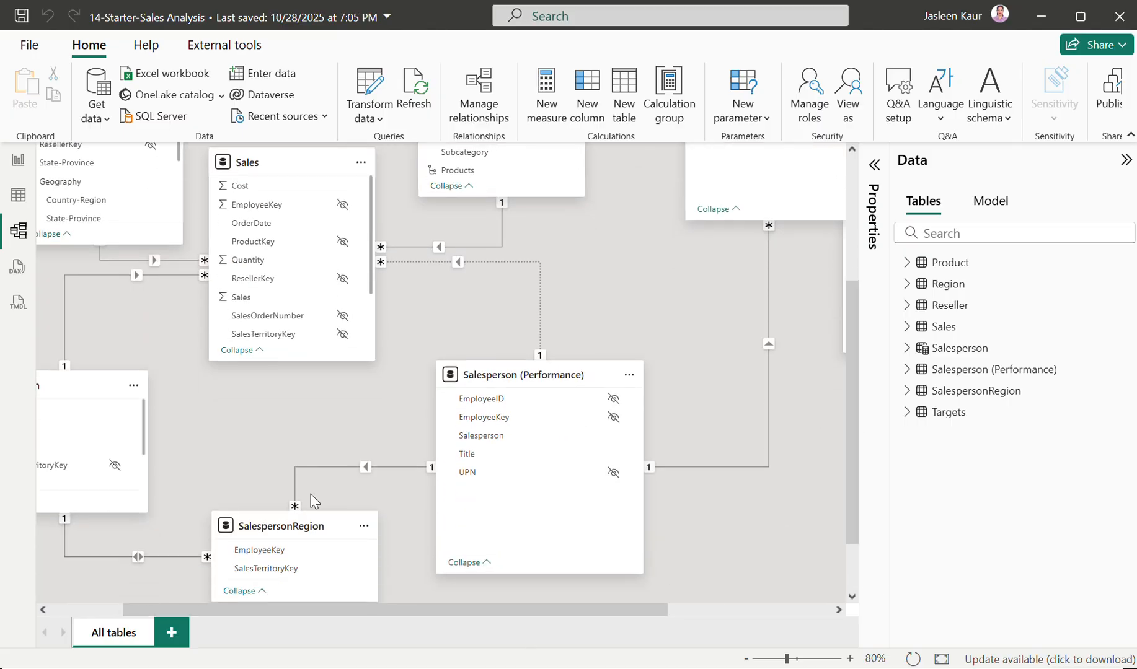
mouse_move(284, 530)
mouse_down()
mouse_move(191, 558)
mouse_move(283, 522)
mouse_up()
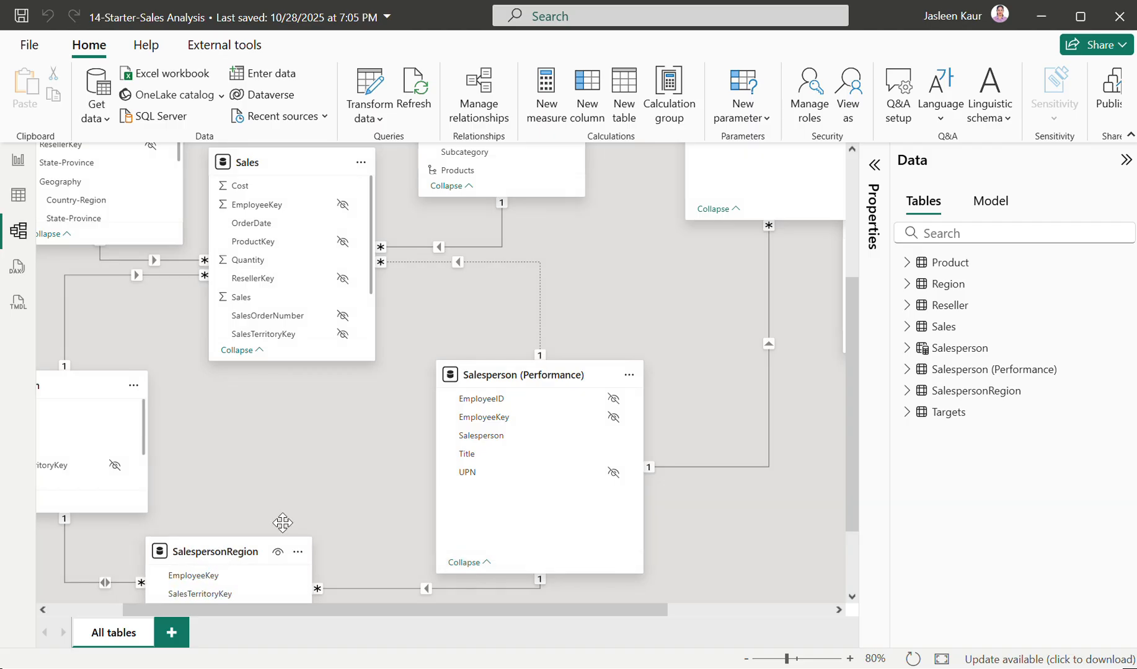
drag(520, 375, 444, 420)
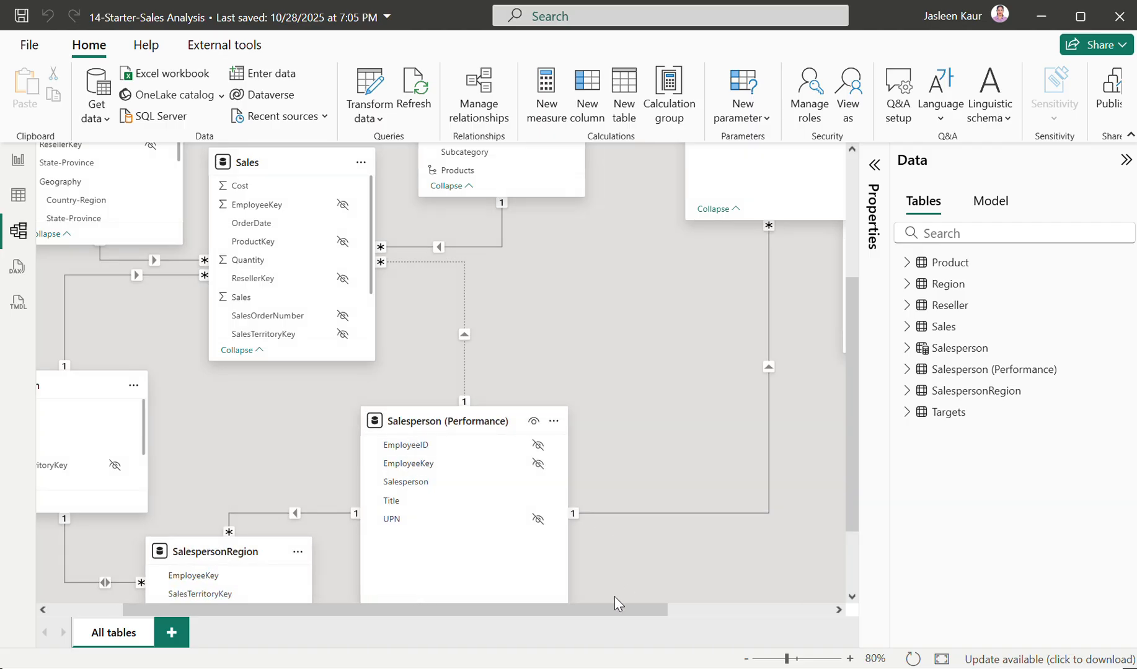
drag(638, 610, 798, 610)
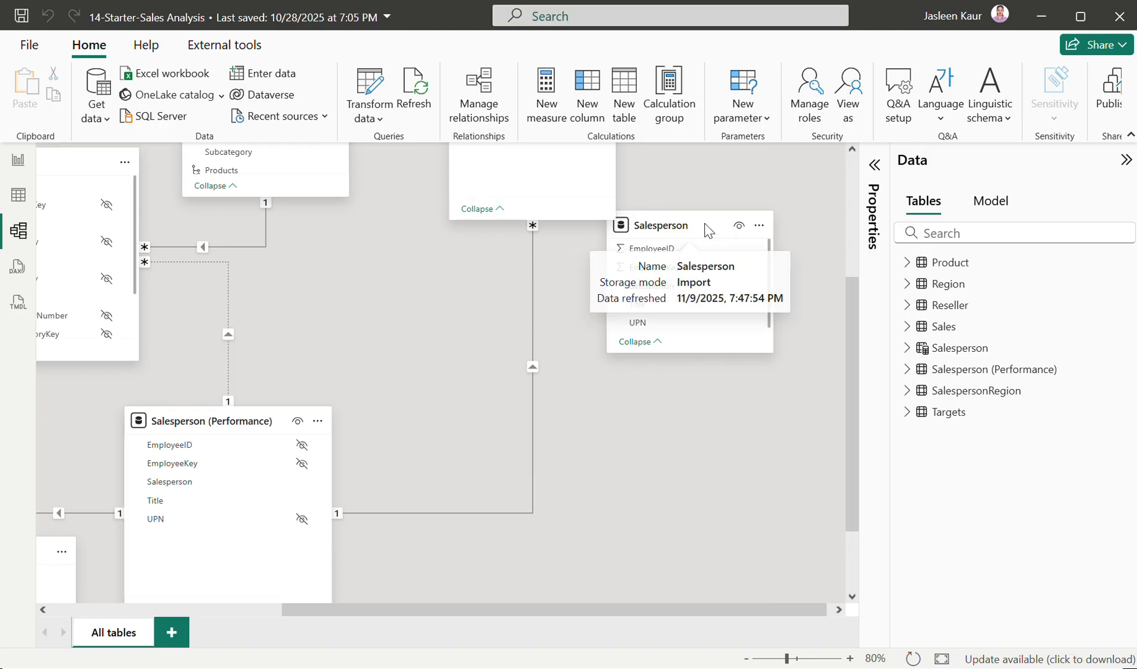
drag(709, 231, 560, 258)
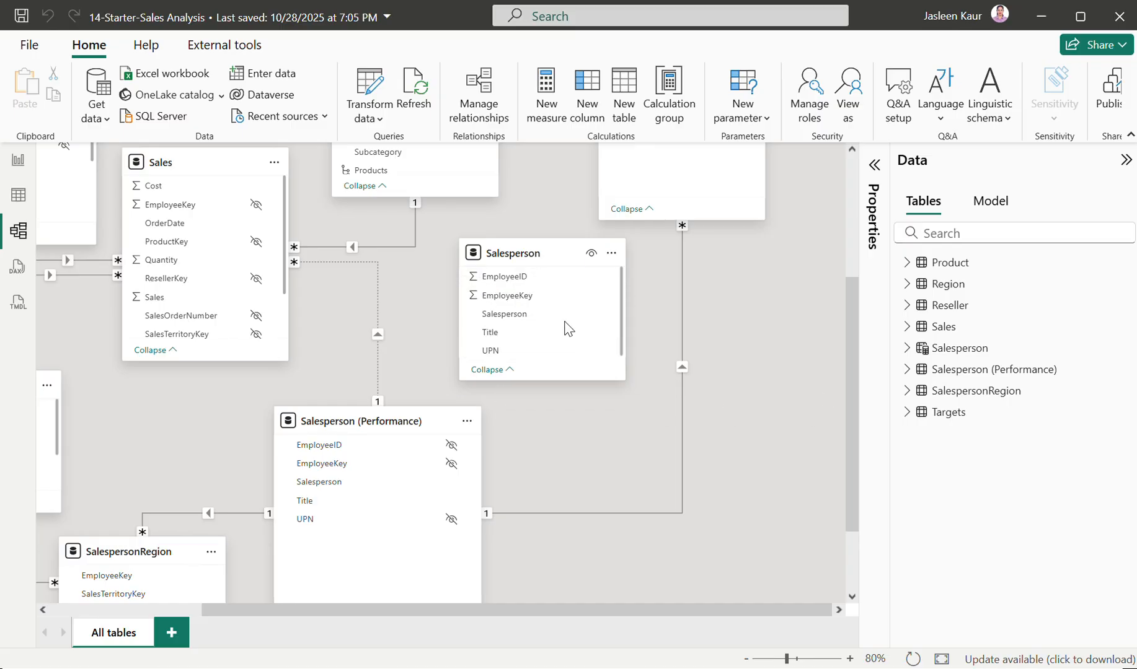
- Create an active one-to-many relationship with single cross-filter direction from Salesperson EmployeeKey to Sales EmployeeKey
click(541, 307)
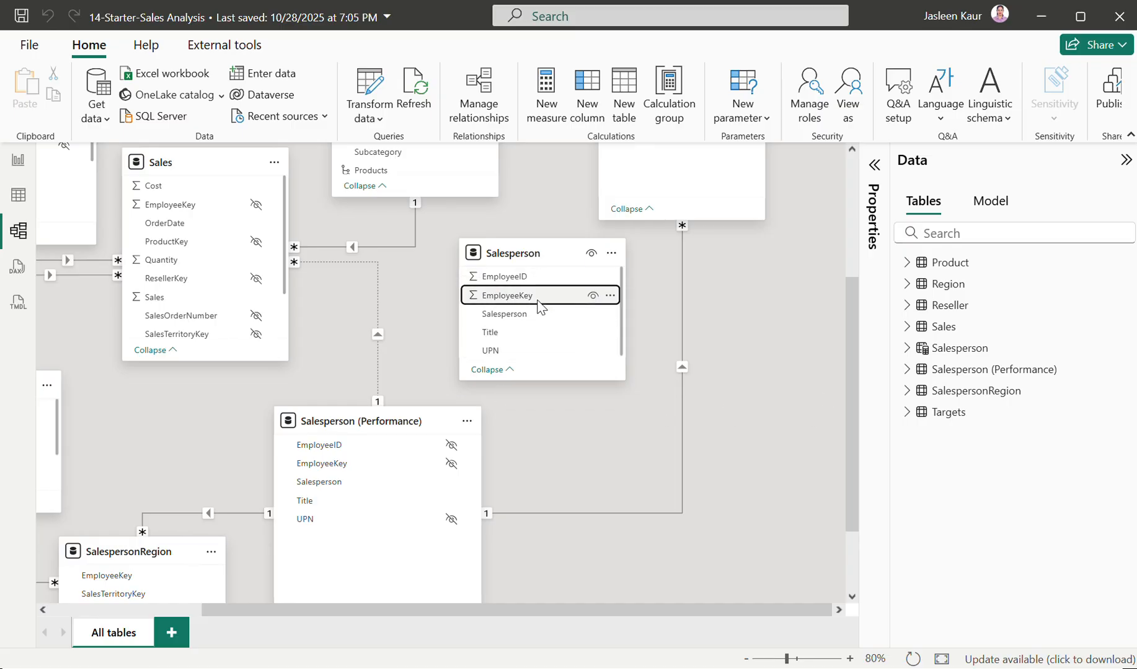
drag(540, 307, 198, 205)
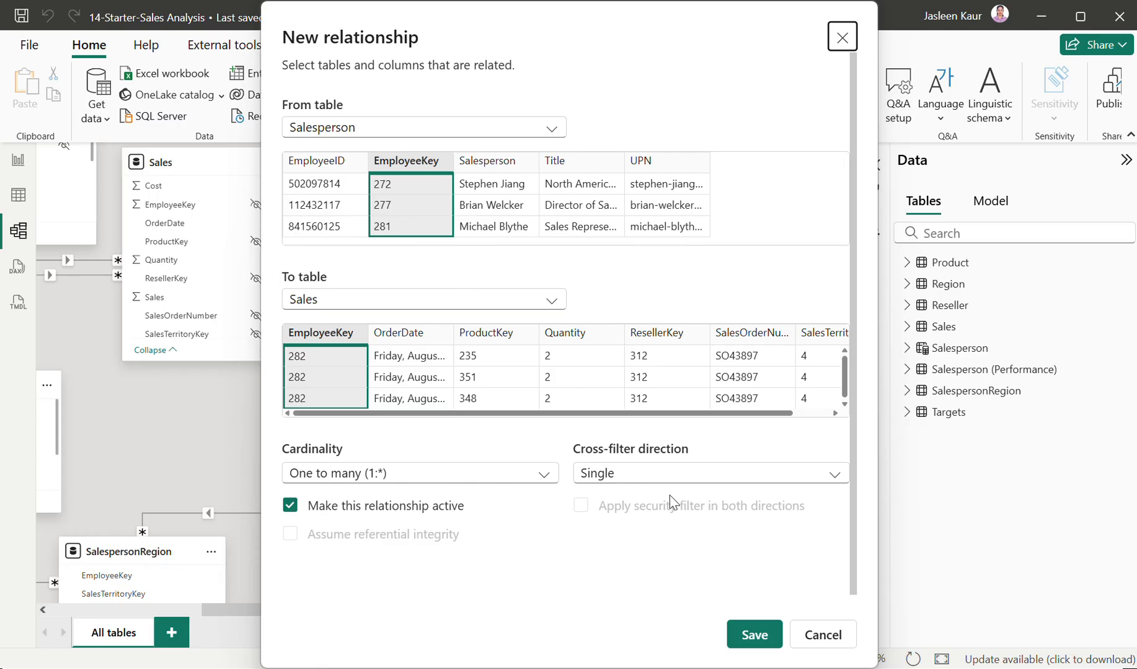
click(754, 635)
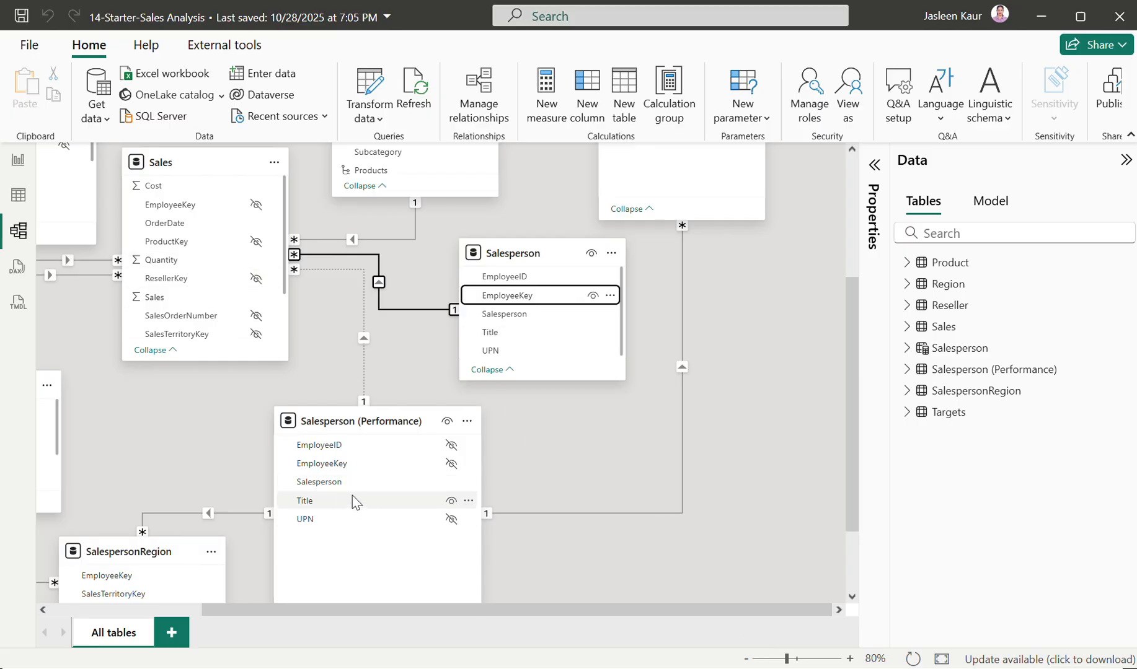
- Examine the relationships linking Salesperson (Performance), SalespersonRegion, Region and Sales, selecting the EmployeeKey column of SalespersonRegion
click(364, 357)
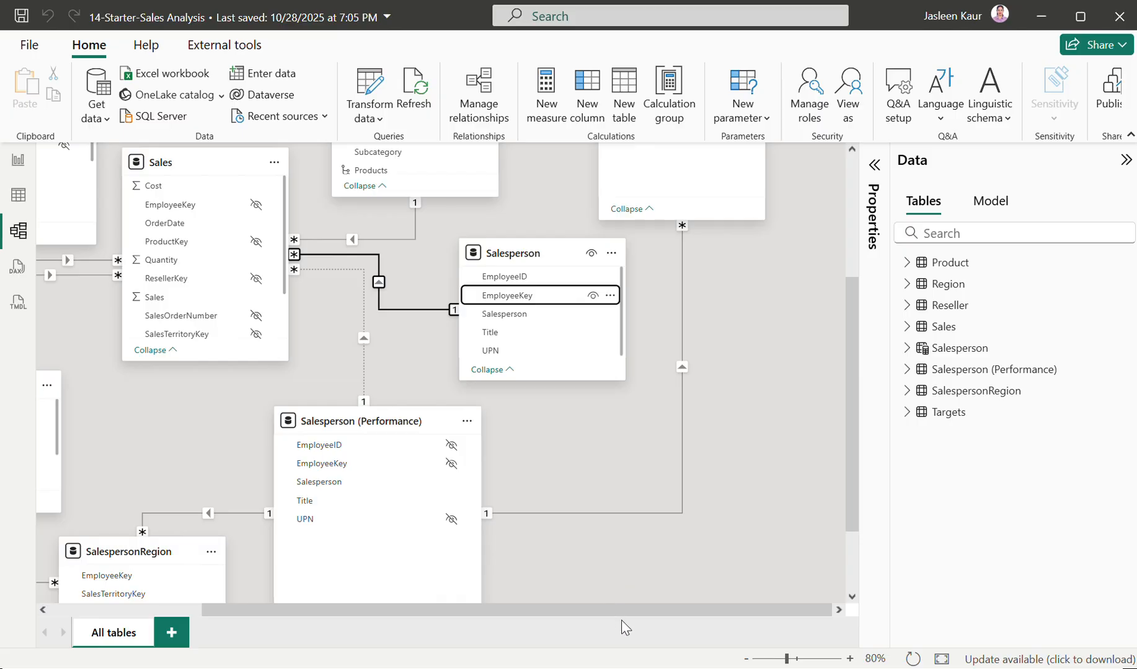
drag(622, 621, 438, 593)
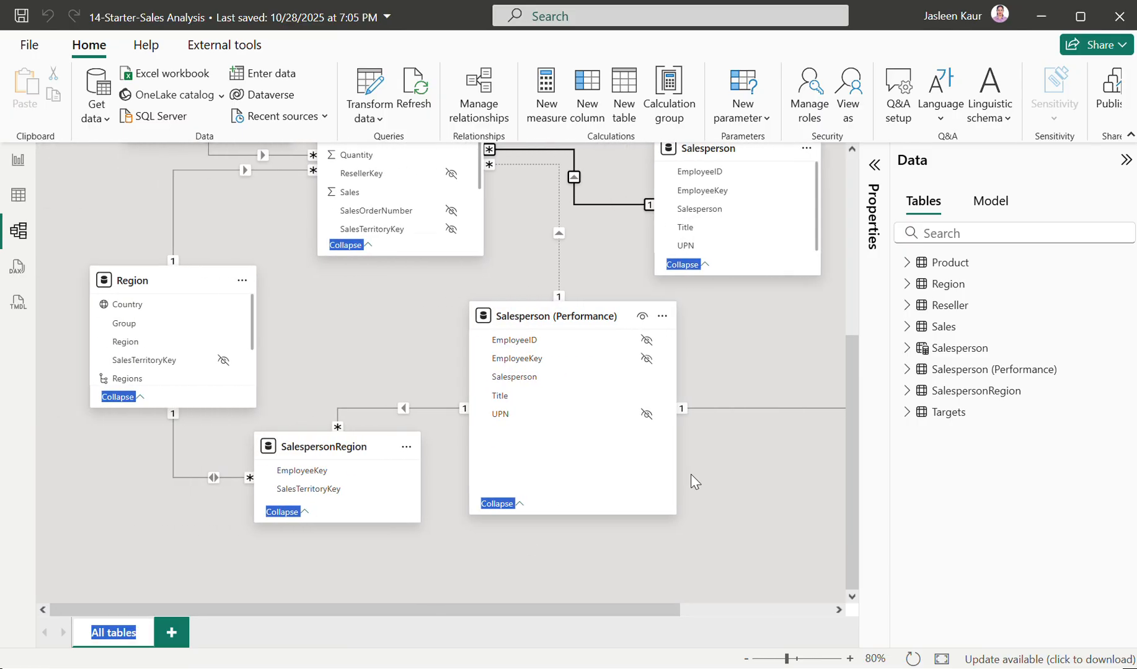
click(859, 502)
drag(852, 451, 848, 419)
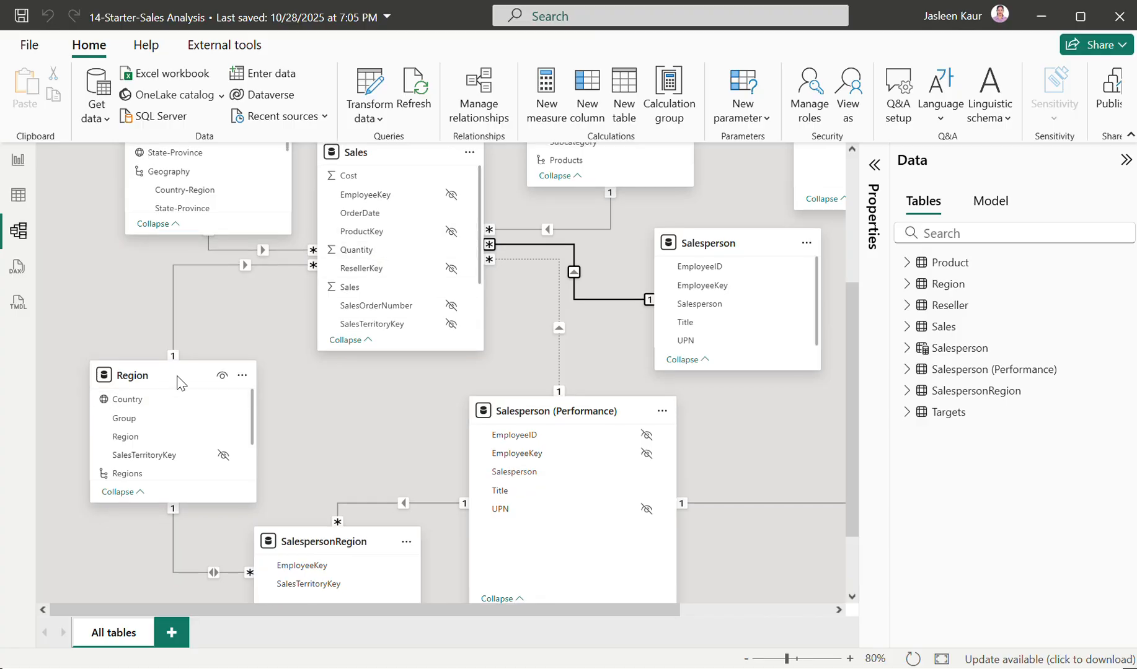
mouse_move(165, 379)
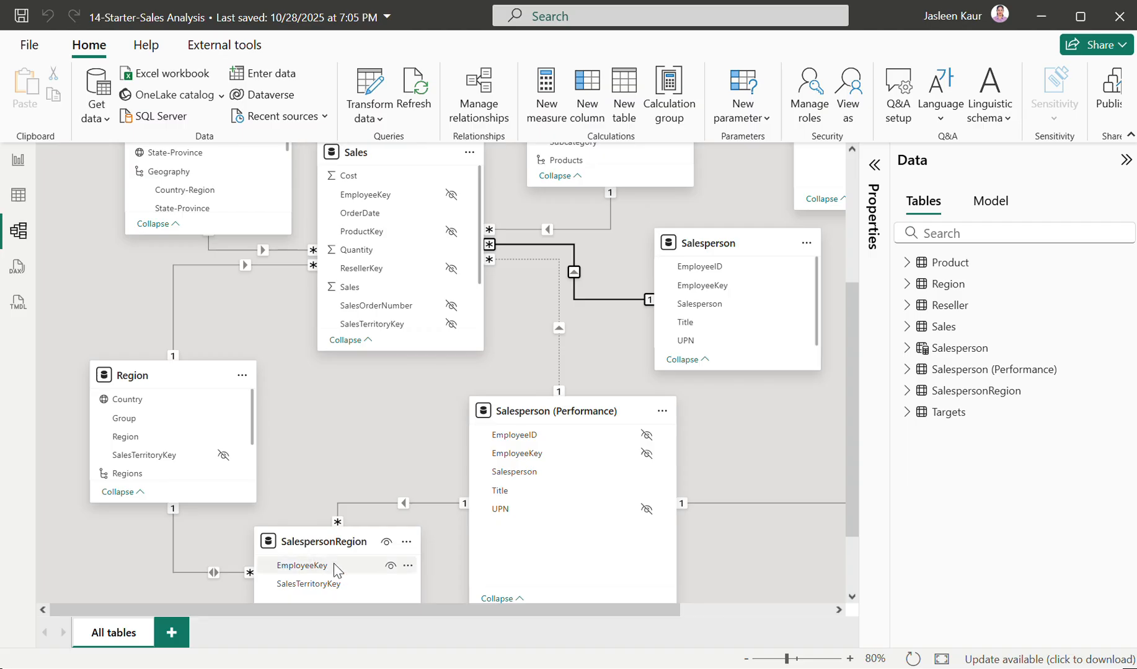
click(350, 570)
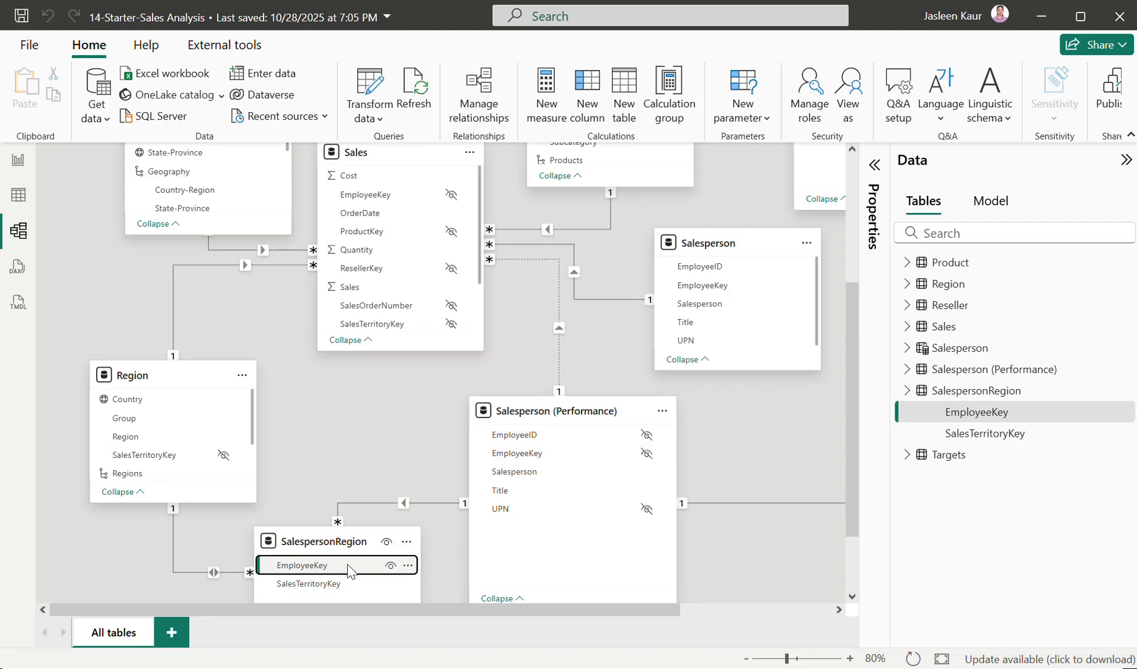
- Delete the inactive relationship between the Salesperson (Performance) and Sales tables
click(558, 329)
right_click(559, 330)
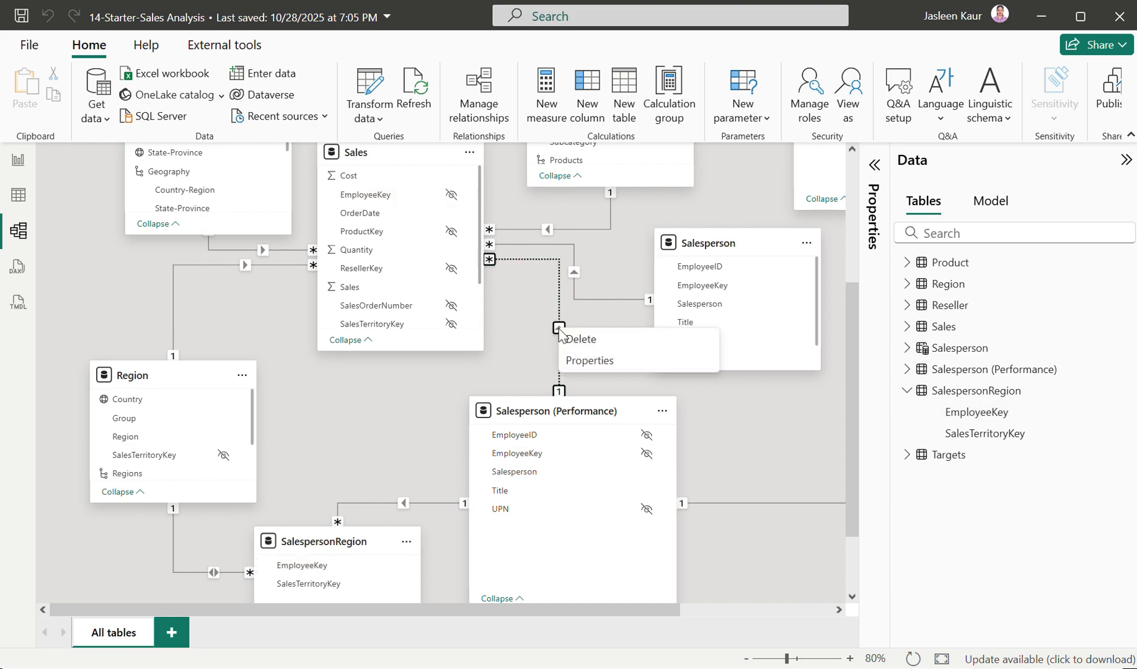
click(628, 340)
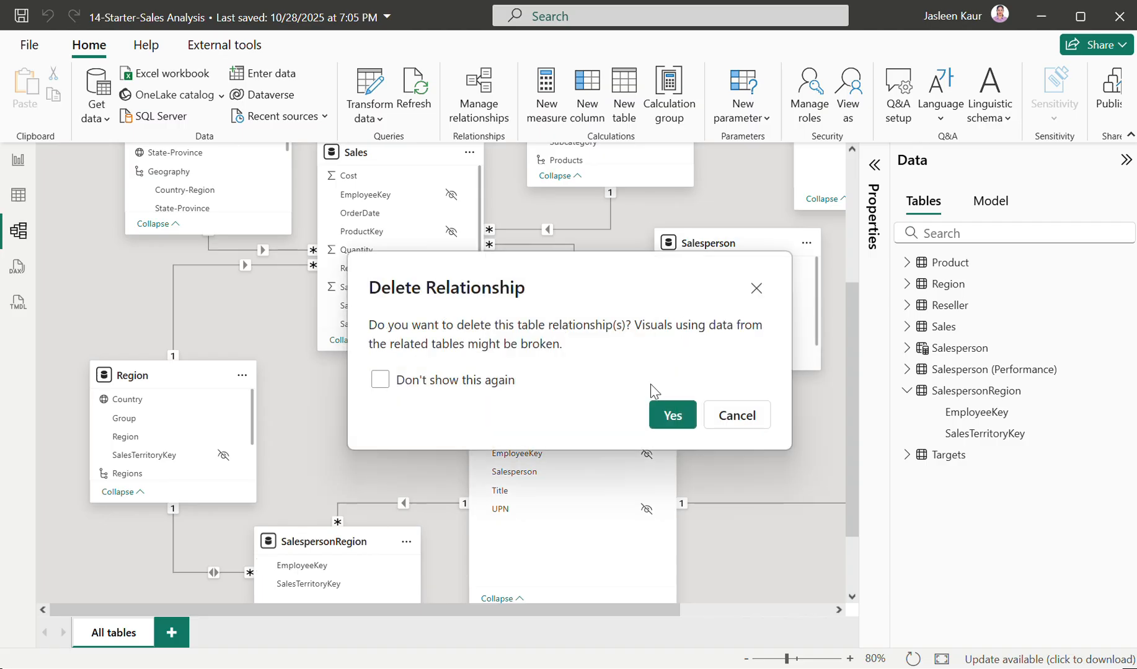
click(671, 414)
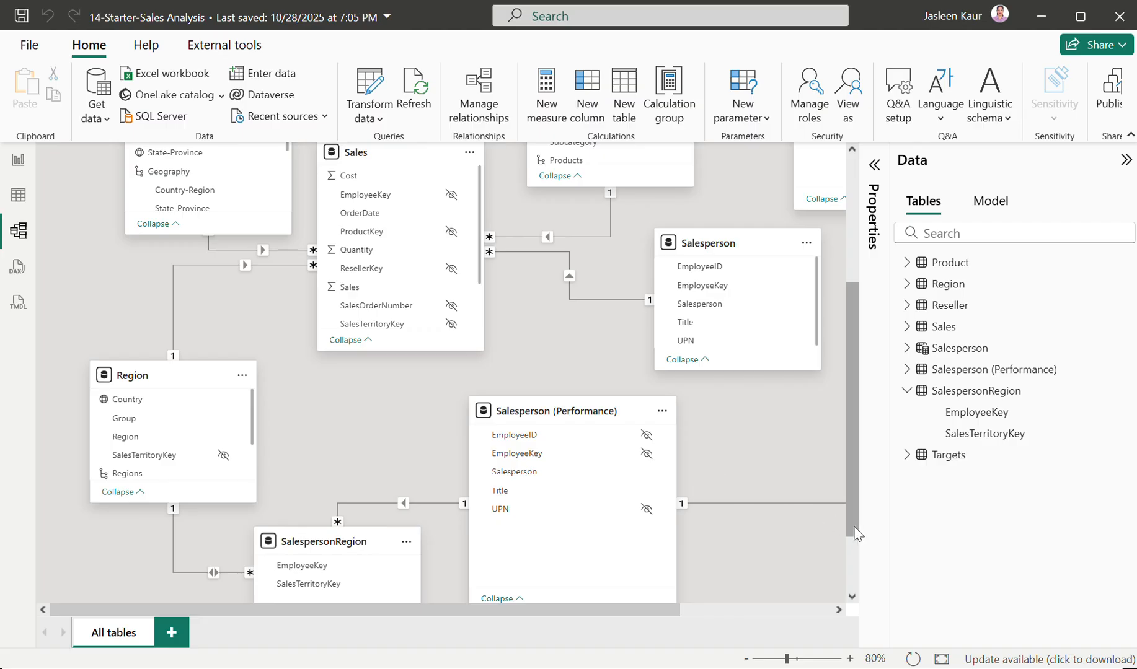
- Hide the EmployeeID, EmployeeKey and UPN columns of the Salesperson table
scroll(856, 524, up, 1)
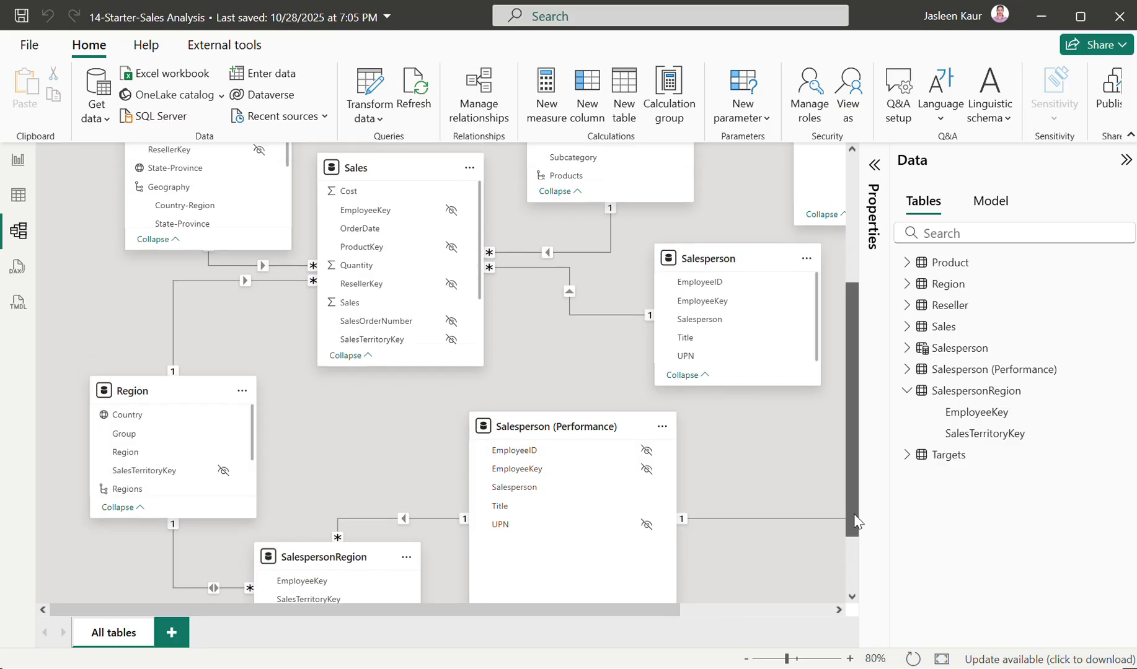
drag(643, 615, 751, 610)
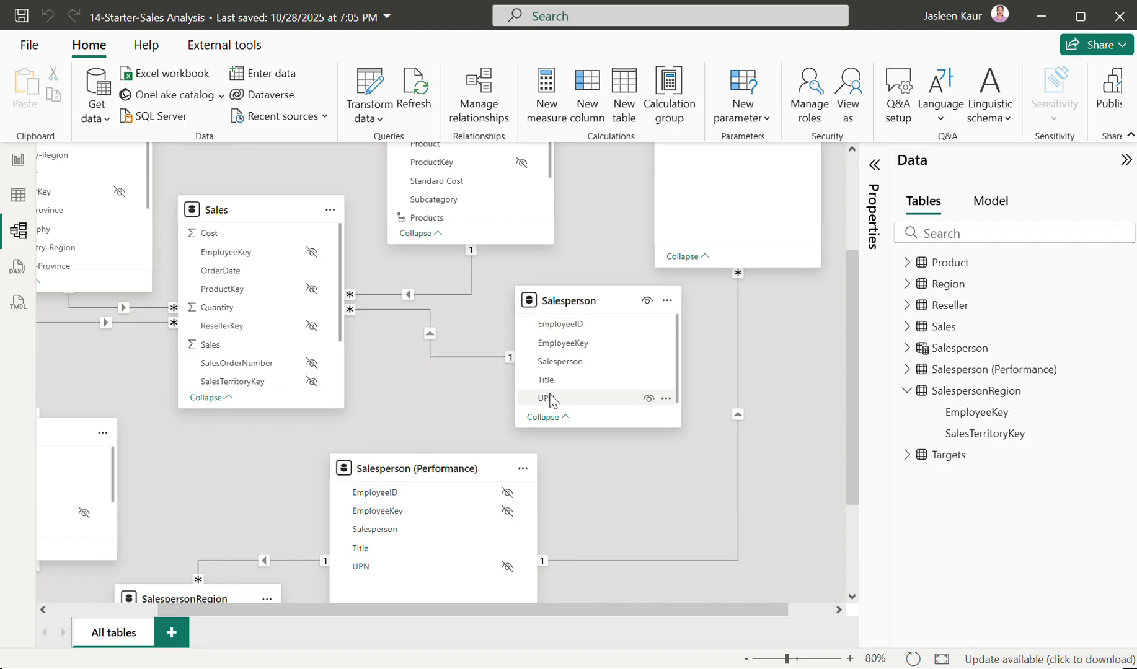
click(592, 327)
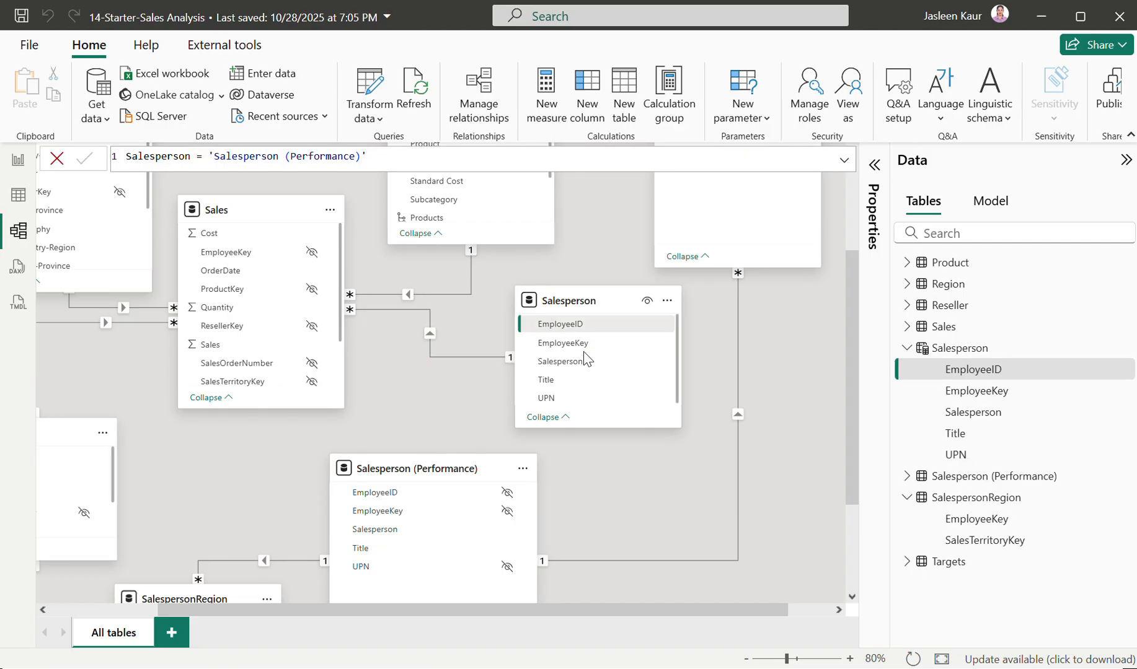
ctrl+click(598, 345)
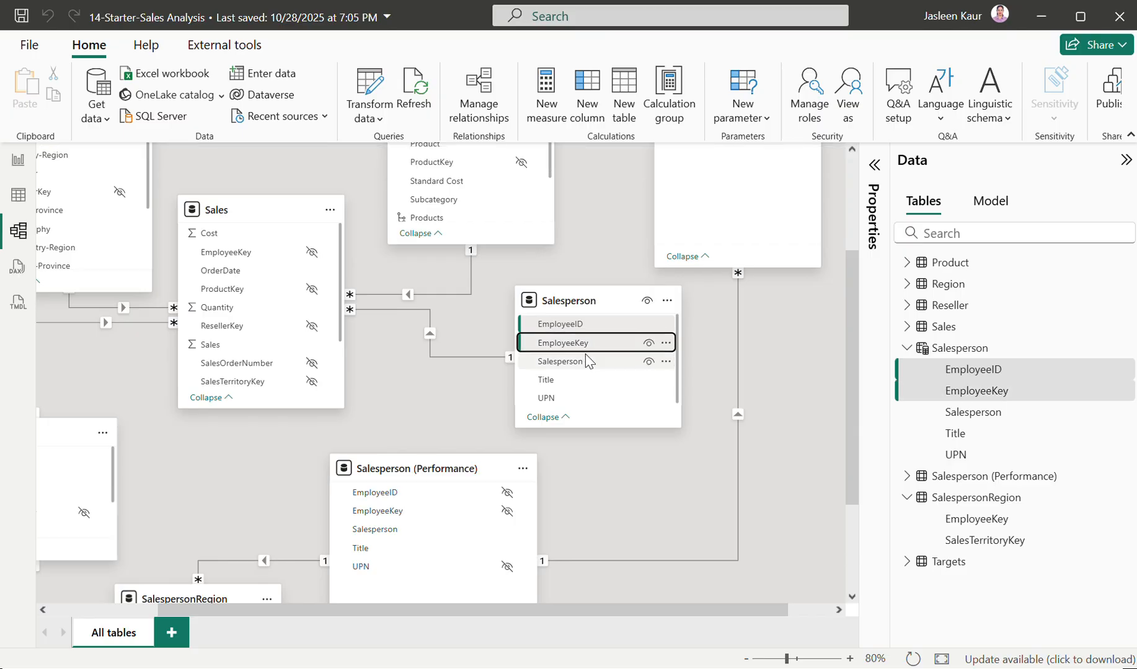
ctrl+click(578, 400)
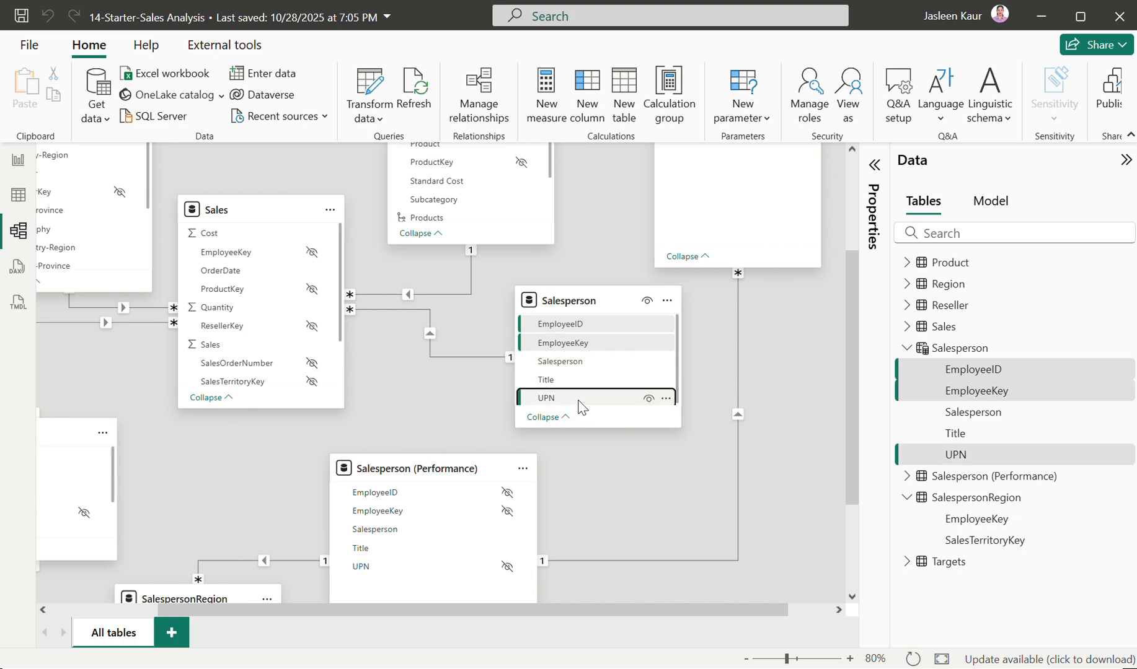
click(875, 166)
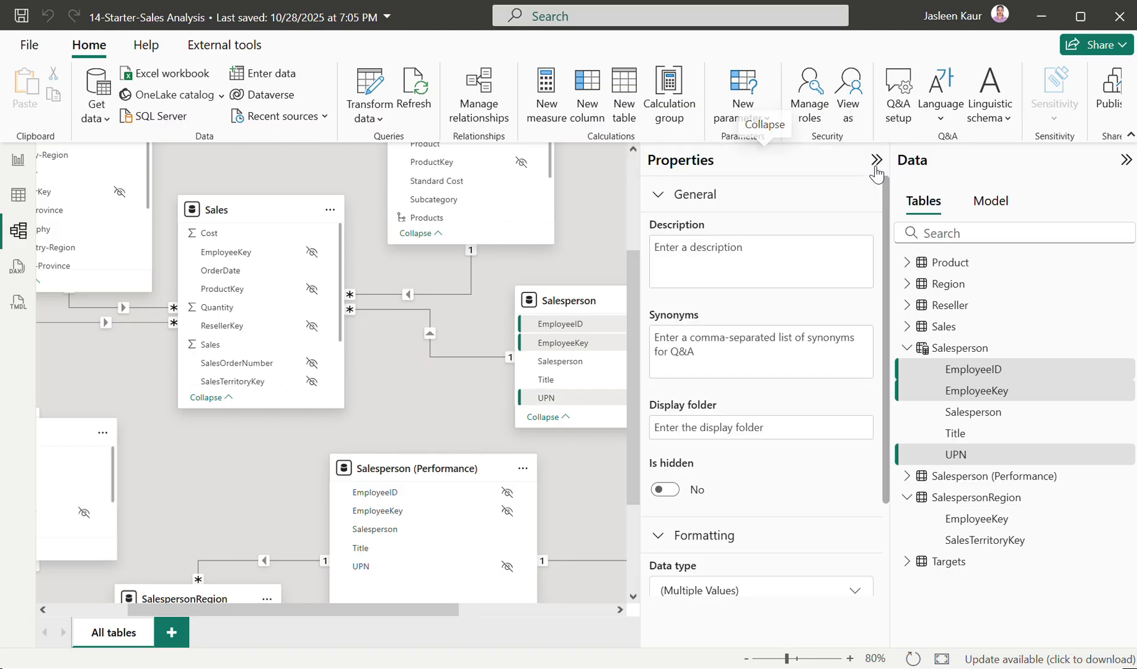
click(674, 494)
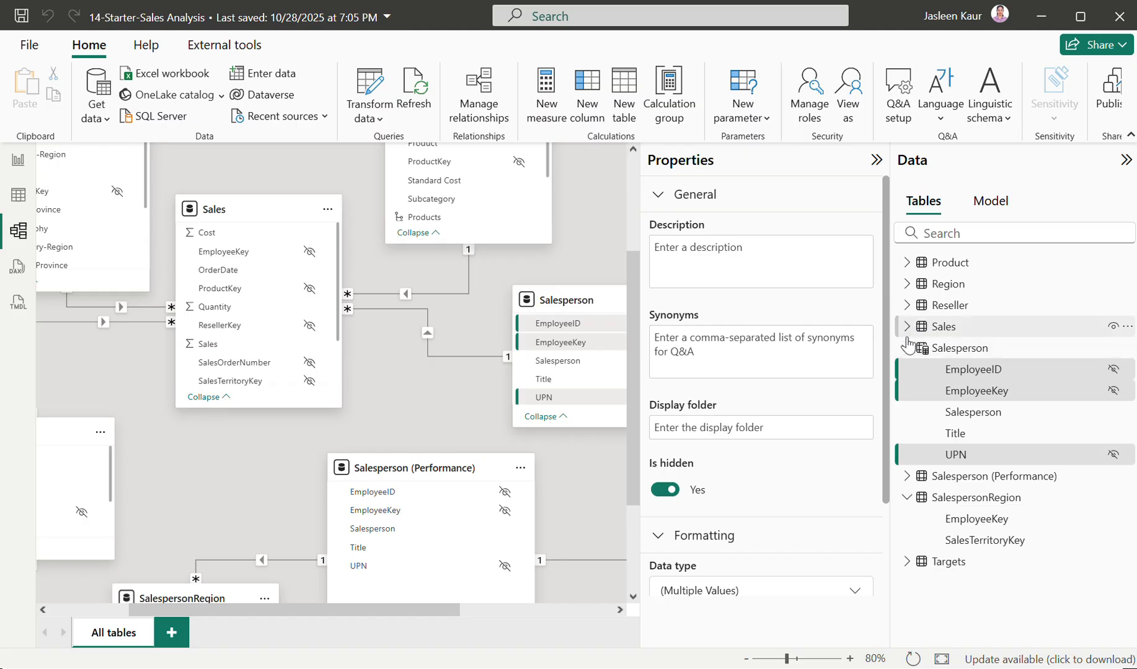
ctrl+click(1060, 378)
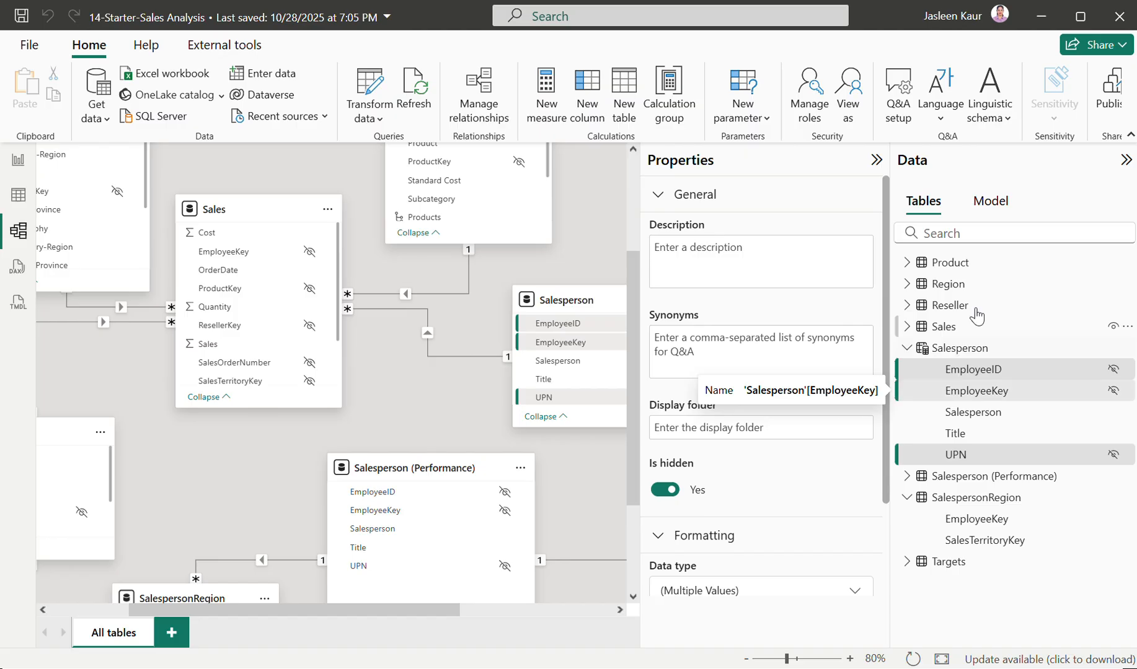
click(875, 163)
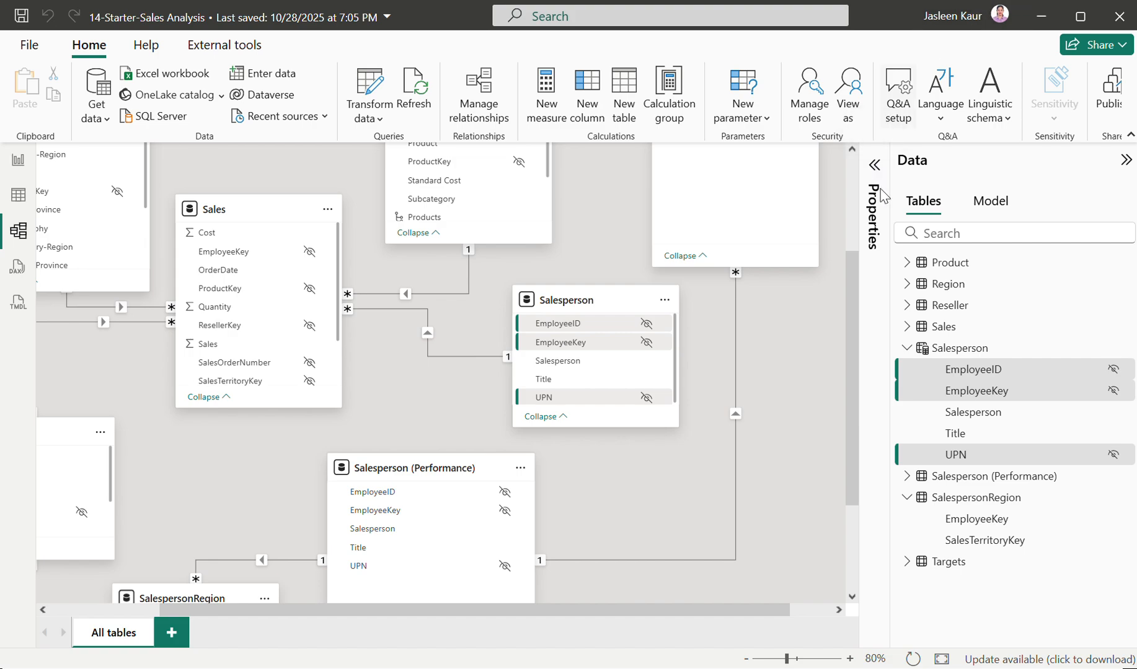
click(875, 168)
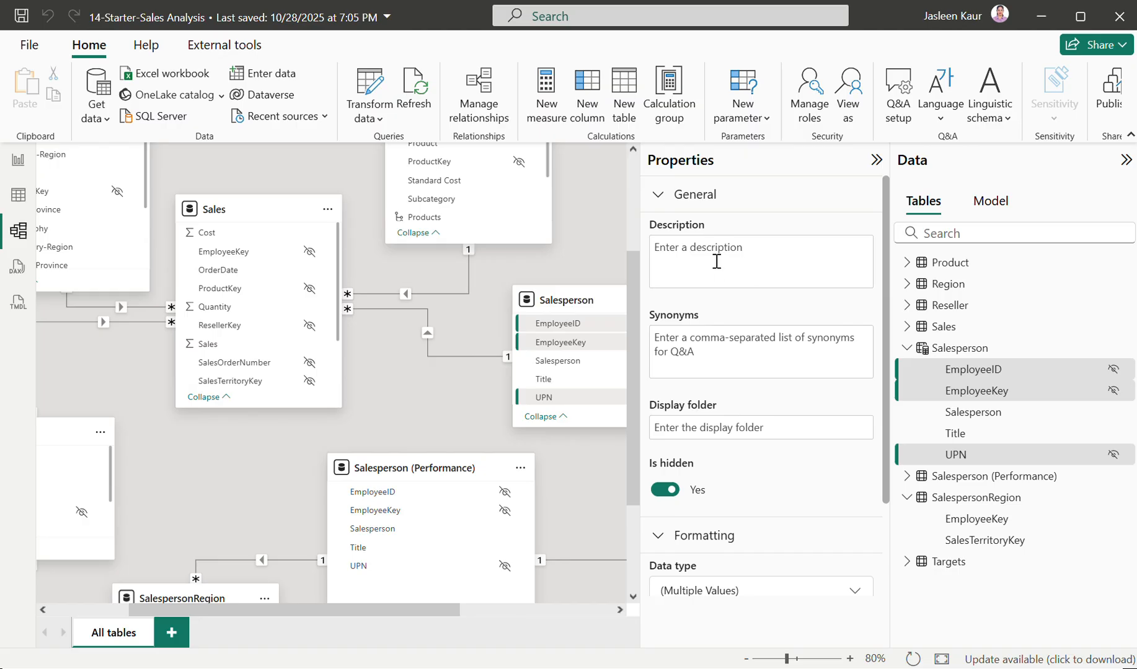
click(692, 262)
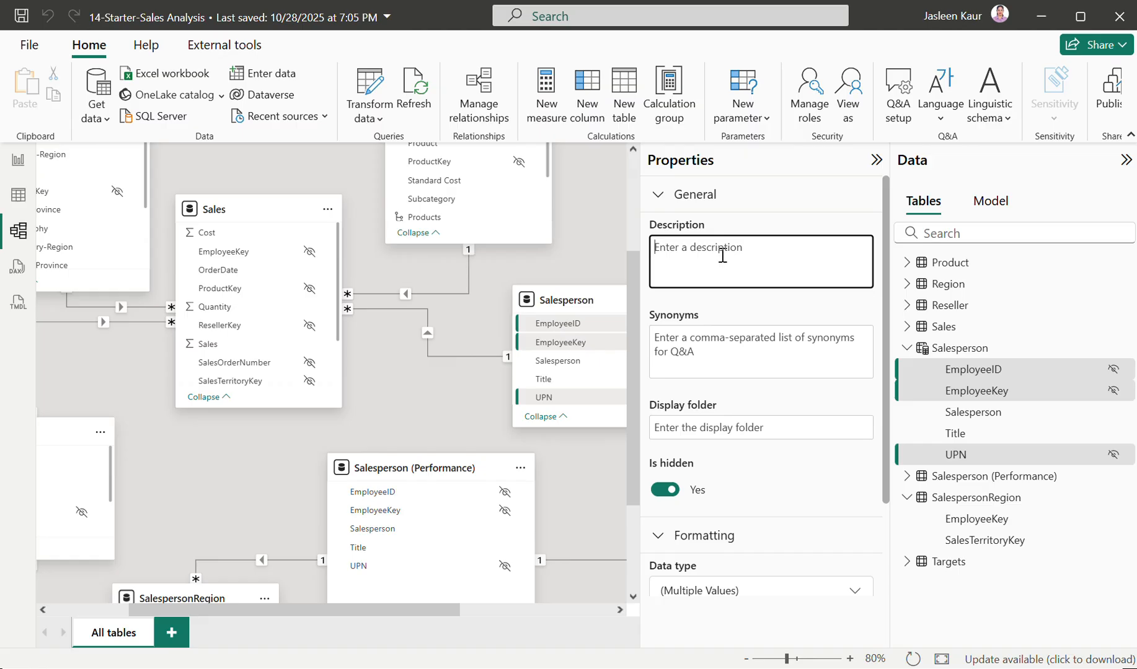
text(Salesperson related to Sales)
click(876, 162)
click(780, 398)
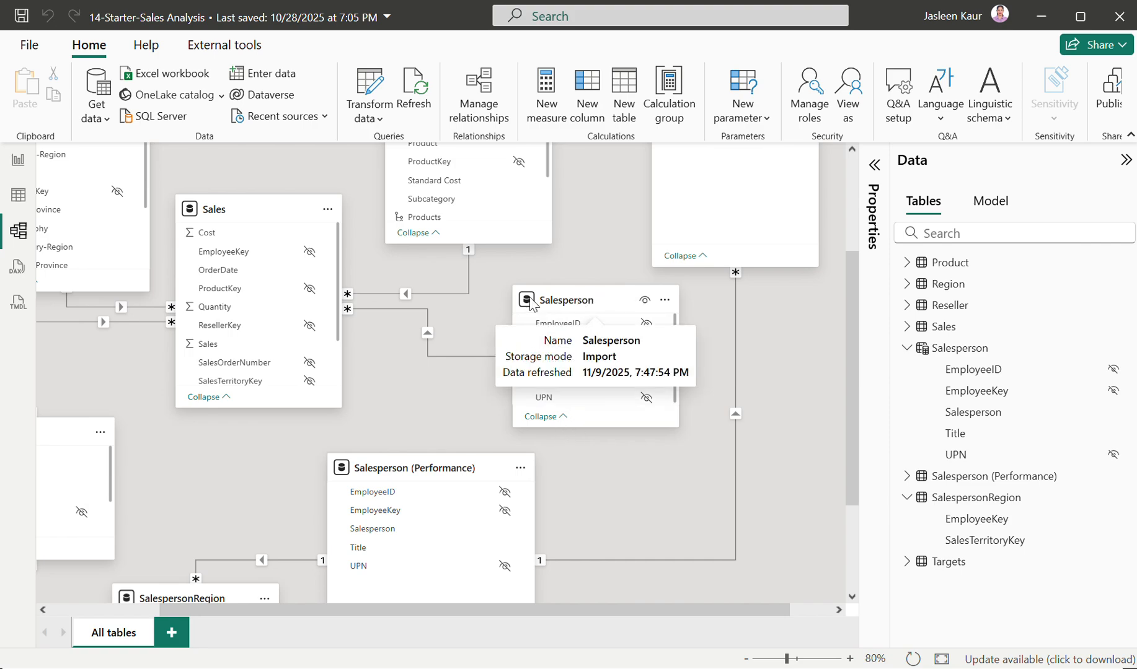
- Set the Salesperson table's description to "Salesperson related to Sales" and check it in the table's tooltip
click(874, 165)
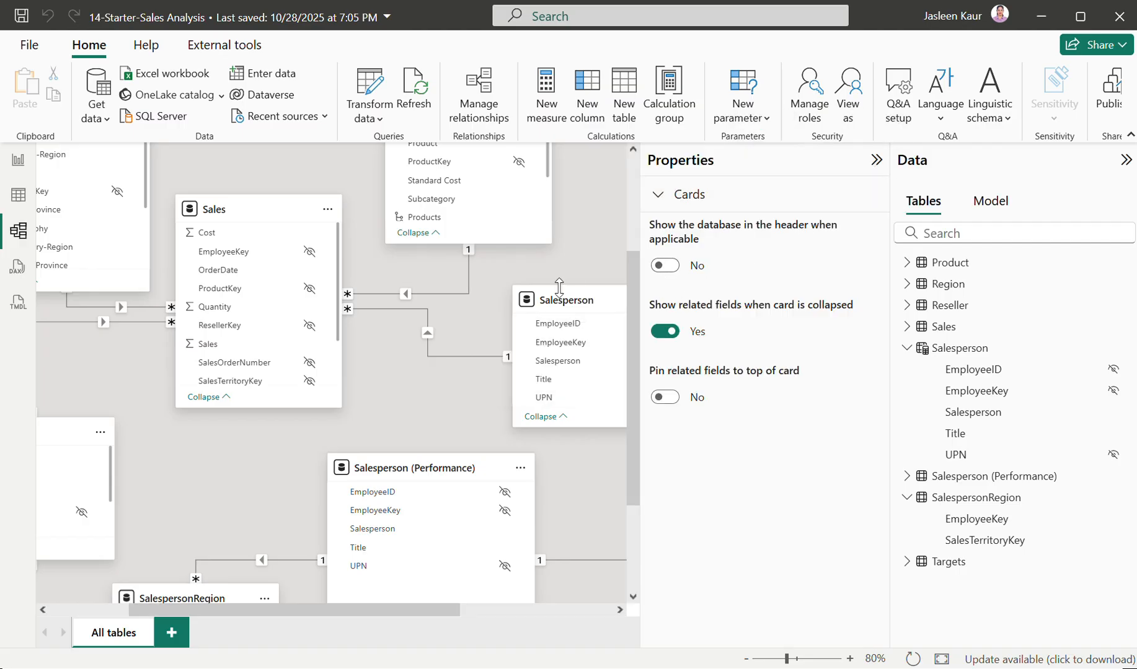
click(578, 302)
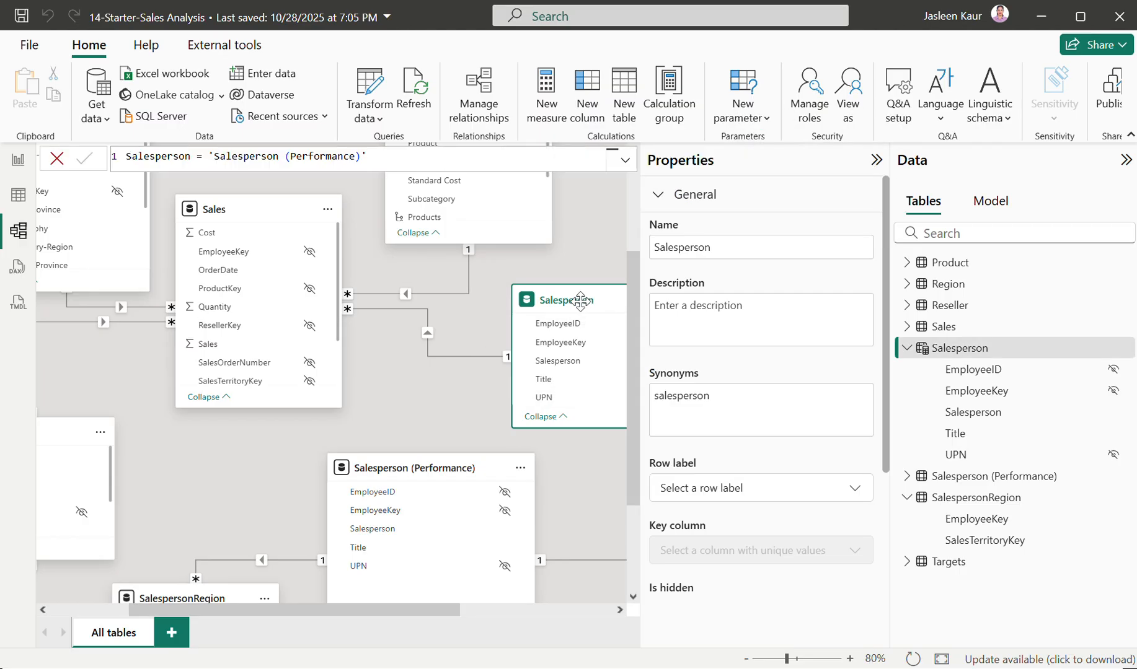
click(720, 314)
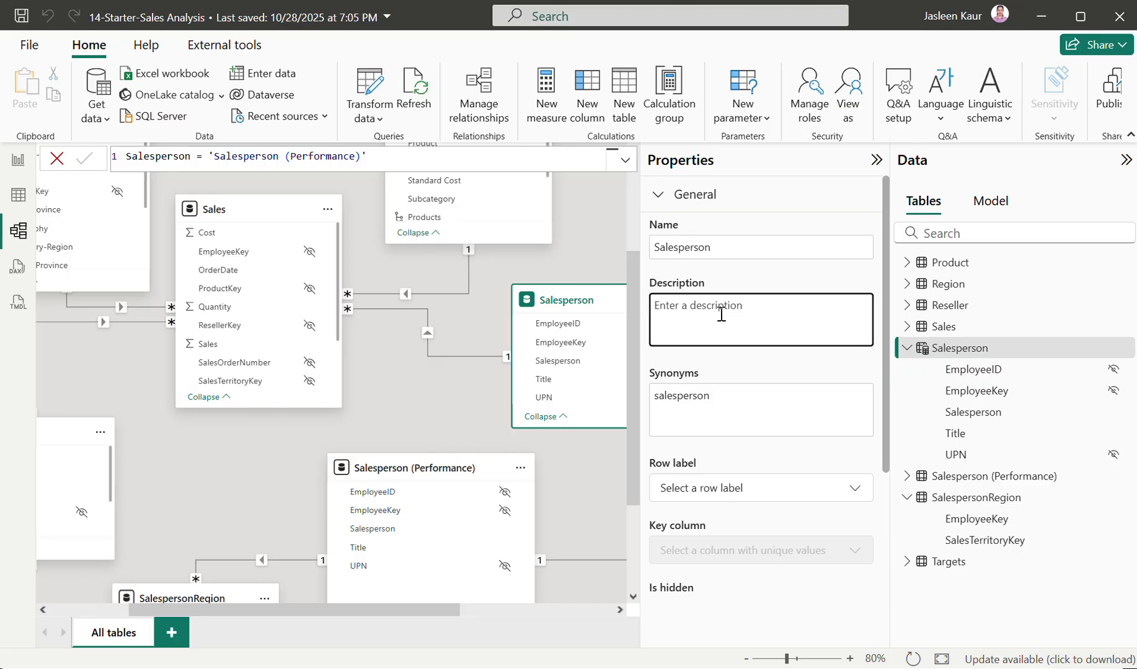
scroll(722, 319, down, 3)
scroll(719, 313, up, 3)
text(Salesperson related to Sales)
click(738, 414)
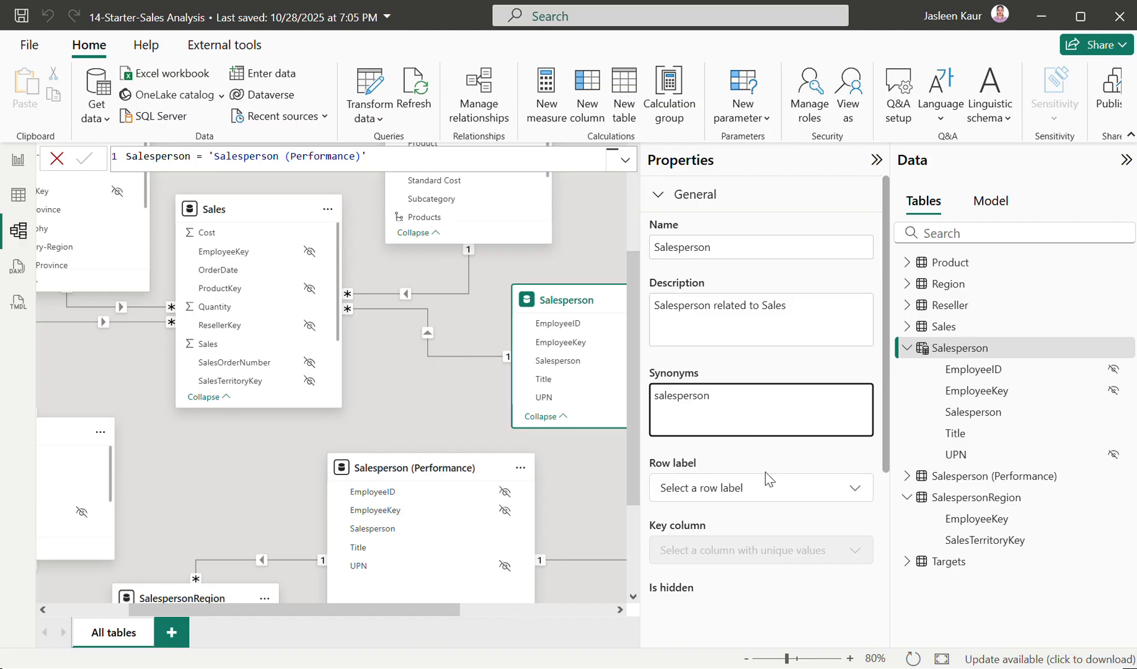
scroll(768, 479, down, 3)
scroll(769, 479, up, 3)
scroll(767, 479, down, 3)
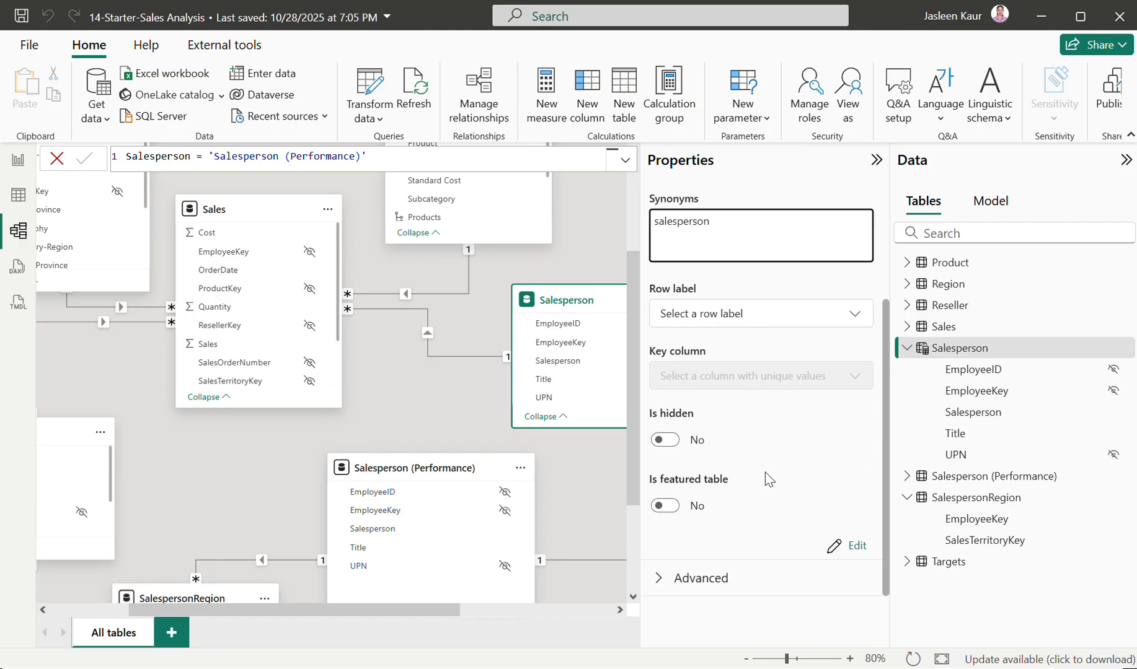
click(560, 474)
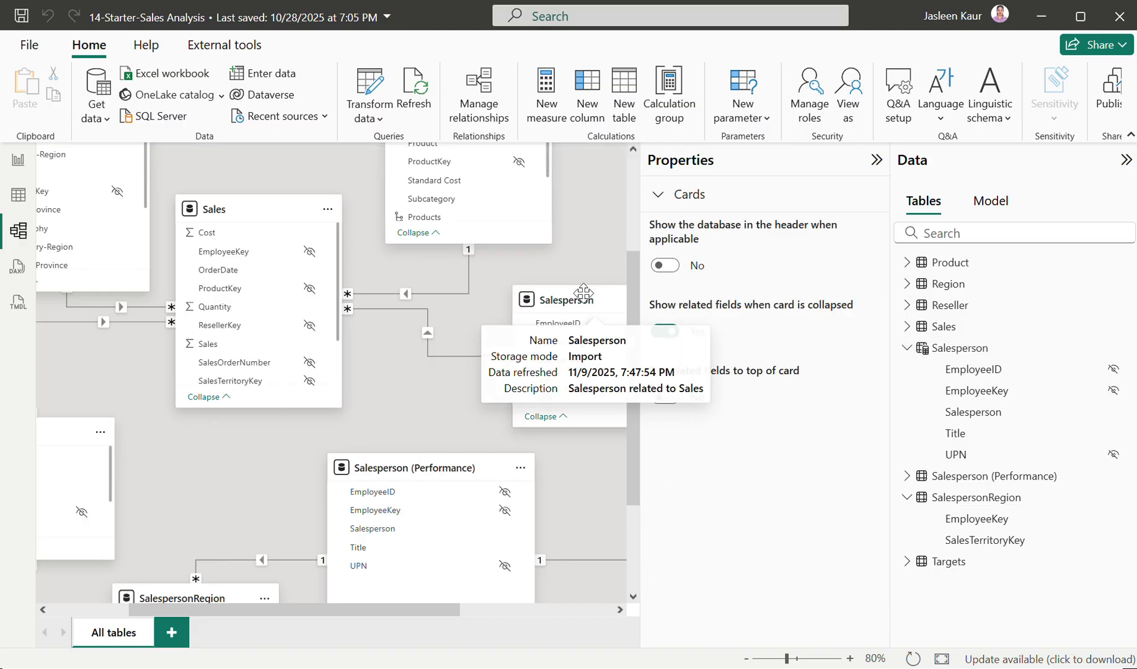
click(875, 160)
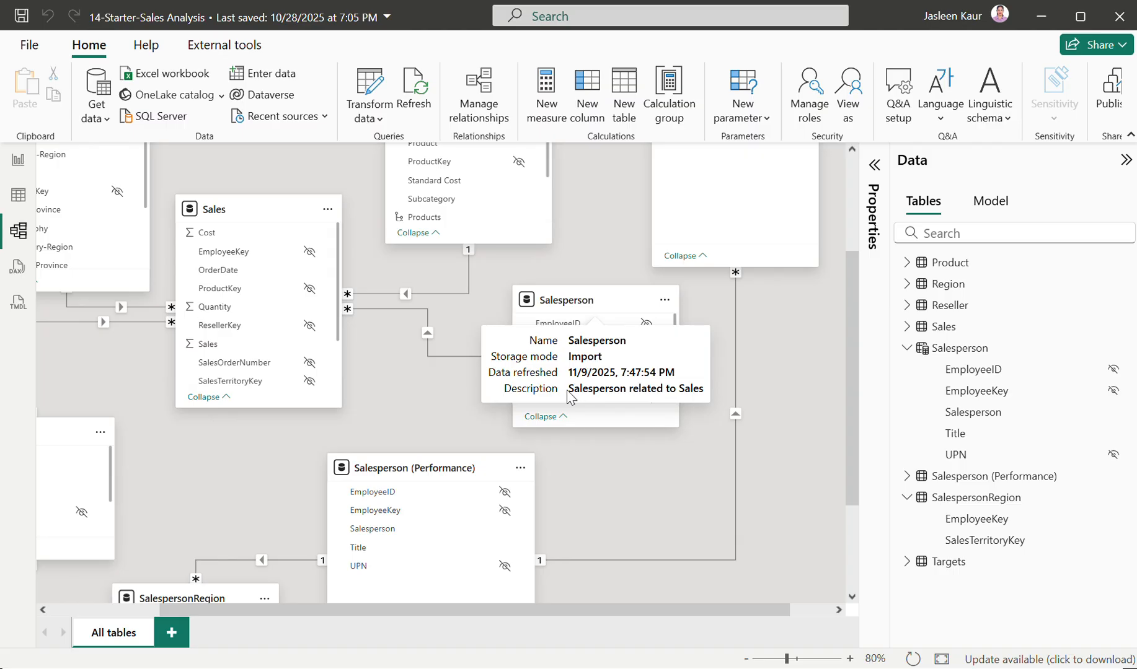
drag(571, 389, 704, 389)
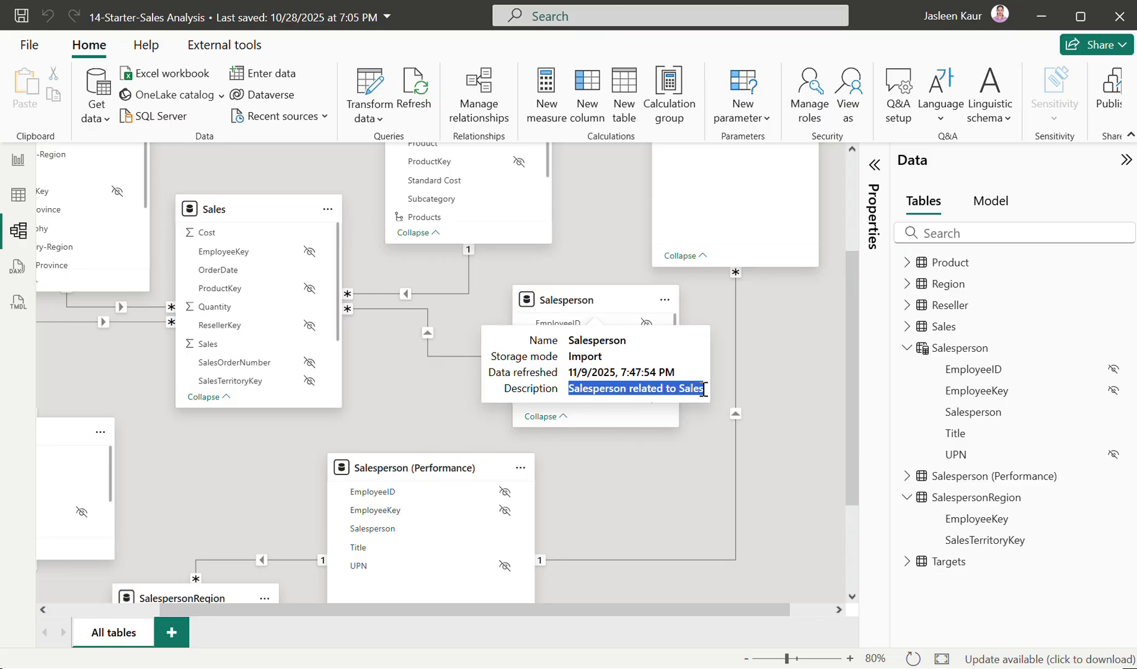
- Set the Salesperson (Performance) table's description to "Salesperson related to region(s)"
click(426, 474)
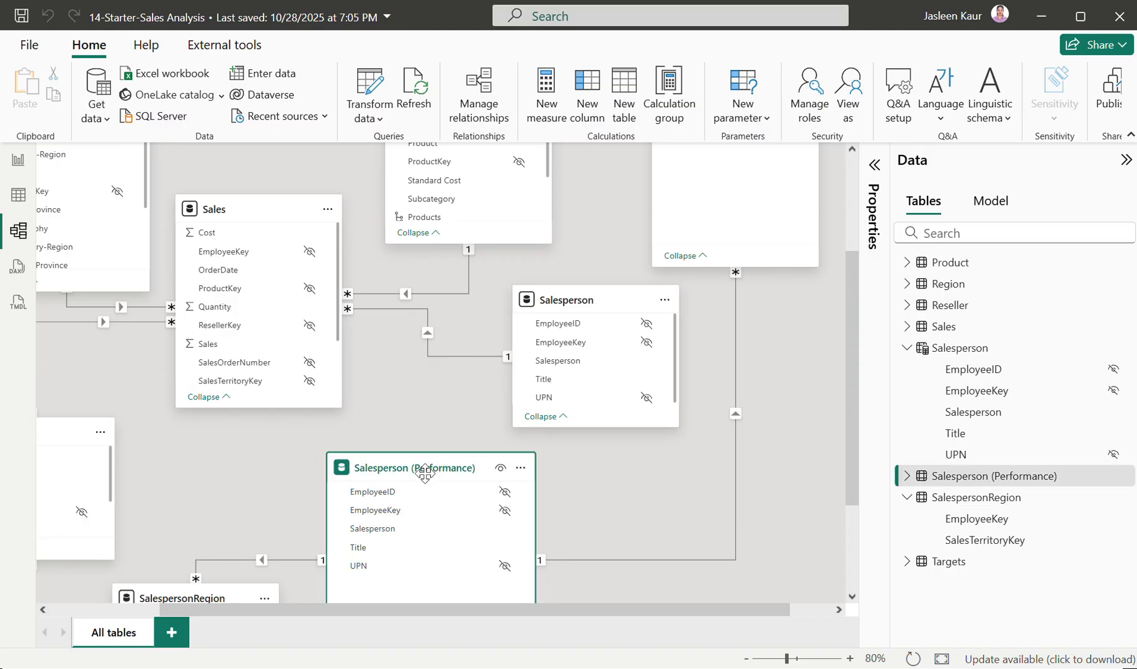
click(873, 166)
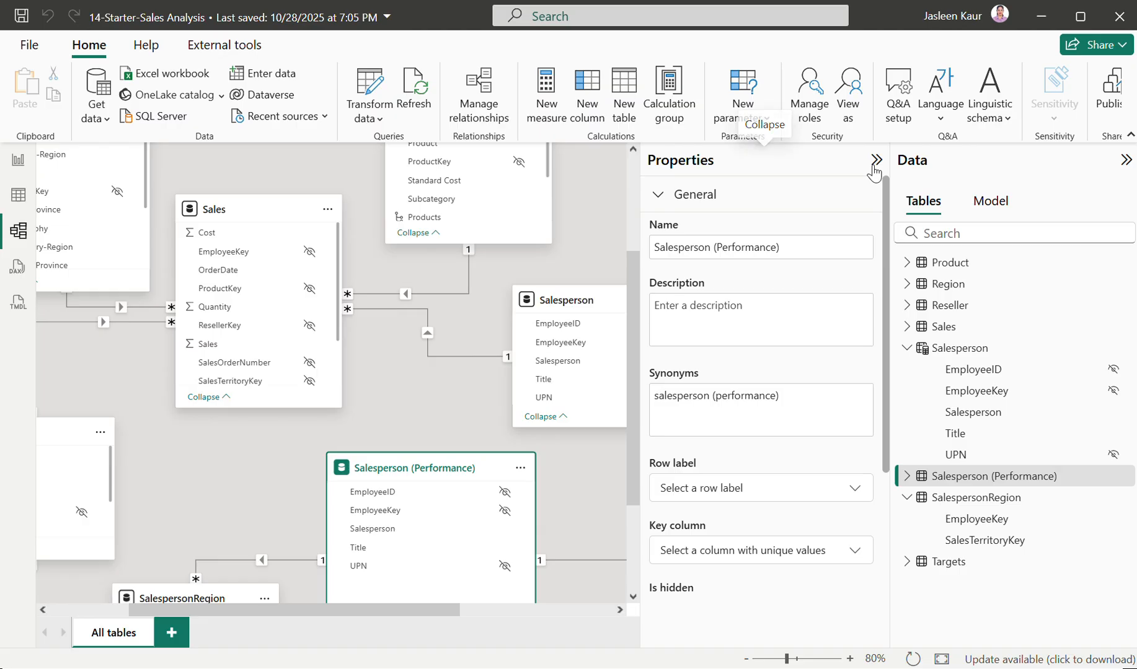
click(704, 314)
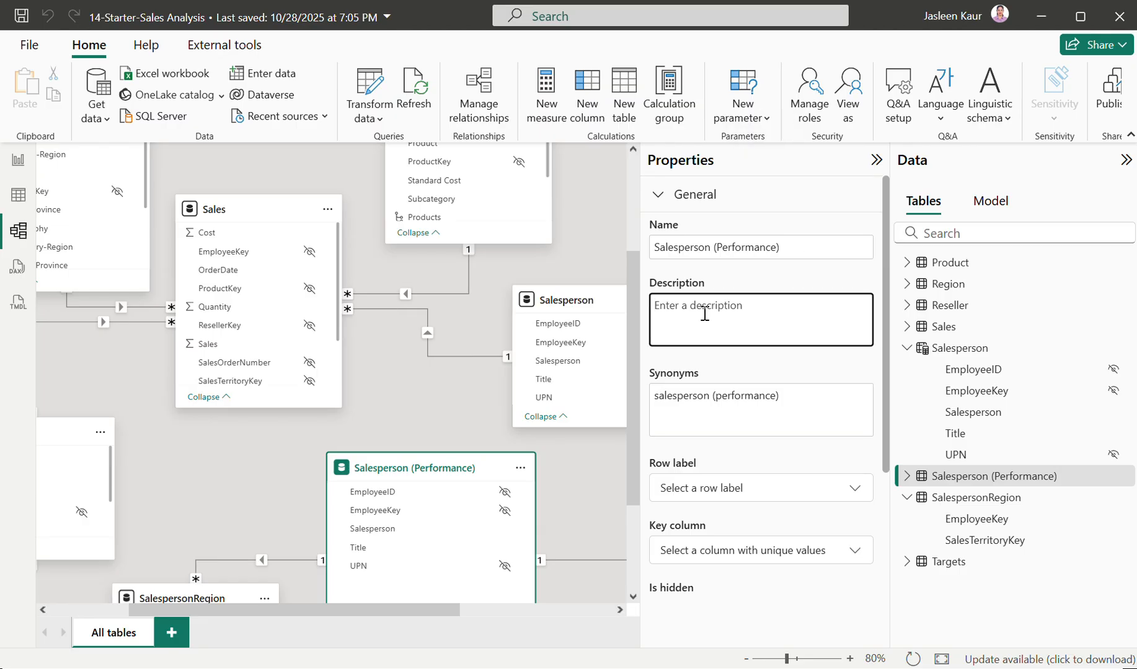
text(Salesperson related to region(s))
click(717, 420)
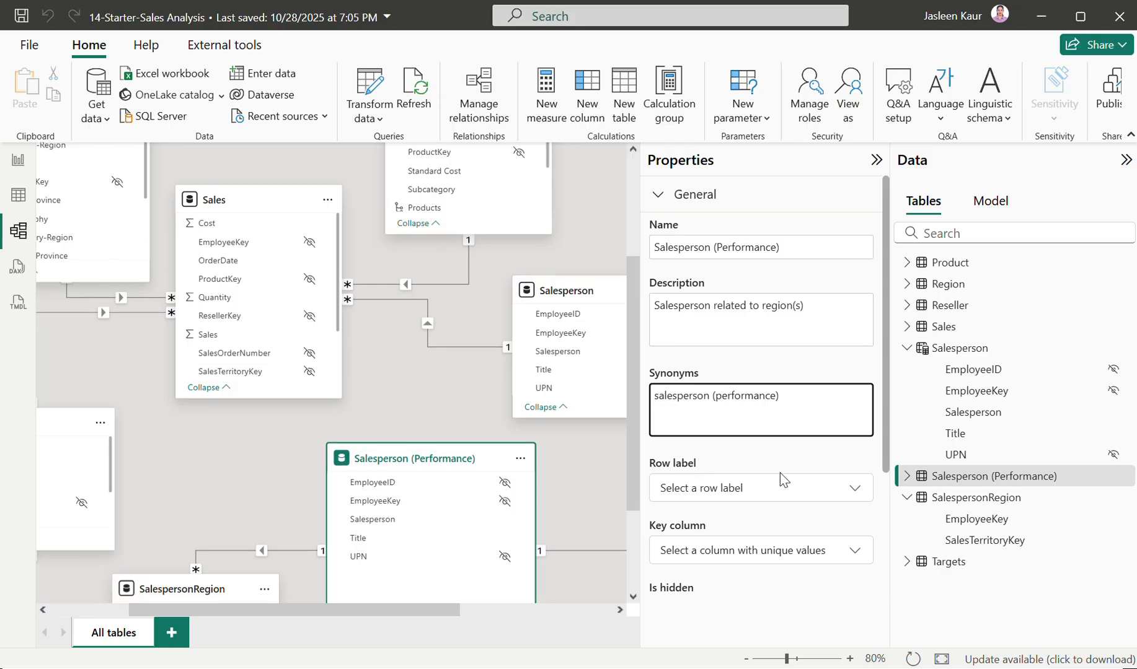
click(876, 162)
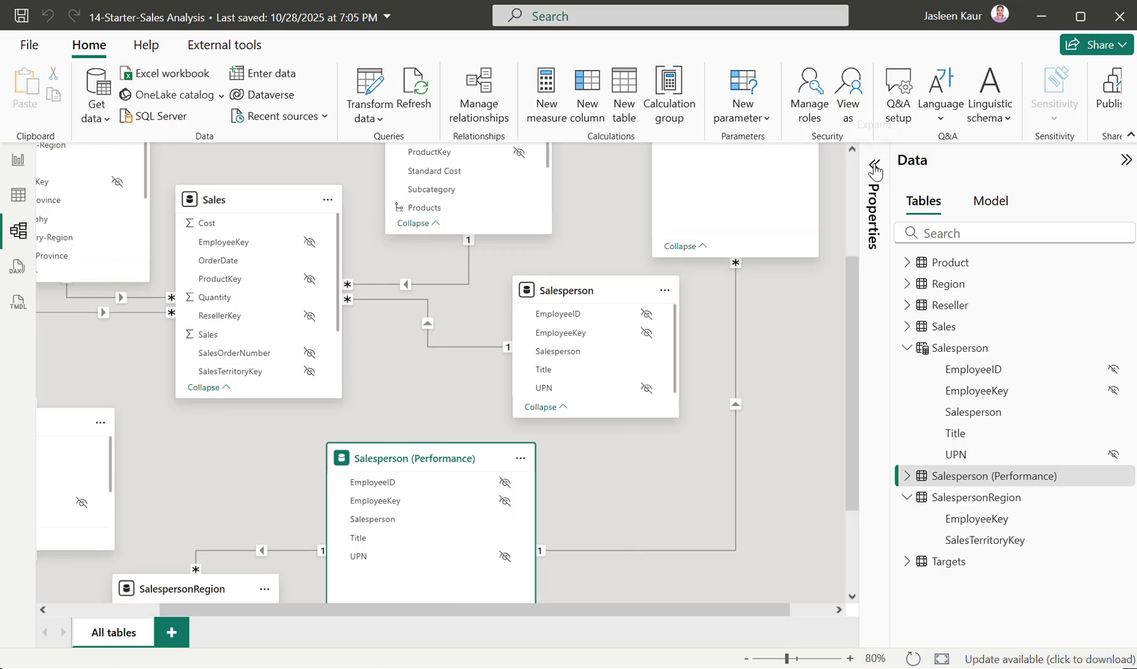
mouse_move(433, 463)
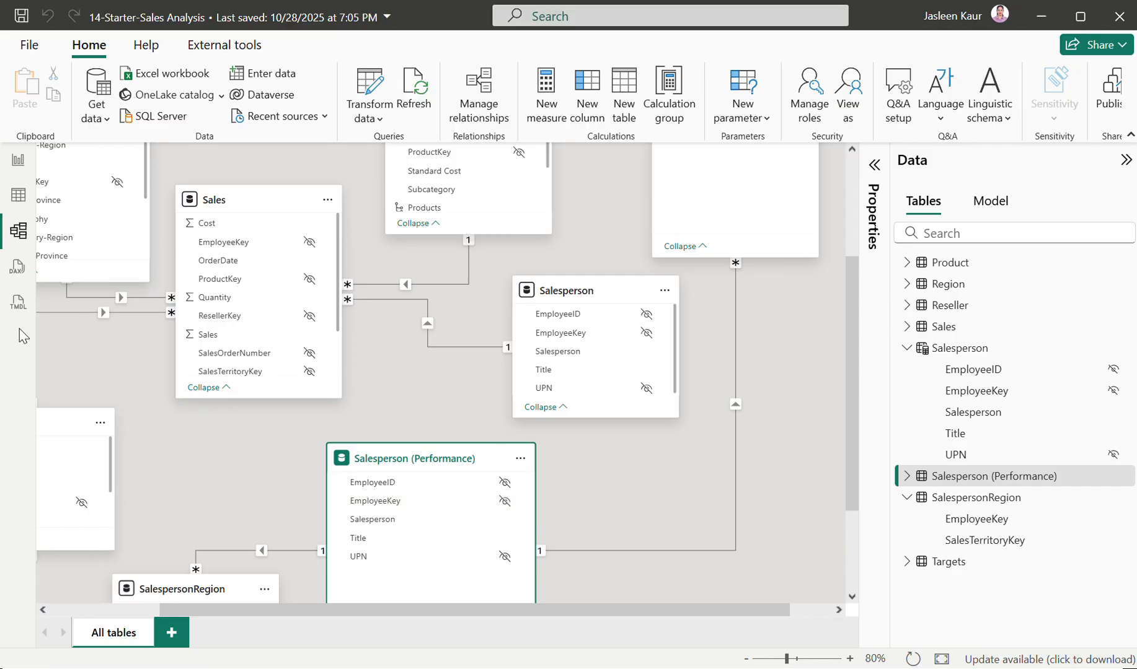
- Create a calculated table named Date with the formula Date = CALENDARAUTO(6)
click(18, 197)
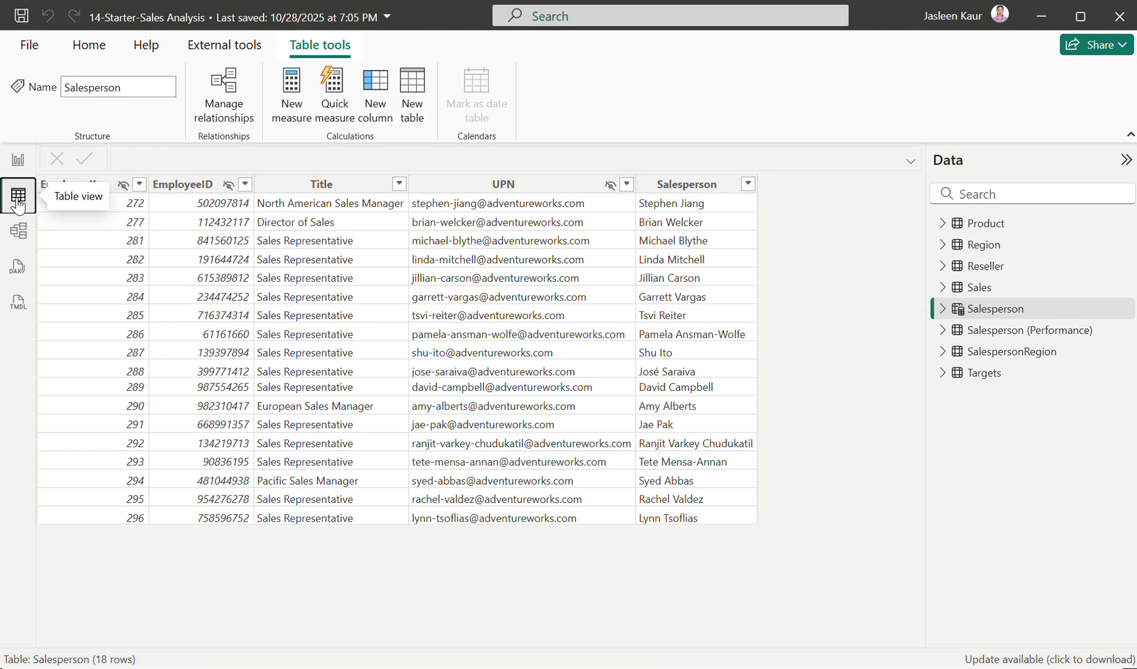
click(413, 93)
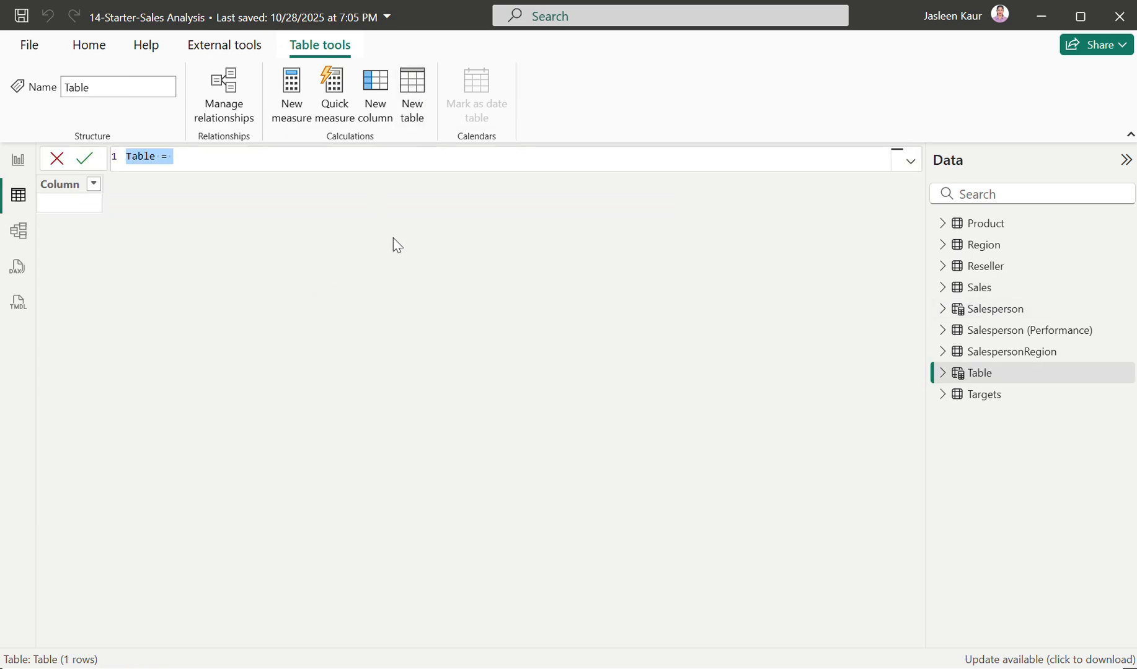
text(Date)
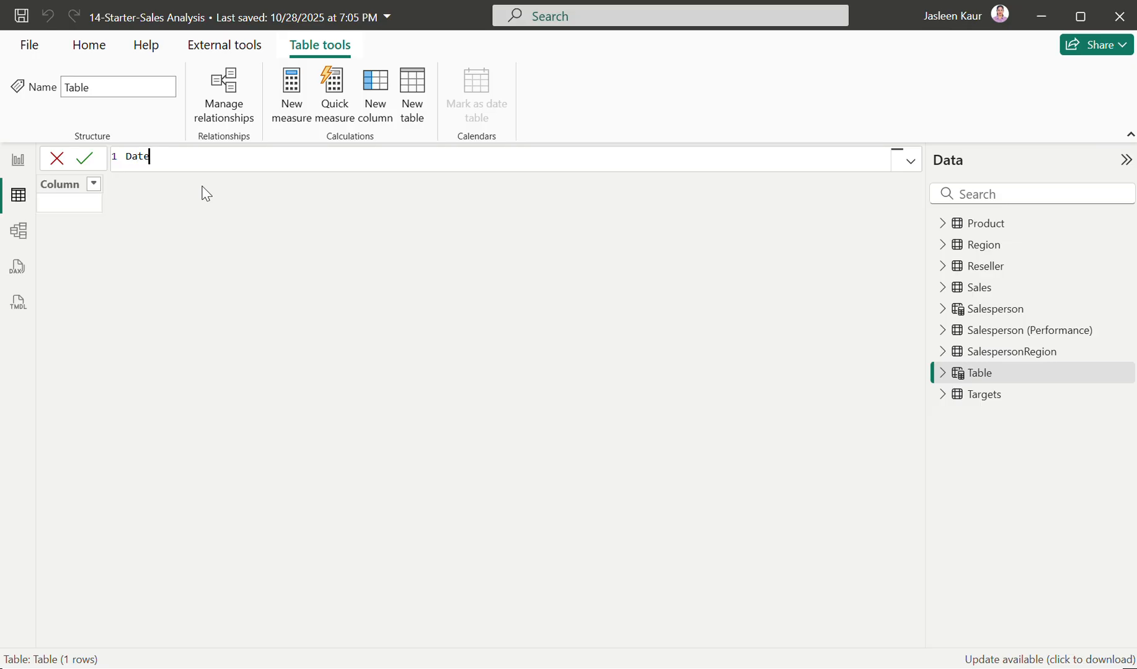
text( = ca)
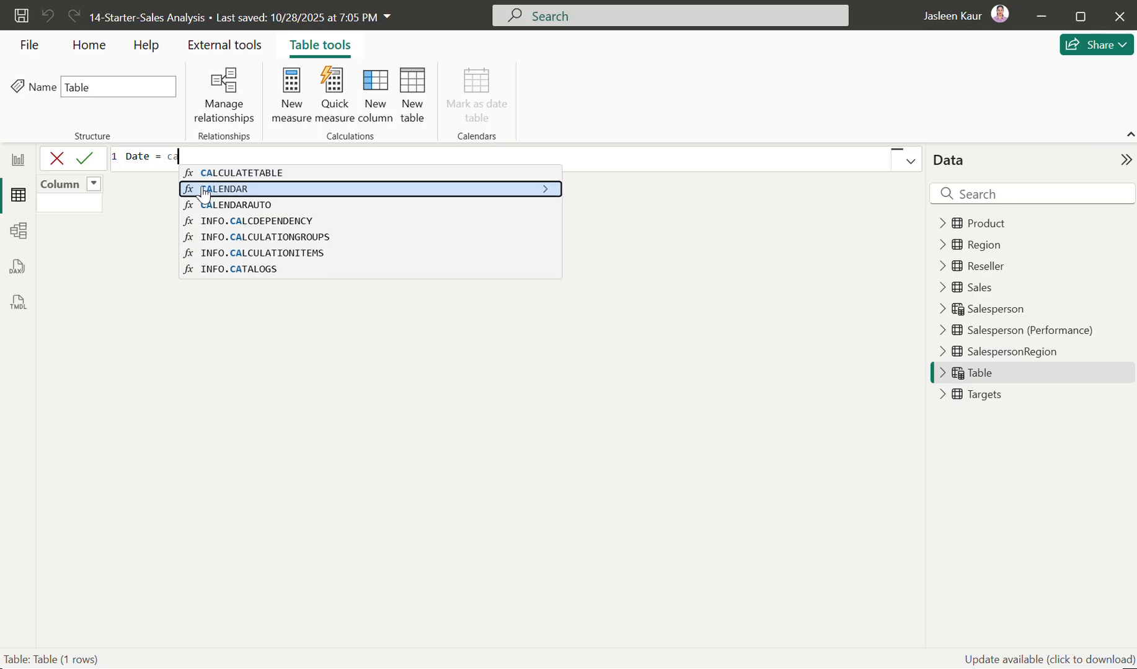
key(Down)
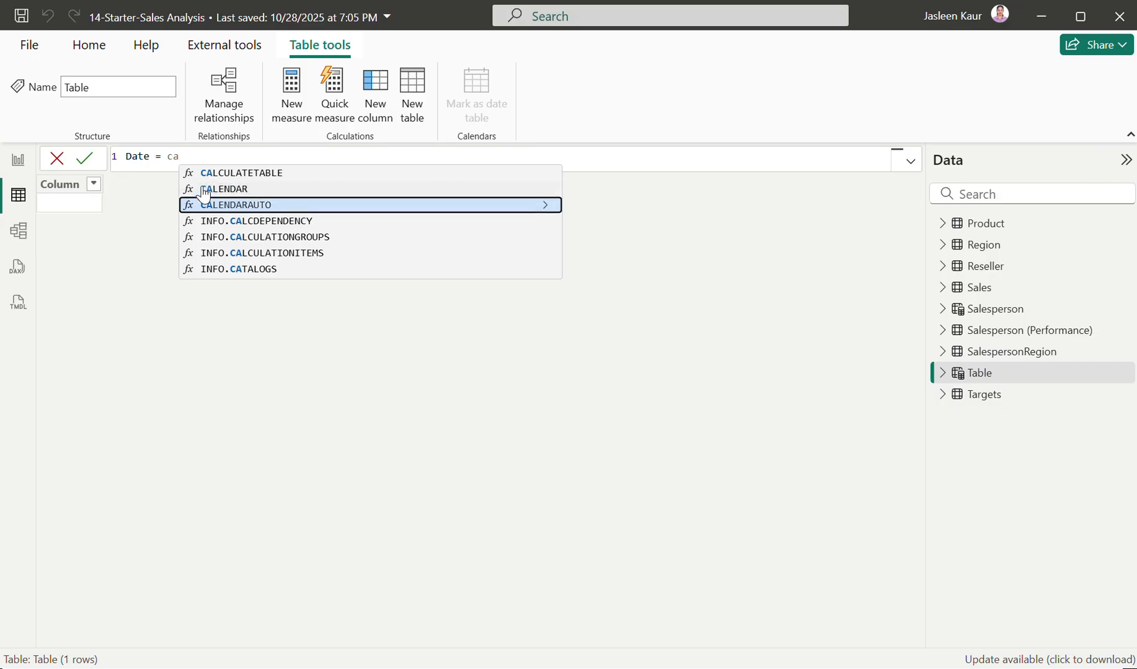
key(Tab)
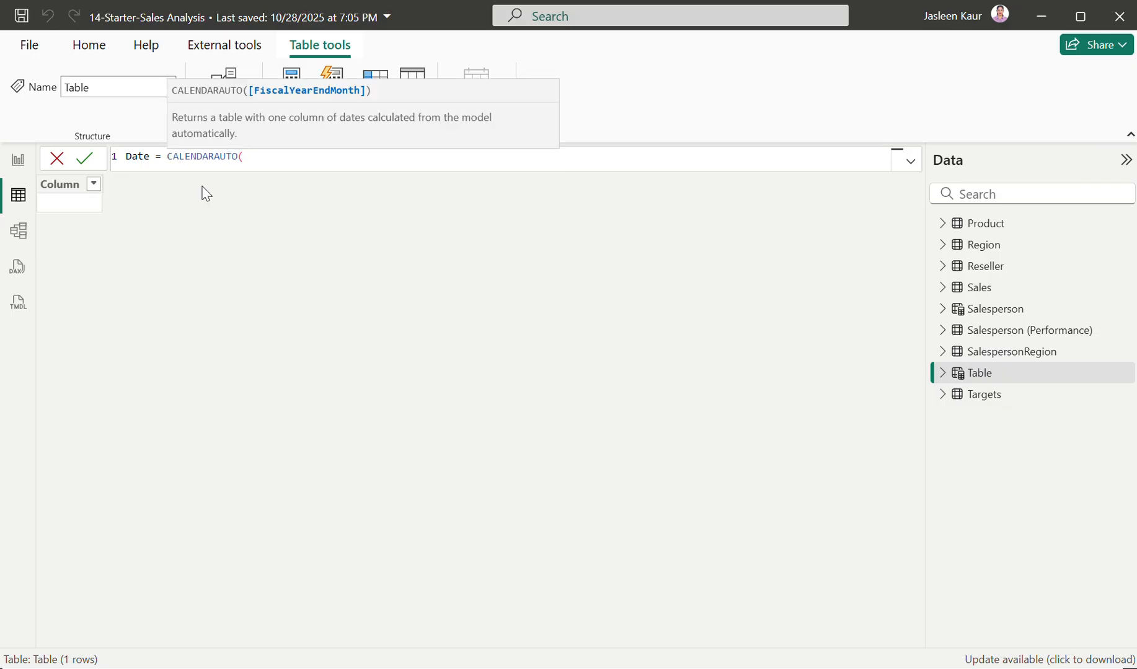
text(6))
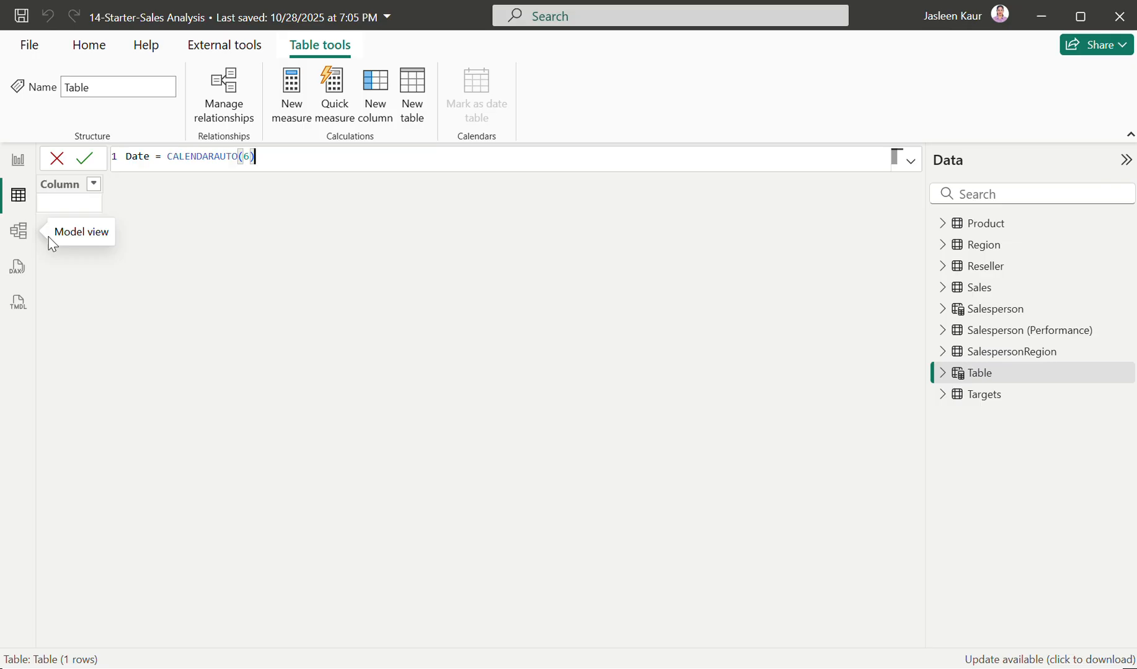
double_click(246, 156)
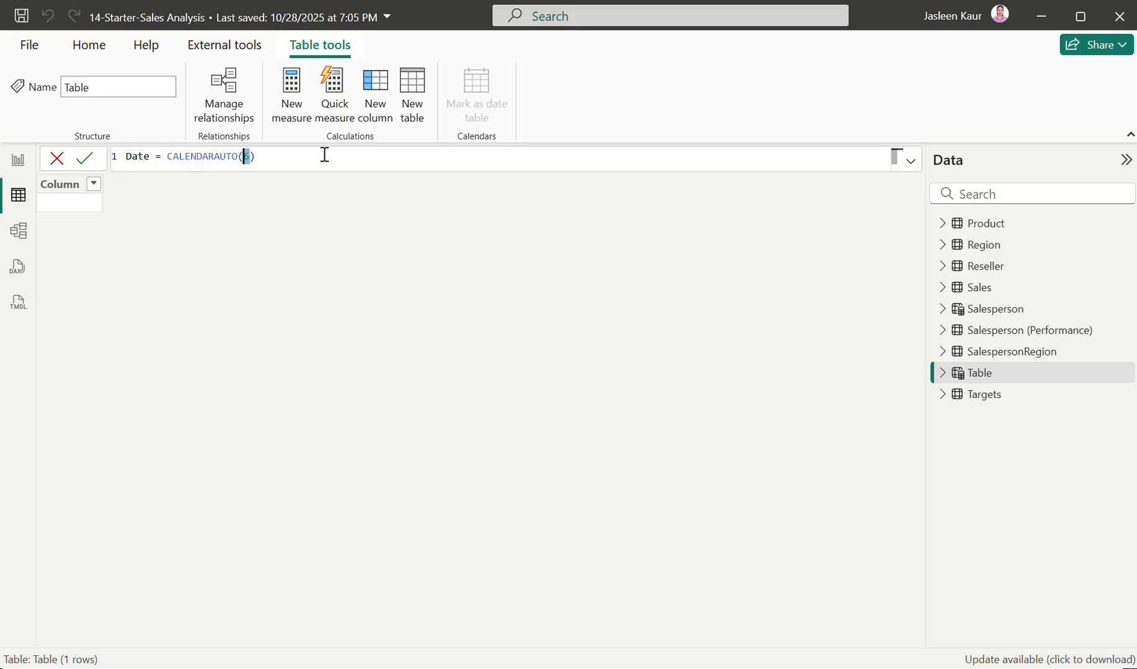
click(88, 161)
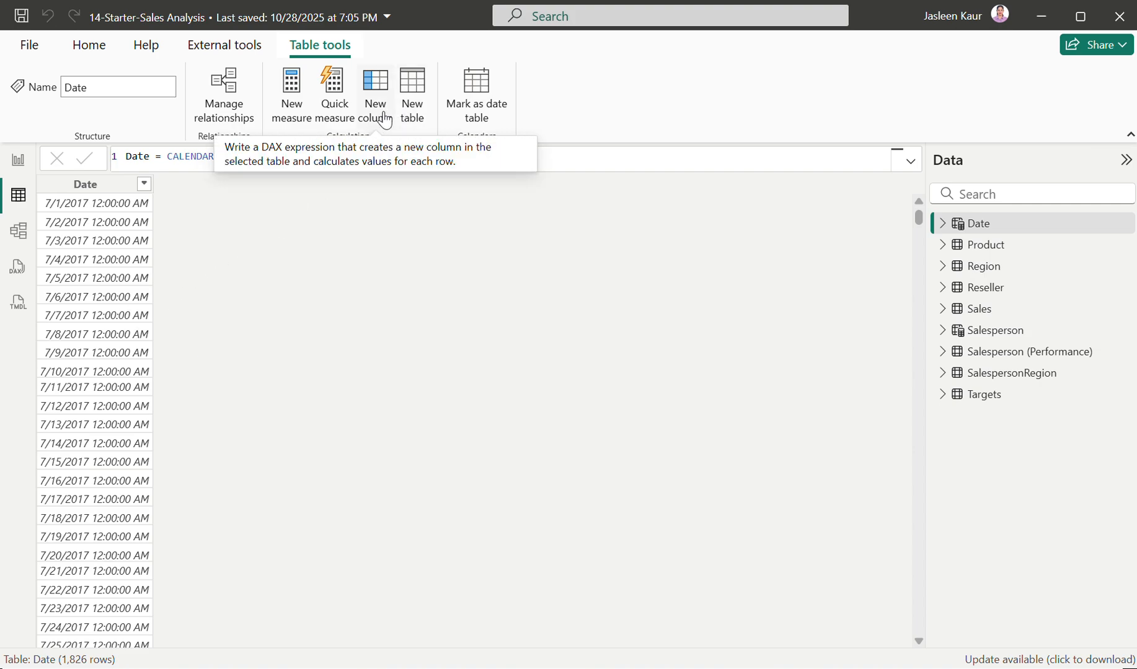
mouse_move(1032, 232)
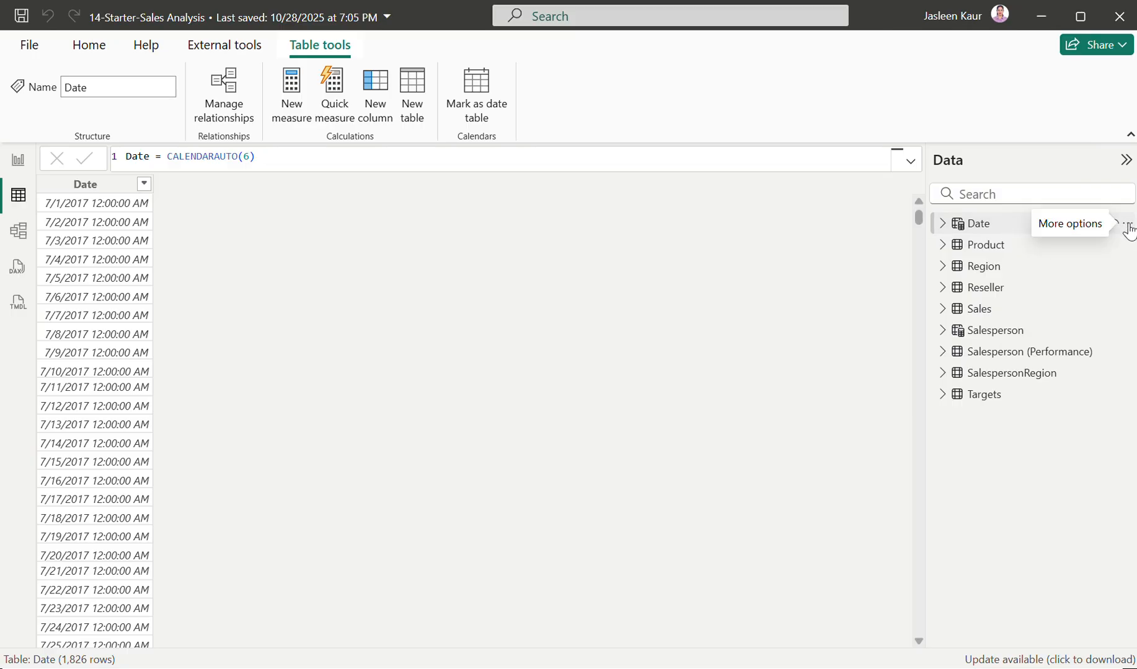
click(1126, 226)
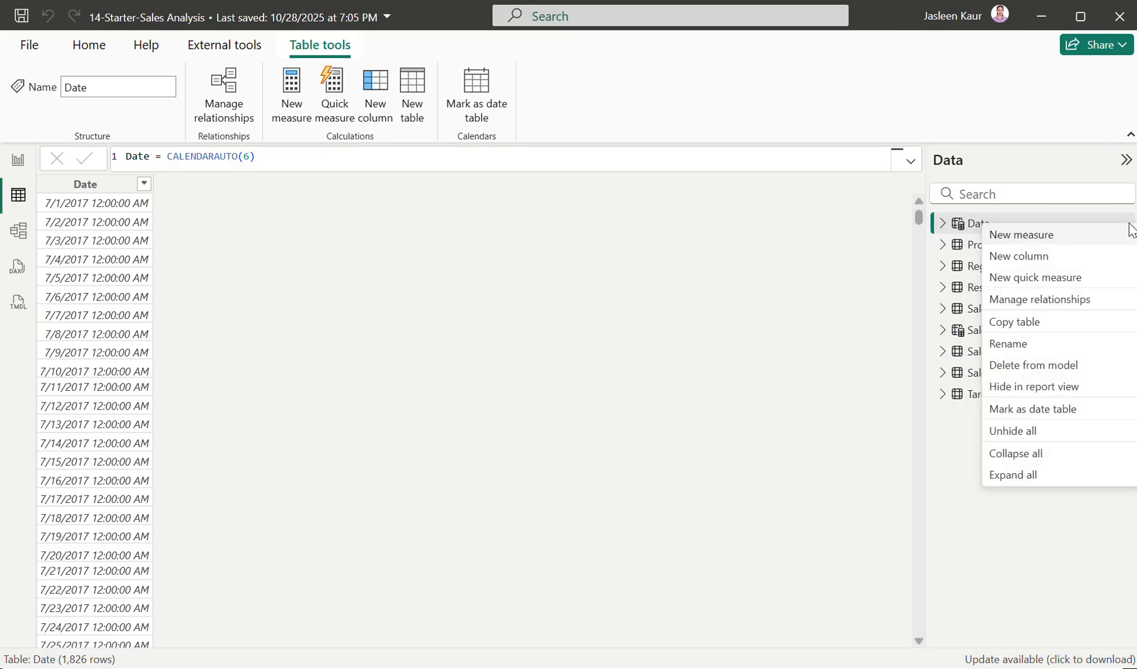
click(1021, 264)
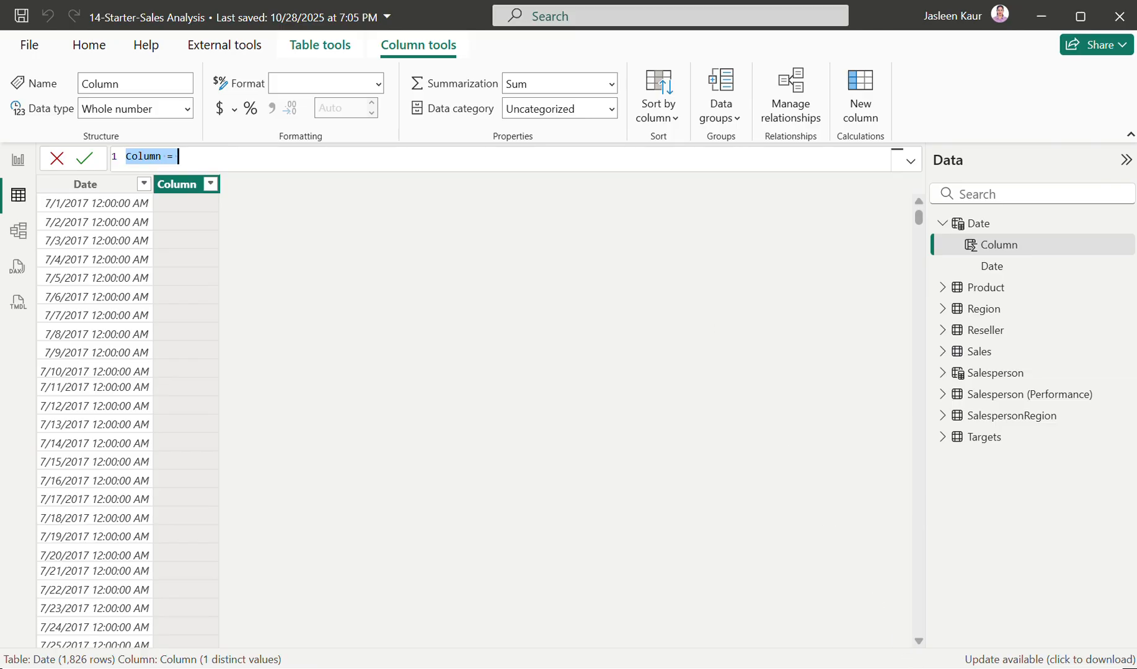
- Switch to Notepad, copy the Date table's Year column definition from 14-Snippets.txt, and return to Power BI Desktop
mouse_move(730, 666)
click(730, 595)
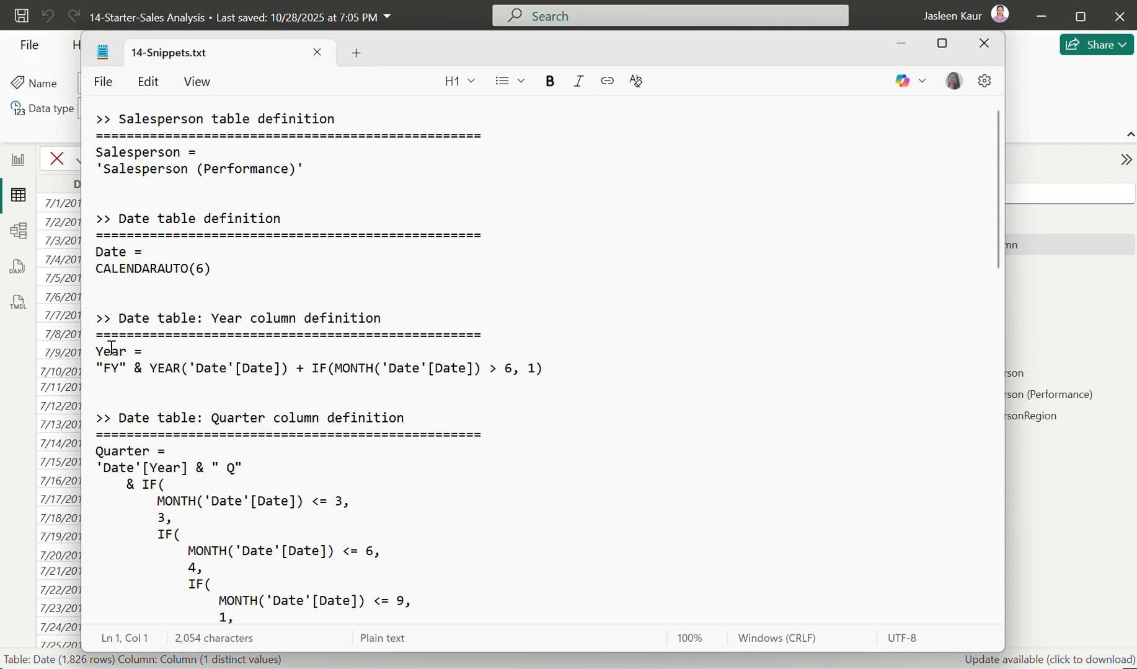
drag(87, 356, 542, 377)
key(ctrl+c)
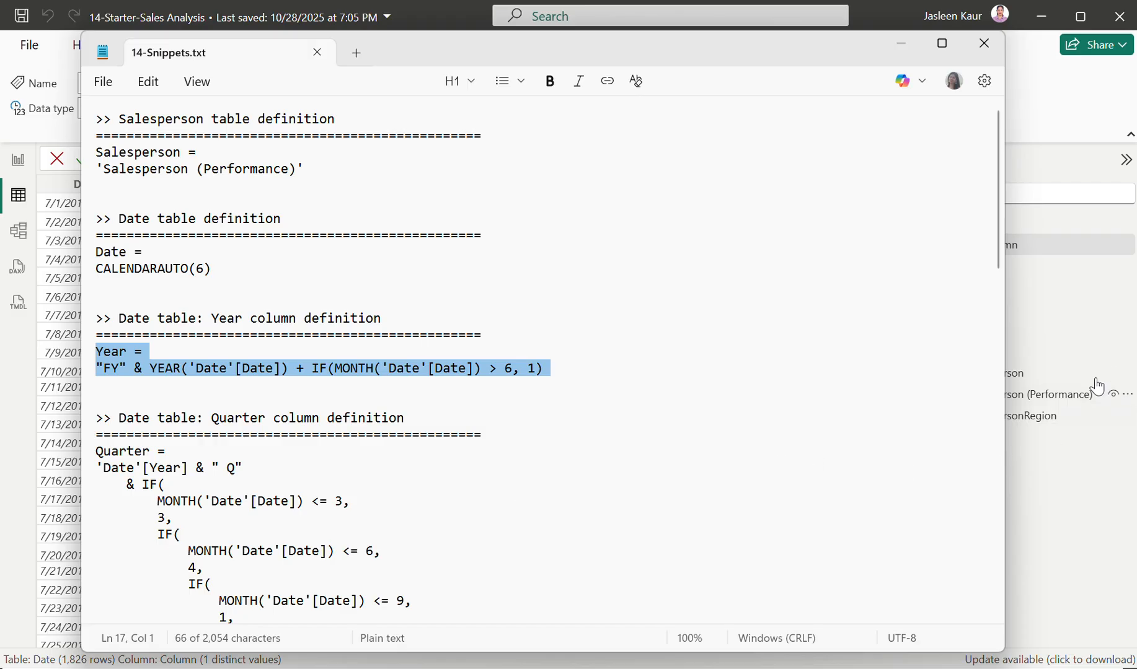
click(1082, 112)
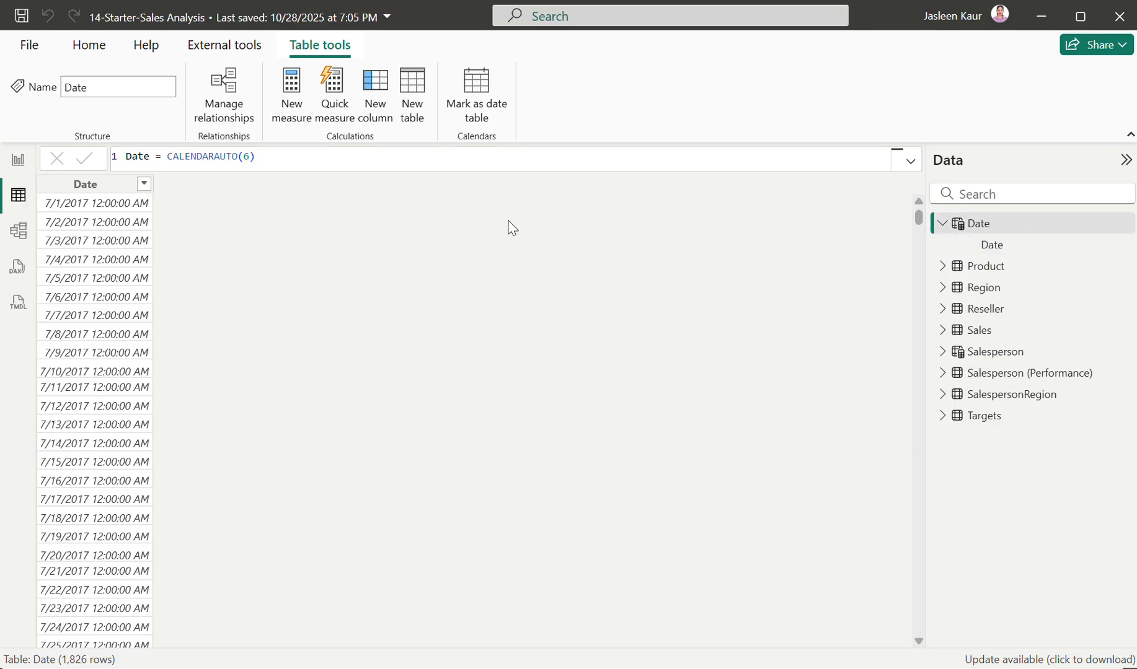
- Add the calculated column Year = "FY" & YEAR('Date'[Date]) + IF(MONTH('Date'[Date]) > 6, 1) to the Date table
click(376, 95)
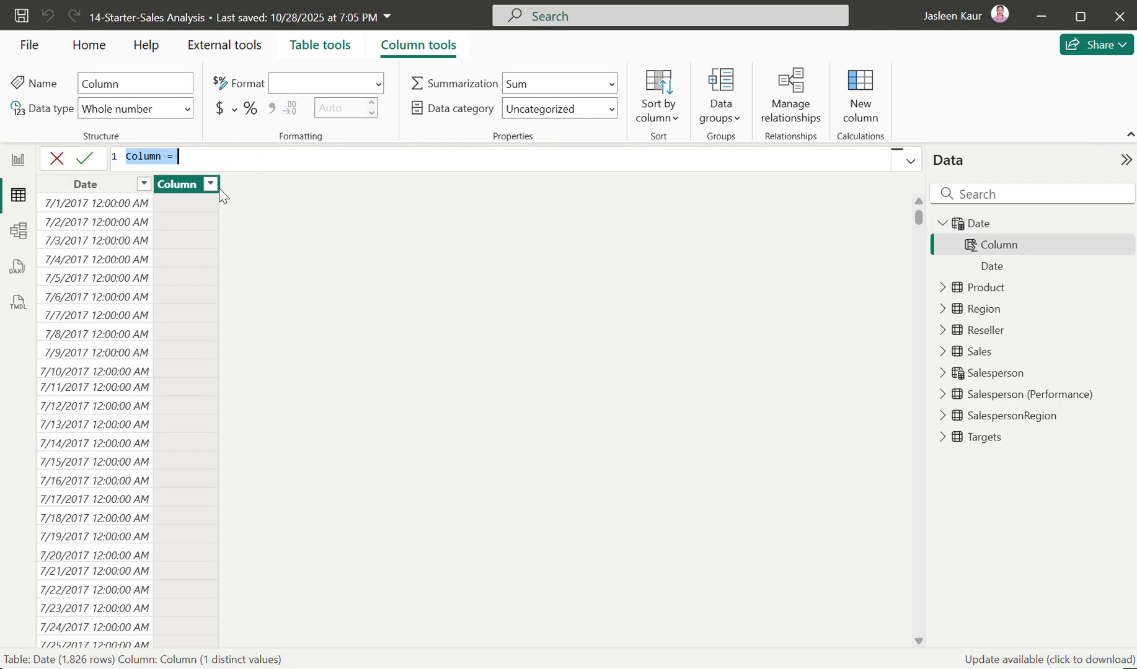
key(ctrl+v)
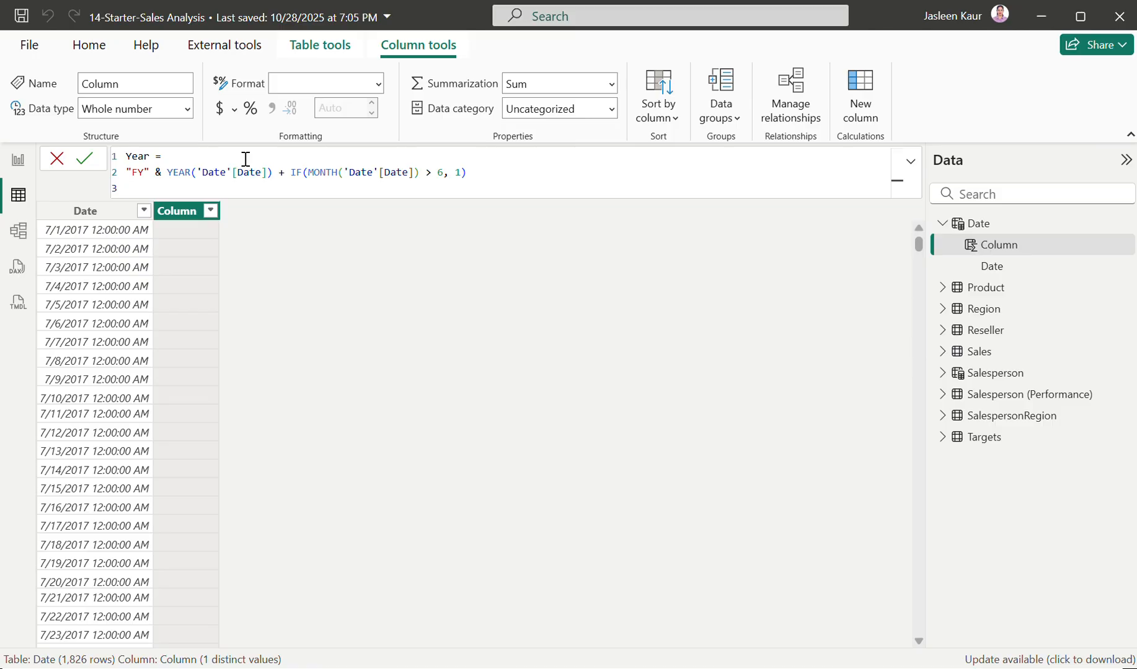
key(BackSpace)
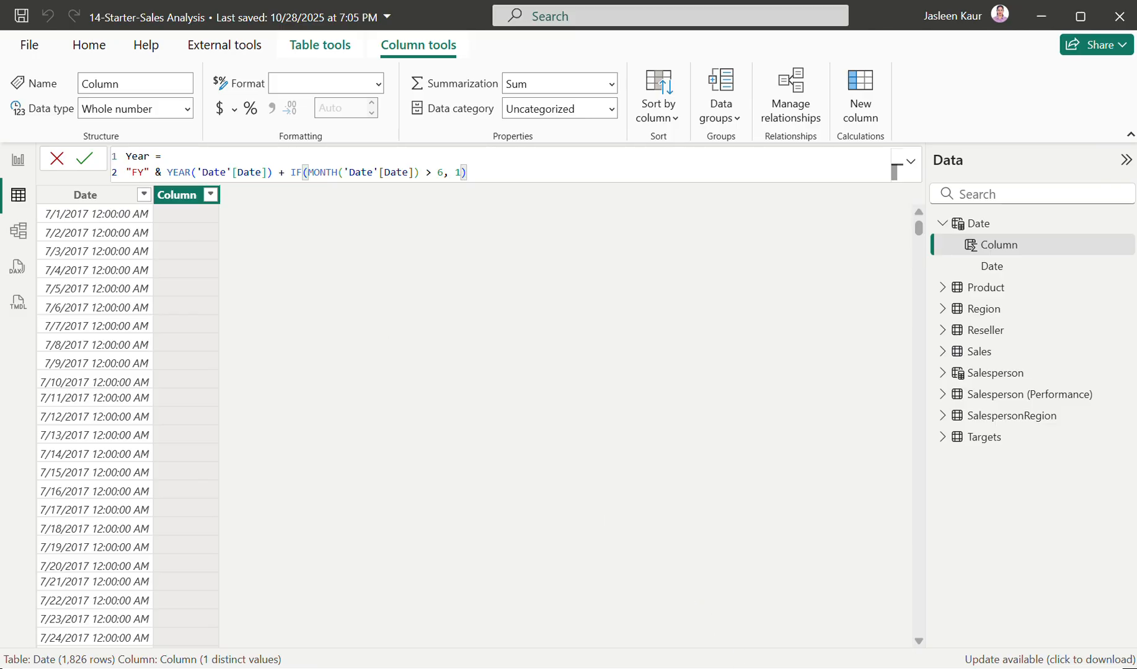
scroll(159, 160, up, 3)
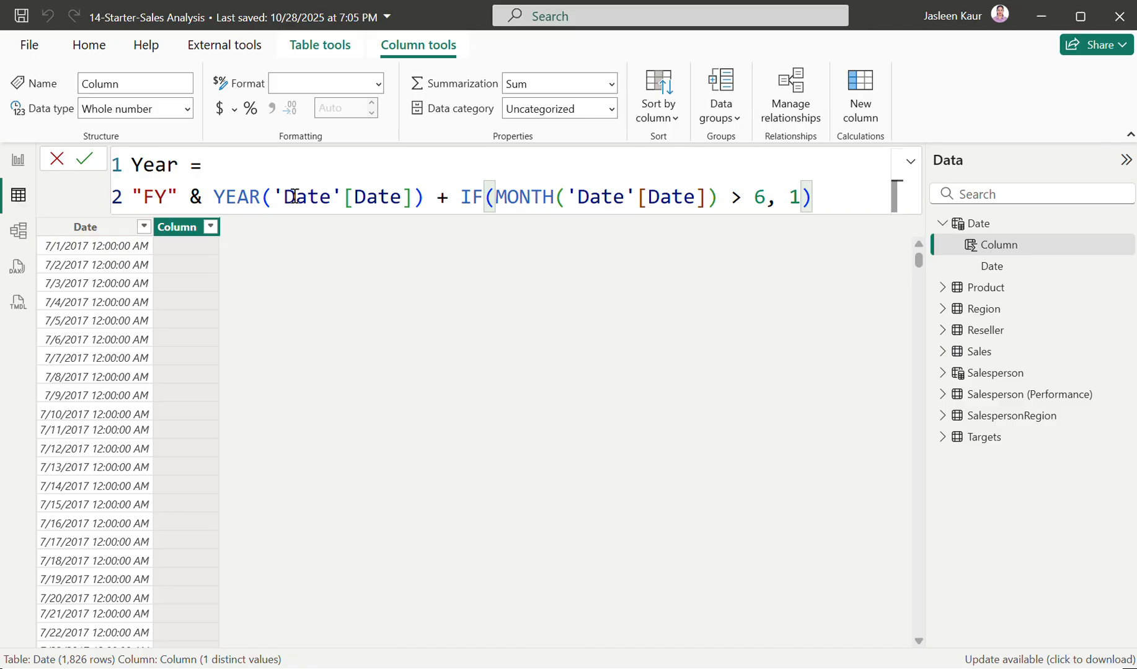
click(86, 161)
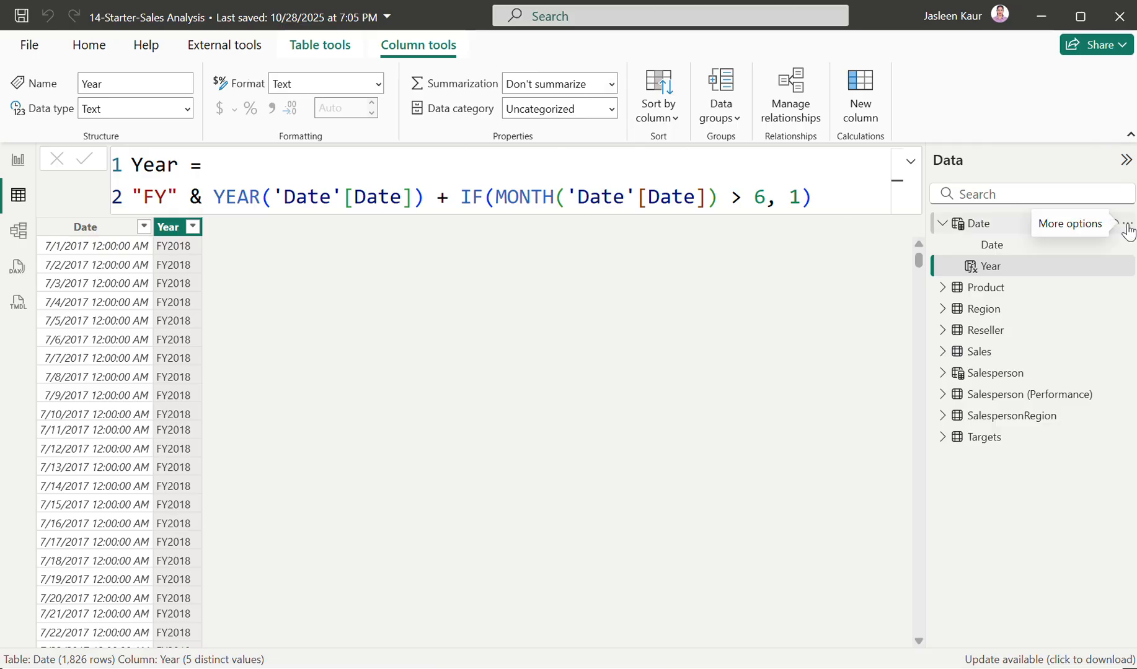
- Switch to Notepad, copy the Date table's full Quarter column definition from 14-Snippets.txt, and return to Power BI Desktop
click(313, 56)
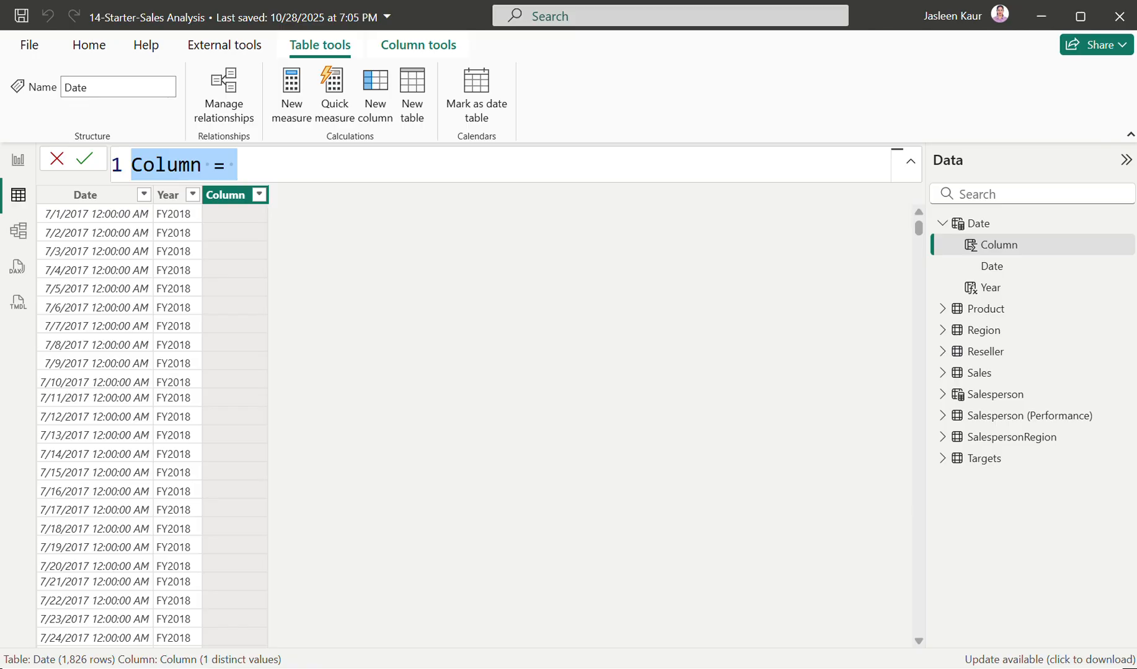
click(731, 668)
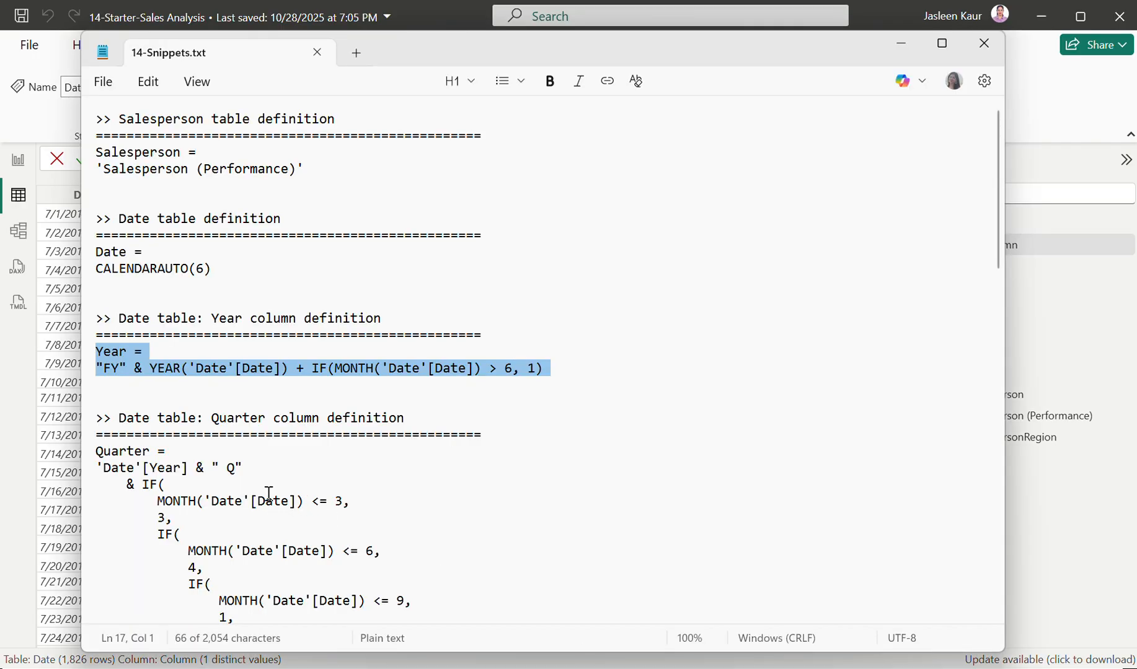
scroll(199, 475, down, 1)
scroll(198, 475, down, 4)
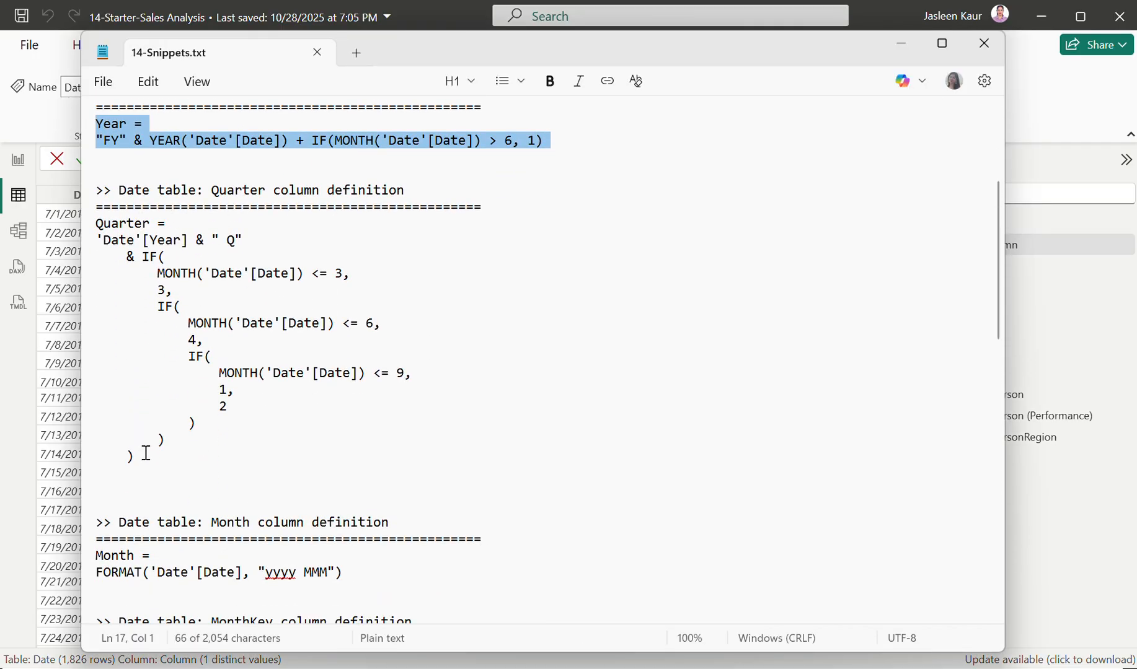
drag(135, 456, 87, 233)
key(ctrl+c)
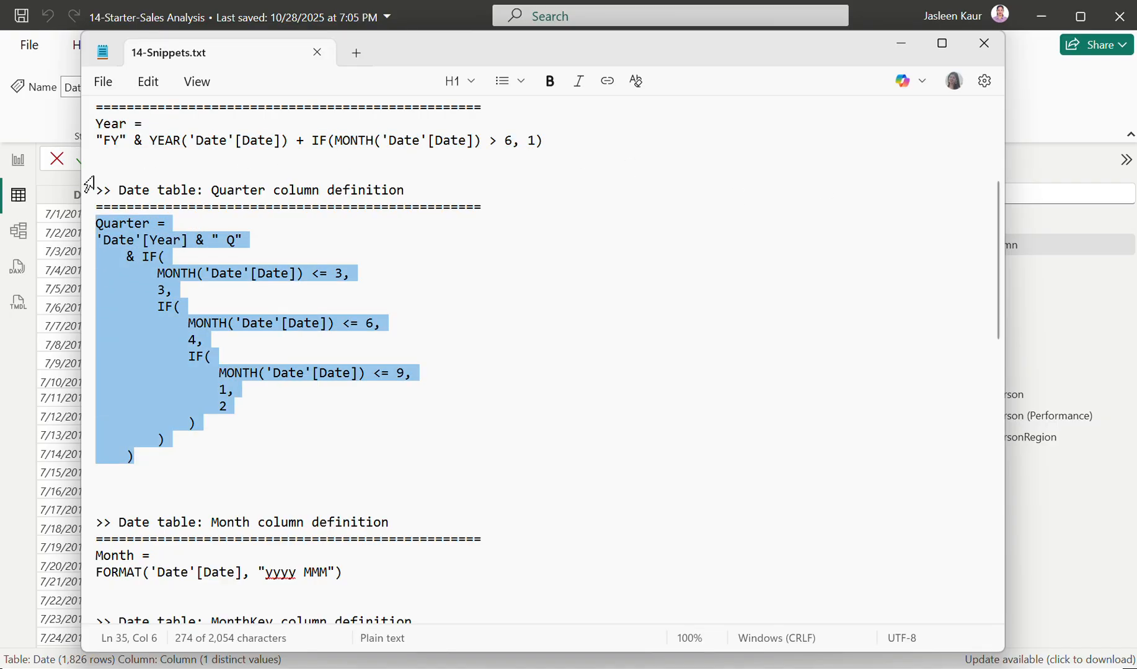
click(56, 178)
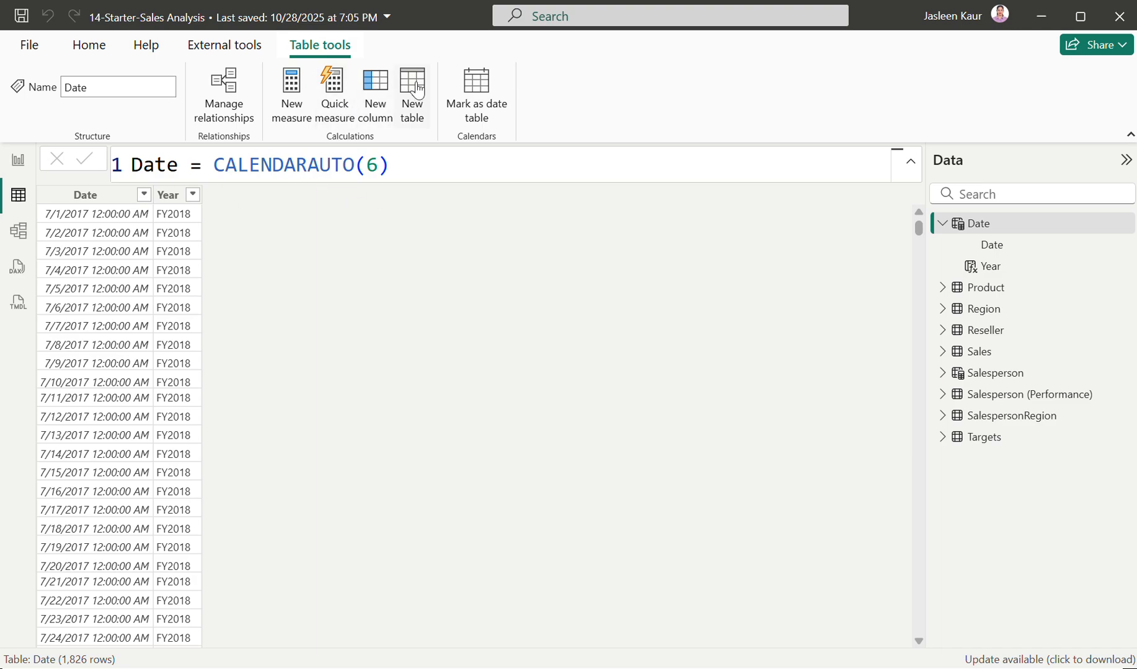
- Add a Quarter calculated column to the Date table from the copied definition, joining 'Date'[Year], " Q" and nested IFs on the month, and collapse the formula
click(383, 96)
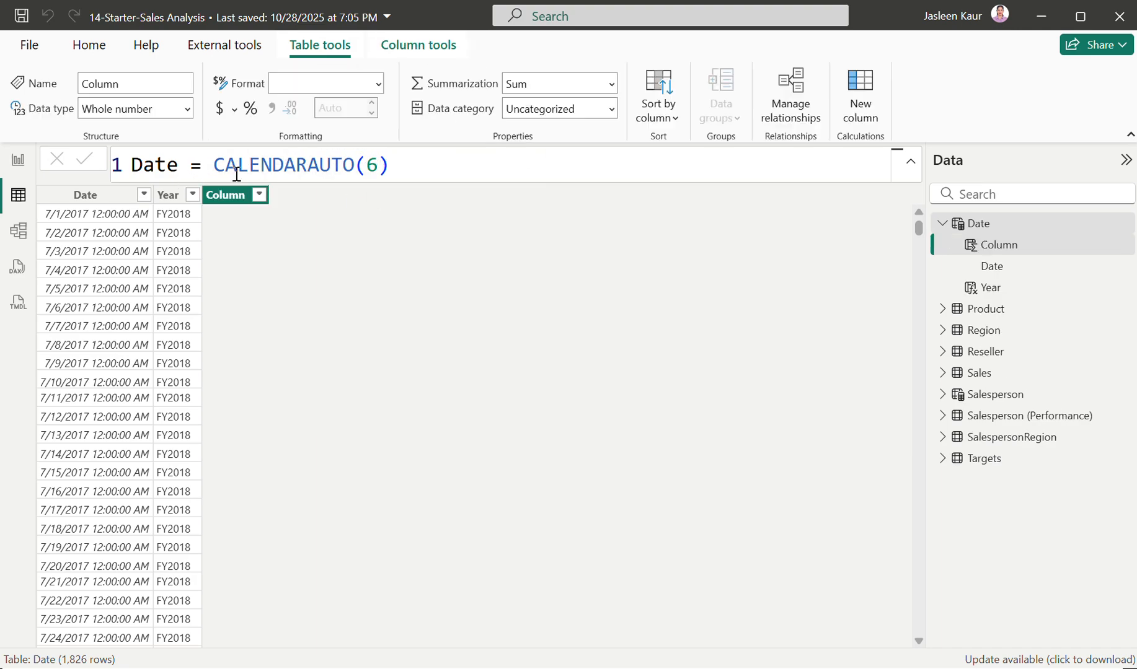
key(ctrl+v)
scroll(332, 384, up, 1)
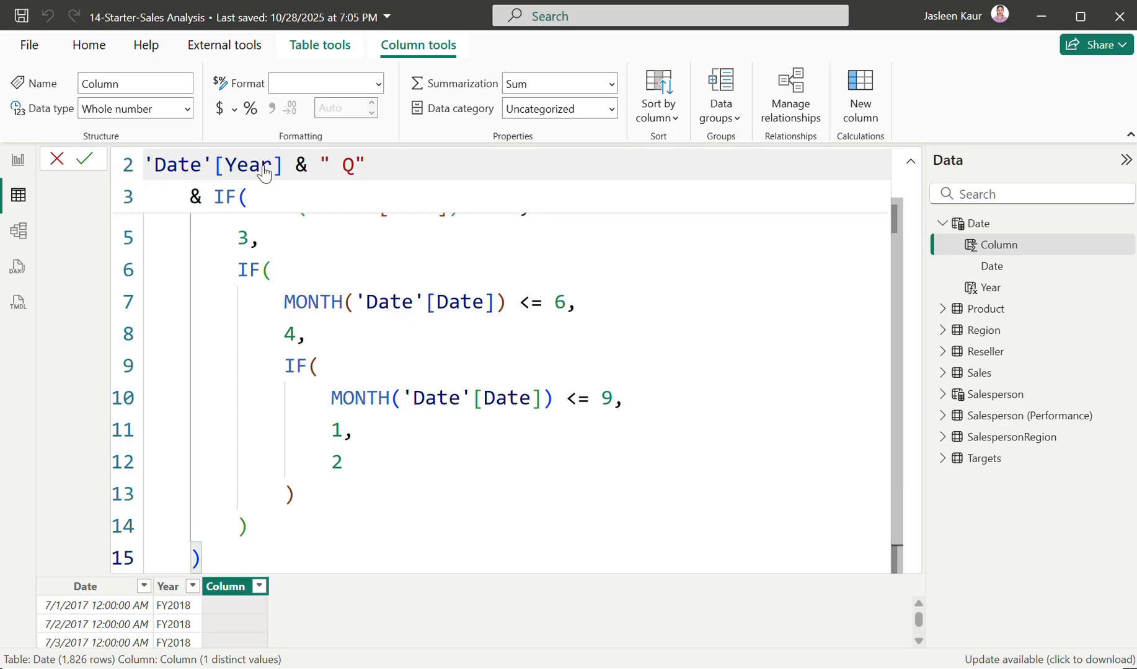
scroll(394, 401, up, 1)
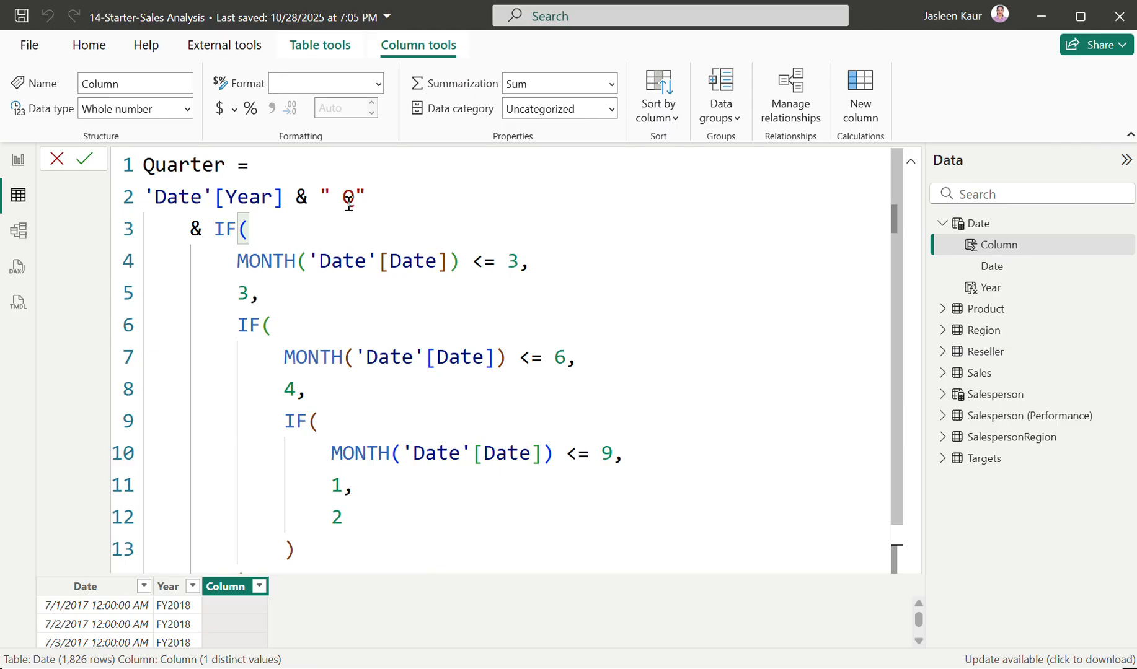
click(334, 193)
key(Delete)
drag(330, 519, 354, 518)
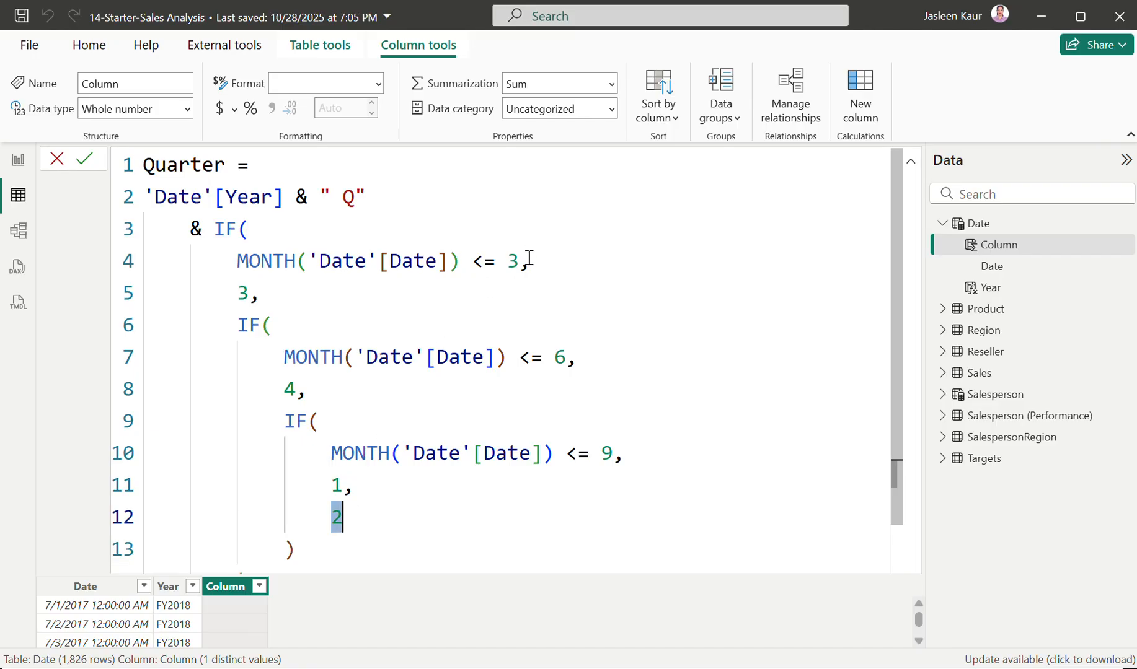
drag(529, 260, 496, 261)
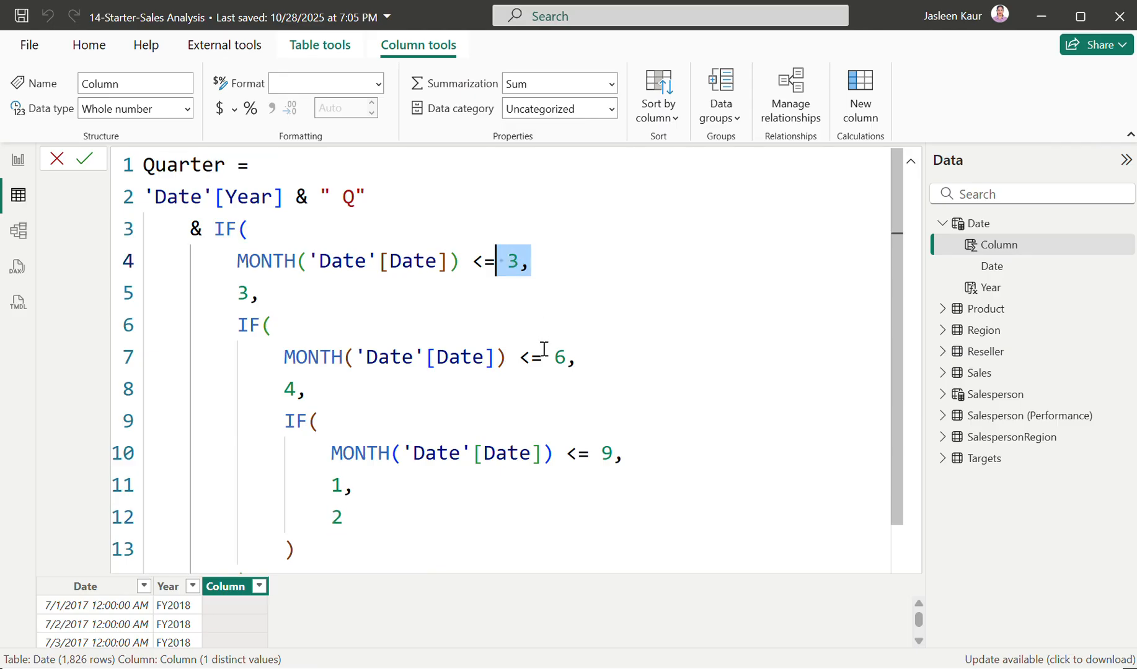
drag(544, 351, 568, 351)
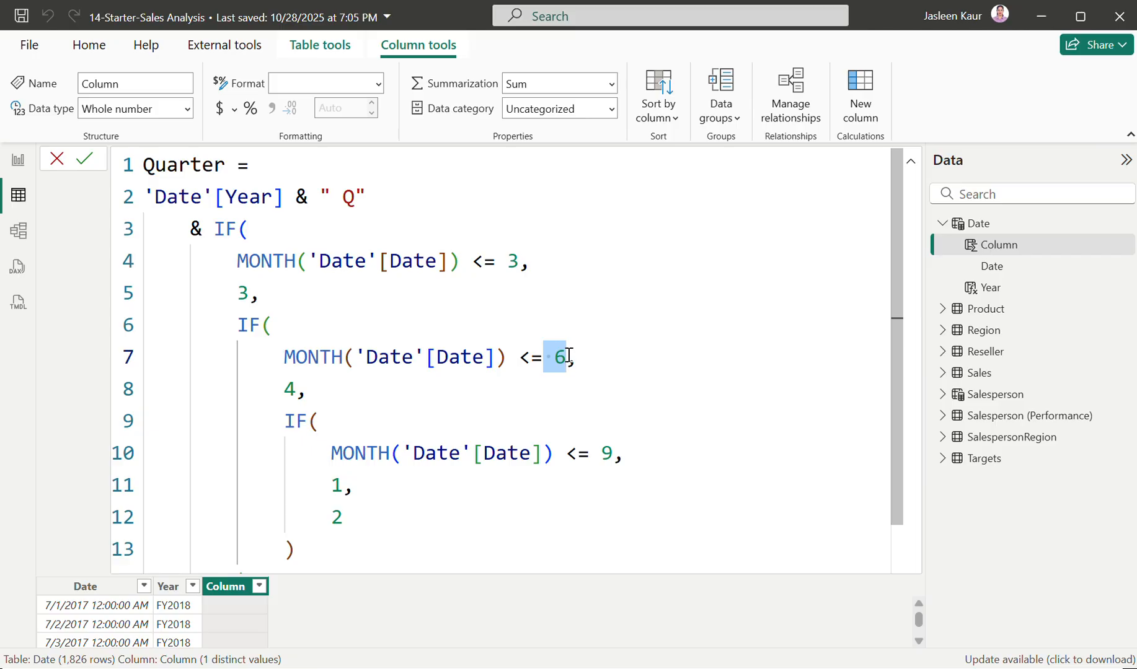
shift+click(445, 485)
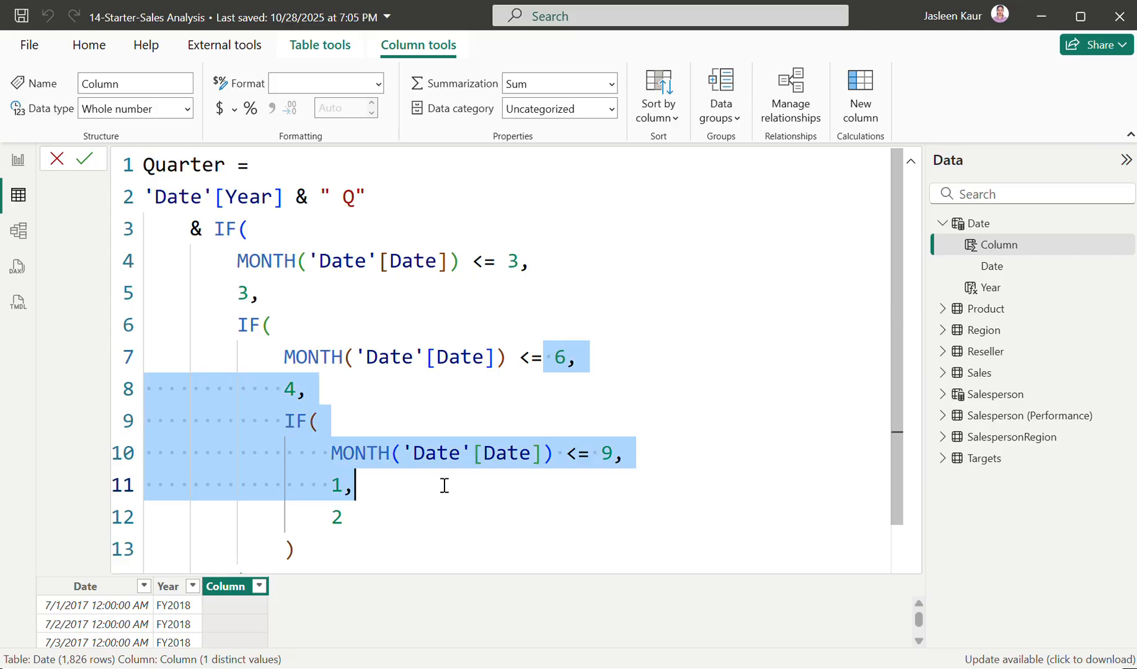
click(414, 433)
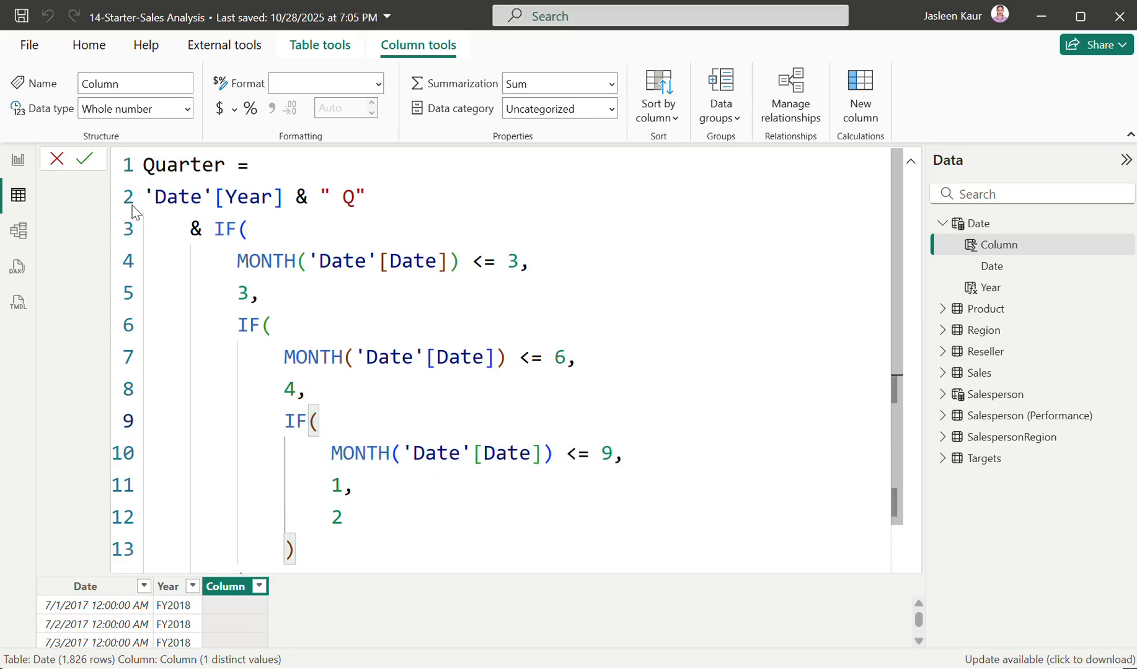
click(85, 160)
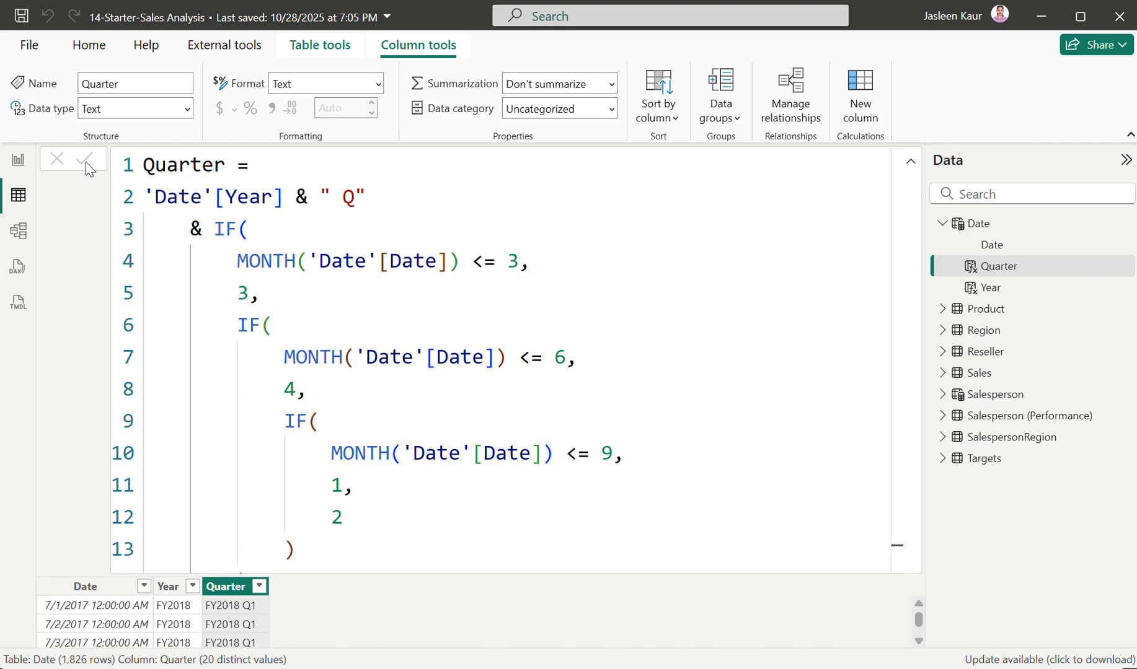
click(909, 164)
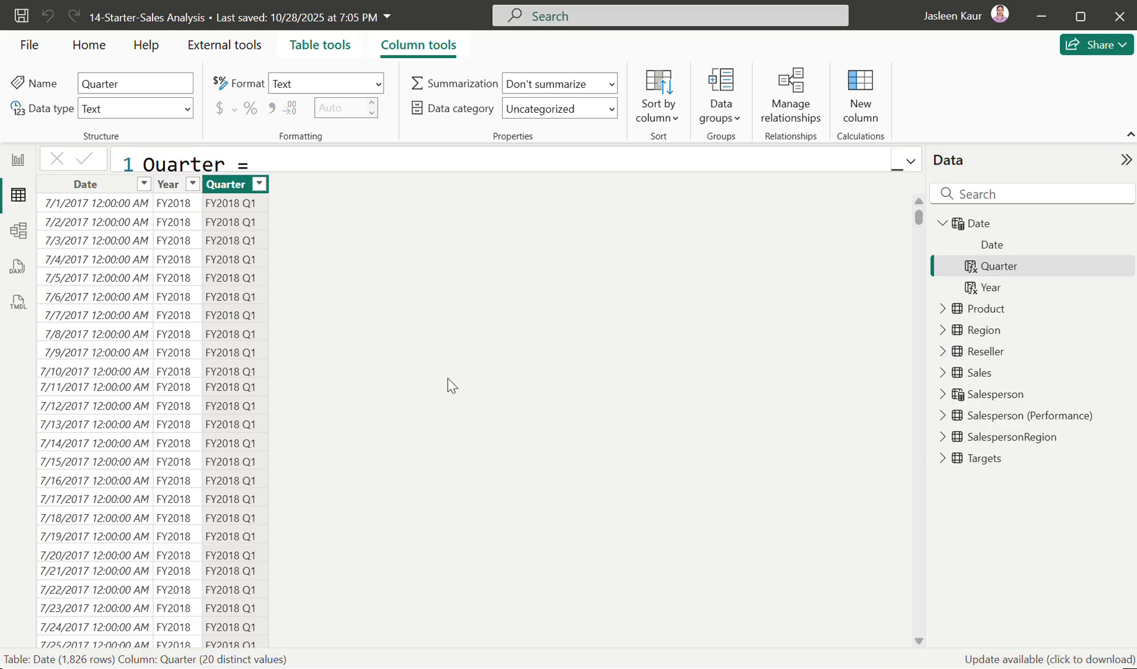
- Switch to Notepad, copy the Date table's Month column definition from 14-Snippets.txt, and return to Power BI Desktop
click(731, 668)
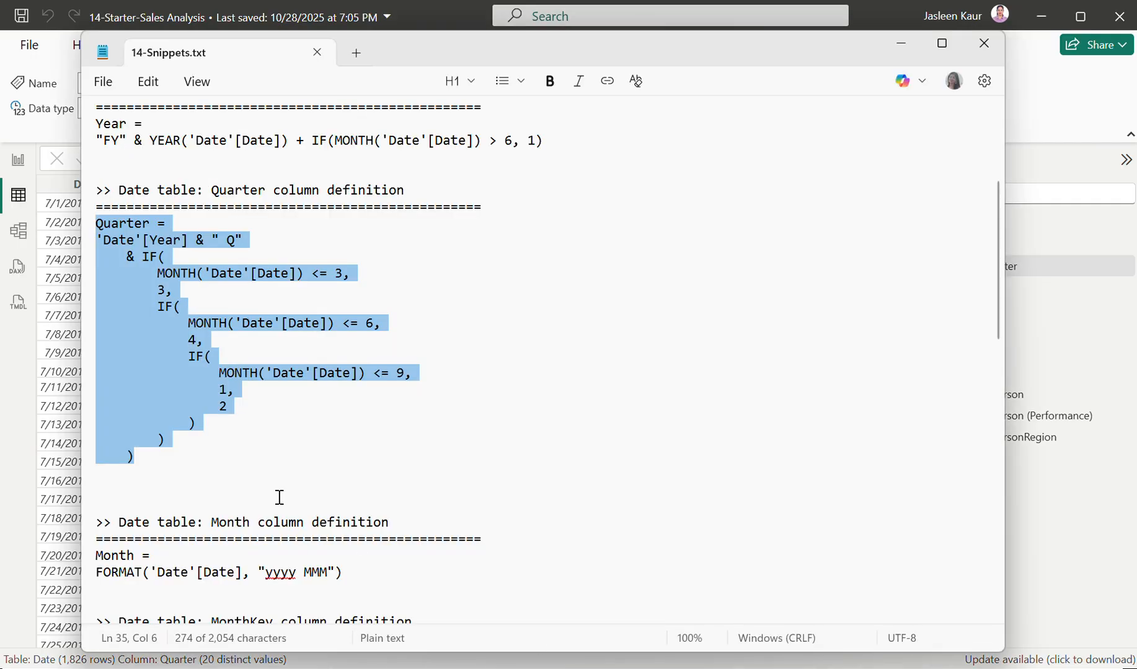
scroll(280, 498, down, 7)
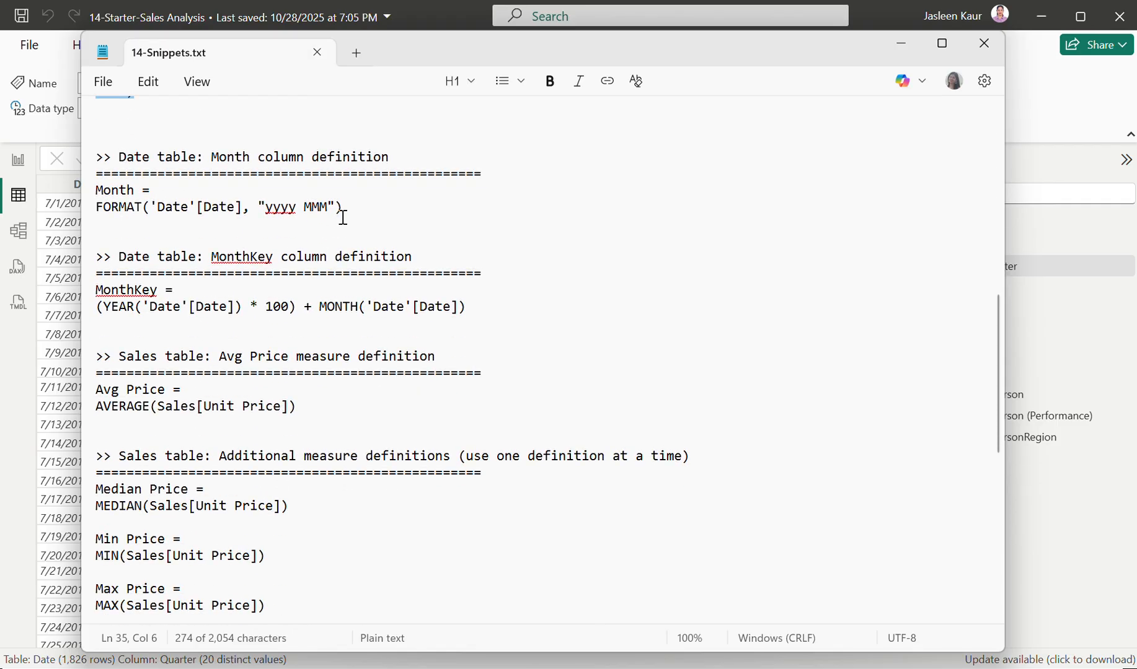
drag(353, 206, 94, 193)
key(ctrl+c)
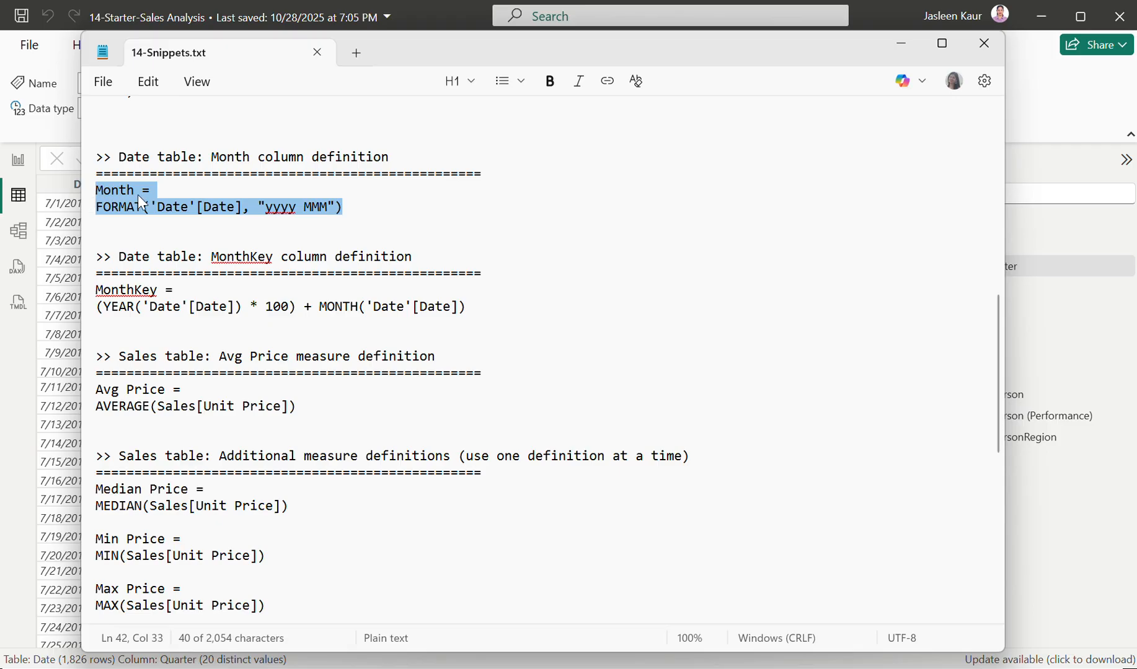
click(1013, 498)
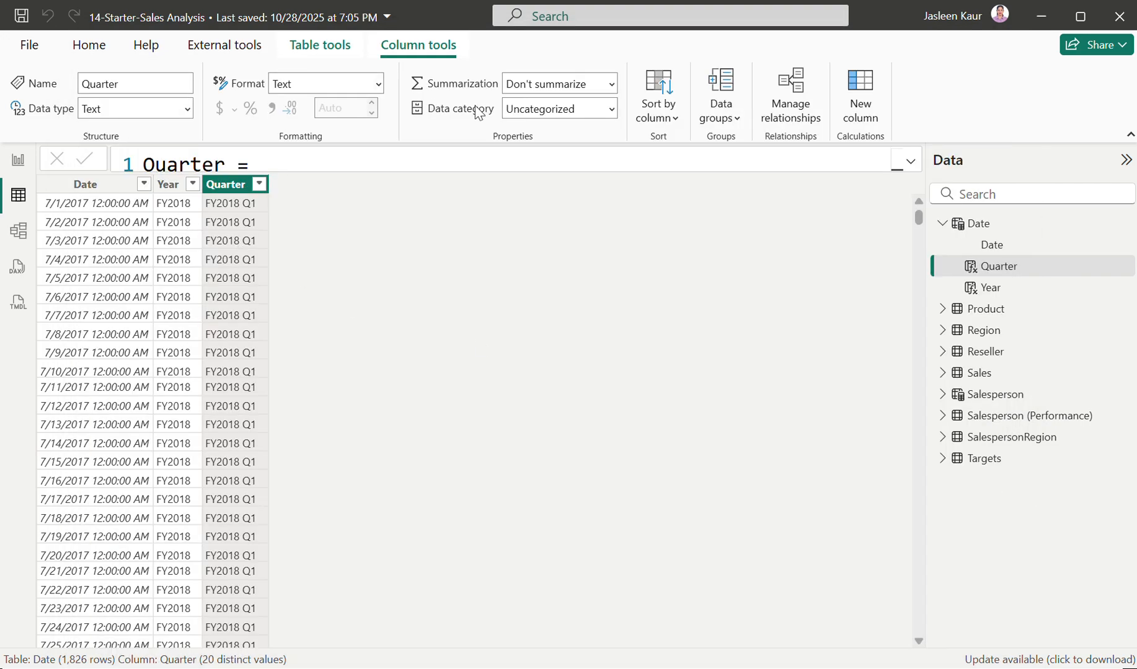
- Add the calculated column Month = FORMAT('Date'[Date], "yyyy MMM") to the Date table
click(321, 48)
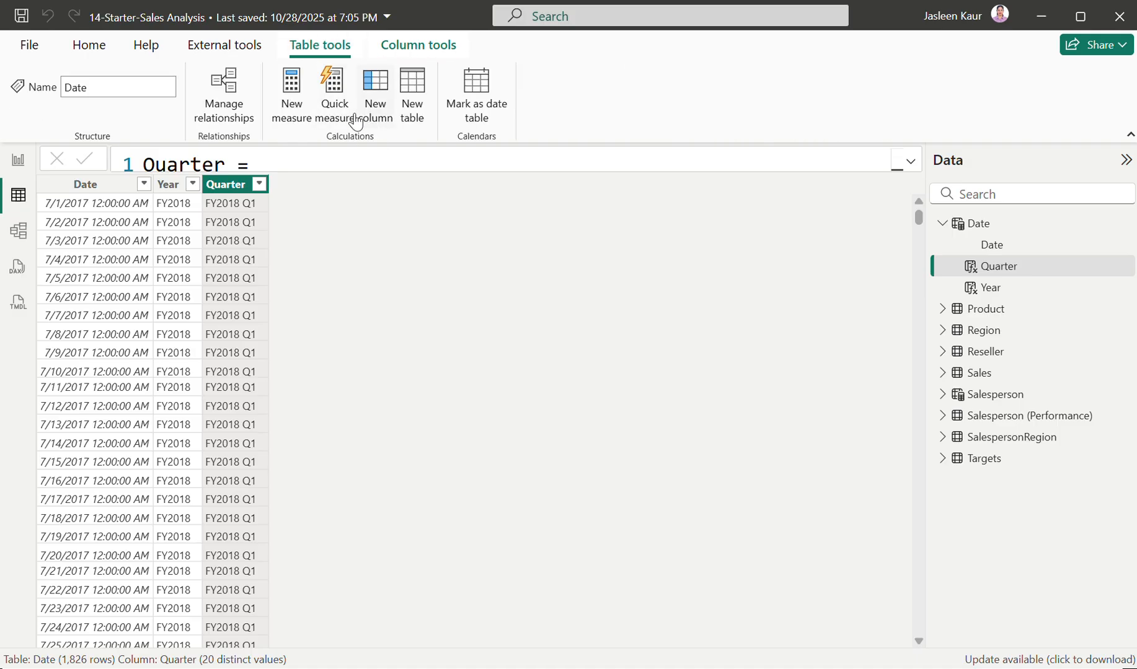
click(377, 87)
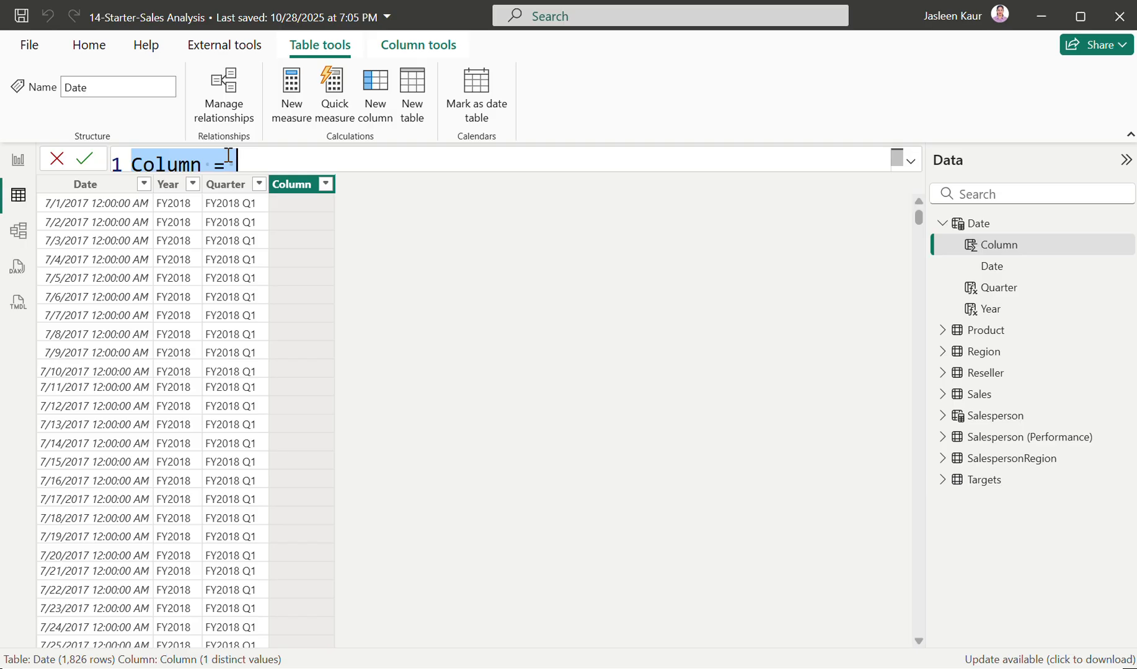
key(ctrl+v)
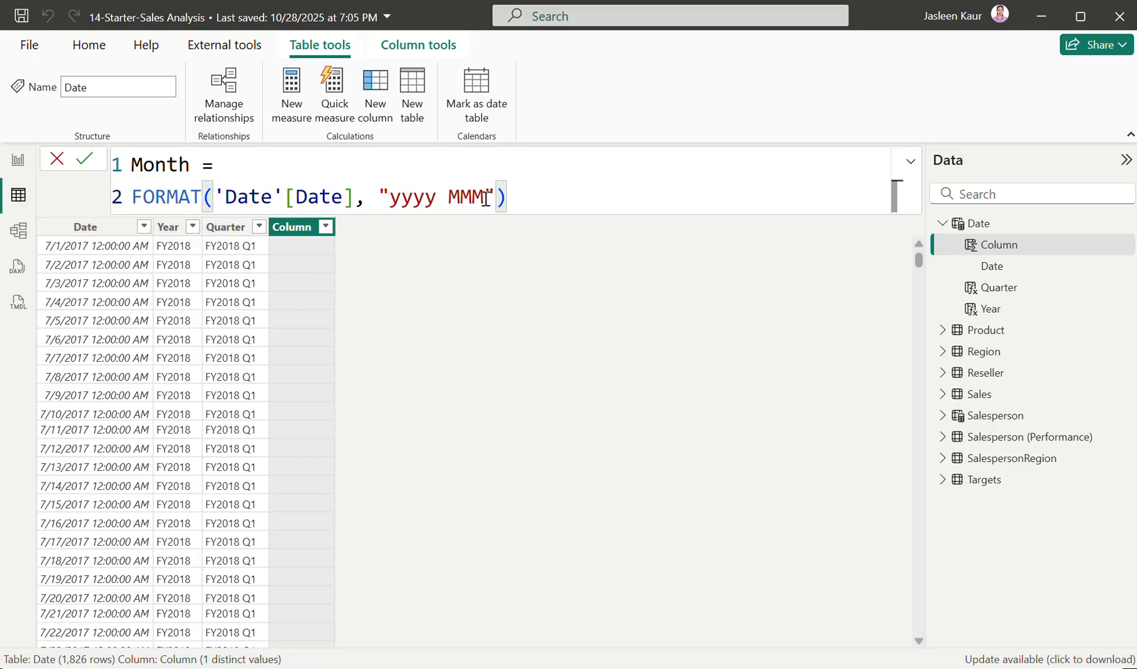
click(85, 161)
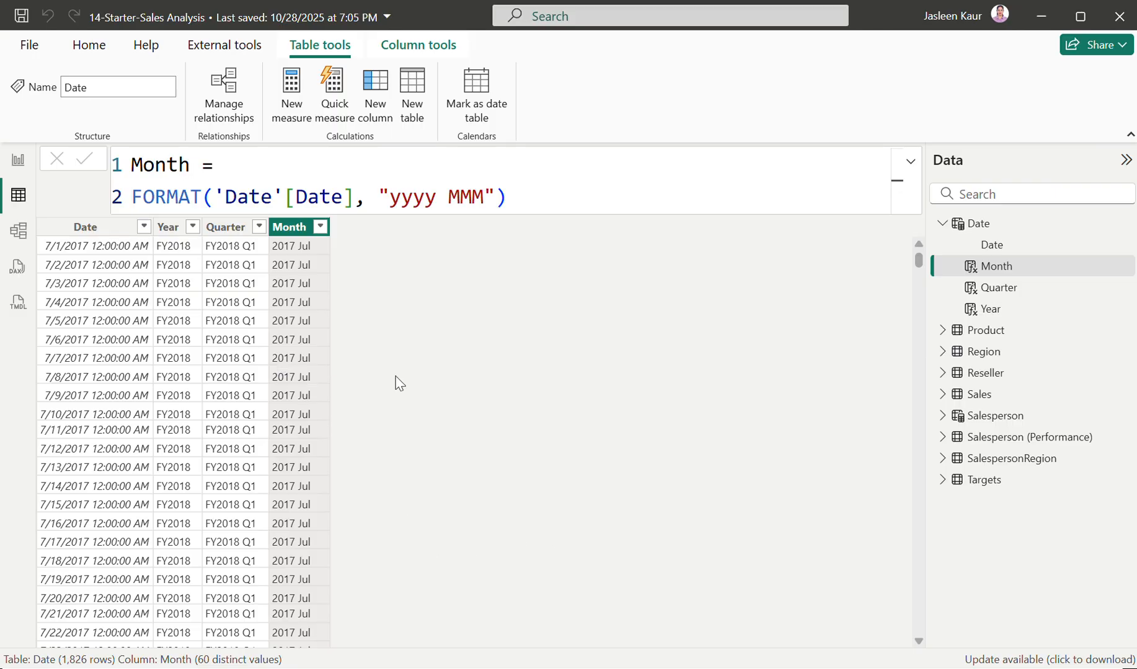
- Add a new report page and insert a matrix visual with the Date table's Year and Month fields on its rows
click(20, 162)
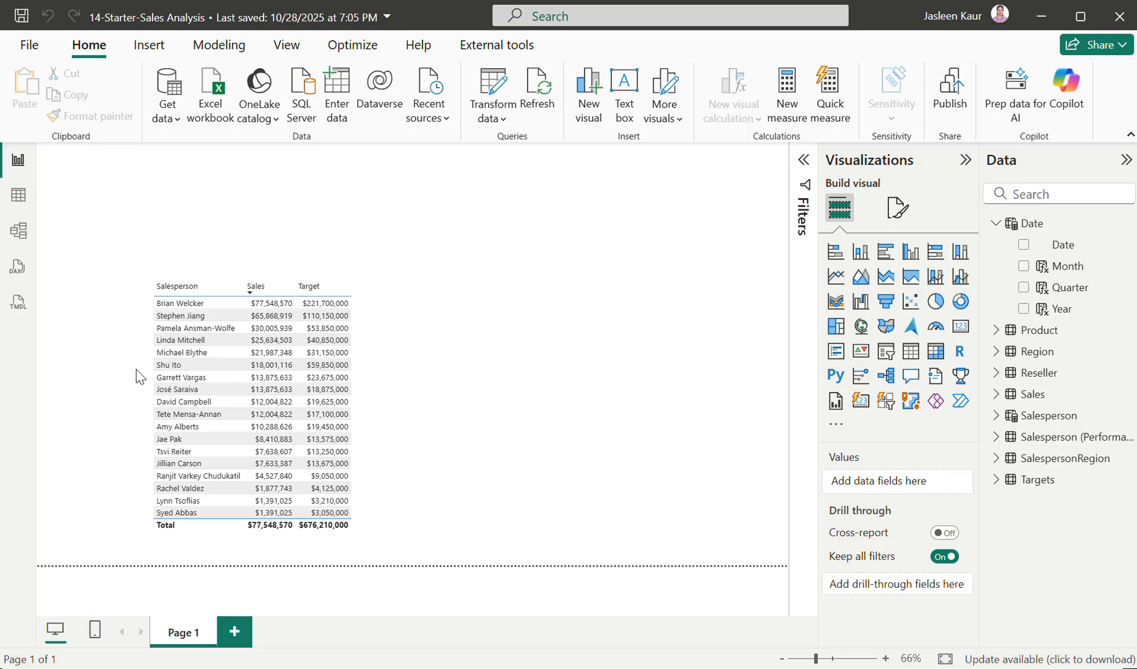
click(234, 632)
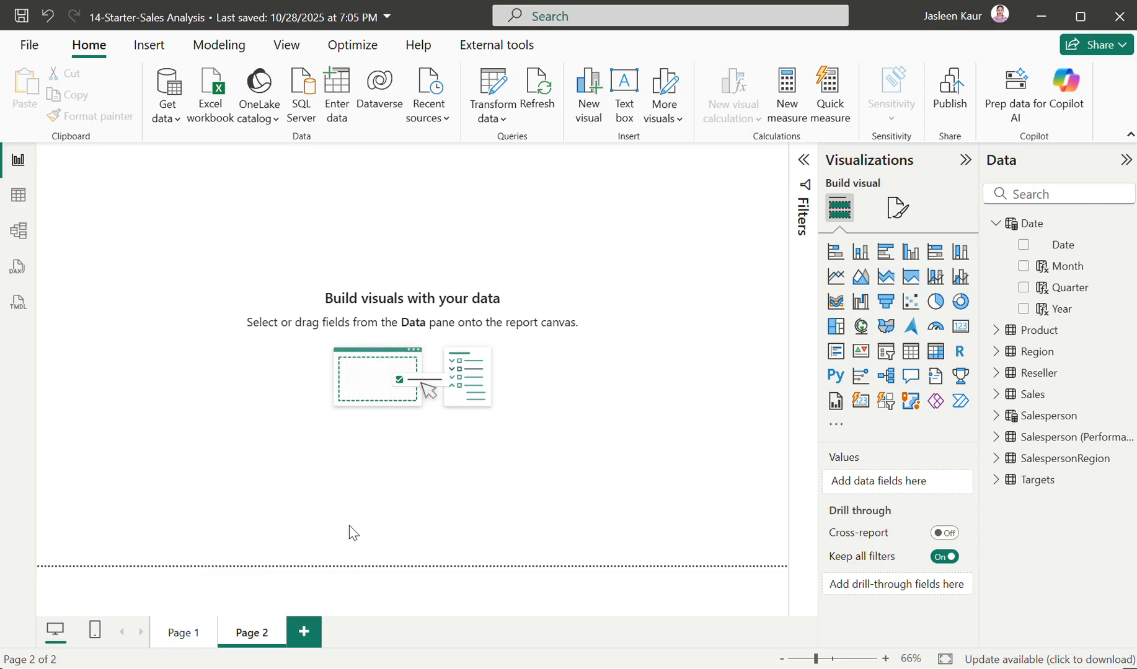
click(936, 352)
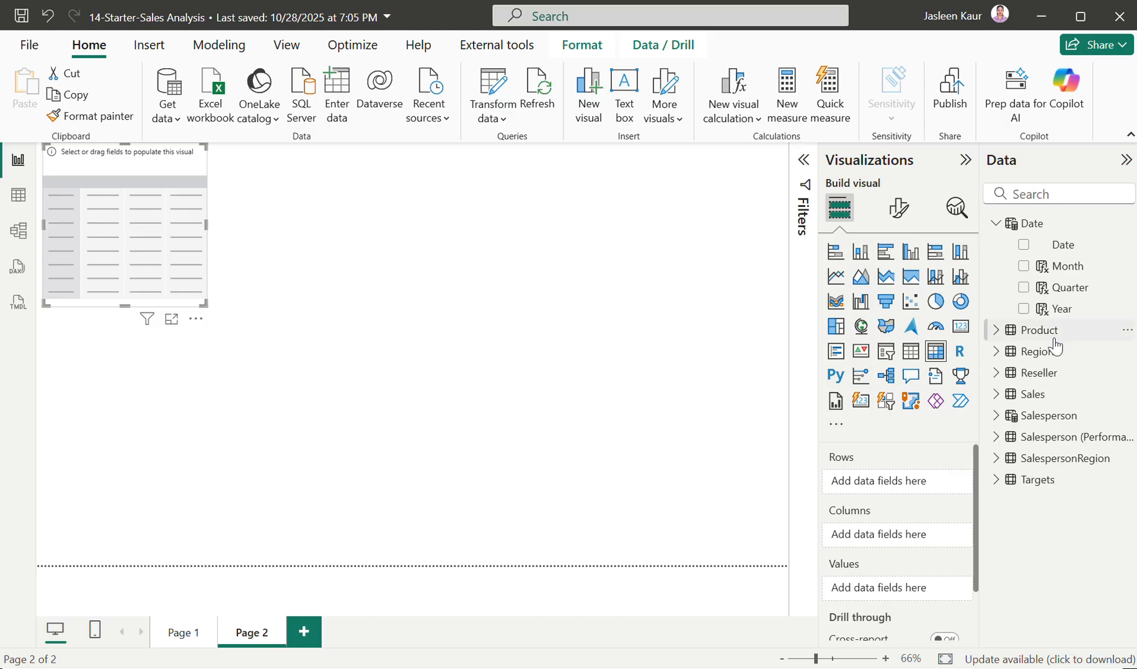
click(1023, 309)
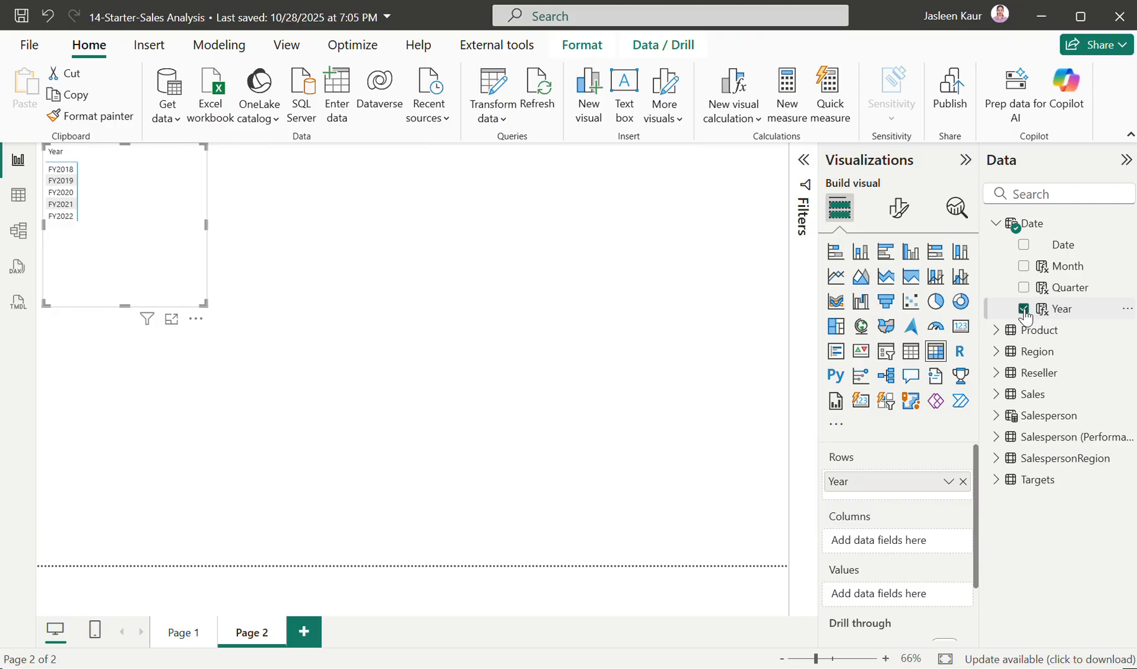
click(1023, 268)
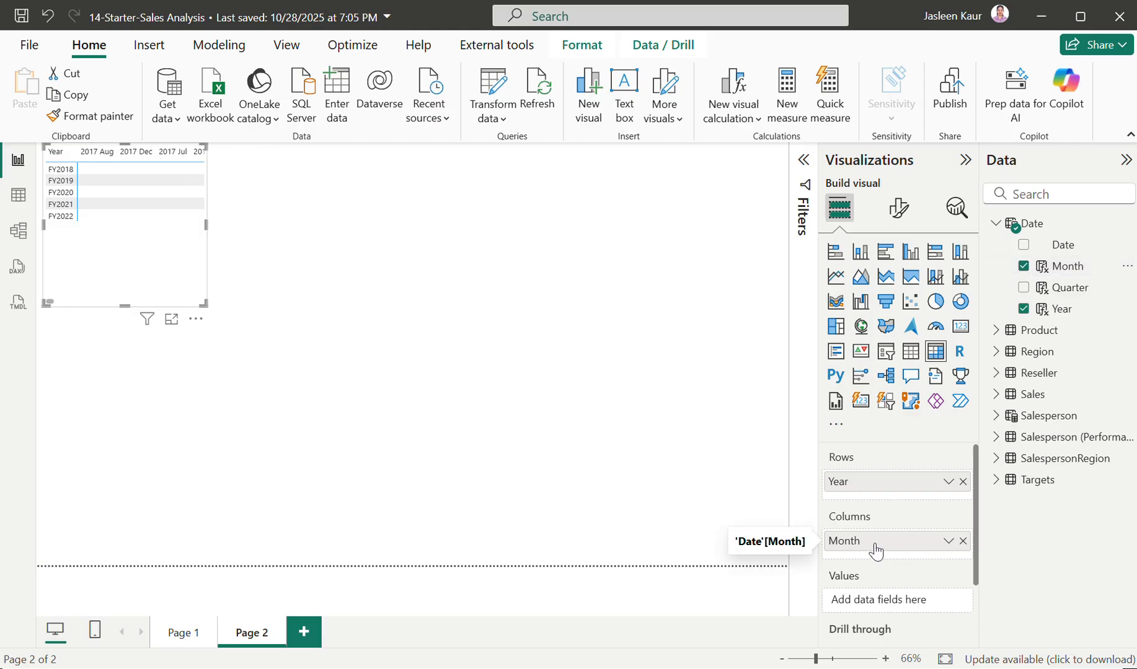
drag(876, 551, 876, 501)
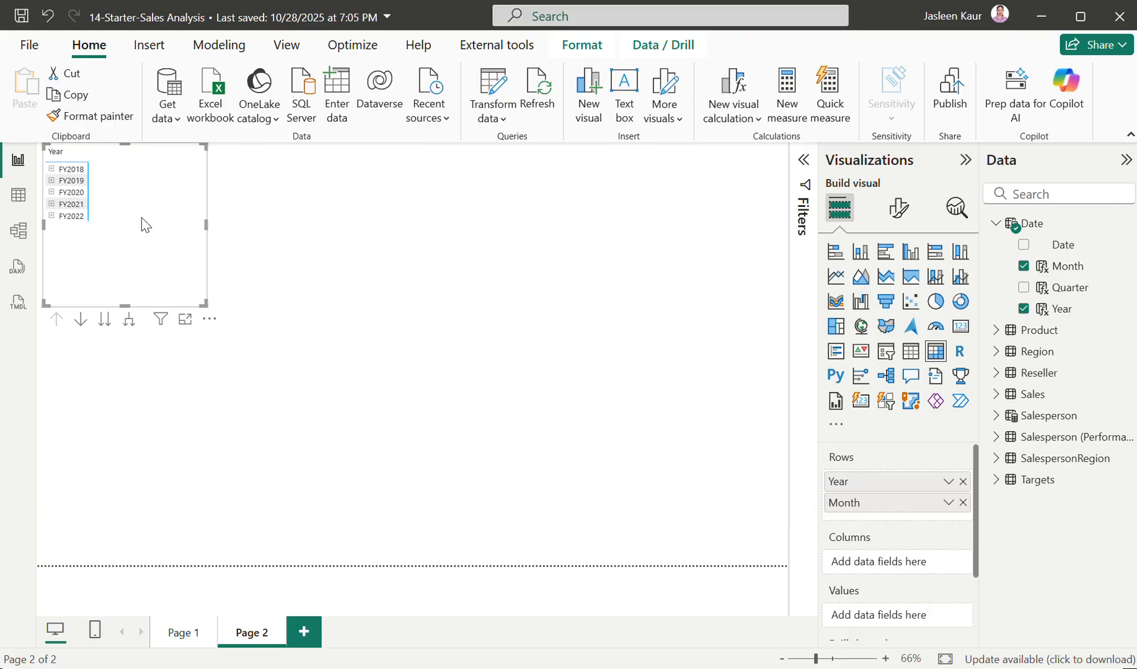
- Move the matrix away from the page corner and expand all years down one level to their months
drag(141, 217, 167, 279)
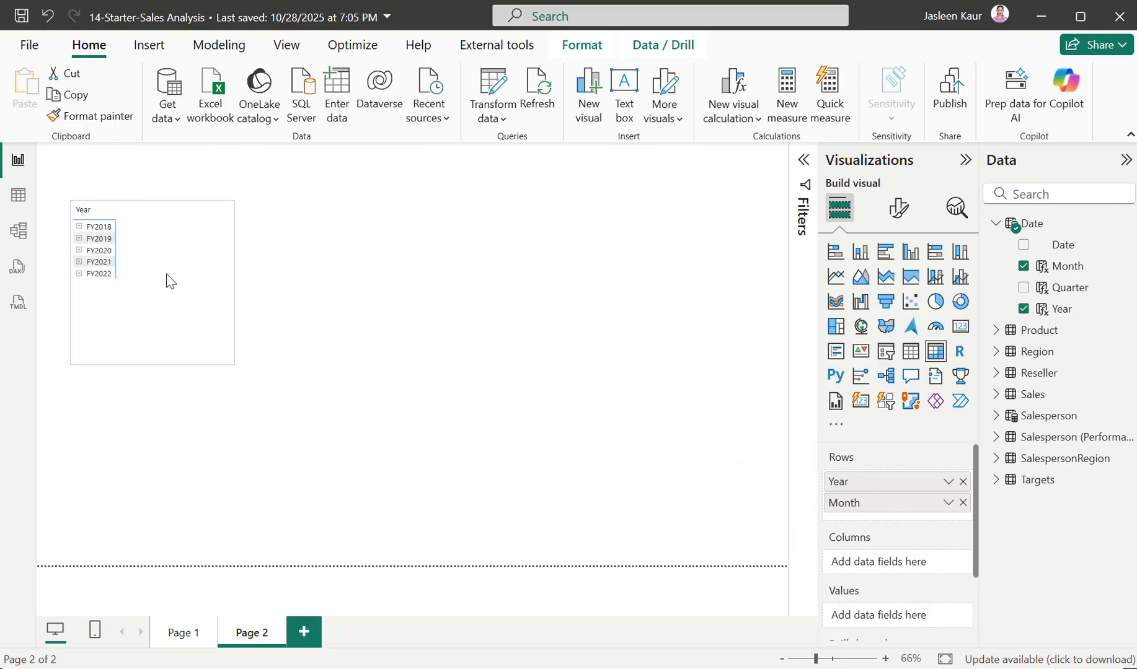
click(829, 659)
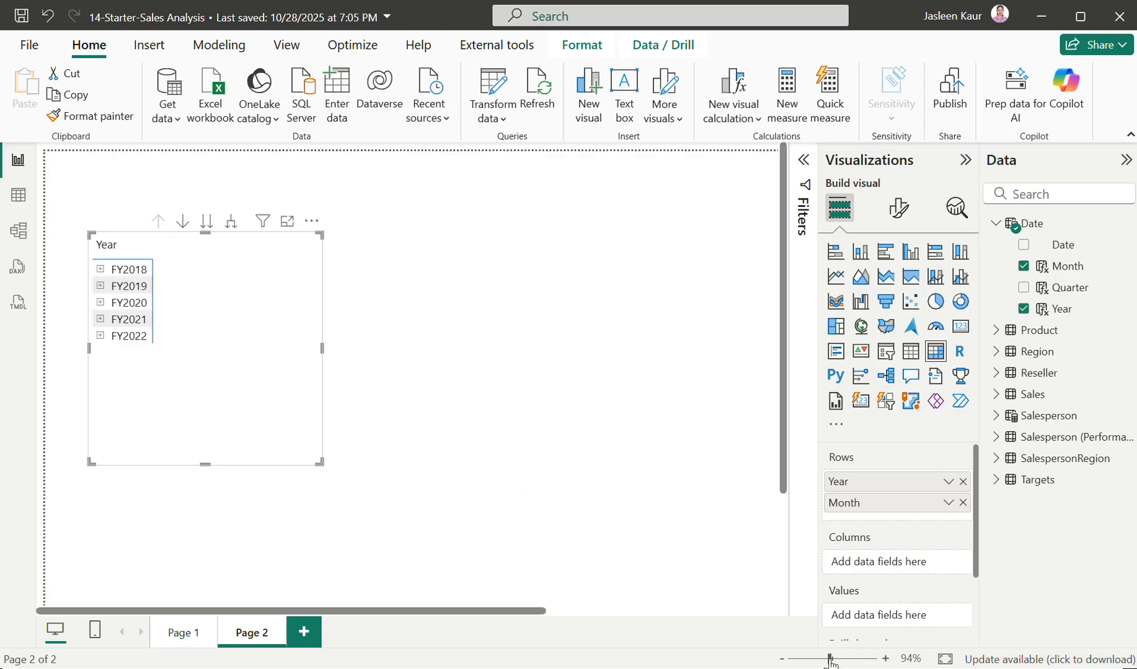
drag(829, 658, 836, 659)
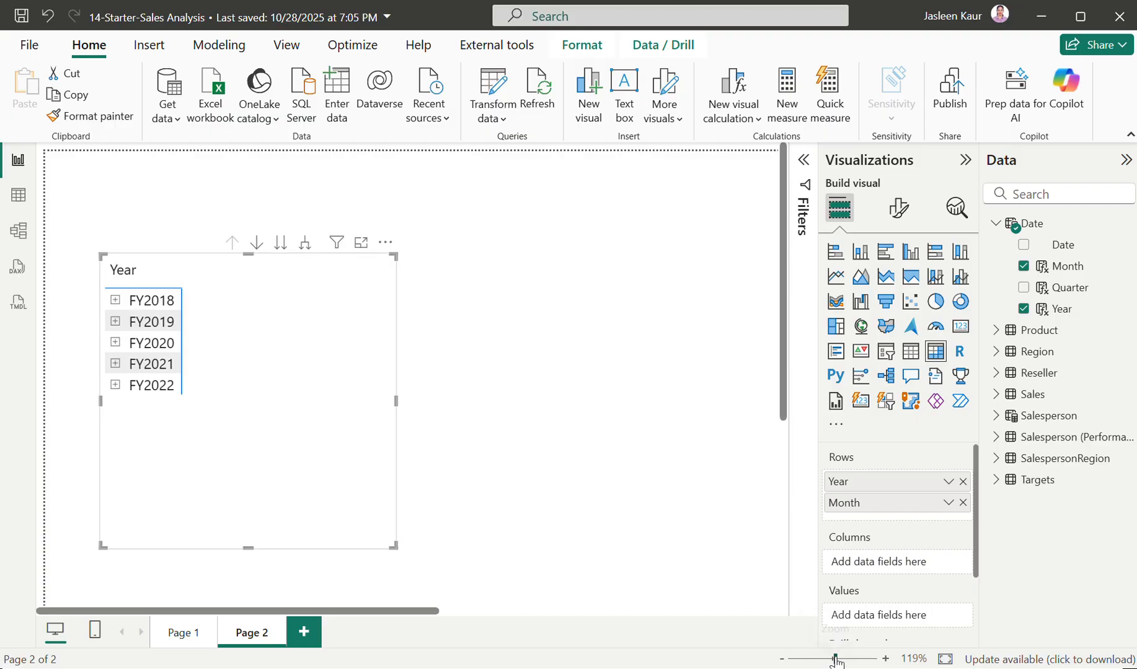
scroll(350, 436, down, 3)
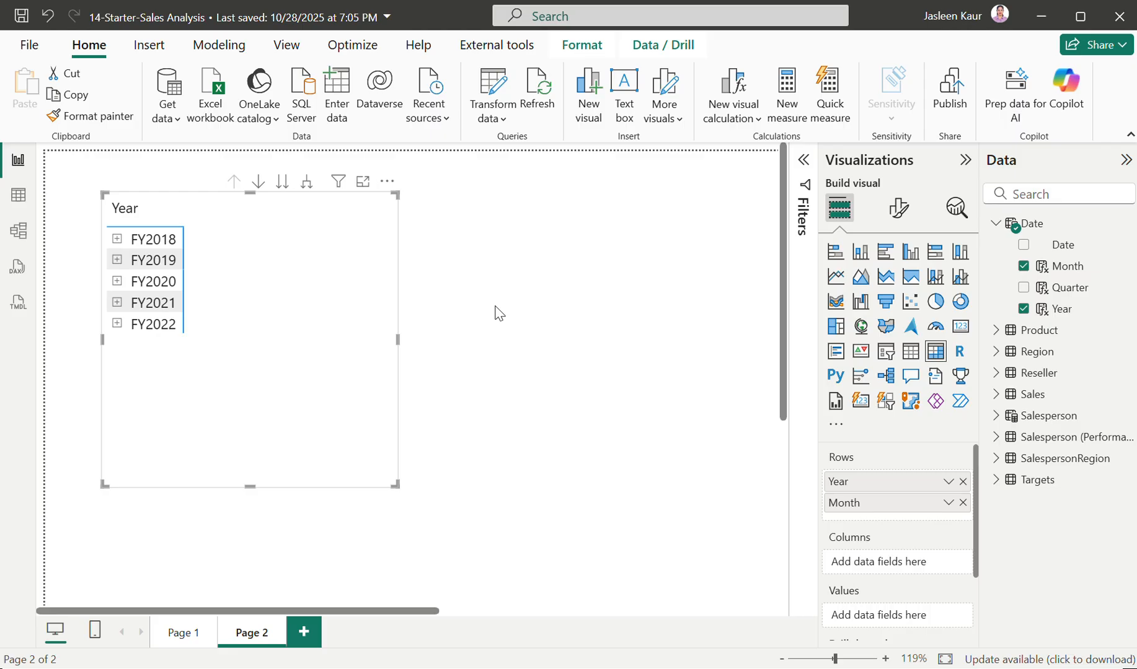
click(308, 183)
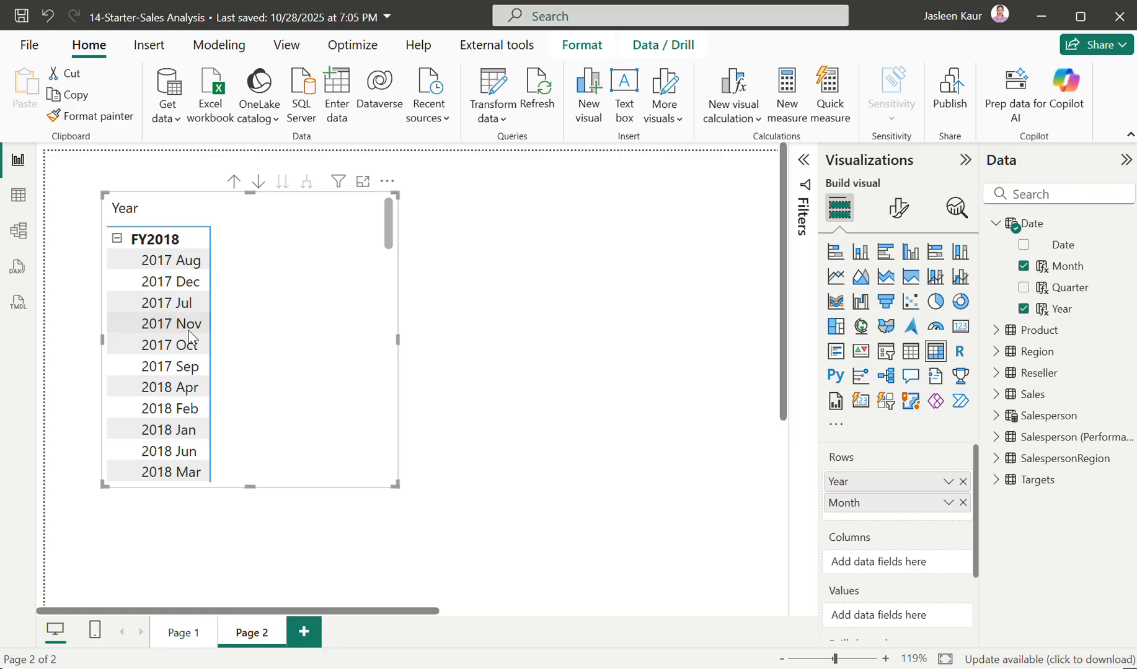
- Switch to the table view, copy the Date table's MonthKey column definition from 14-Snippets.txt in Notepad, and return to the Date table in Power BI Desktop
click(20, 197)
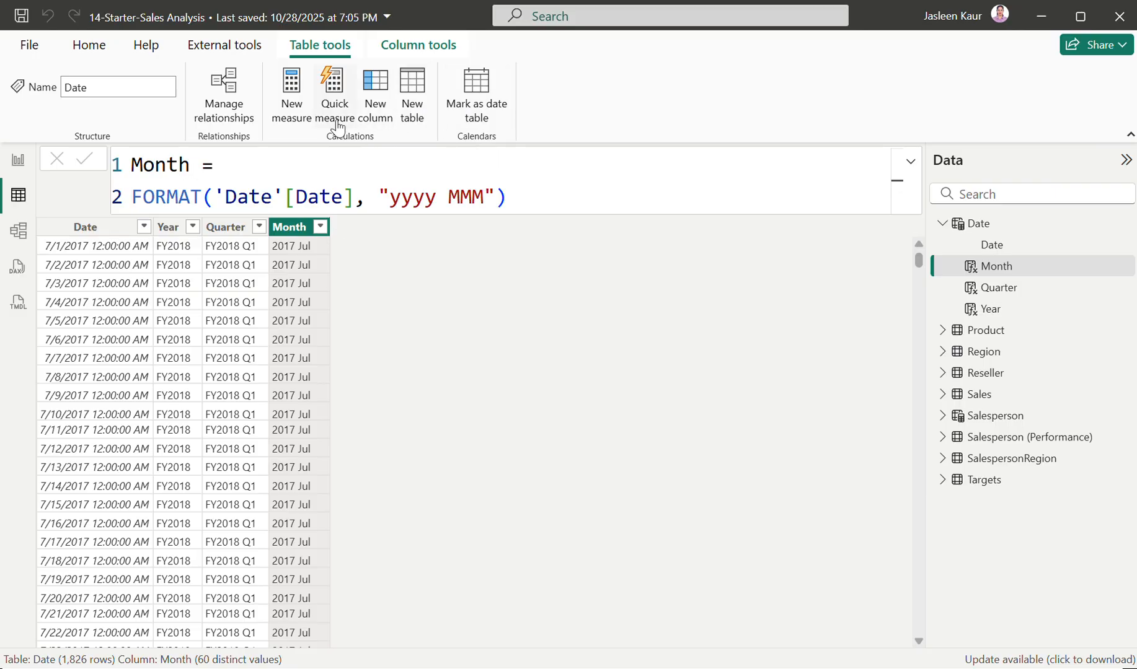
click(370, 101)
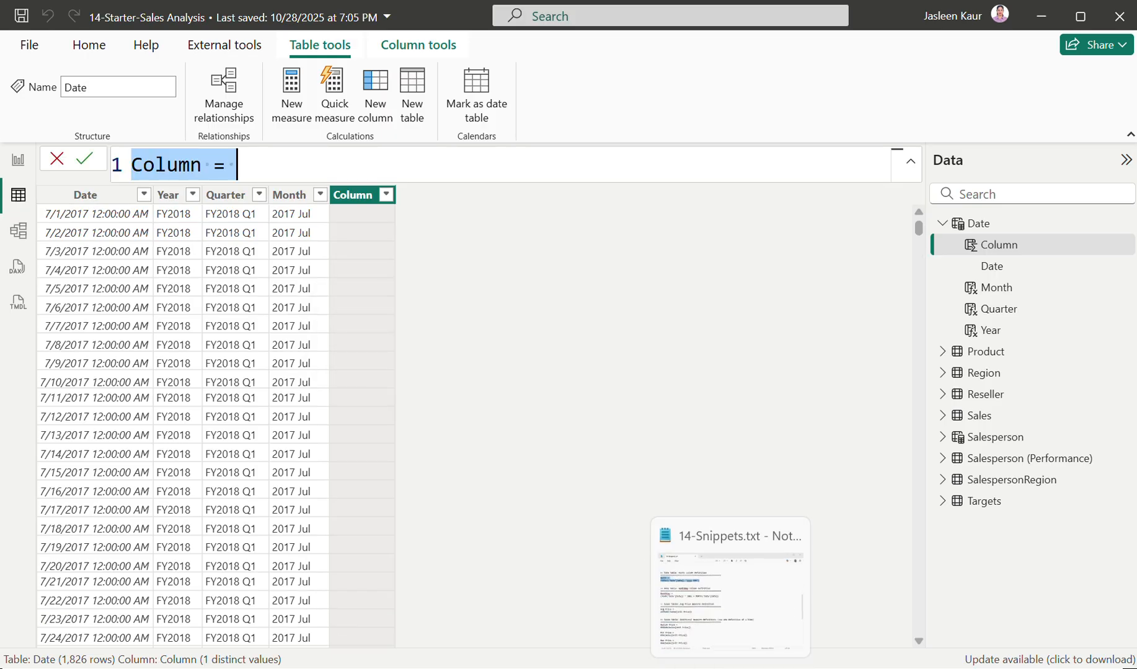
click(730, 668)
scroll(378, 435, down, 1)
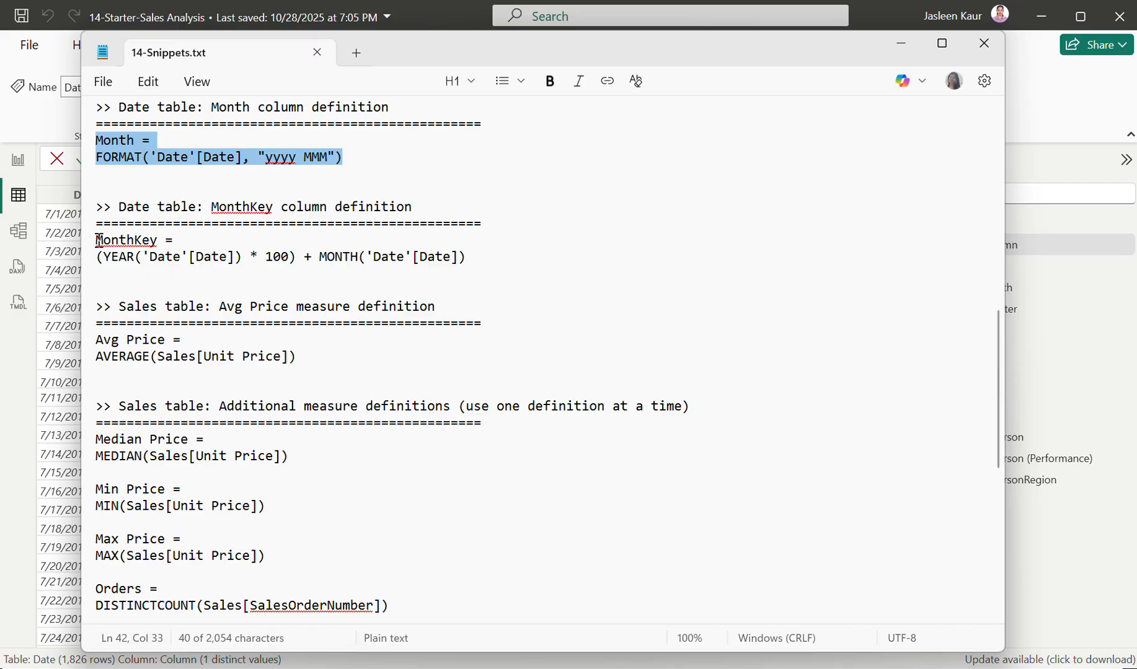
drag(97, 239, 489, 273)
key(ctrl+c)
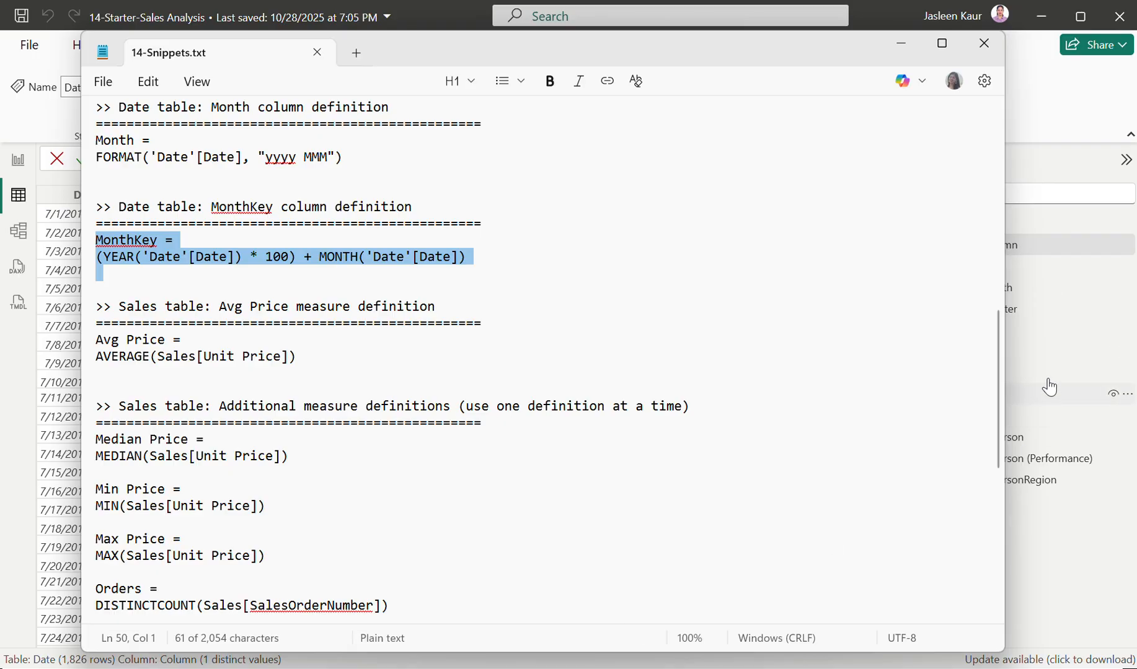
click(1077, 186)
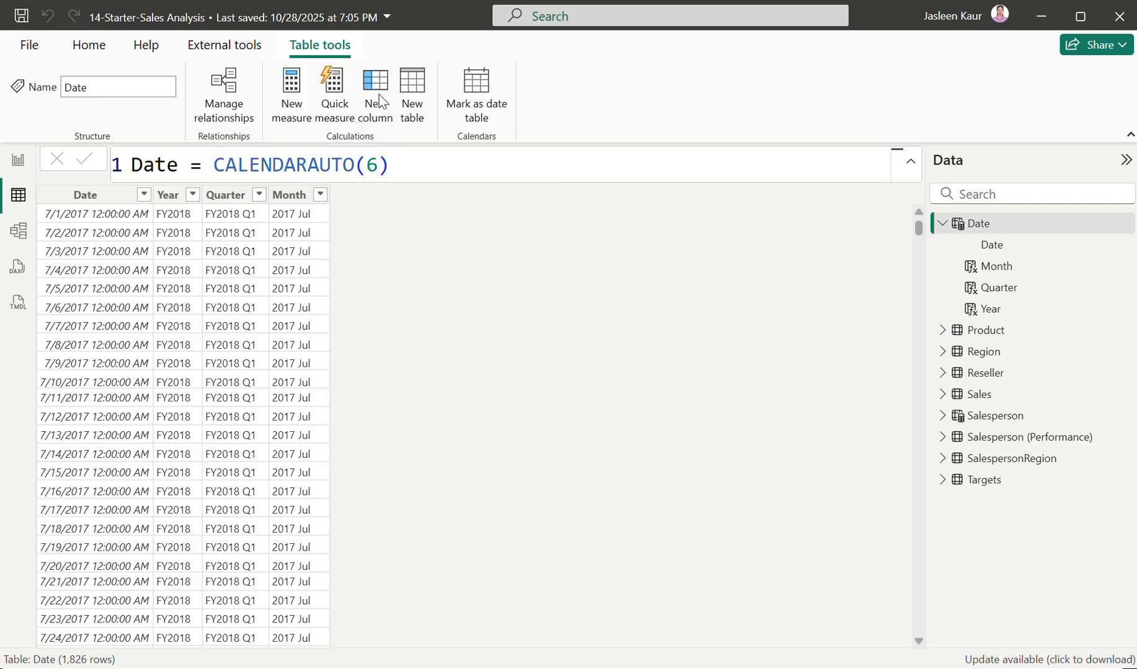
- Add the calculated column MonthKey = (YEAR('Date'[Date]) * 100) + MONTH('Date'[Date]) to the Date table and look through its values across several months
click(378, 95)
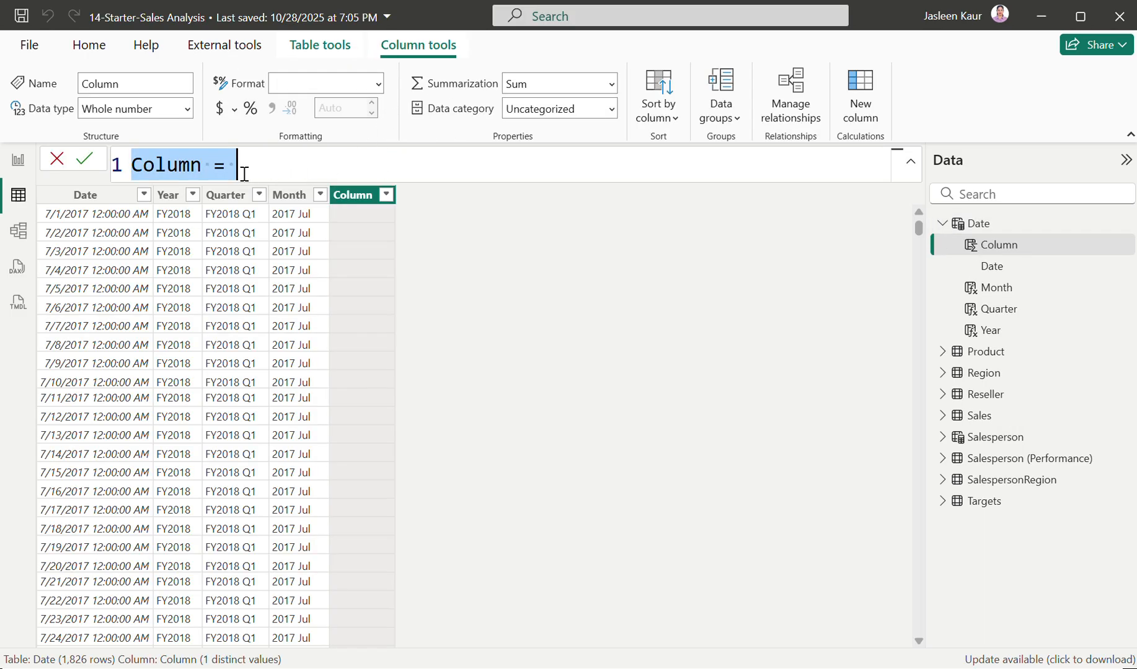
key(ctrl+v)
key(BackSpace)
key(BackSpace)
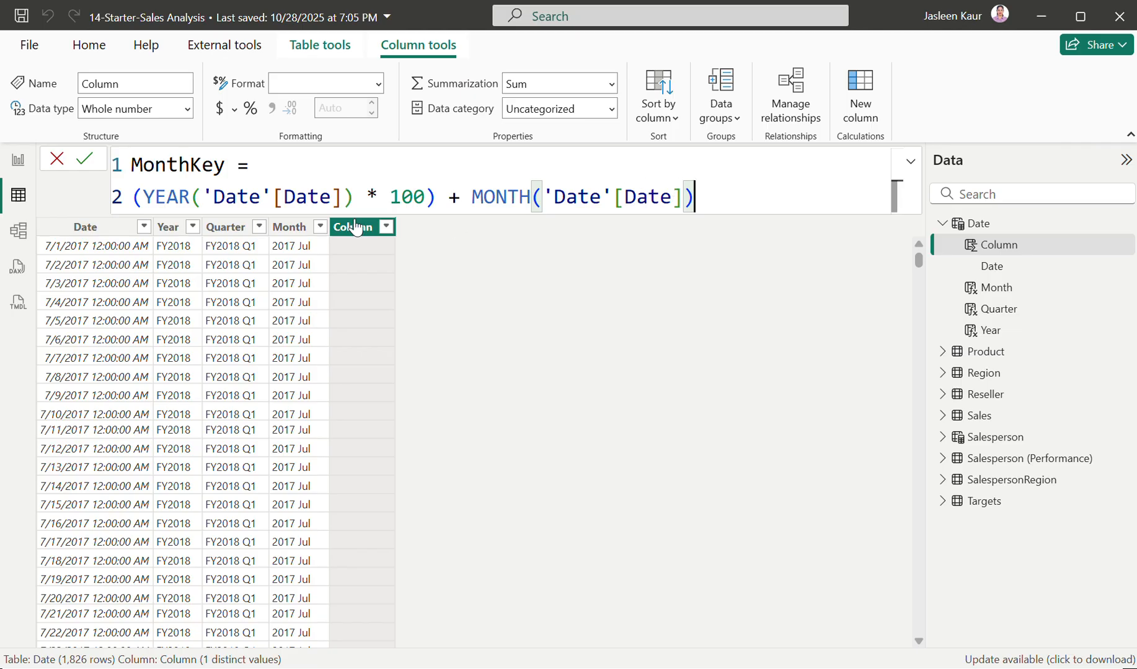
click(85, 162)
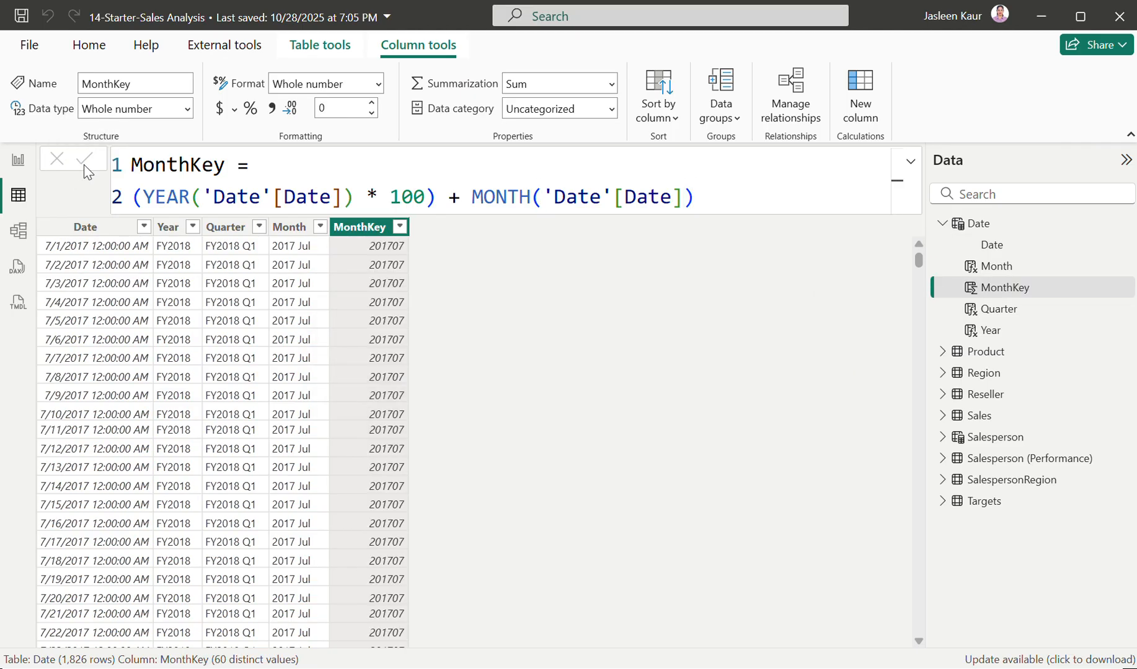
scroll(369, 464, down, 6)
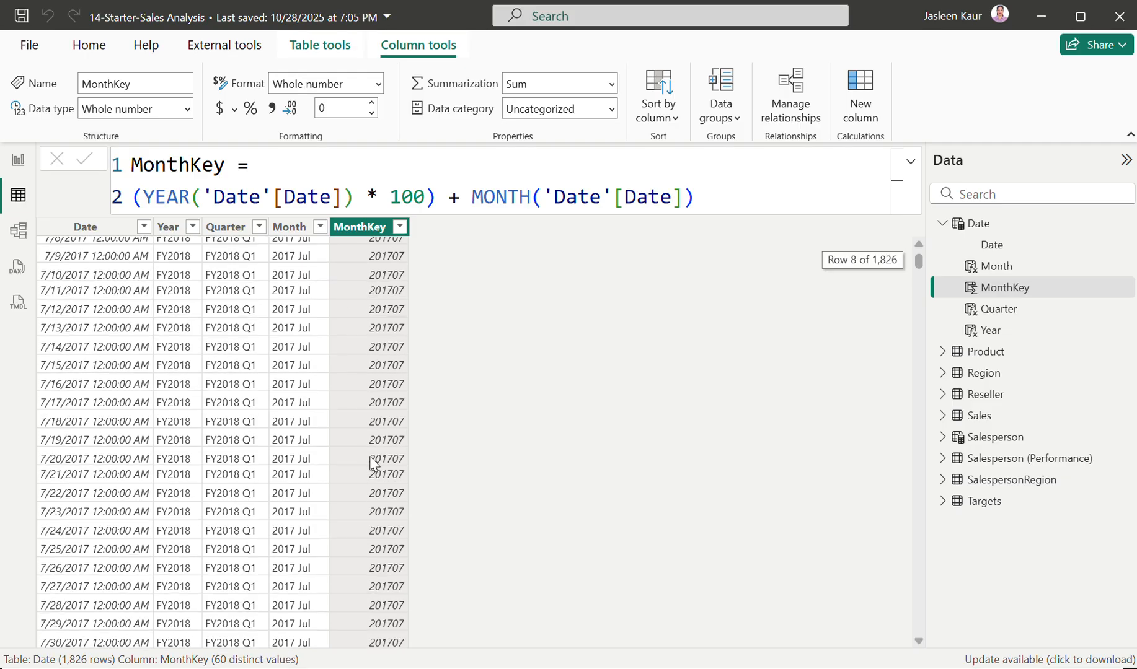
scroll(370, 461, down, 9)
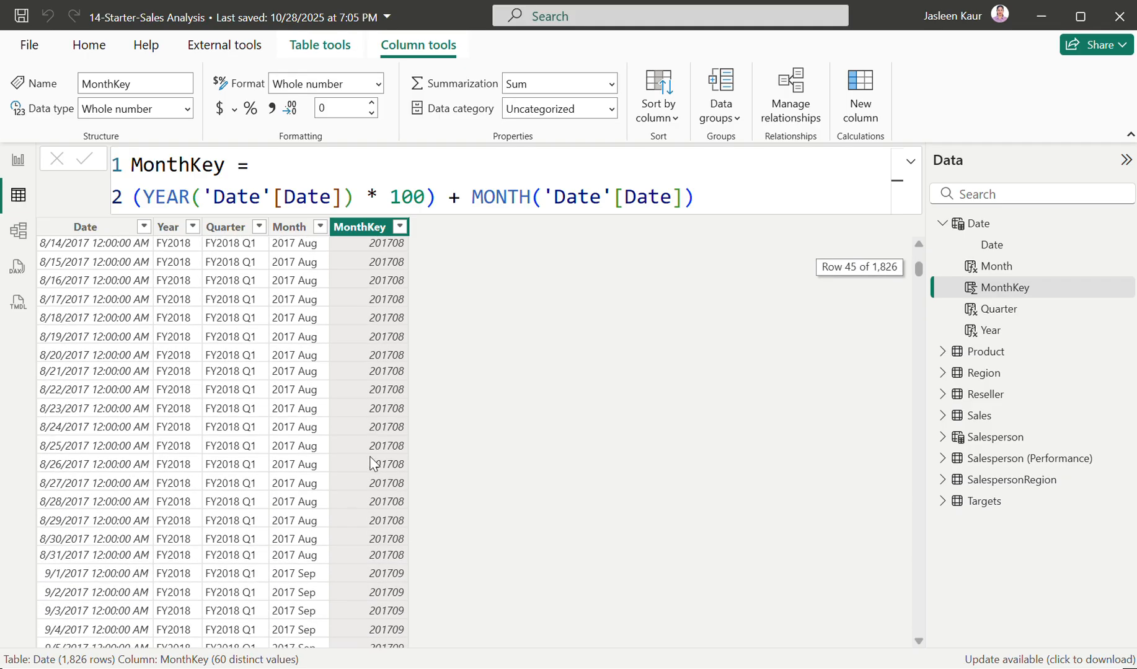
scroll(372, 410, down, 2)
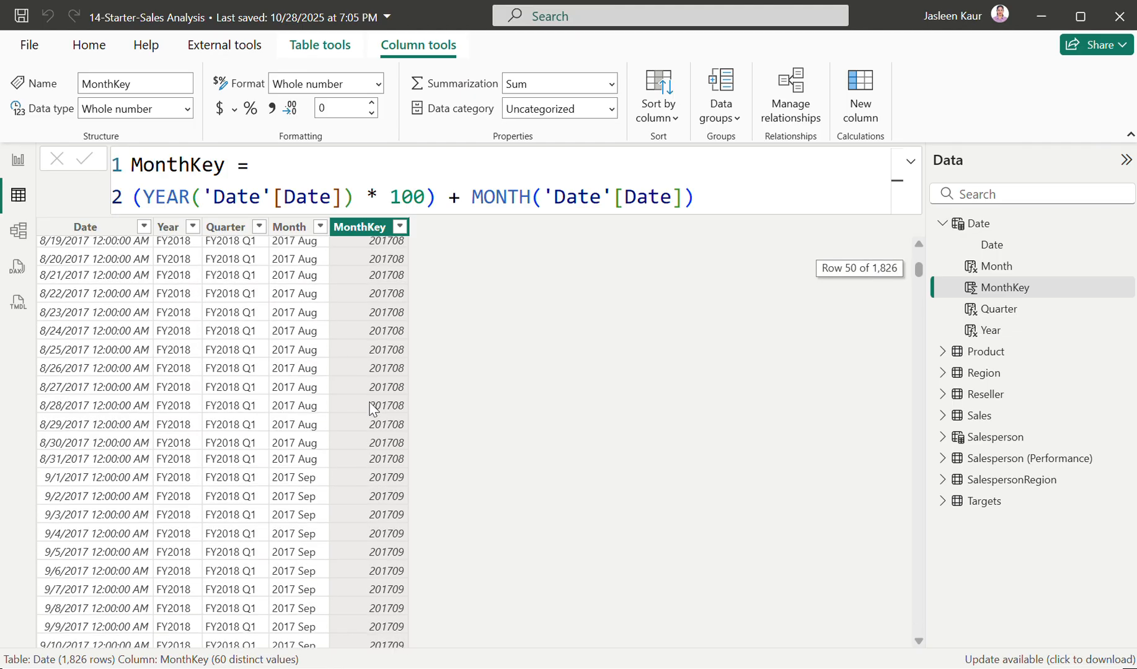
scroll(372, 409, down, 4)
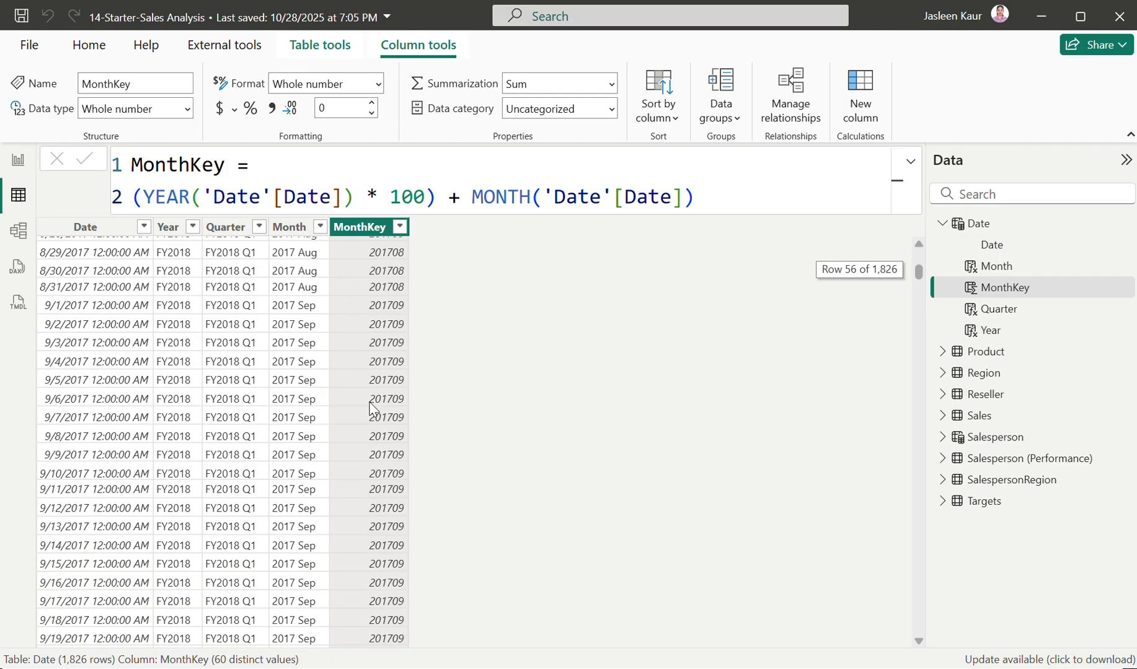
scroll(372, 409, down, 2)
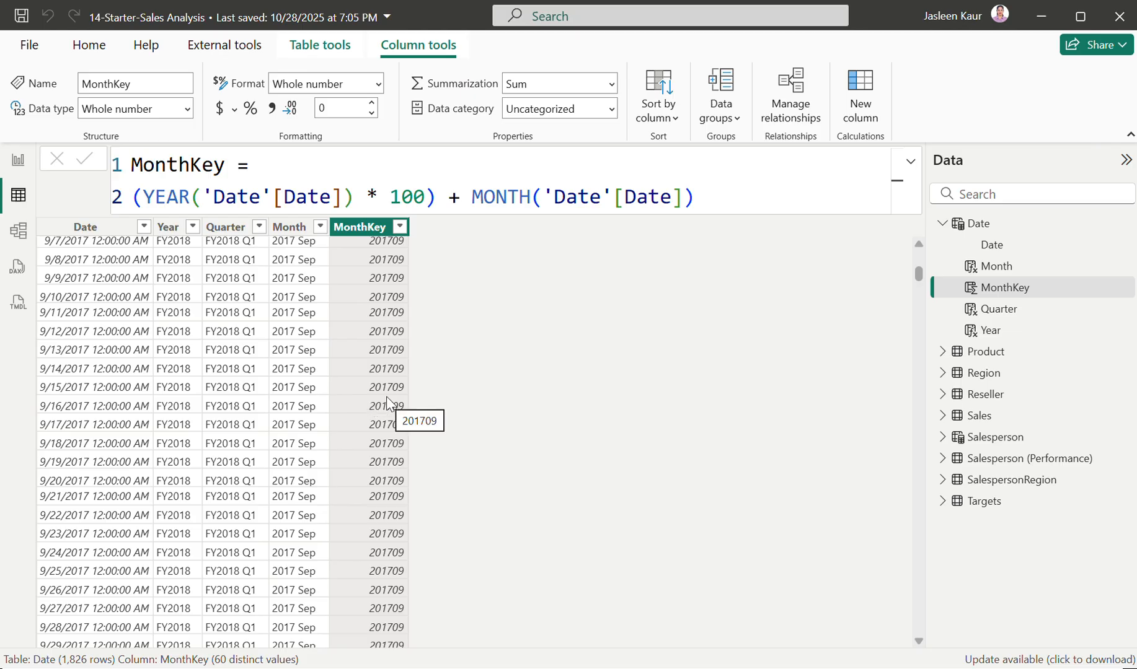
- In the report view, set the Date table's Month column to sort by the MonthKey column
click(16, 161)
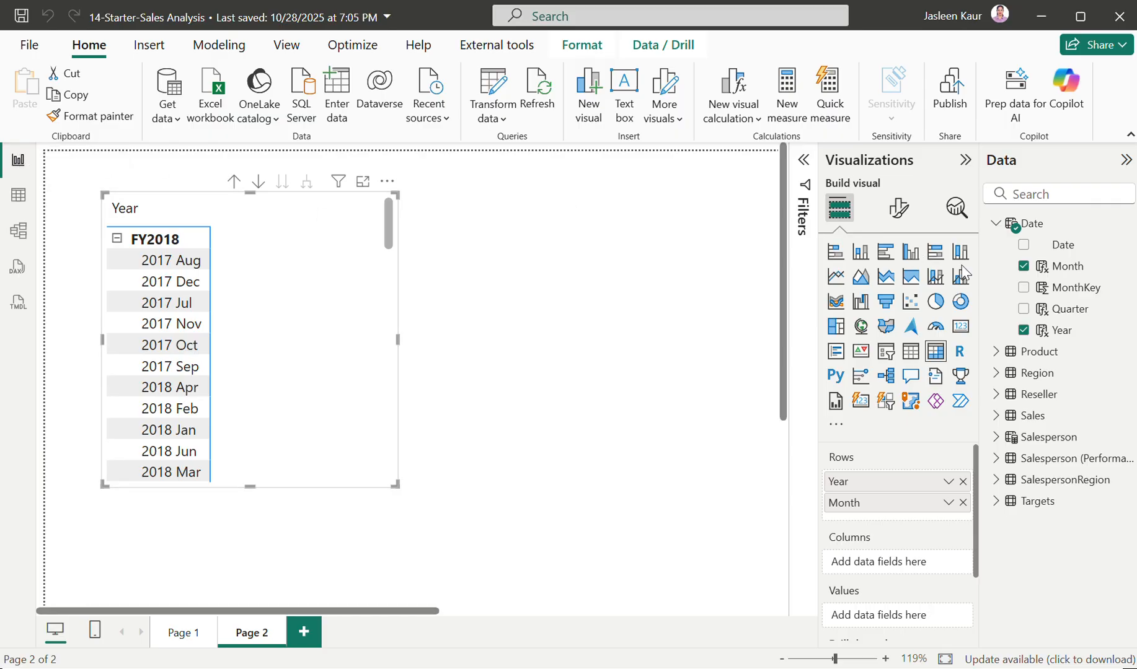
click(1090, 274)
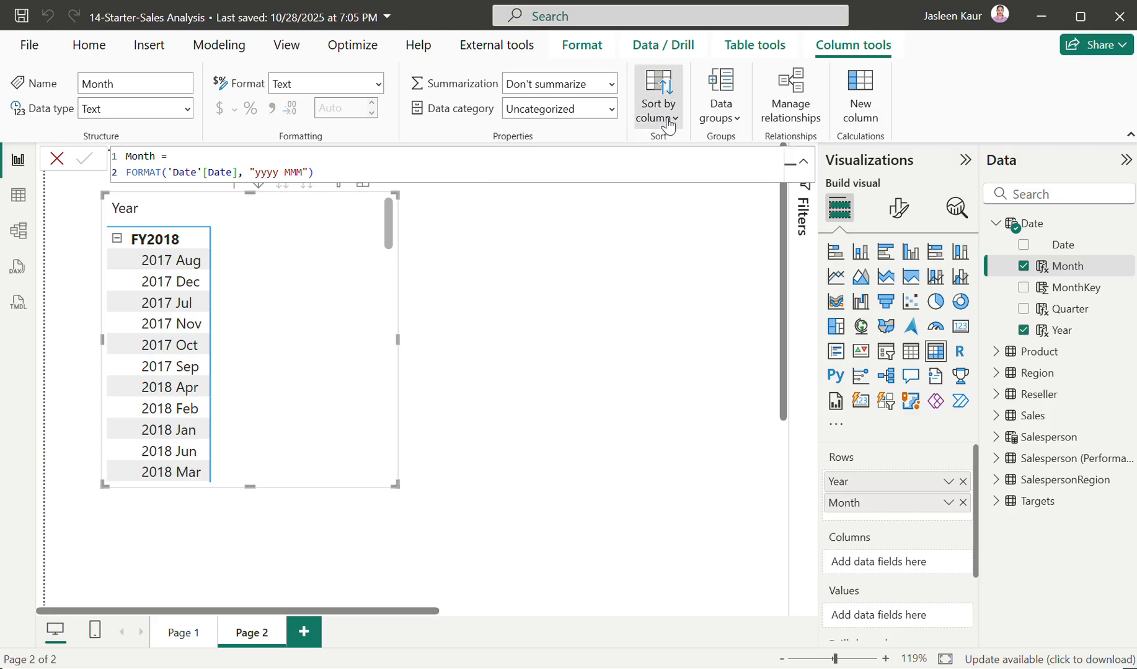
click(668, 121)
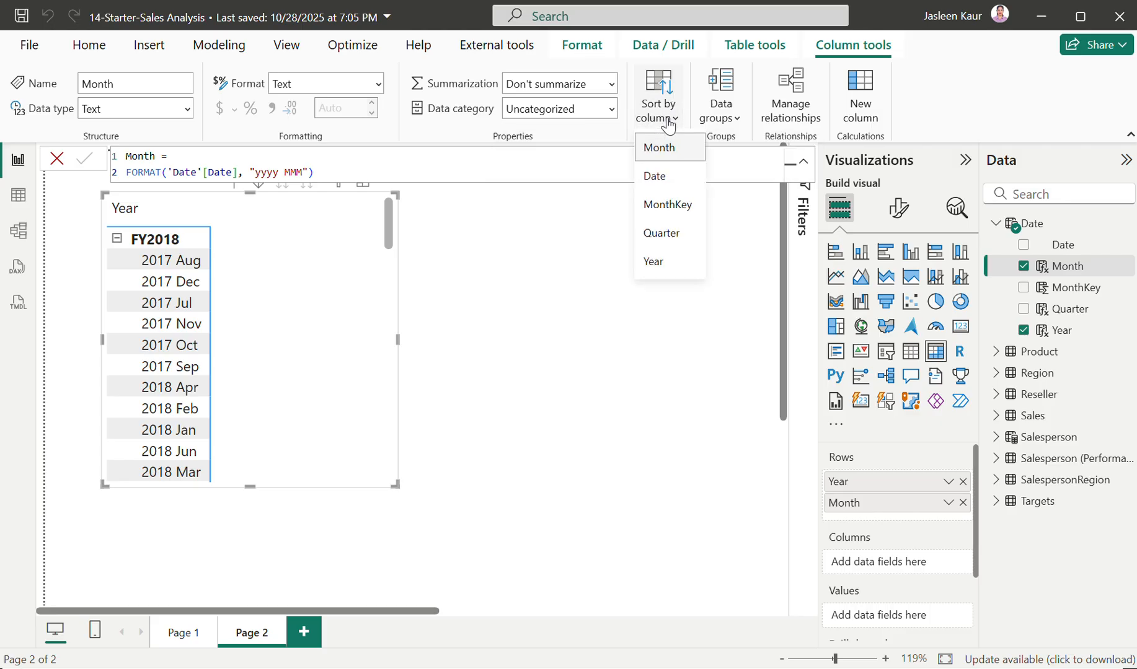
click(667, 207)
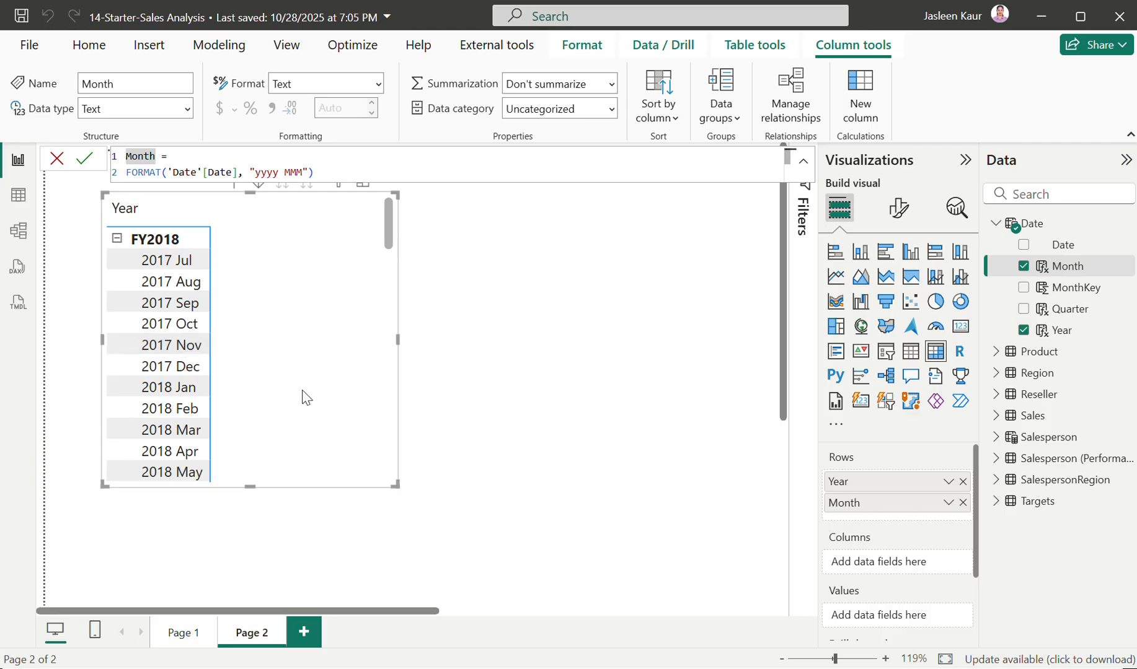
click(88, 157)
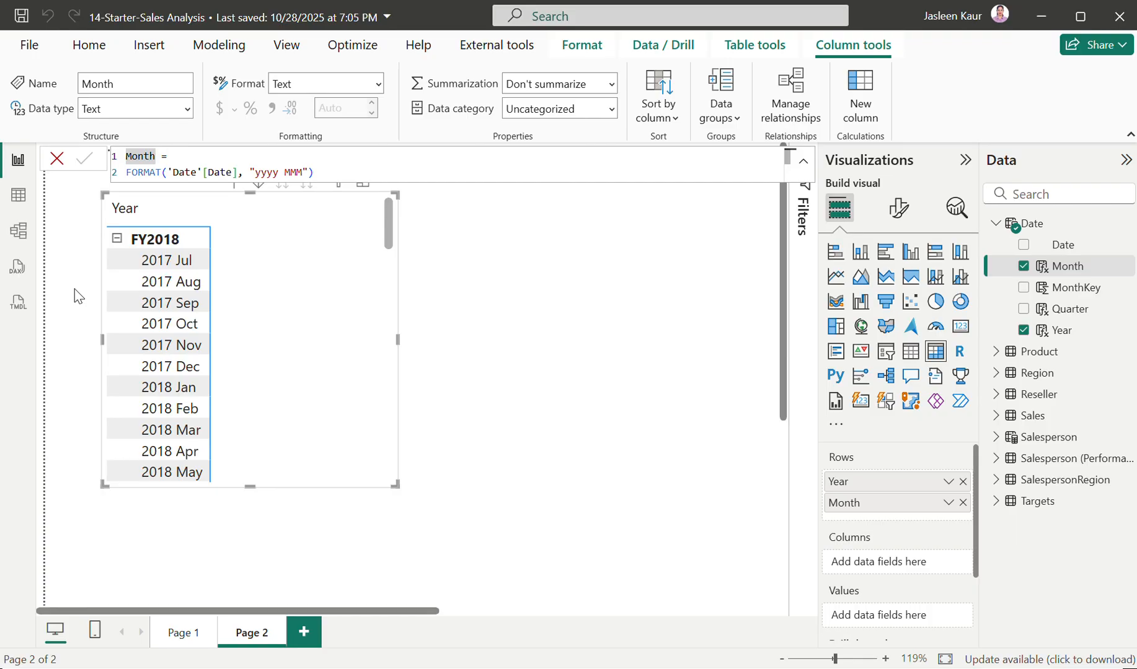
- Examine the Auto date/time for new files setting under Time intelligence in the global Data Load options, leaving the options without changes
click(38, 49)
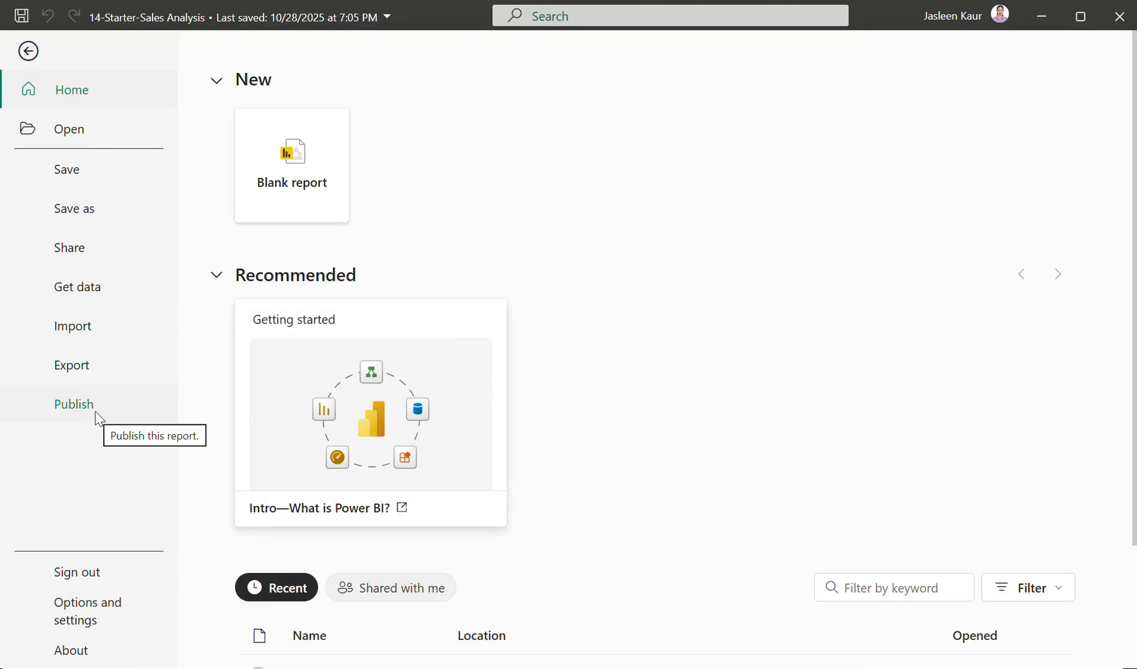
click(88, 621)
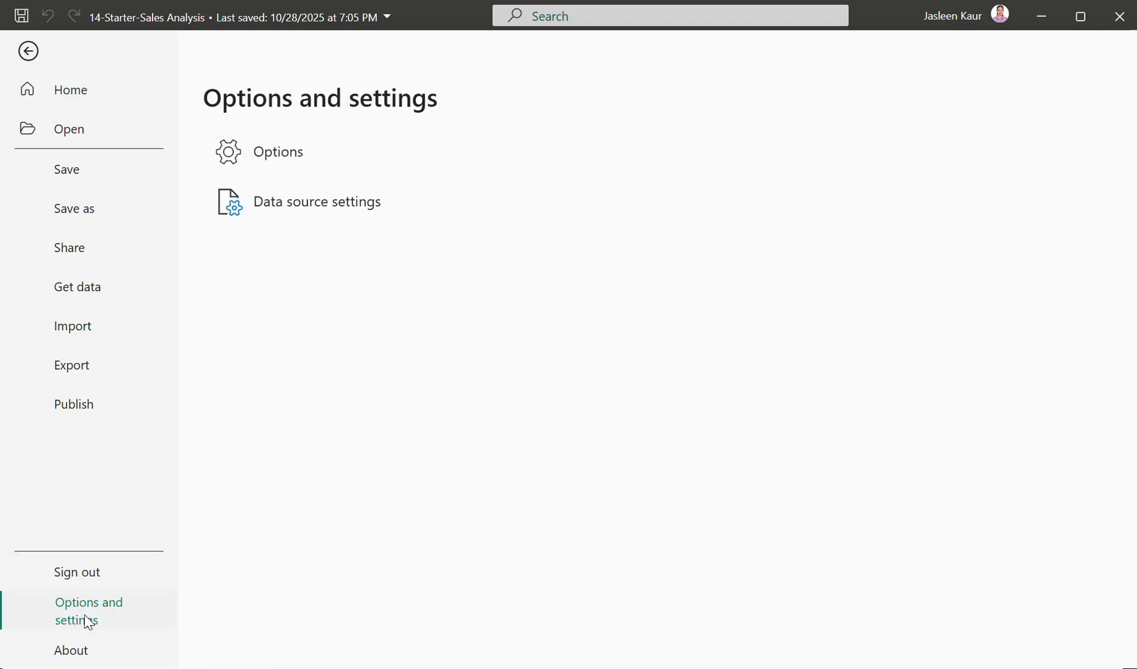
click(381, 155)
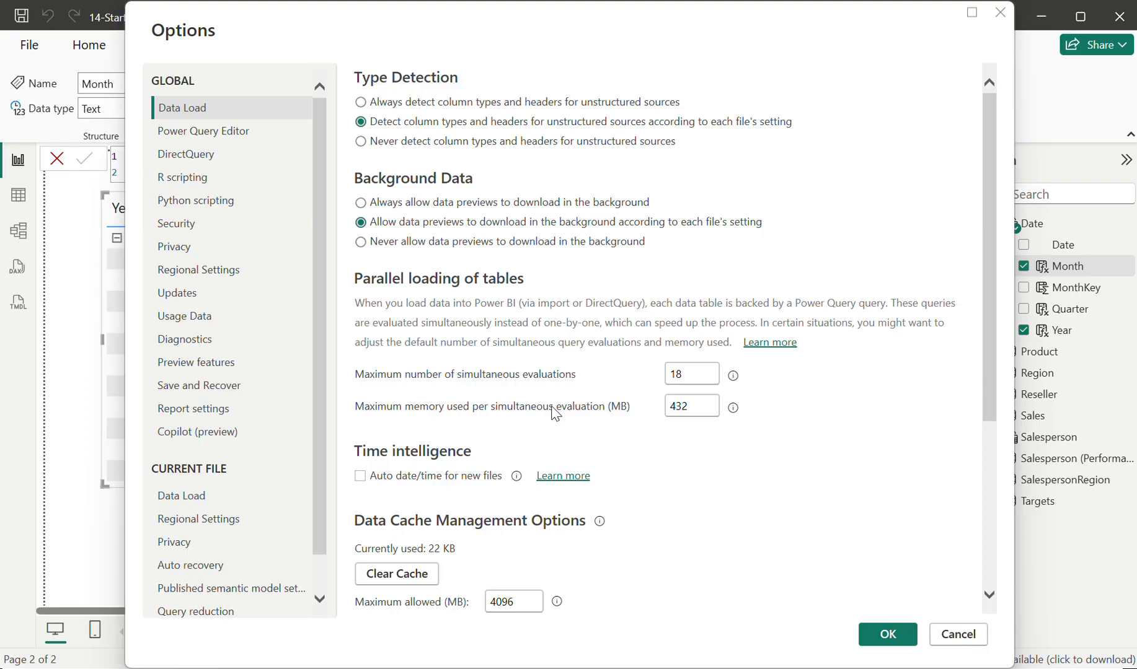
scroll(525, 449, down, 1)
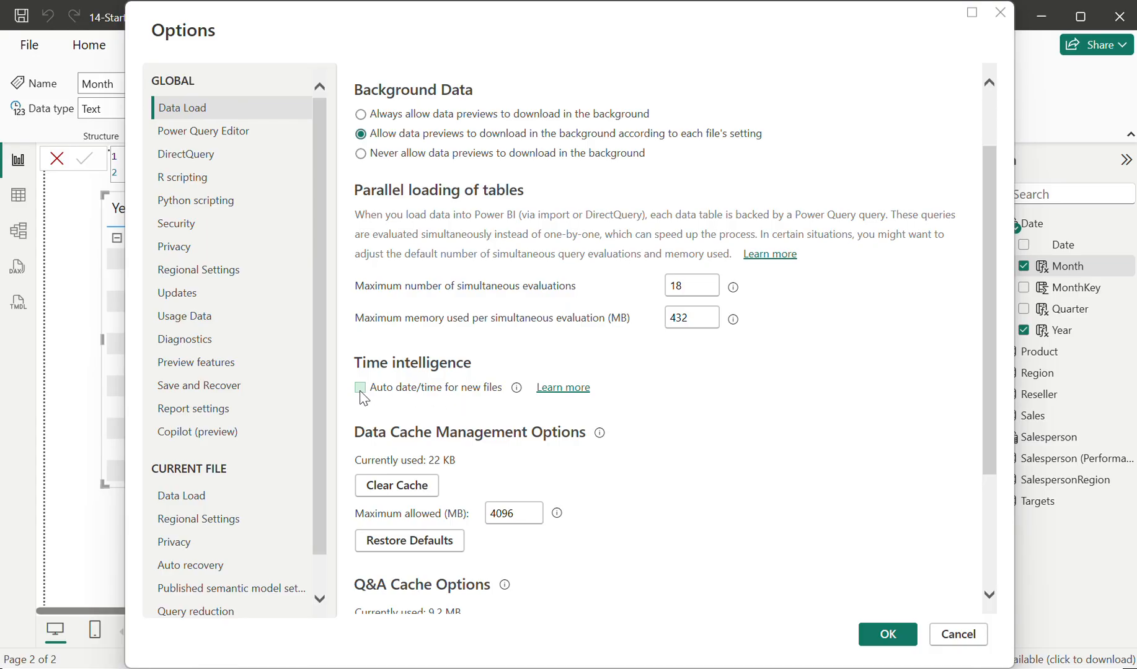
click(953, 643)
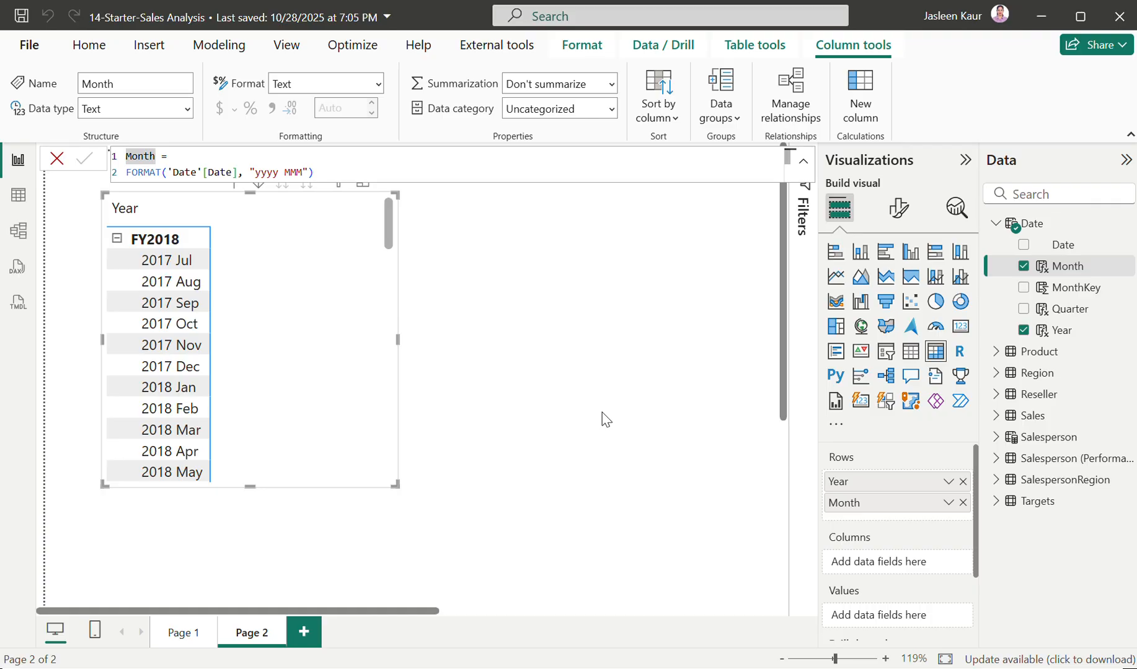
- In the model view, move the Date table closer to the Salesperson table and hide its MonthKey column from the report view
click(19, 238)
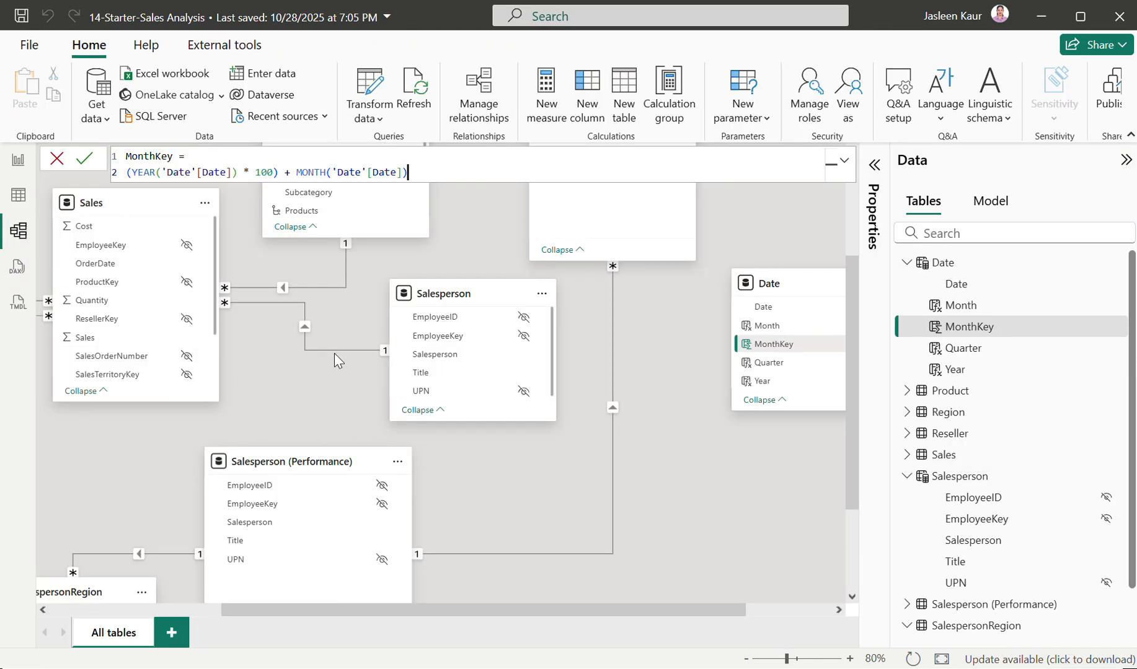
drag(793, 289, 735, 318)
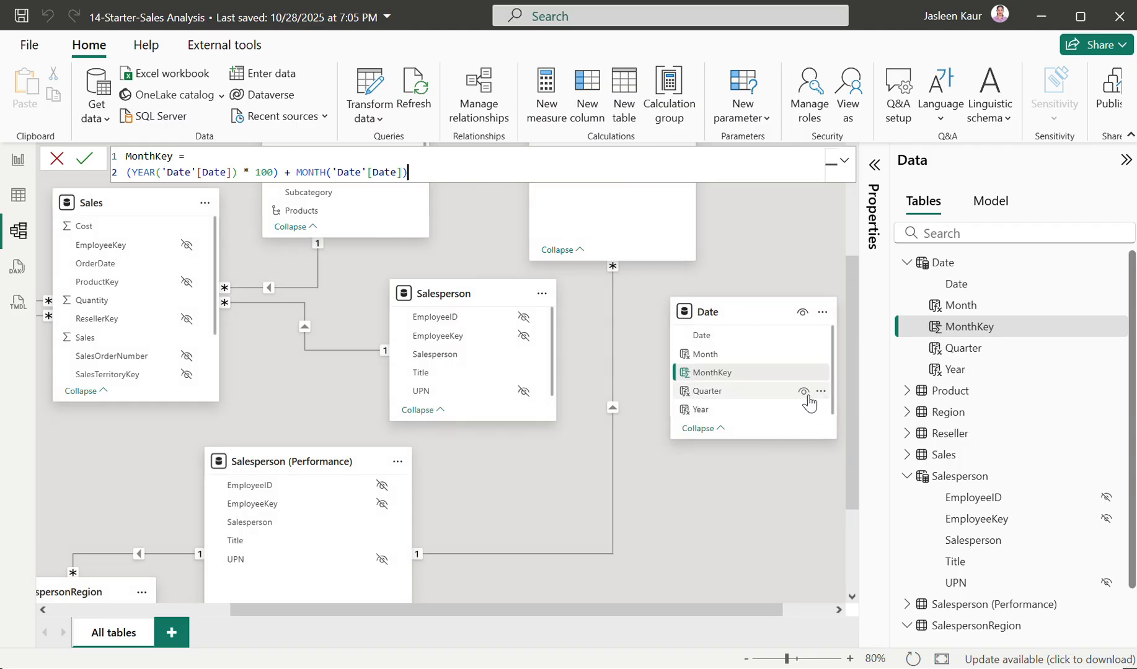
mouse_move(806, 376)
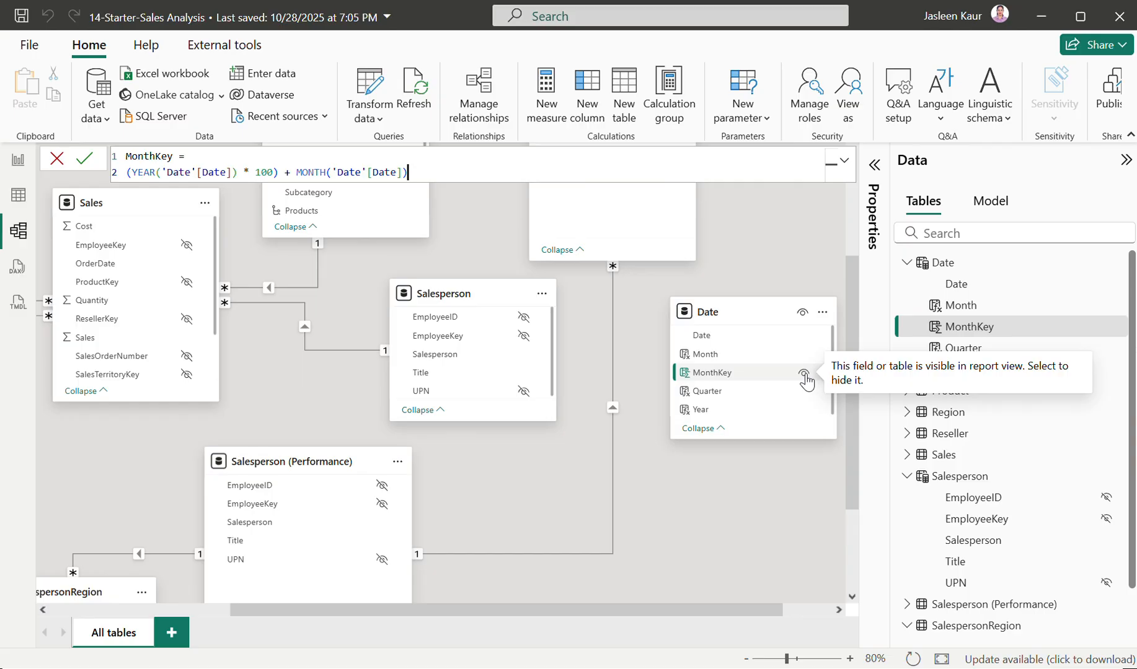
click(803, 374)
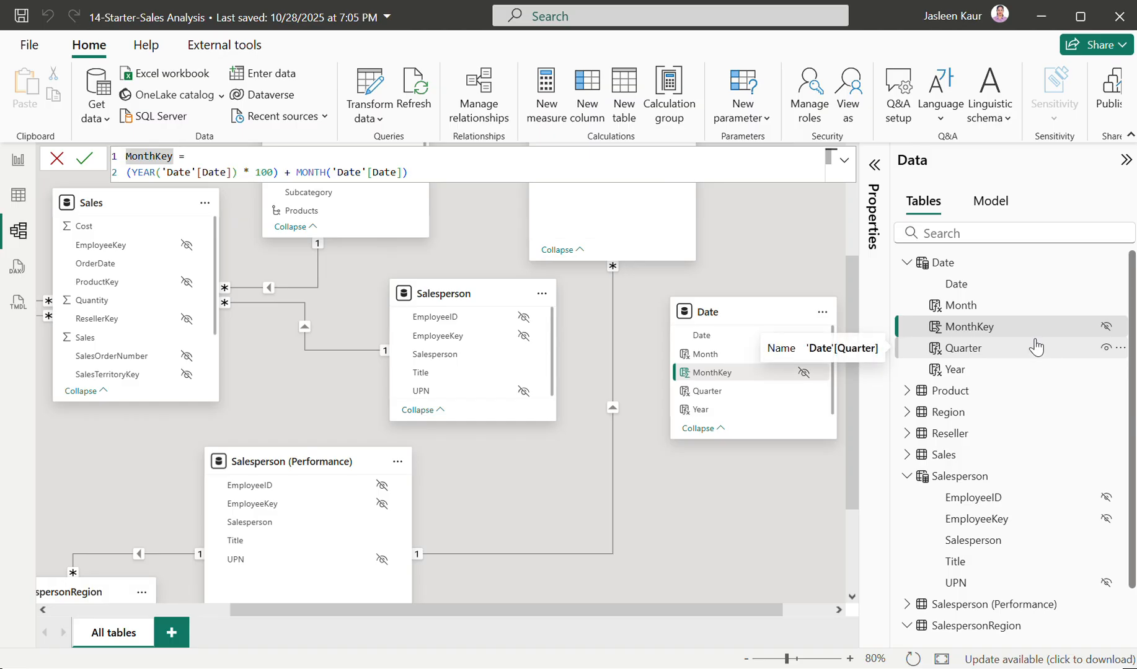
- Create a hierarchy from the Date table's Year column and rename it Fiscal
click(978, 265)
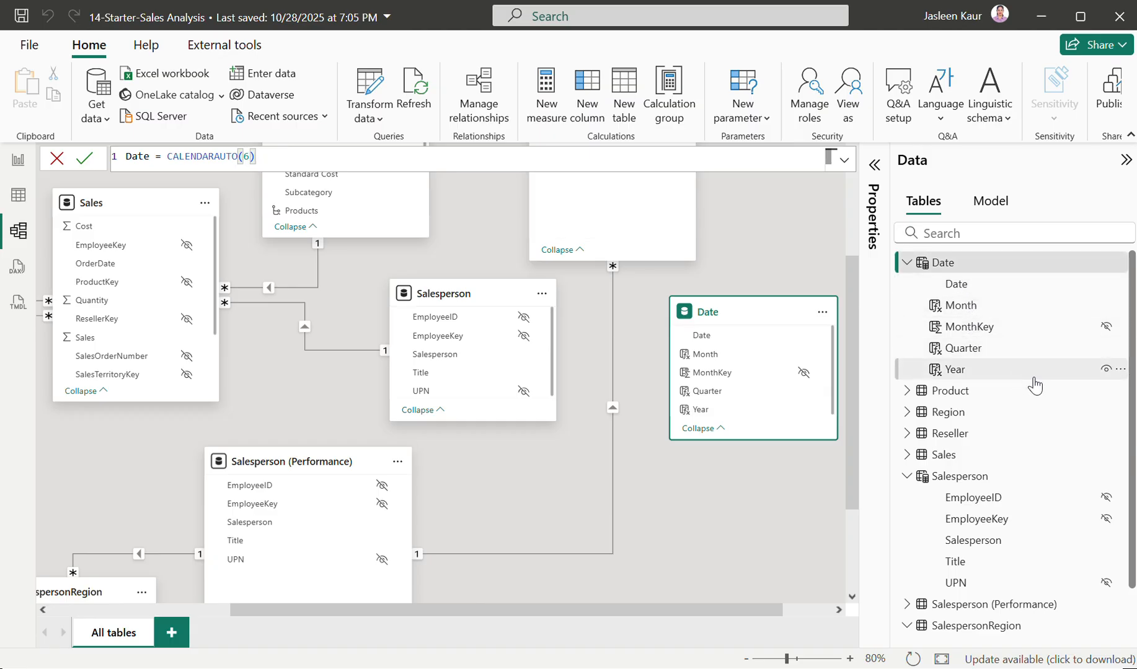
click(1121, 371)
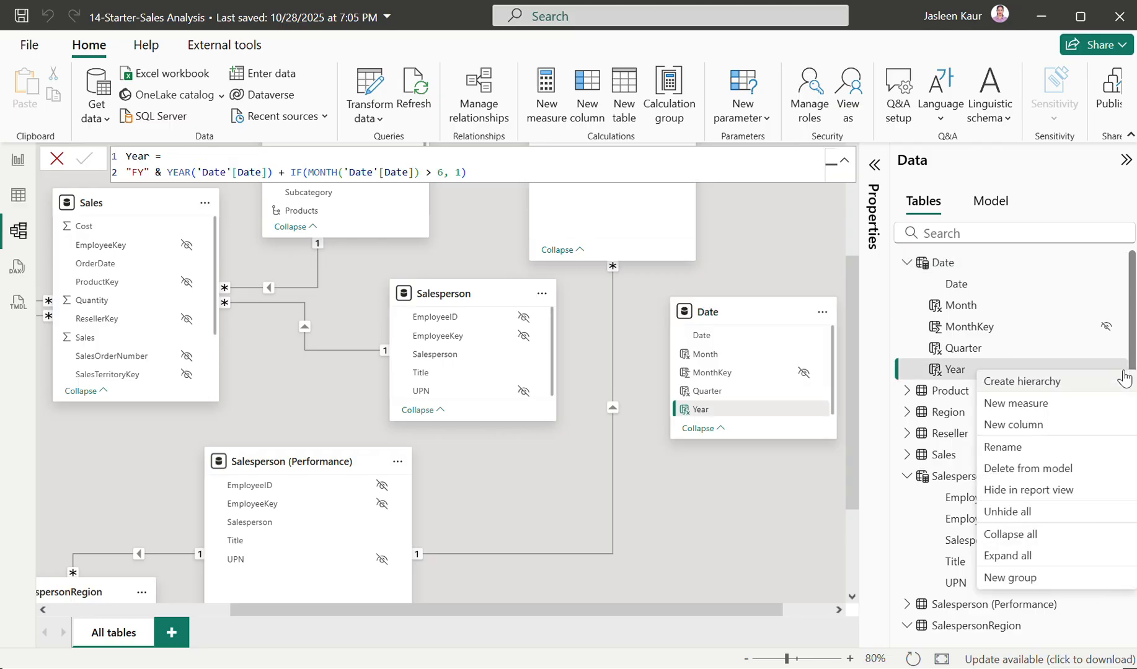
click(1048, 387)
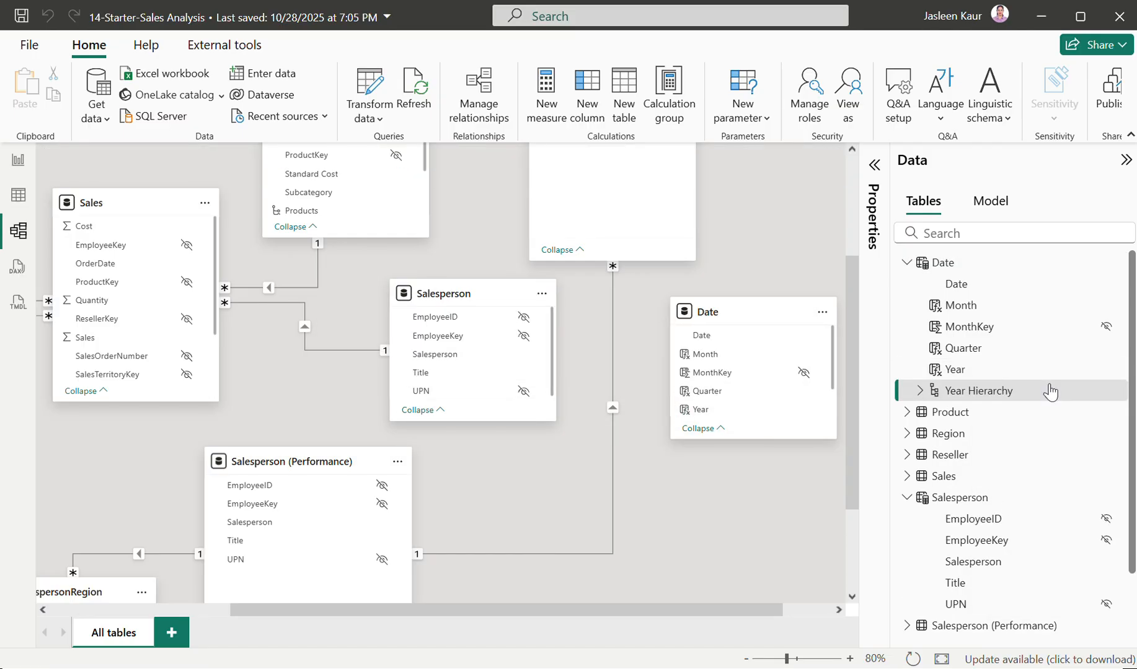
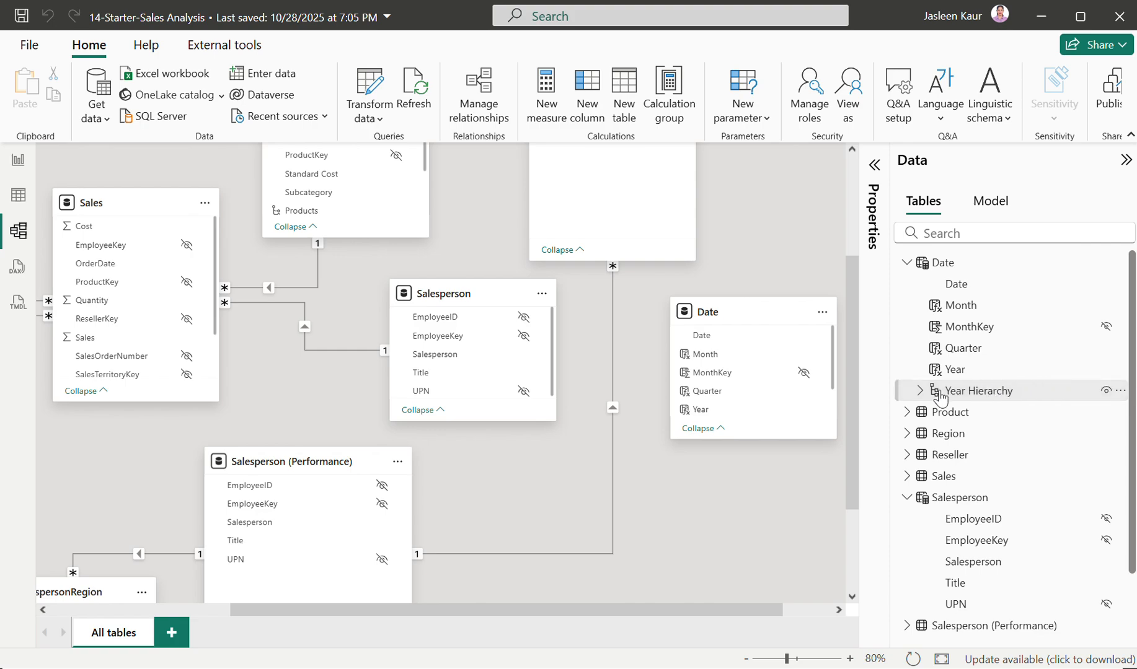
click(1120, 392)
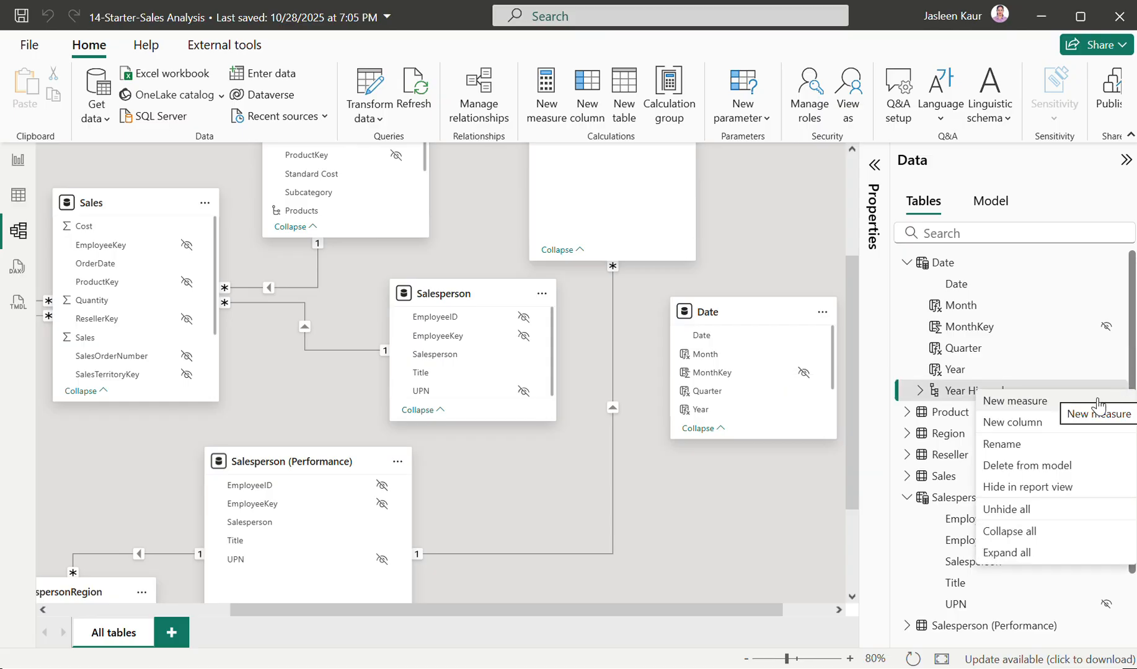
click(1025, 453)
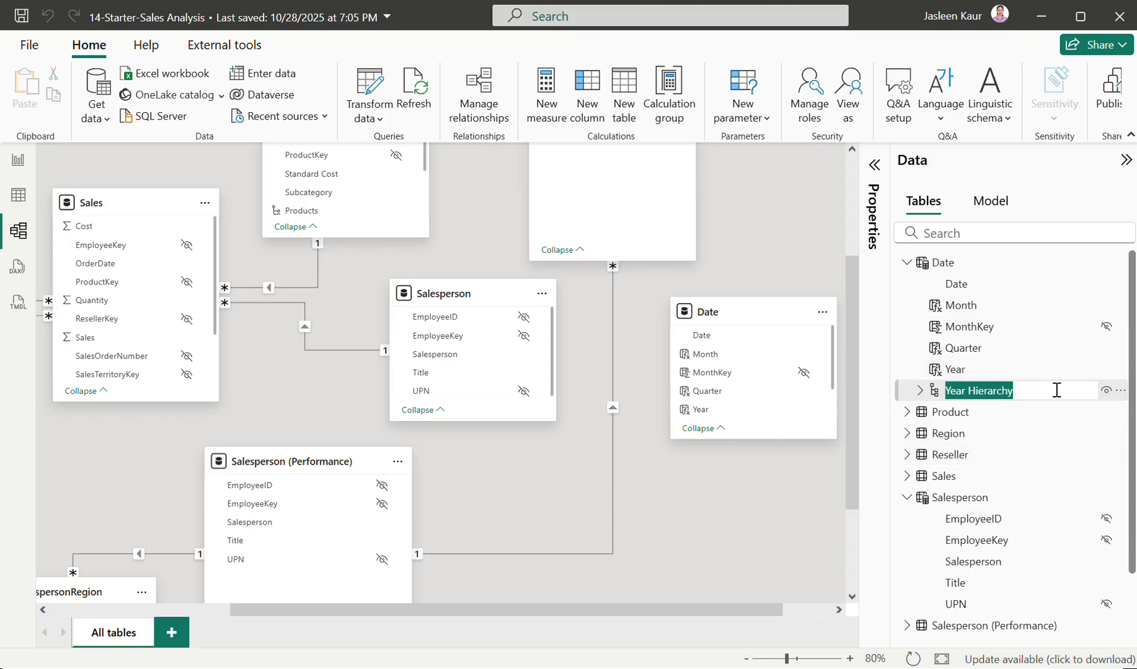
text(Fisc)
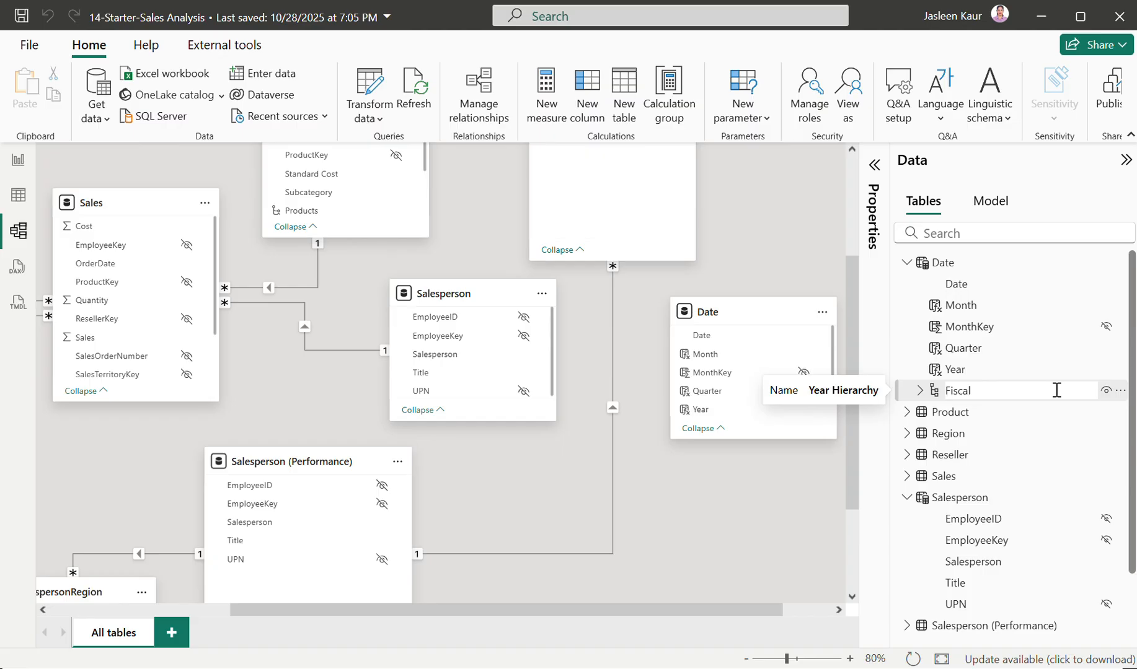
text(al)
key(Return)
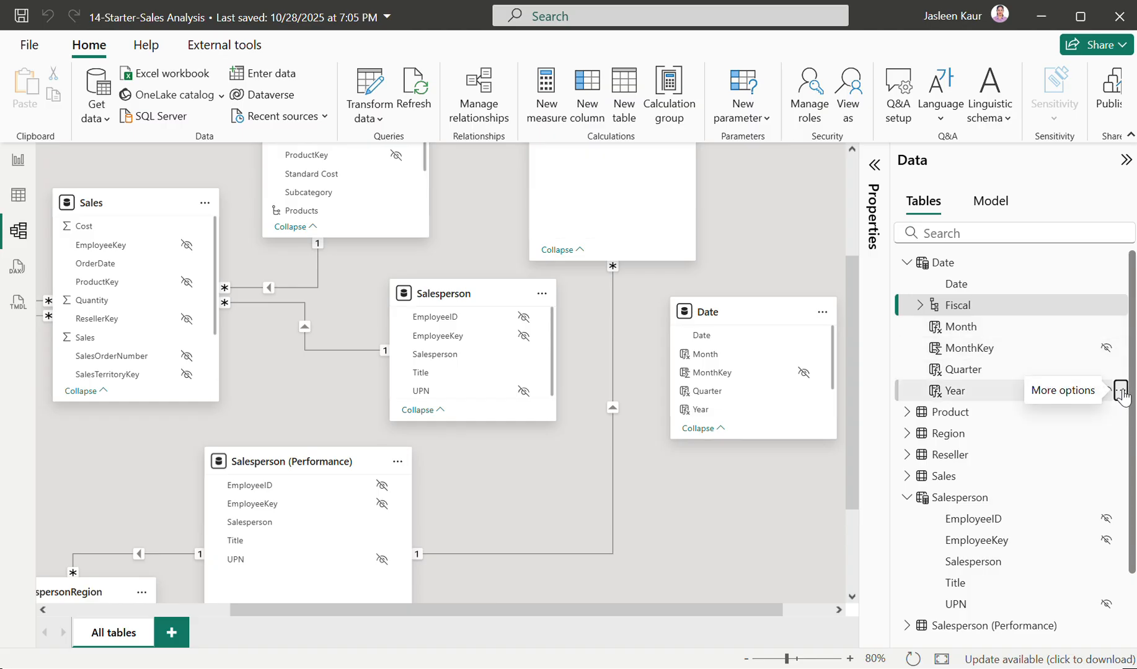
- Add the Date table's Quarter column to the Fiscal hierarchy and collapse the expanded Quarter formula
click(1120, 392)
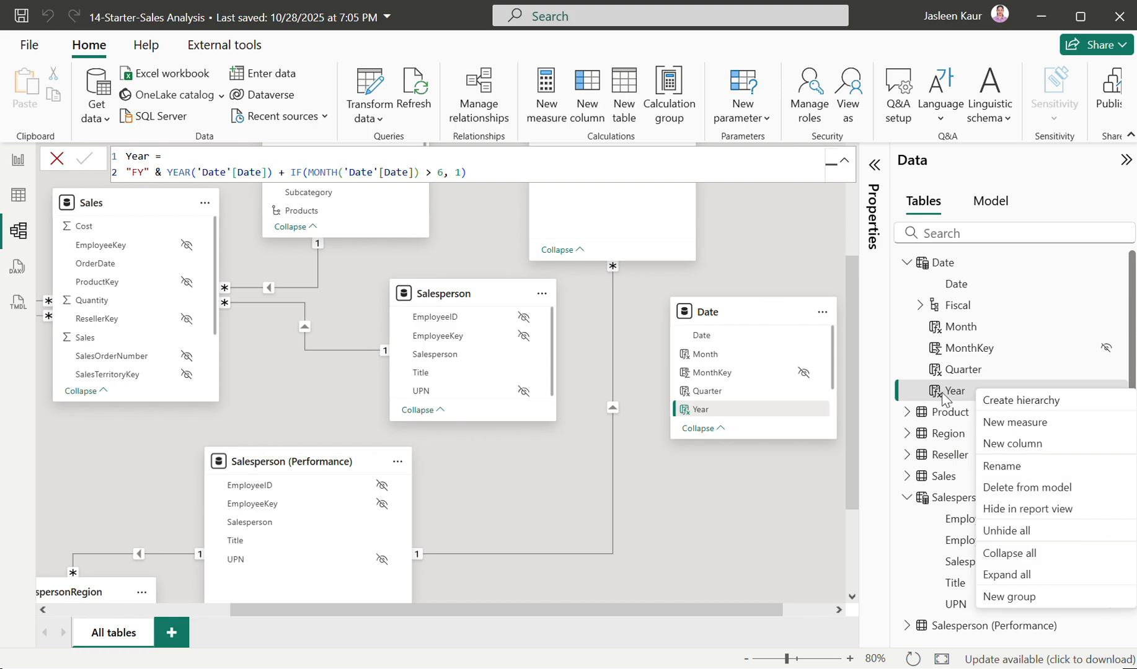
key(Escape)
click(920, 307)
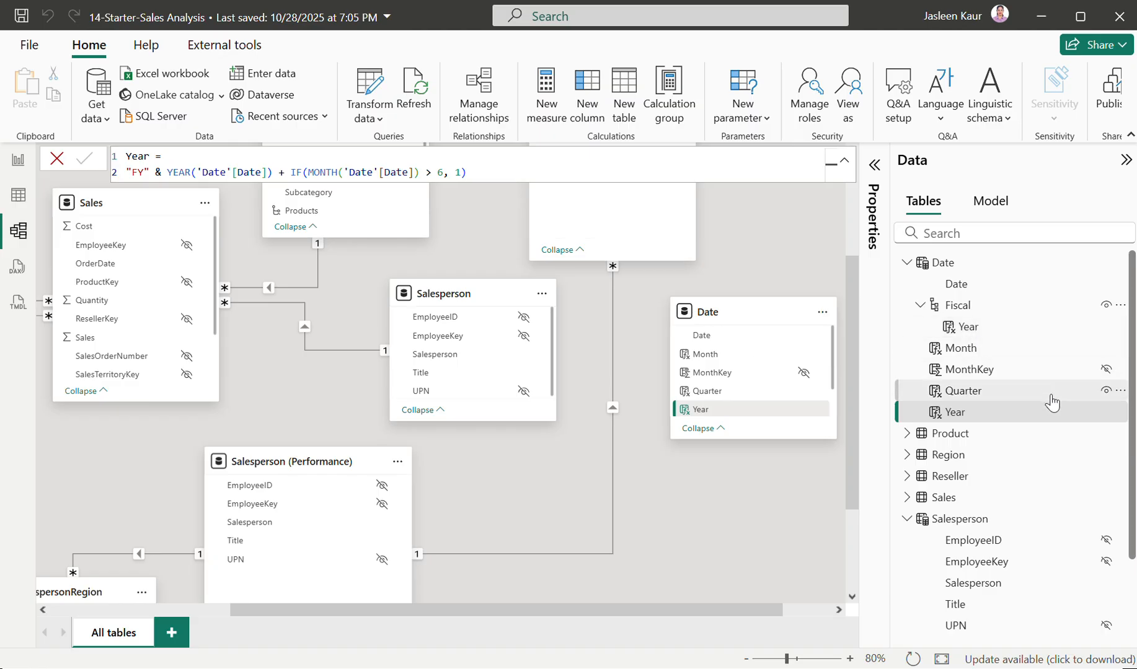
click(1120, 391)
mouse_move(1007, 431)
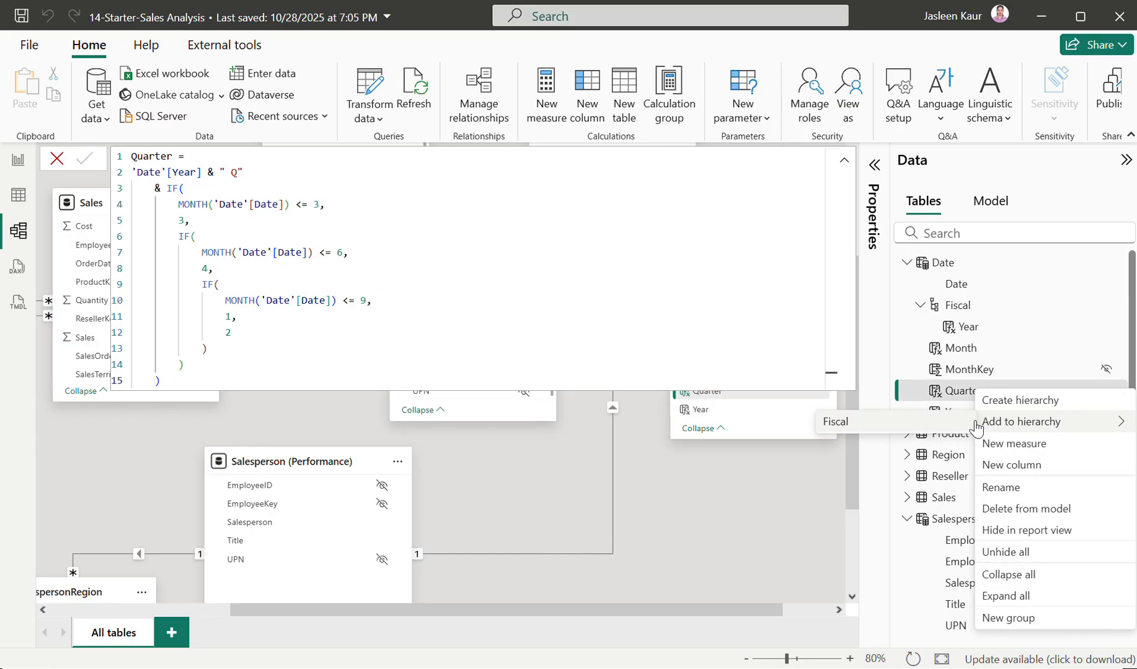
click(882, 429)
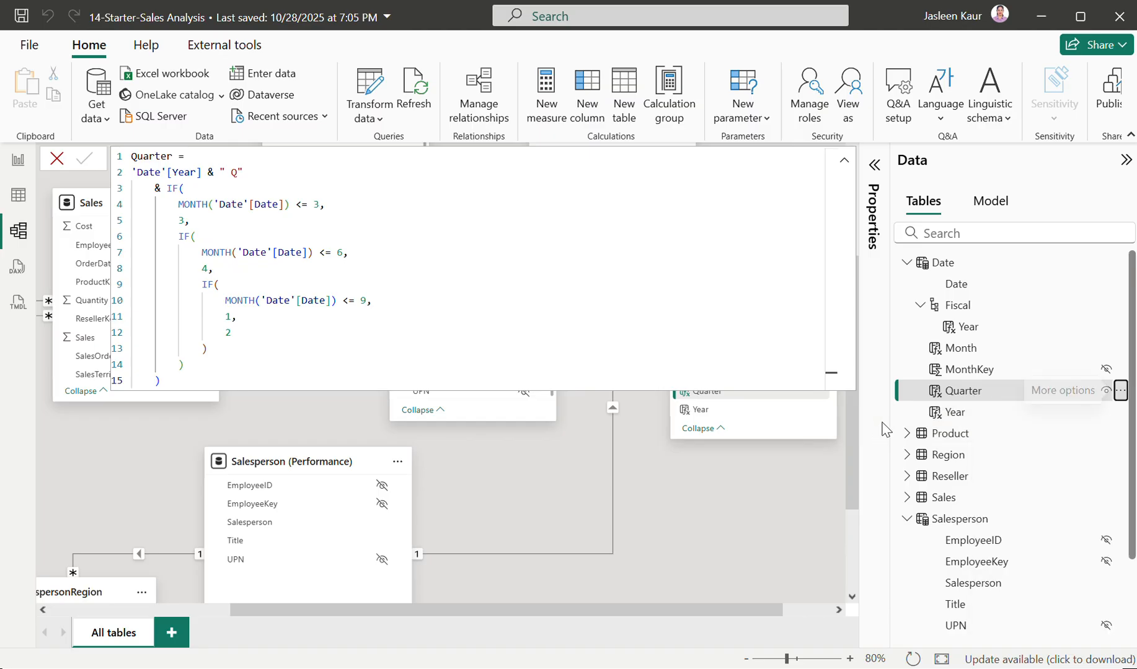
click(843, 160)
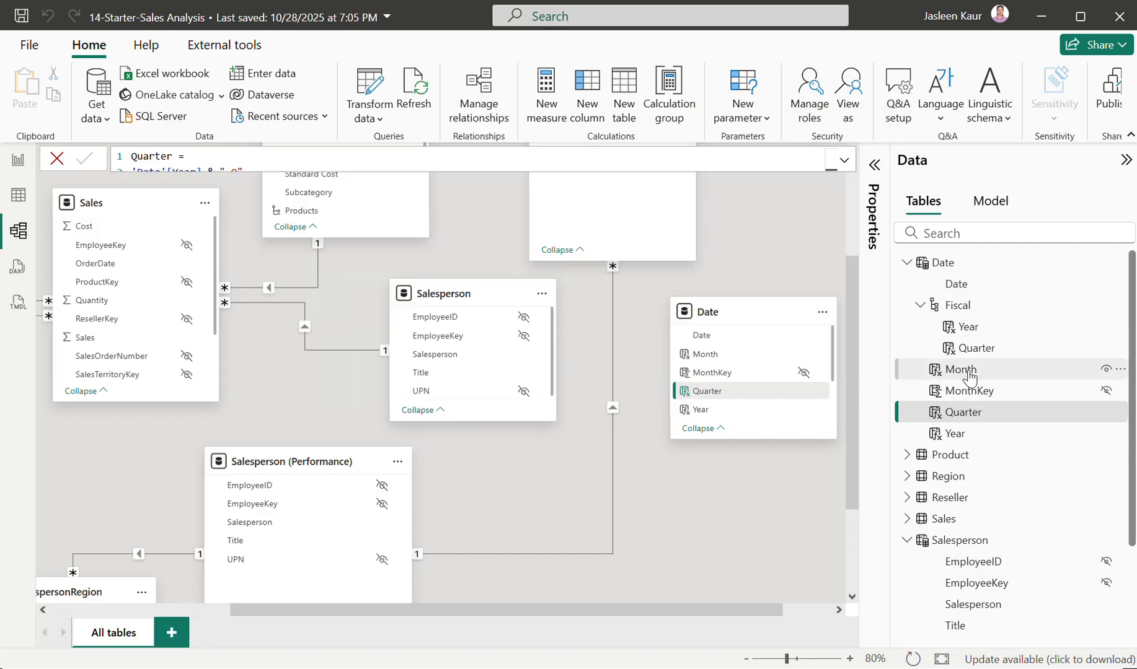
- Add the Date table's Month column to the Fiscal hierarchy and collapse the hierarchy in the field list
click(1119, 369)
mouse_move(1058, 405)
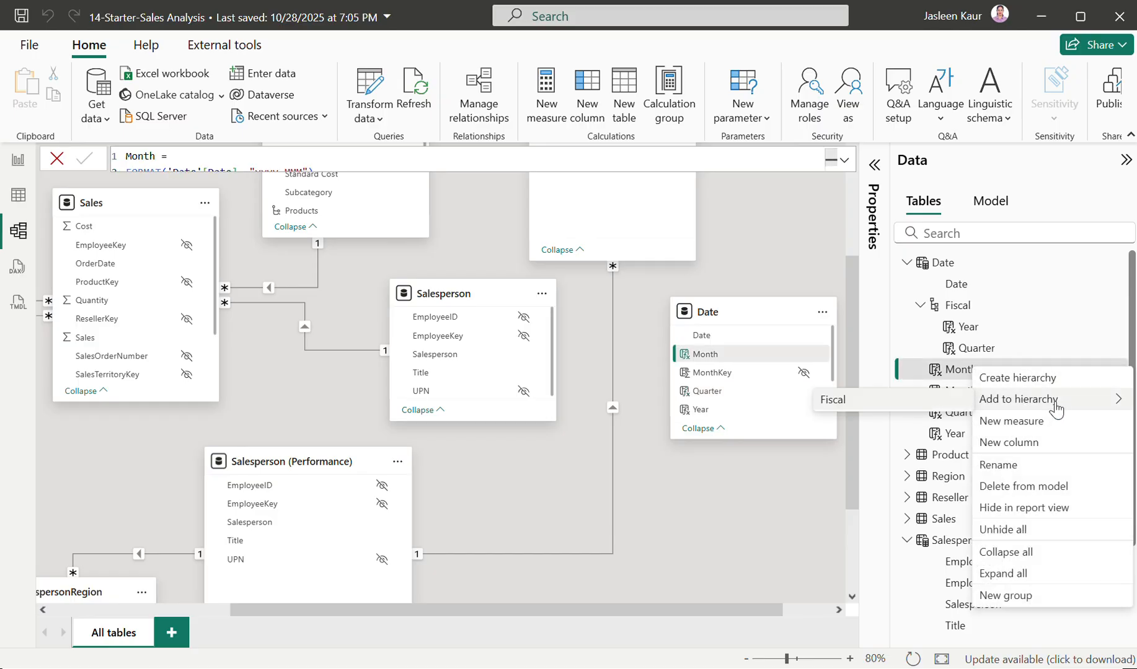
click(869, 404)
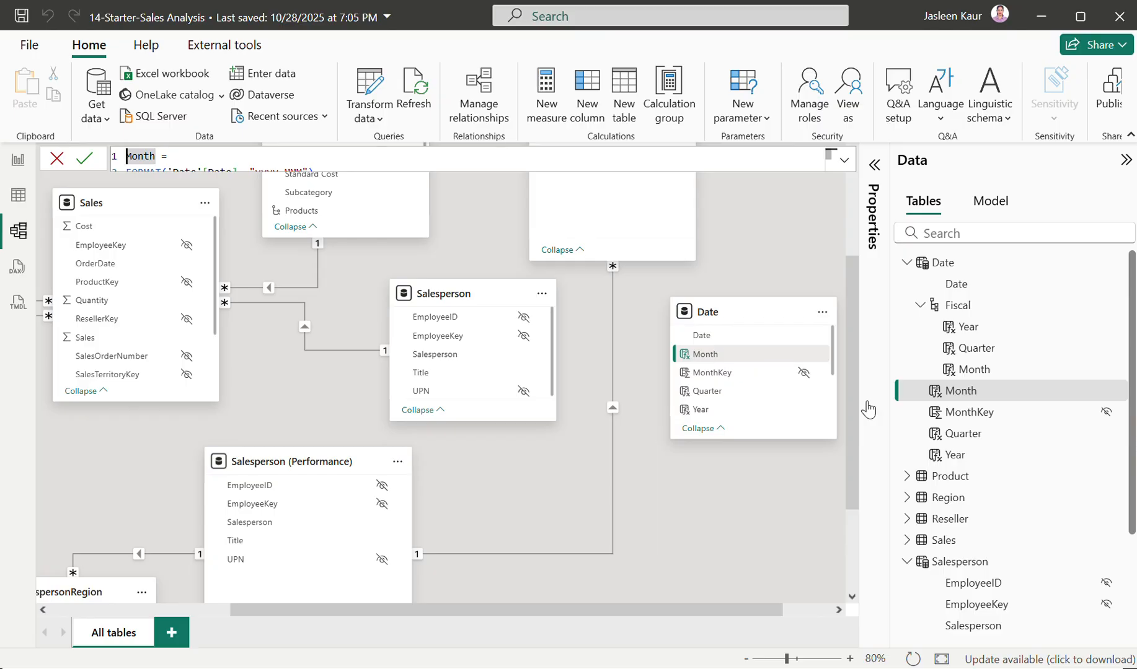
click(922, 307)
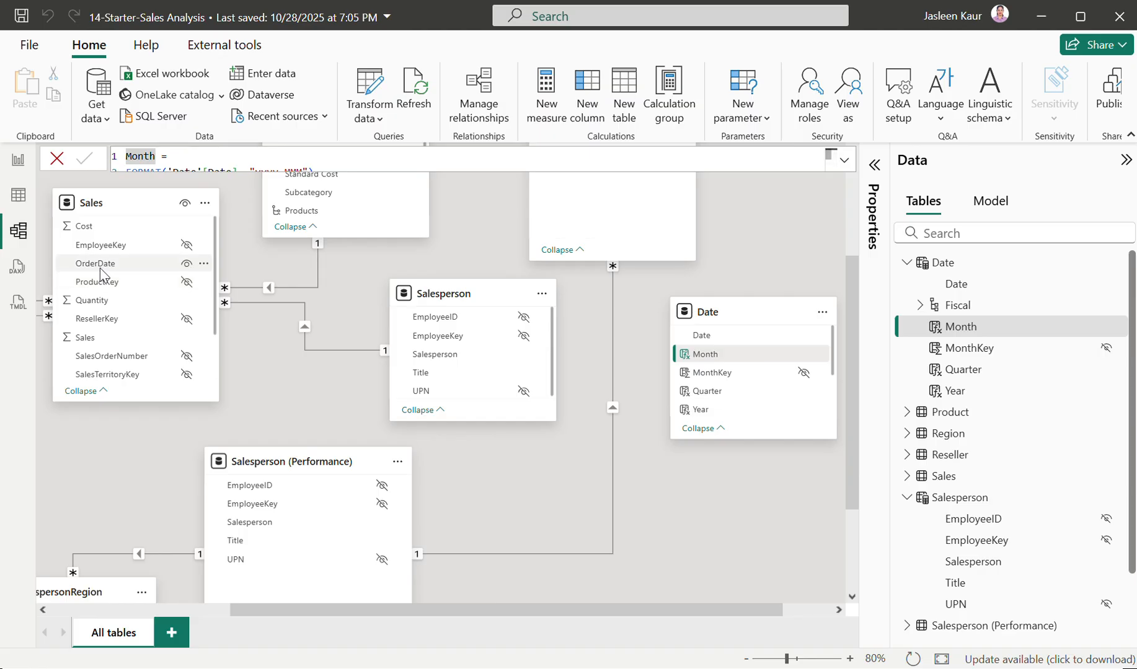
- Create an active one-to-many relationship from the Date table's Date column to the Sales table's OrderDate column with single cross-filter direction
click(850, 660)
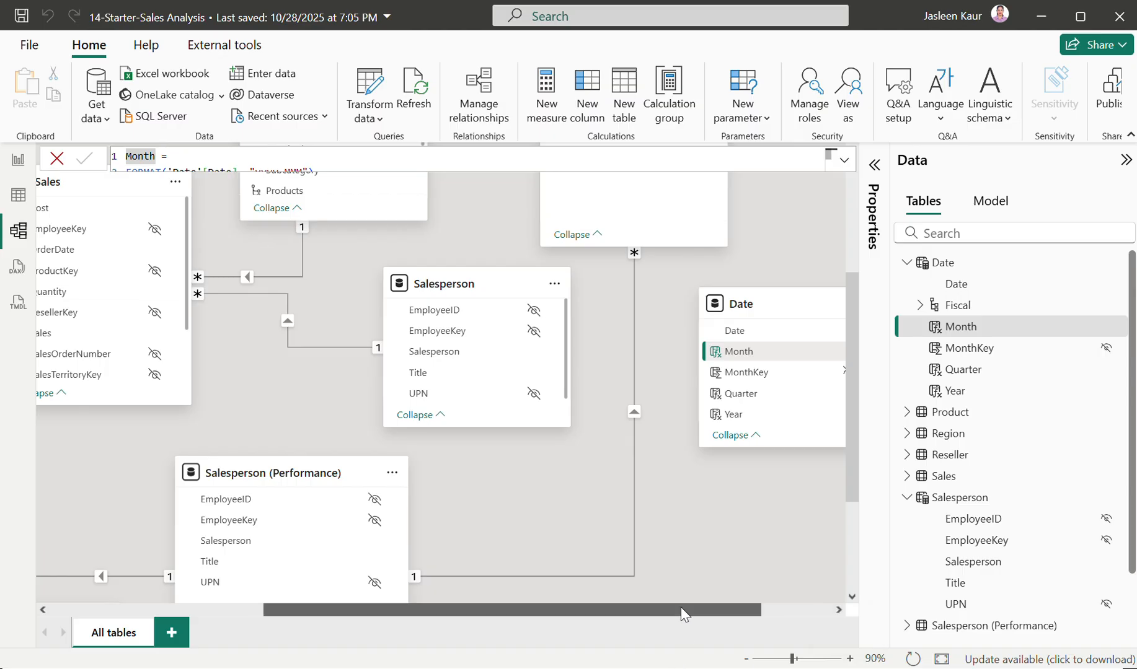
drag(681, 607, 655, 607)
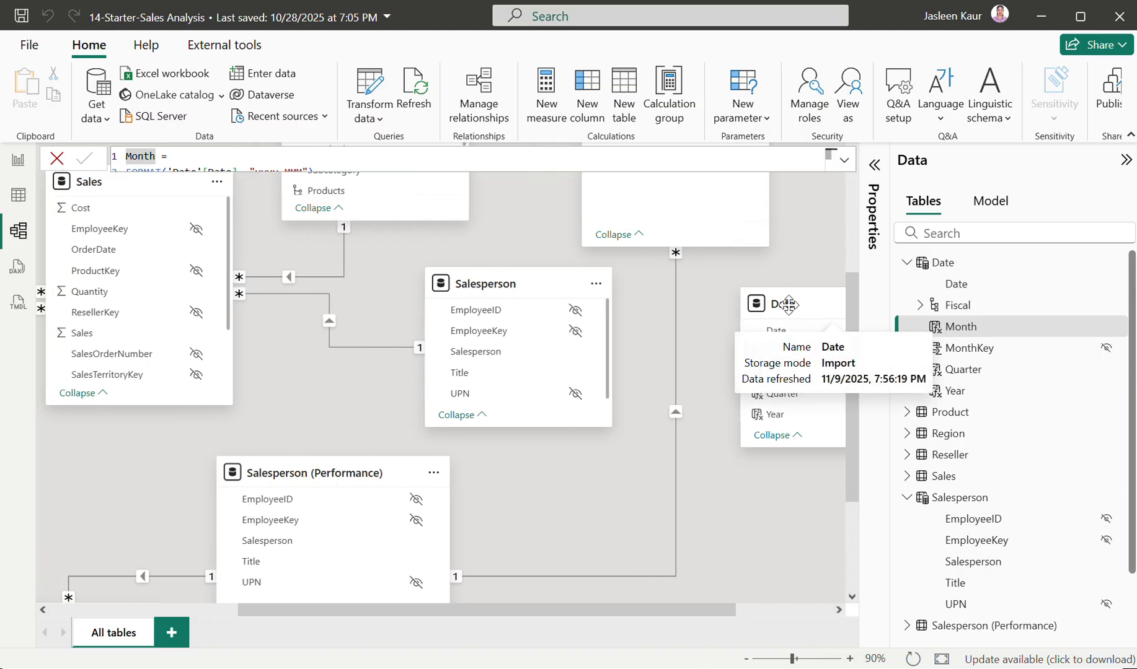
drag(788, 305, 772, 309)
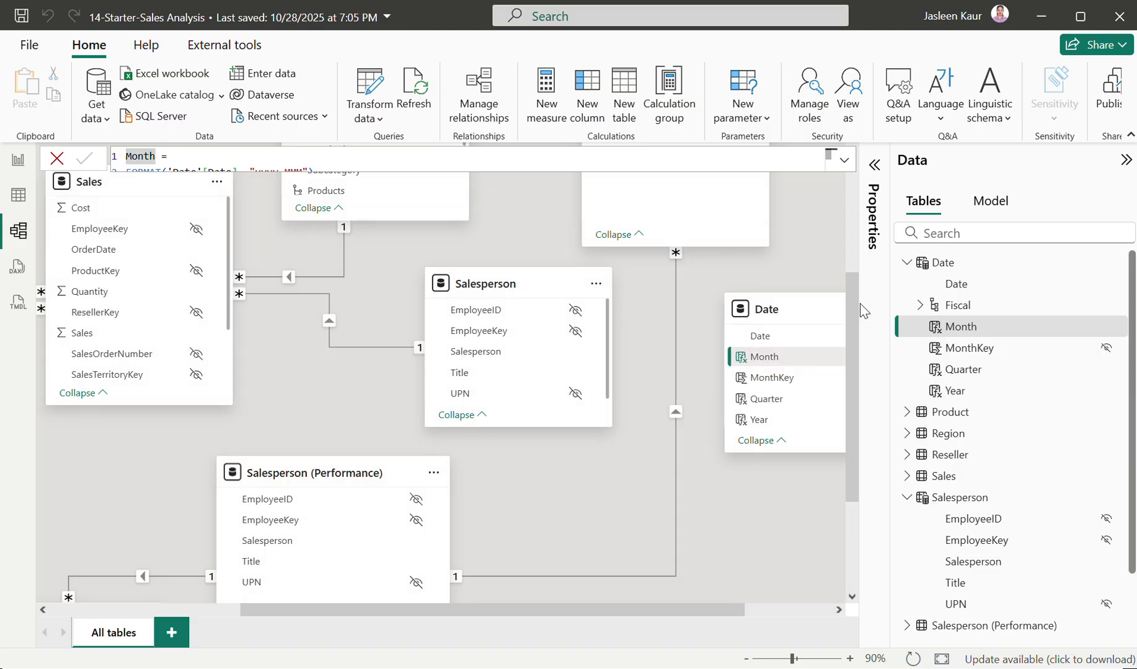
click(791, 341)
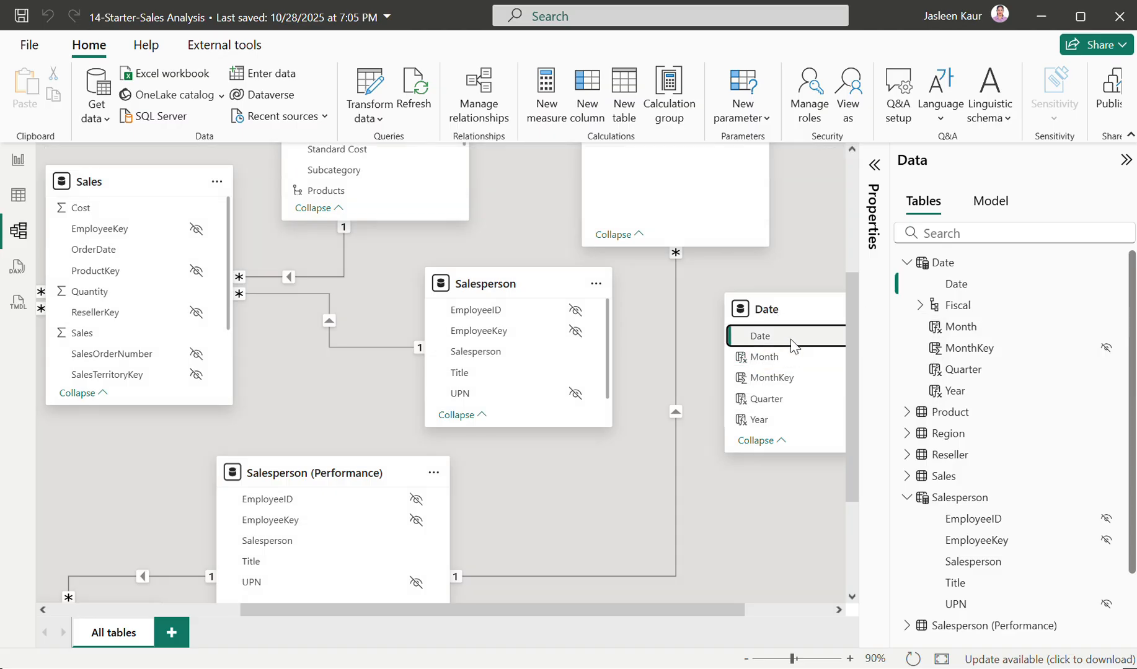
drag(791, 341, 115, 252)
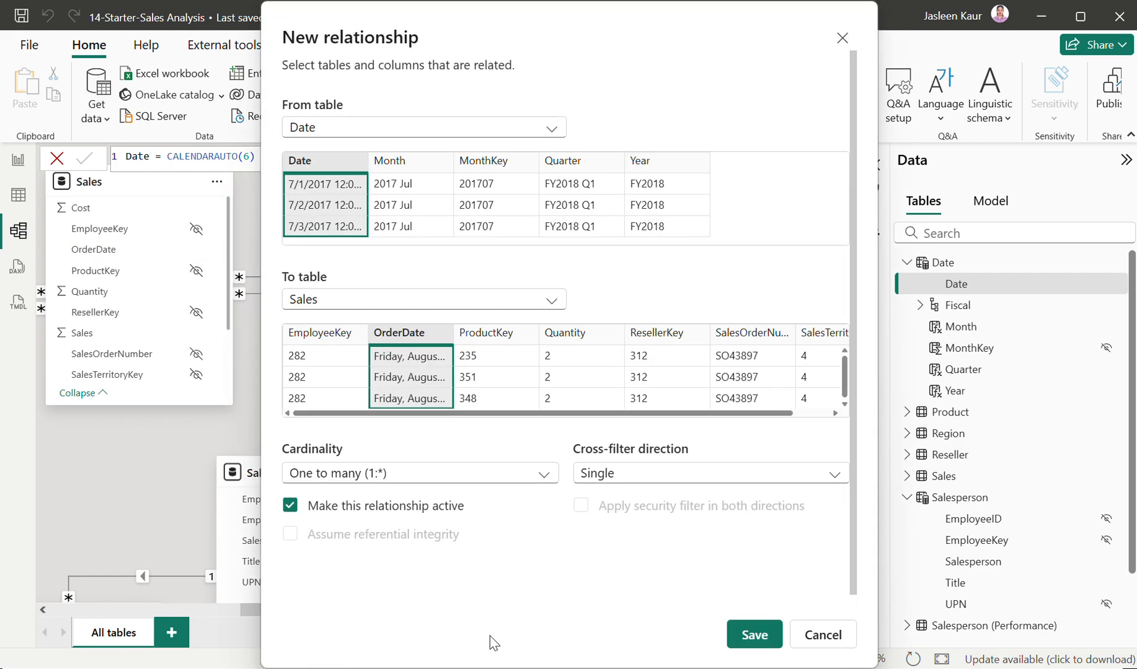
click(761, 637)
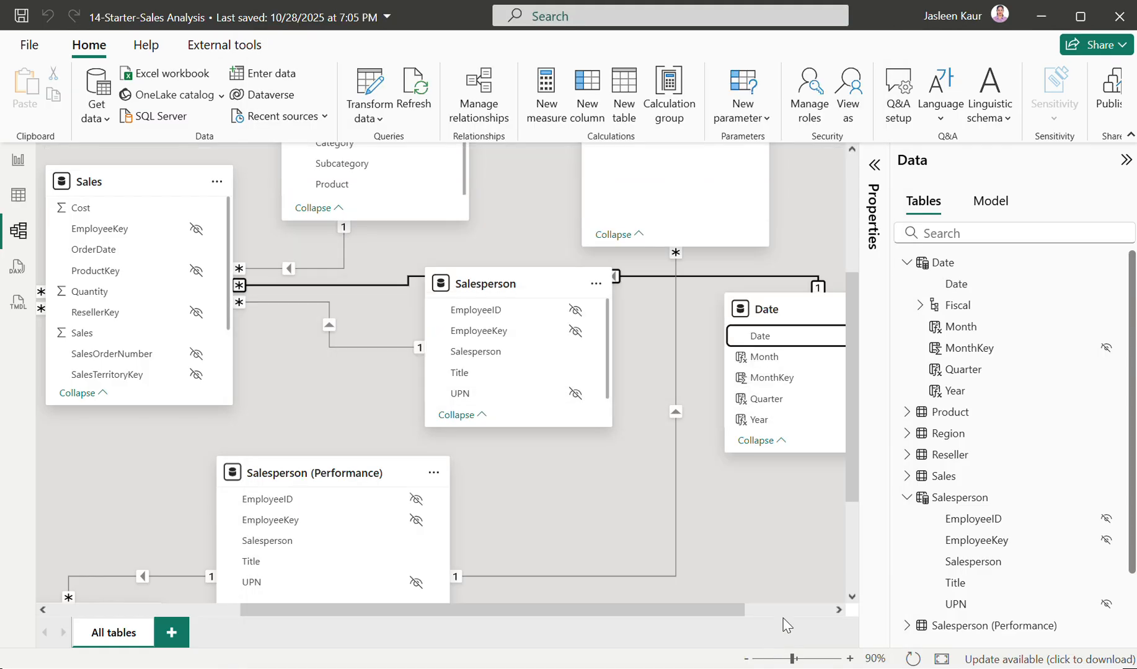
- Create an active one-to-many relationship from the Date table's Date column to the Targets table's TargetMonth column
drag(855, 428, 867, 346)
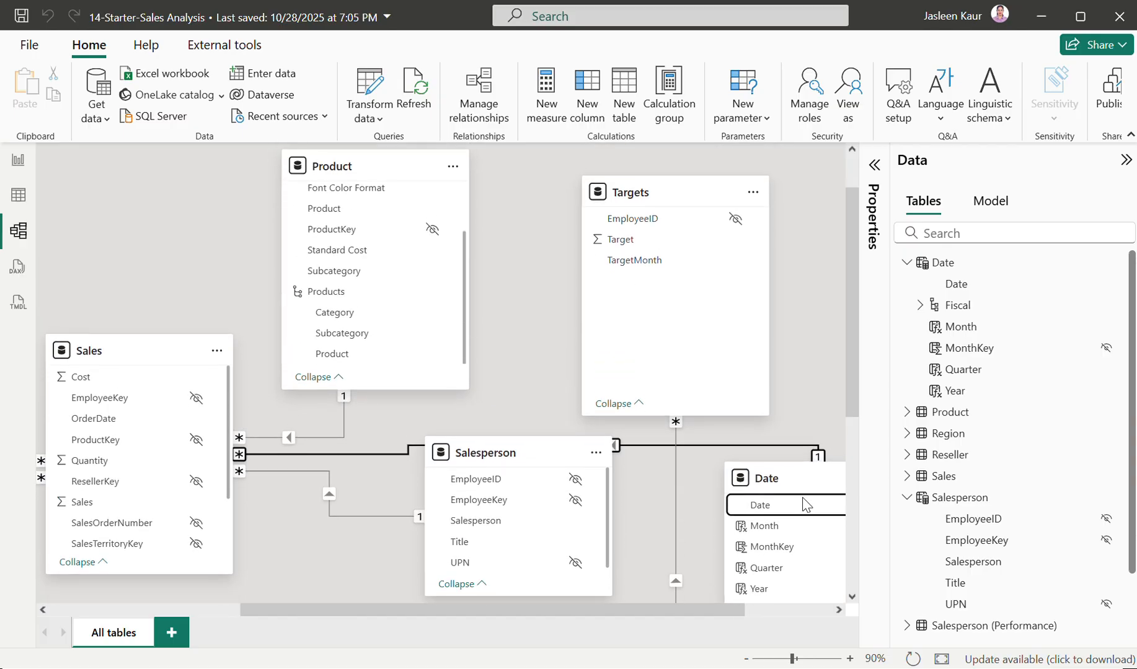
drag(791, 512, 648, 262)
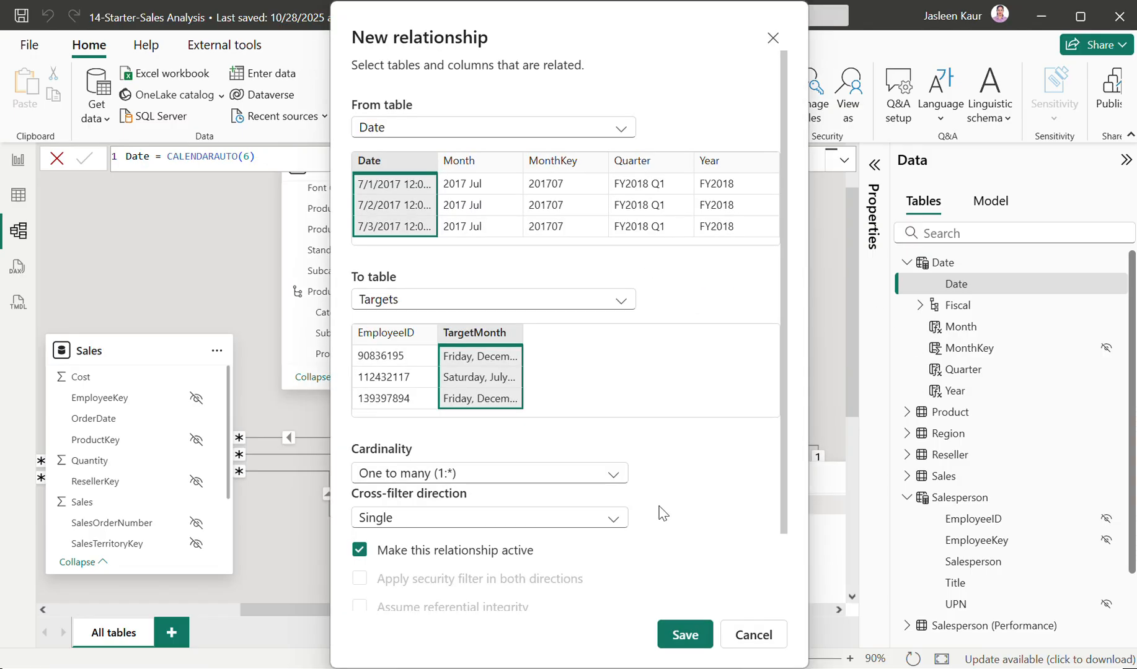
click(678, 639)
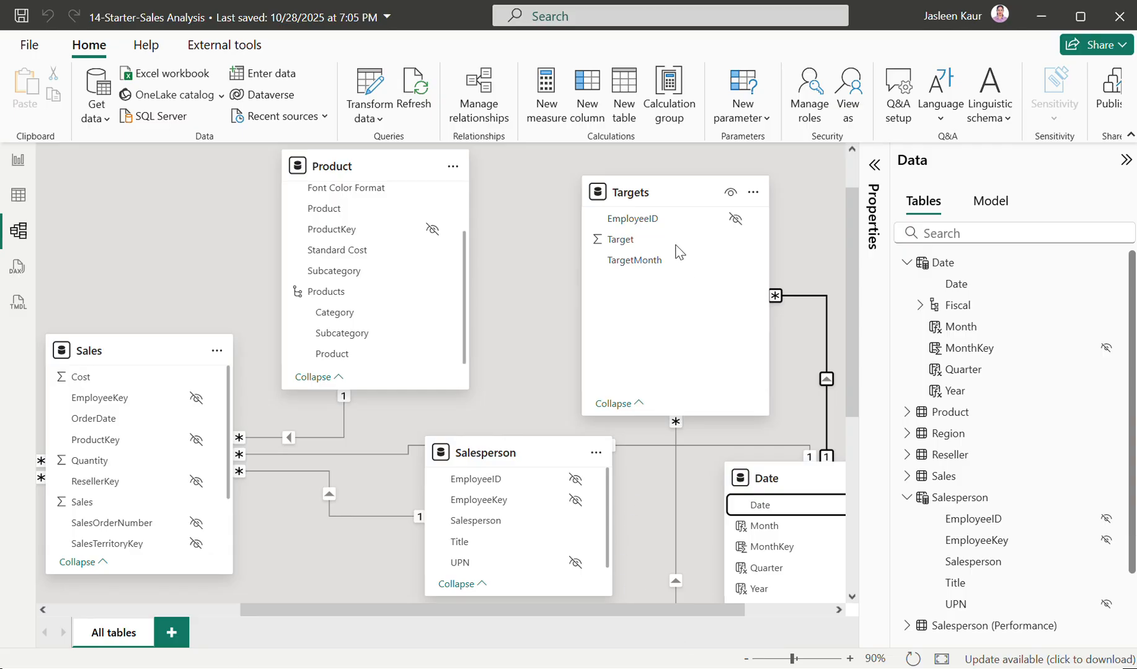
- Hide the Targets table's TargetMonth column and the Sales table's OrderDate column from the report view
mouse_move(715, 263)
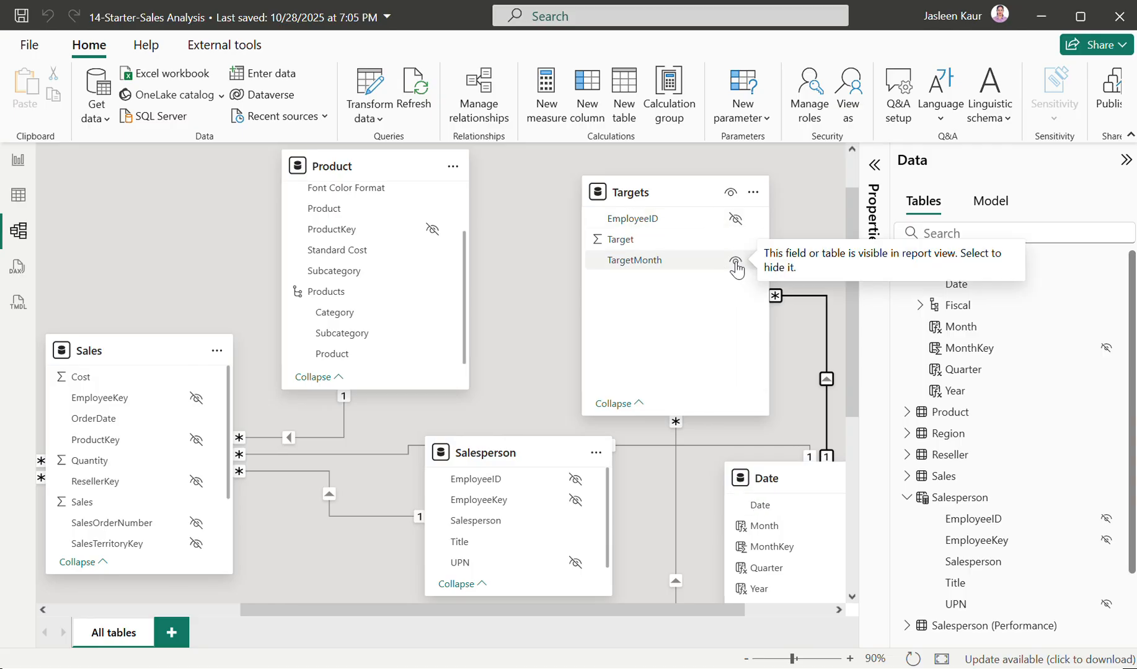
click(736, 263)
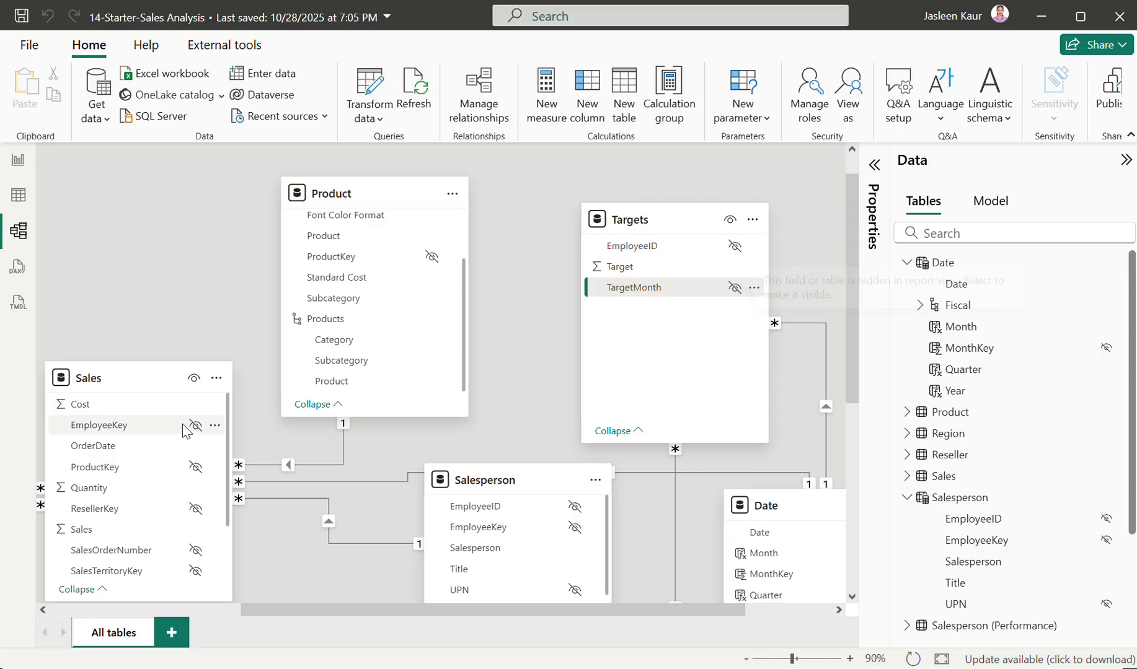
click(195, 448)
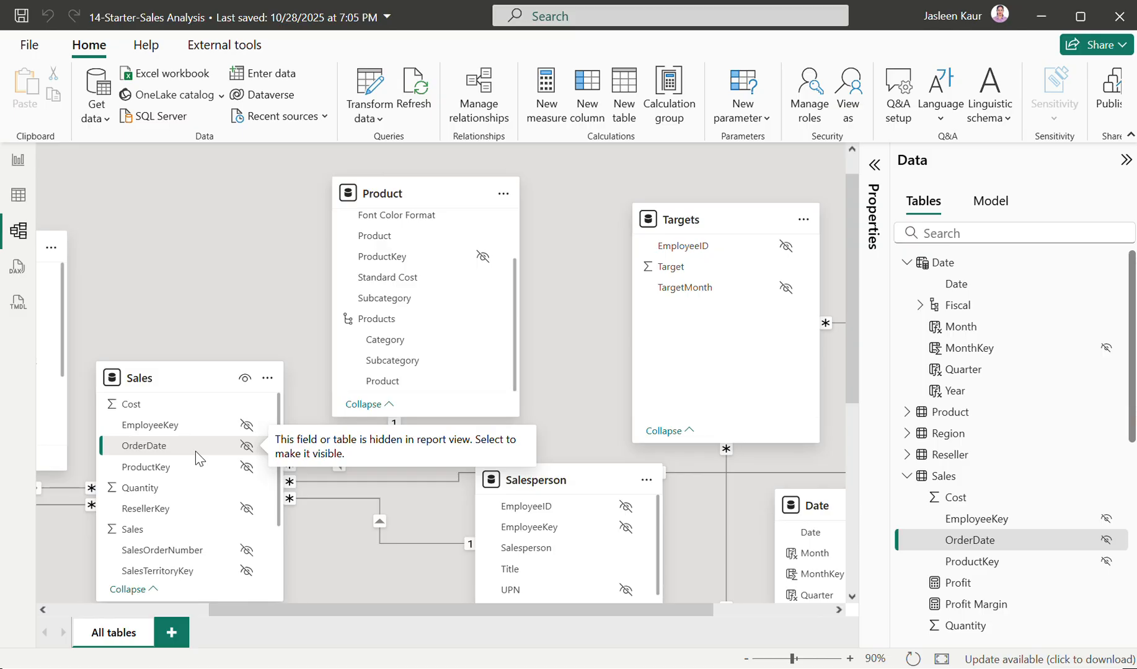
- In the report view, mark the Date table as a date table using its Date column and save the setting
click(16, 164)
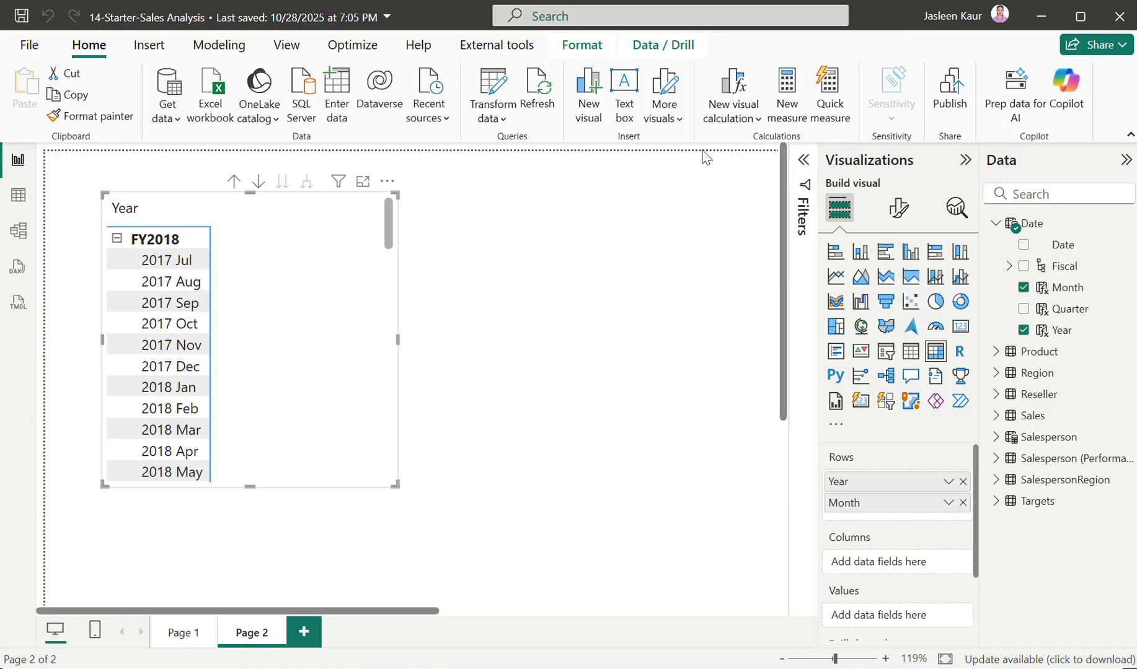
click(1074, 229)
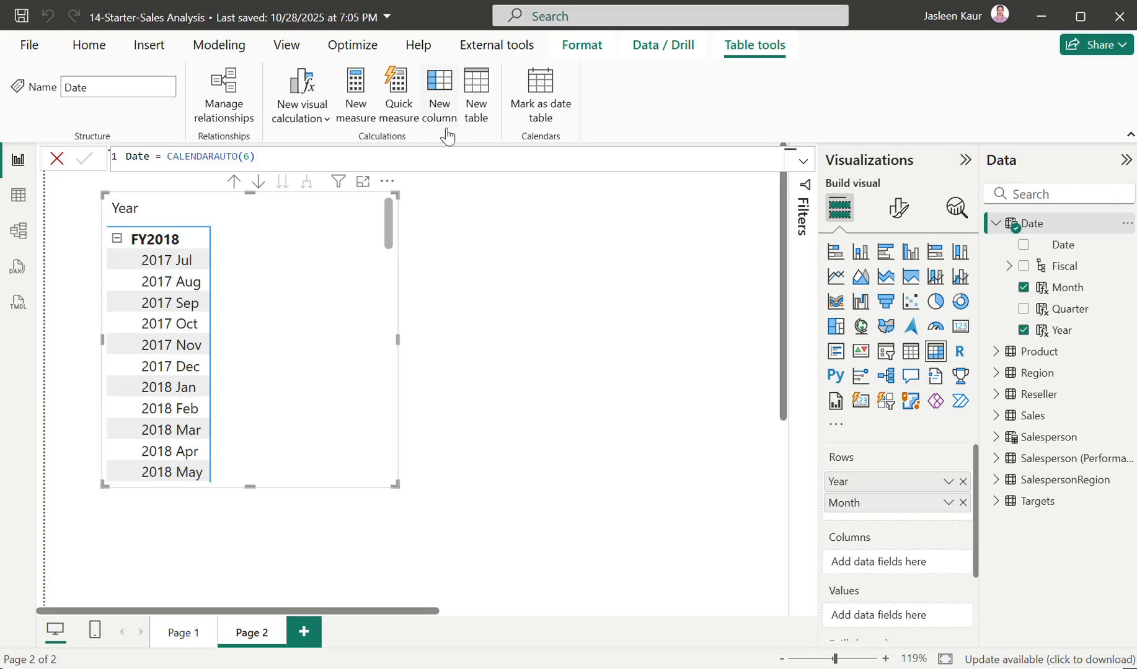
click(544, 122)
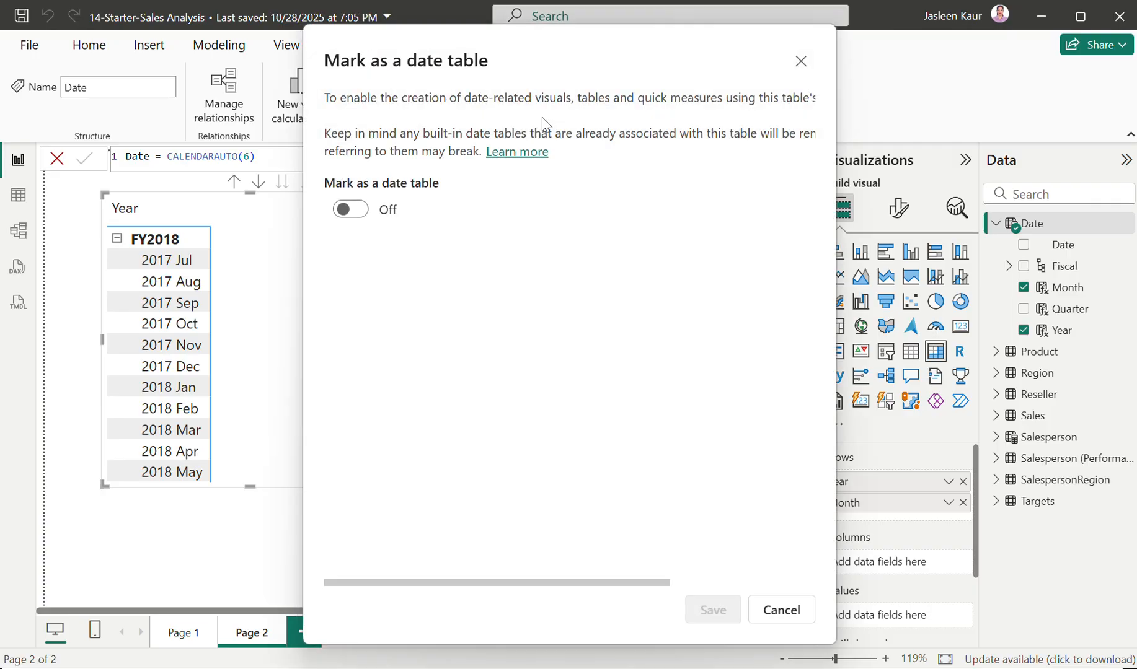
click(362, 211)
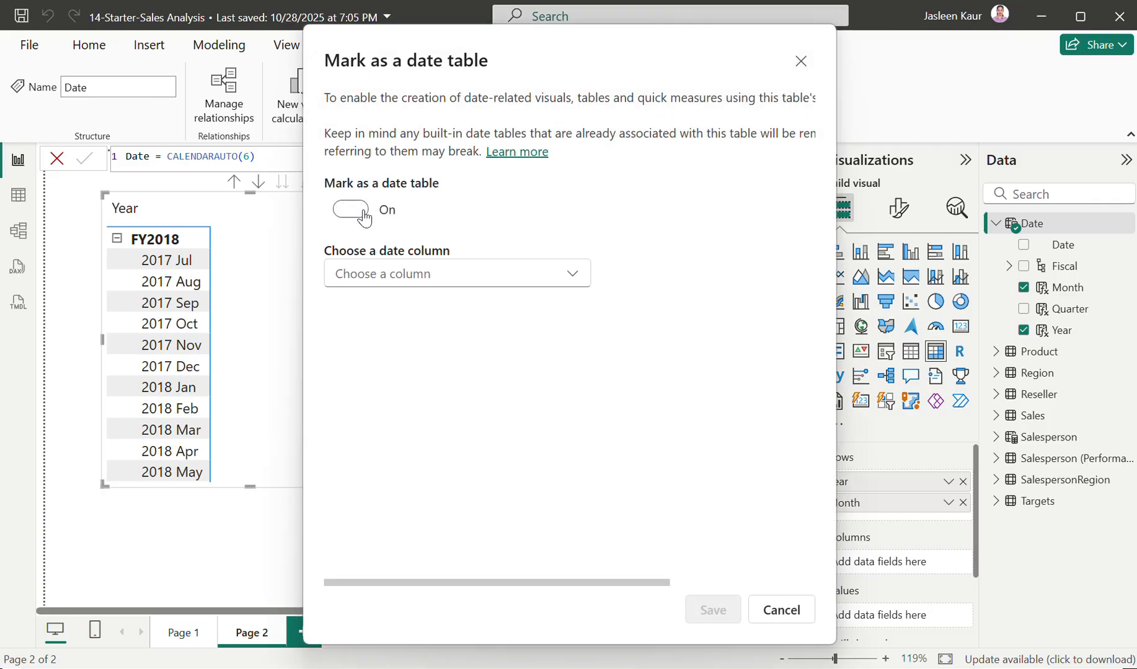
click(575, 280)
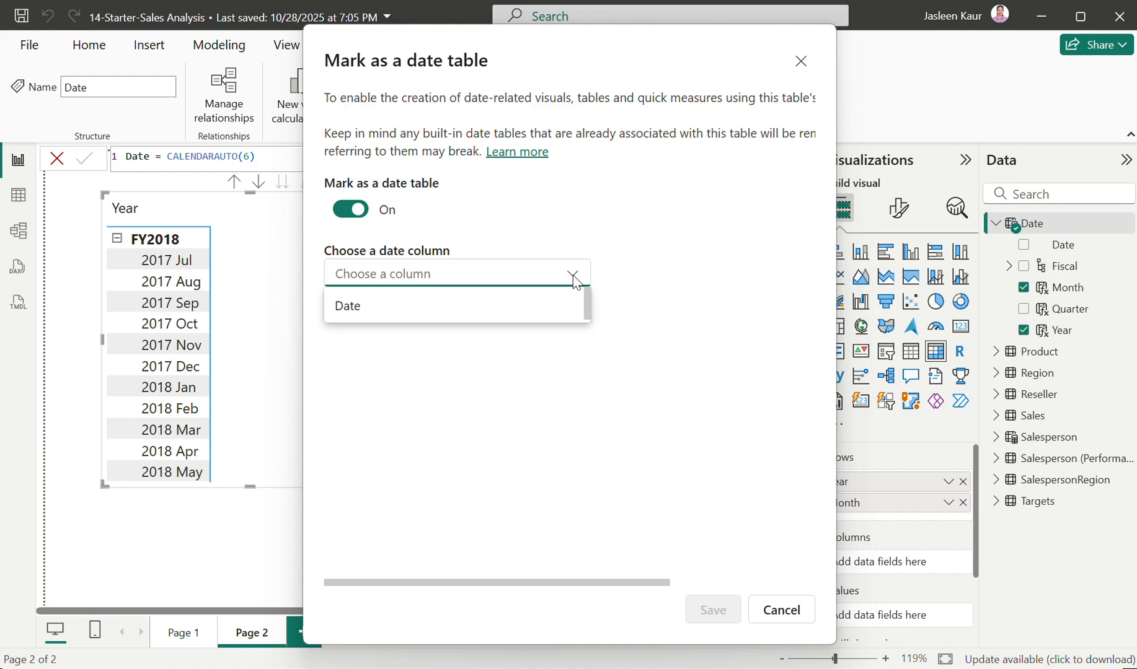
click(473, 313)
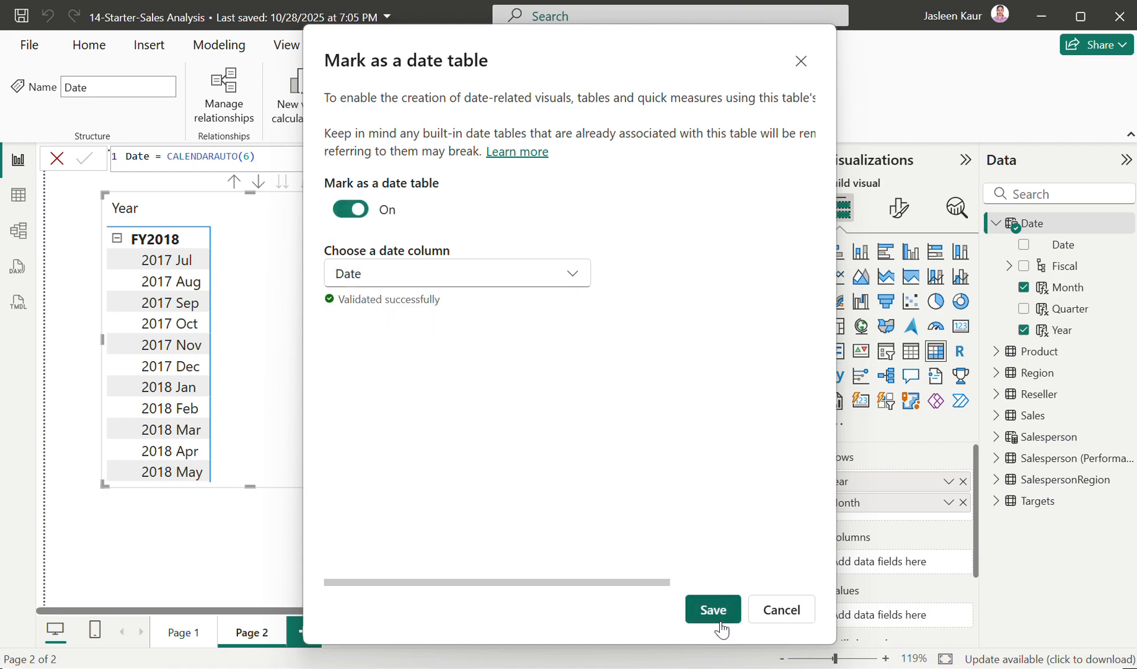
click(713, 622)
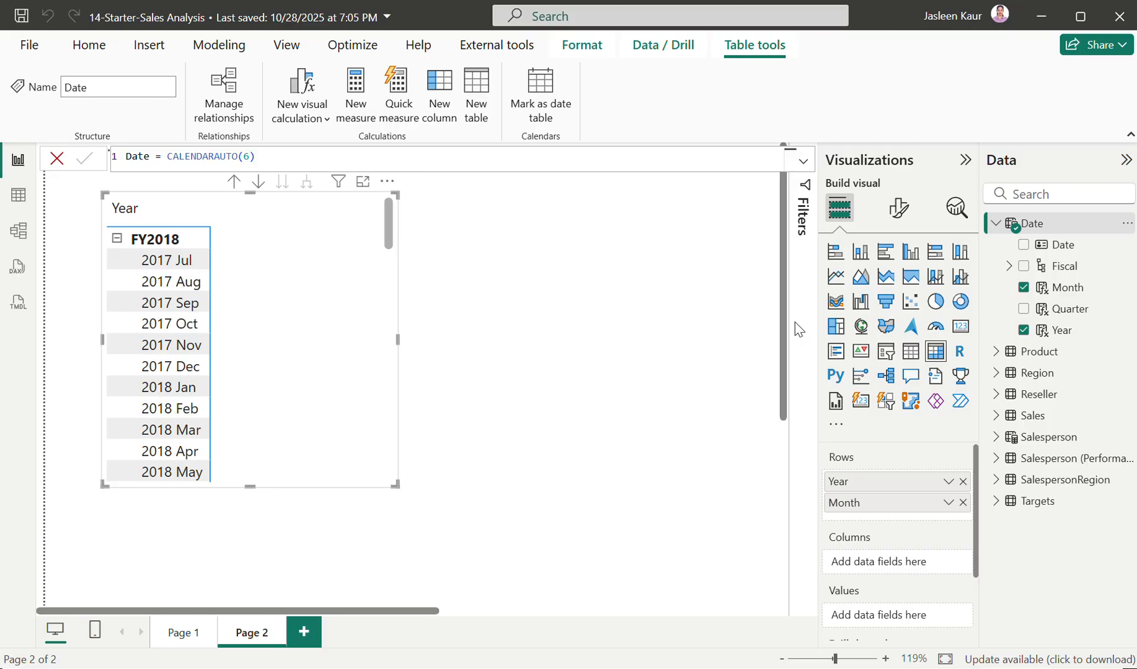
- Save the 14-Starter-Sales Analysis report file
click(21, 22)
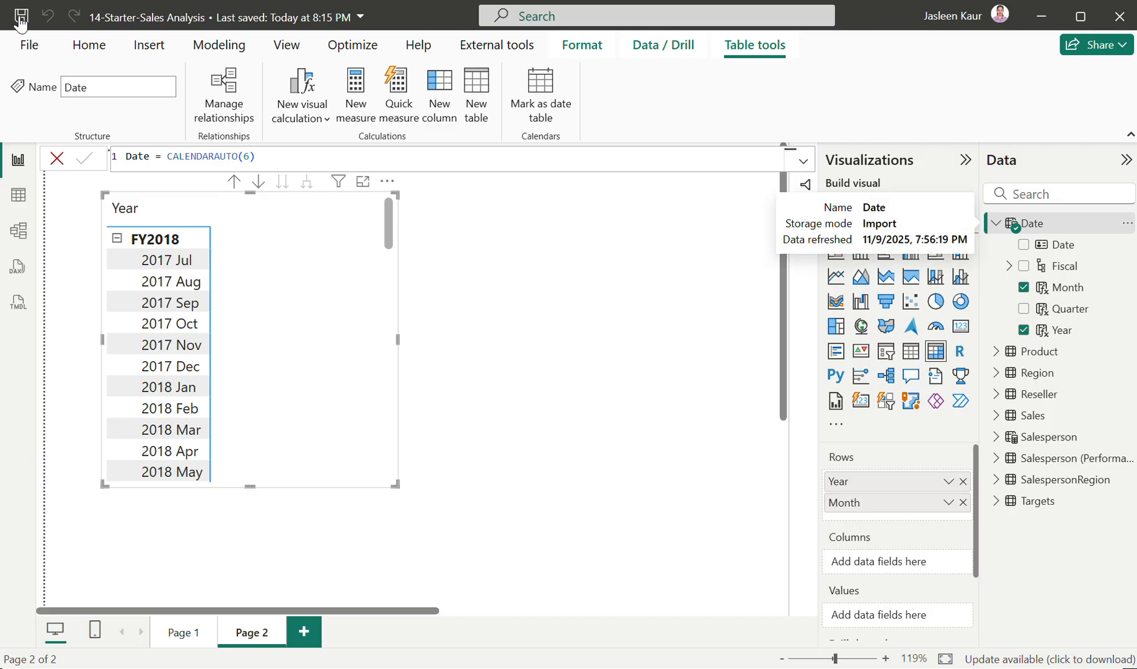
click(29, 46)
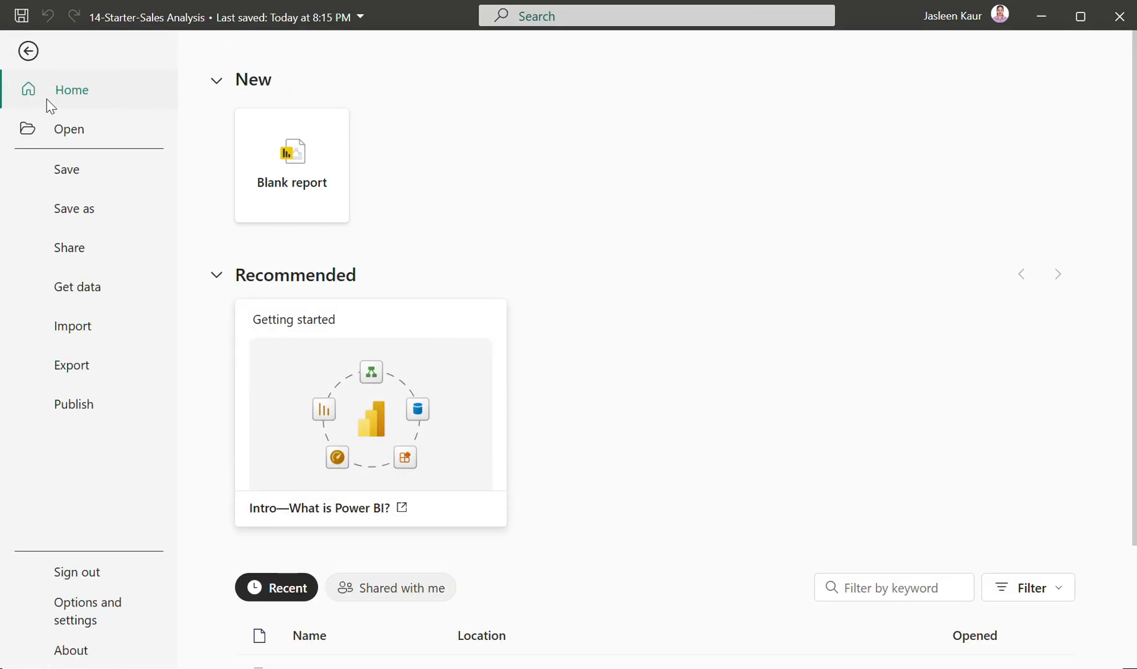
click(75, 173)
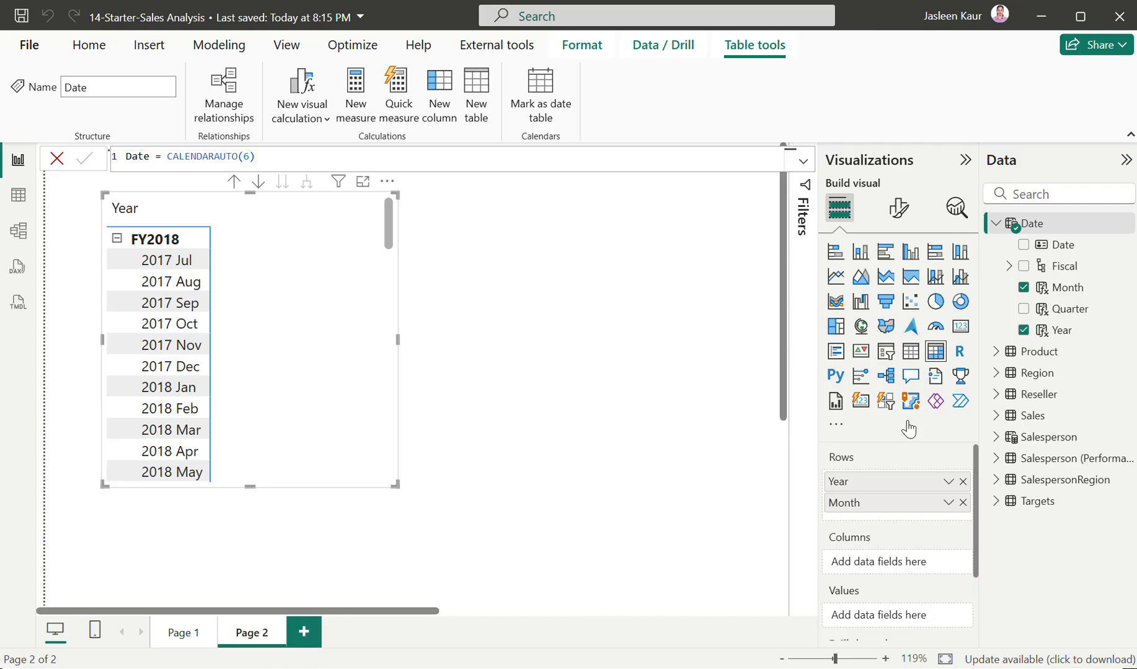
- Add the Sales table's Unit Price column to the Page 2 matrix as values and review its available aggregation options
click(996, 417)
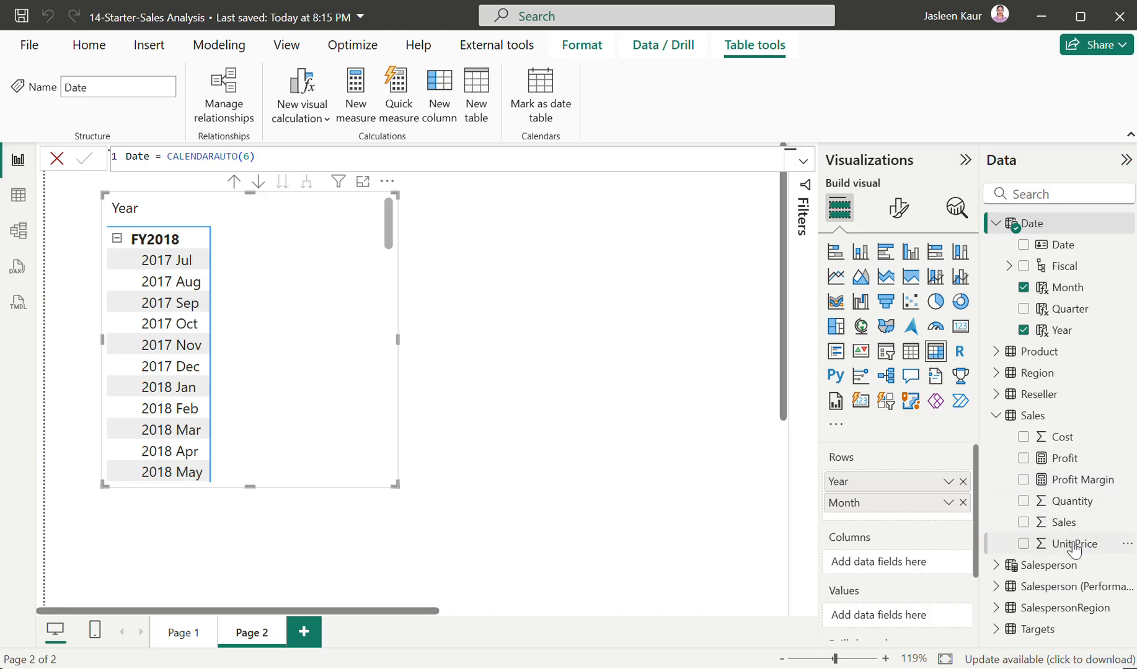
drag(1074, 544, 300, 233)
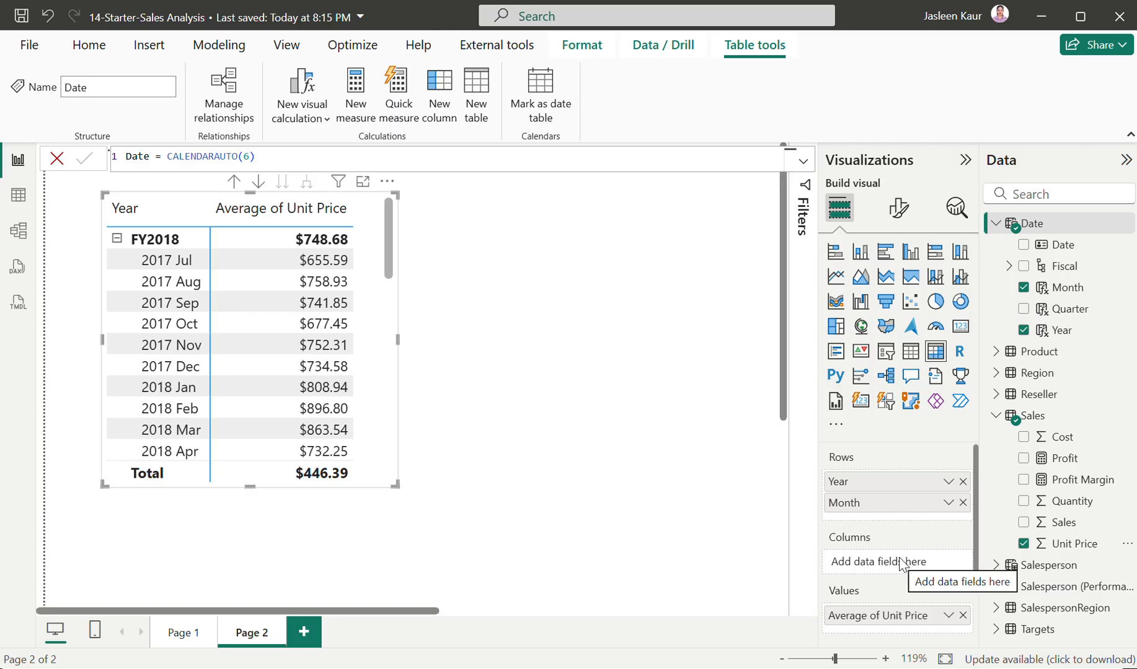
scroll(899, 561, down, 3)
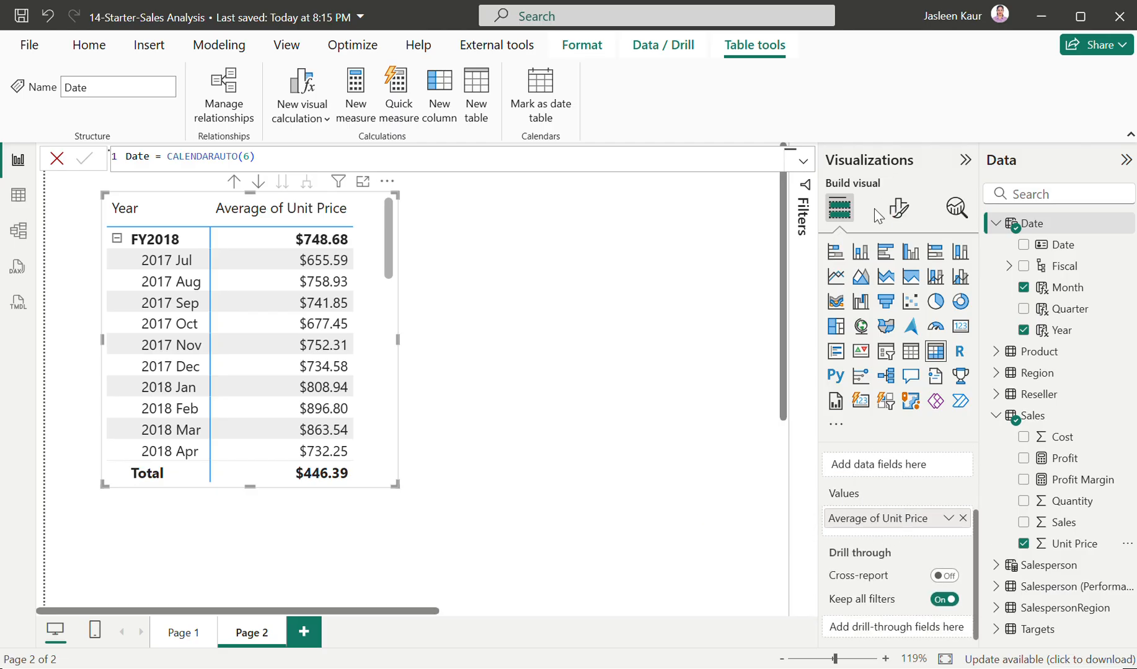
scroll(874, 496, up, 3)
scroll(874, 495, up, 3)
scroll(868, 493, down, 4)
click(947, 519)
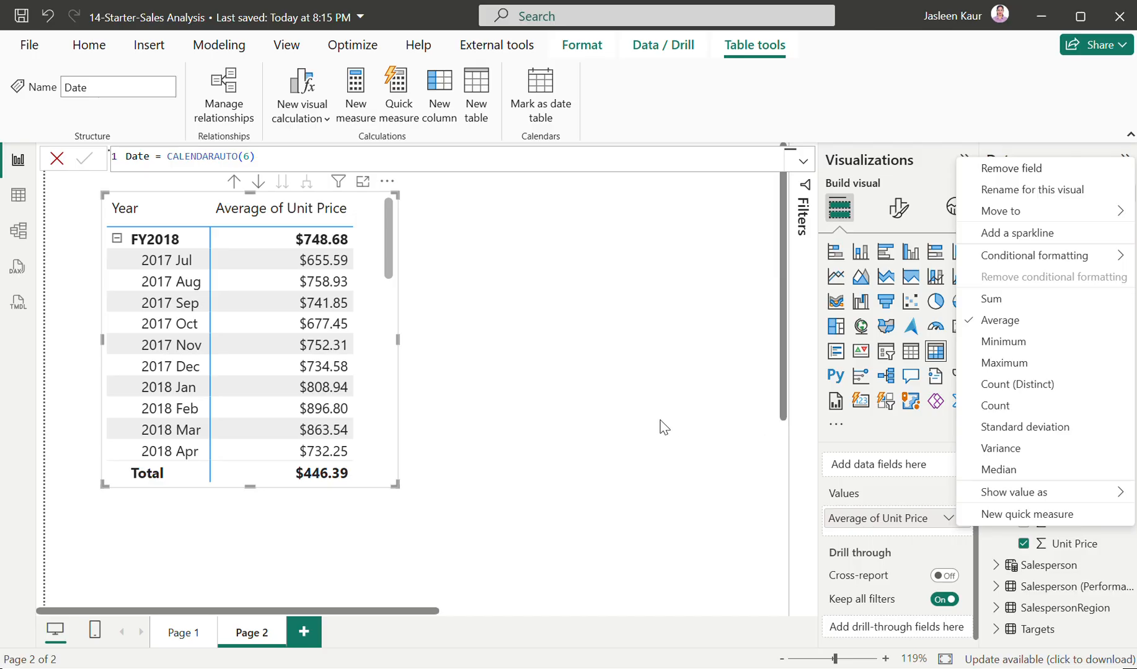
scroll(635, 406, down, 1)
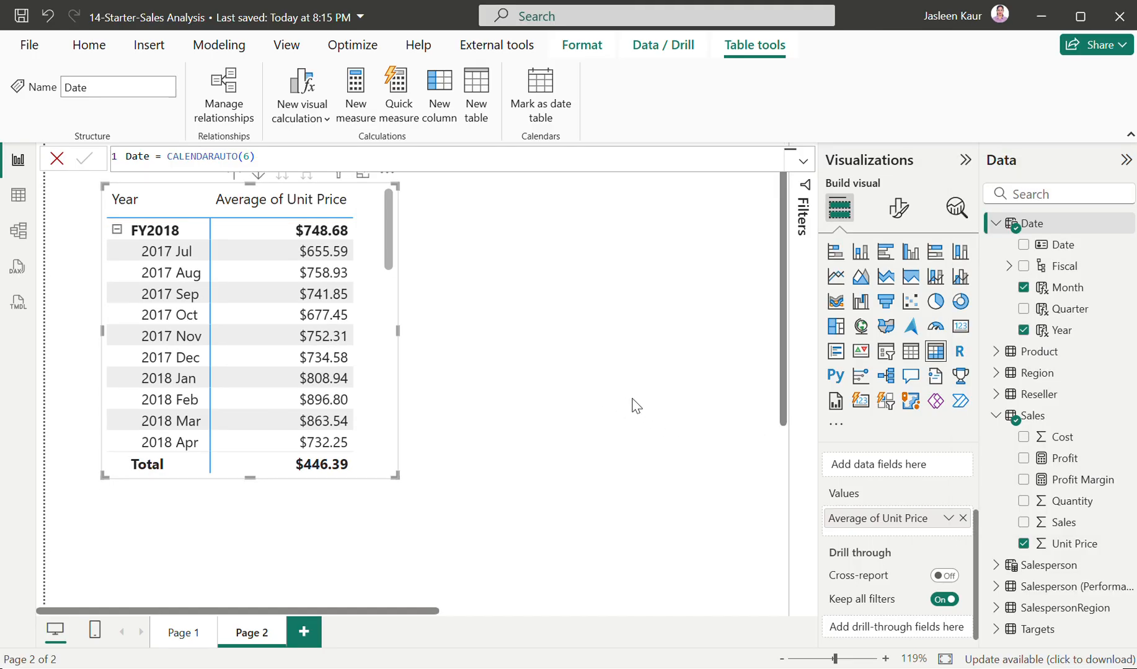
- Collapse the Date table in the field list and copy the Avg Price measure definition from 14-Snippets.txt in Notepad
click(995, 225)
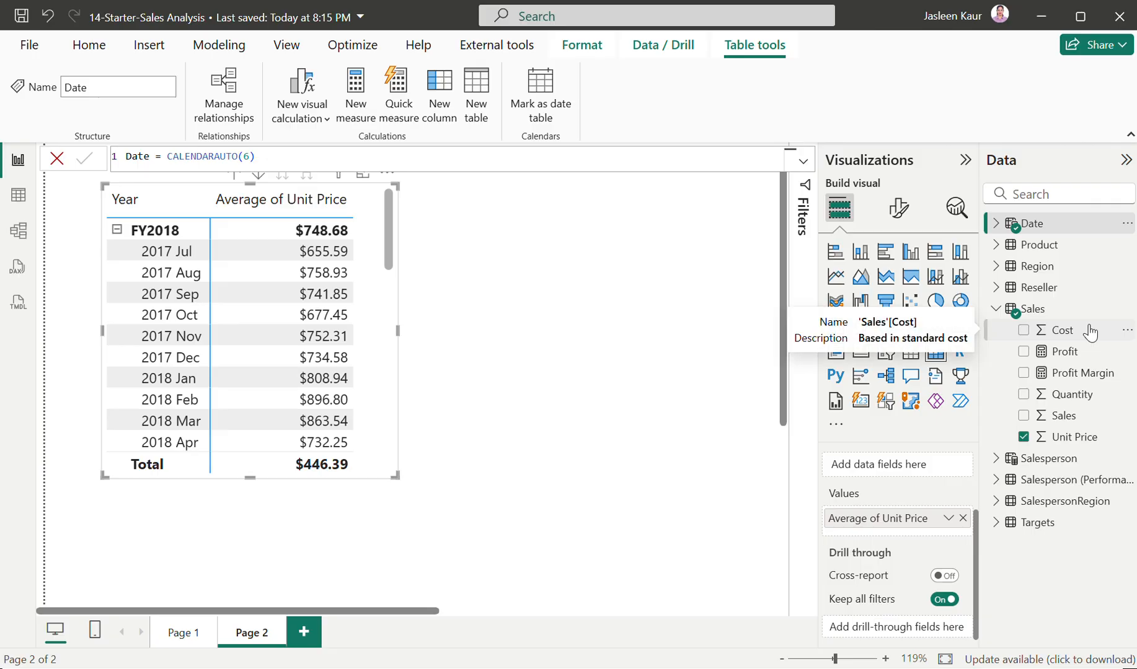
click(1054, 315)
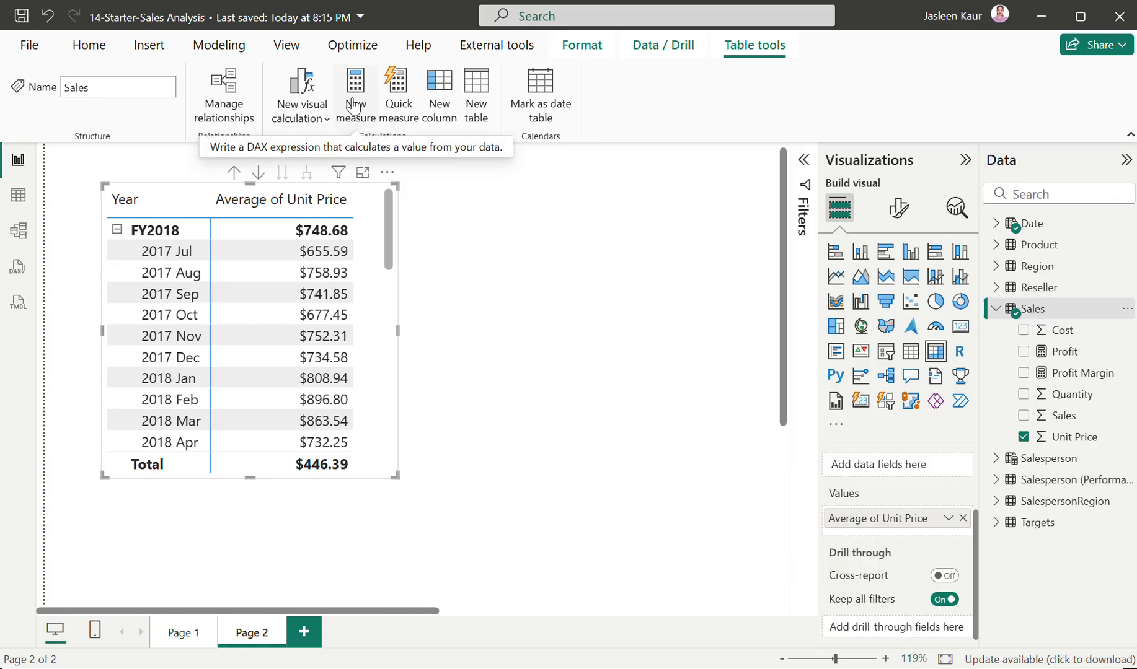
mouse_move(730, 668)
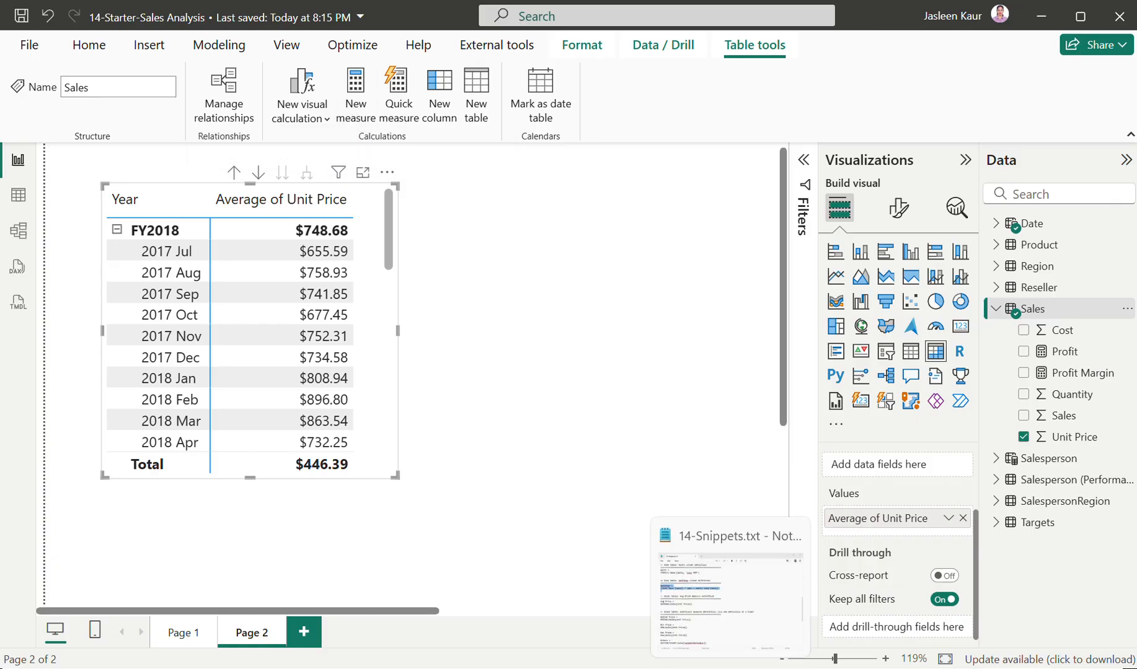
click(730, 595)
drag(319, 356, 81, 337)
key(ctrl+c)
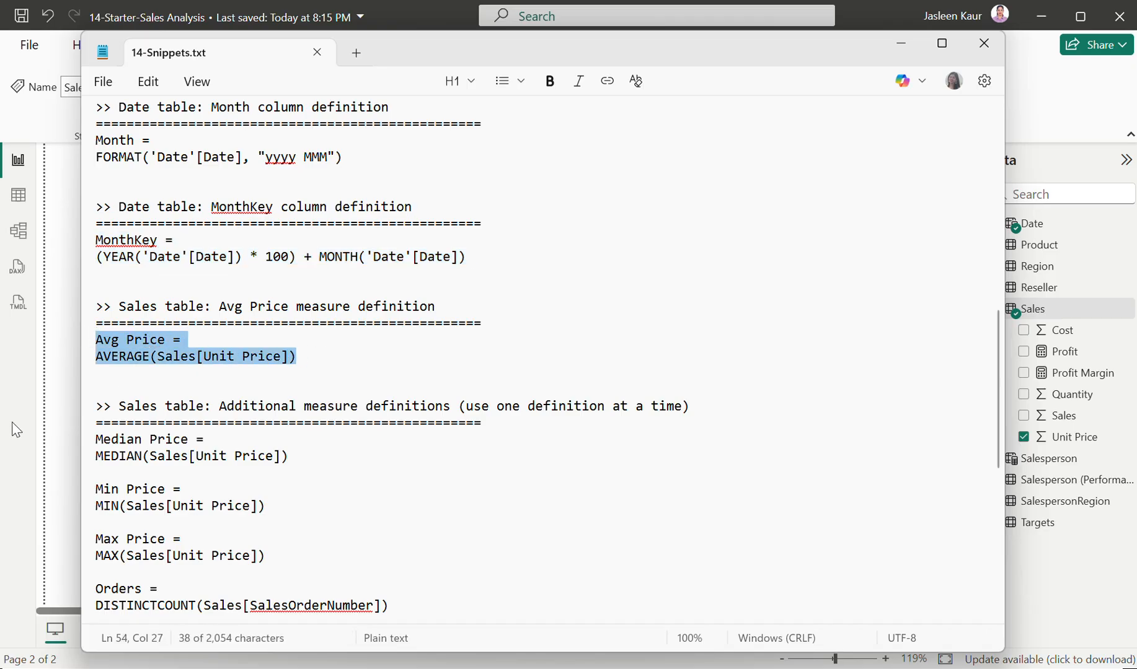
- Back in Power BI Desktop, create a Sales table measure from the copied definition: Avg Price = AVERAGE(Sales[Unit Price])
click(62, 450)
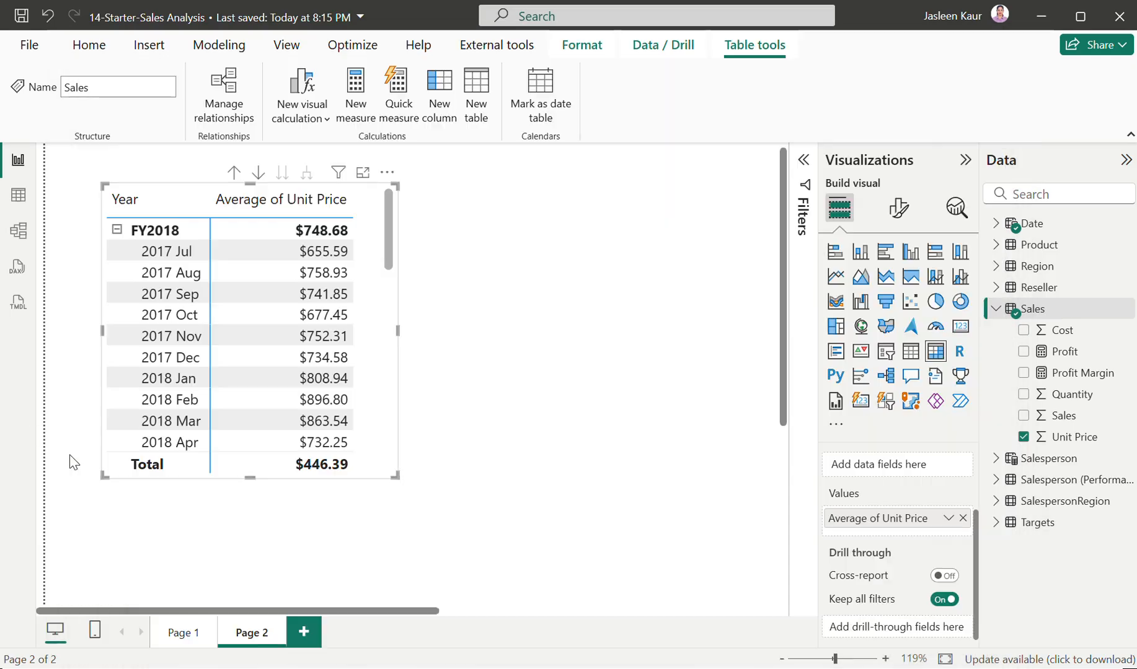
click(1039, 310)
click(357, 102)
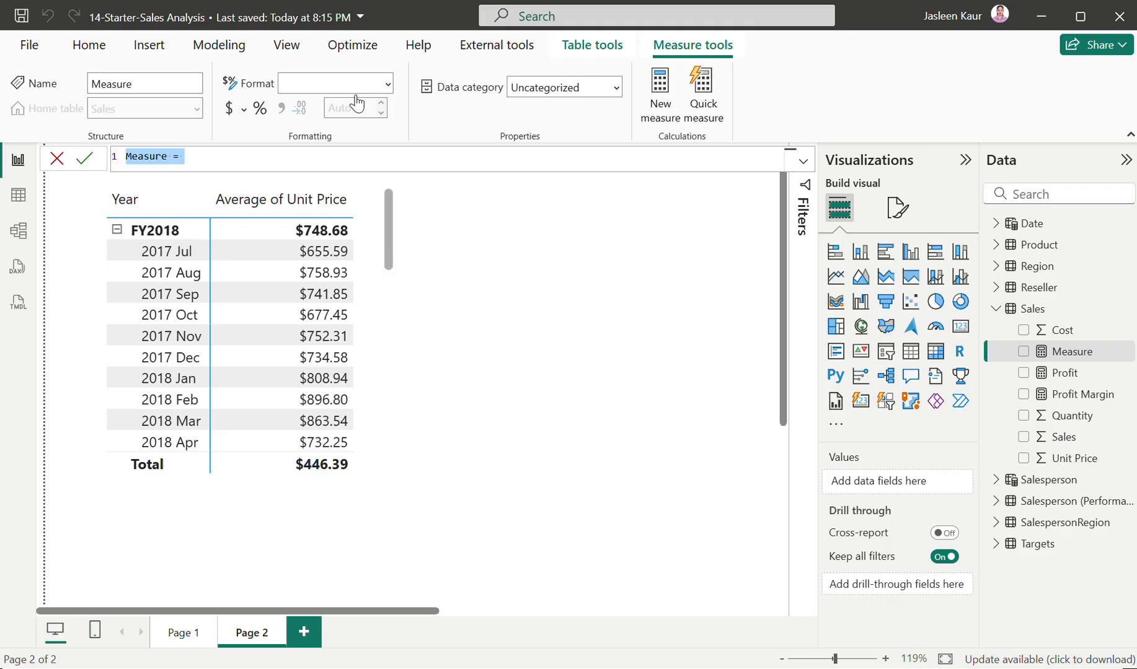
key(ctrl+v)
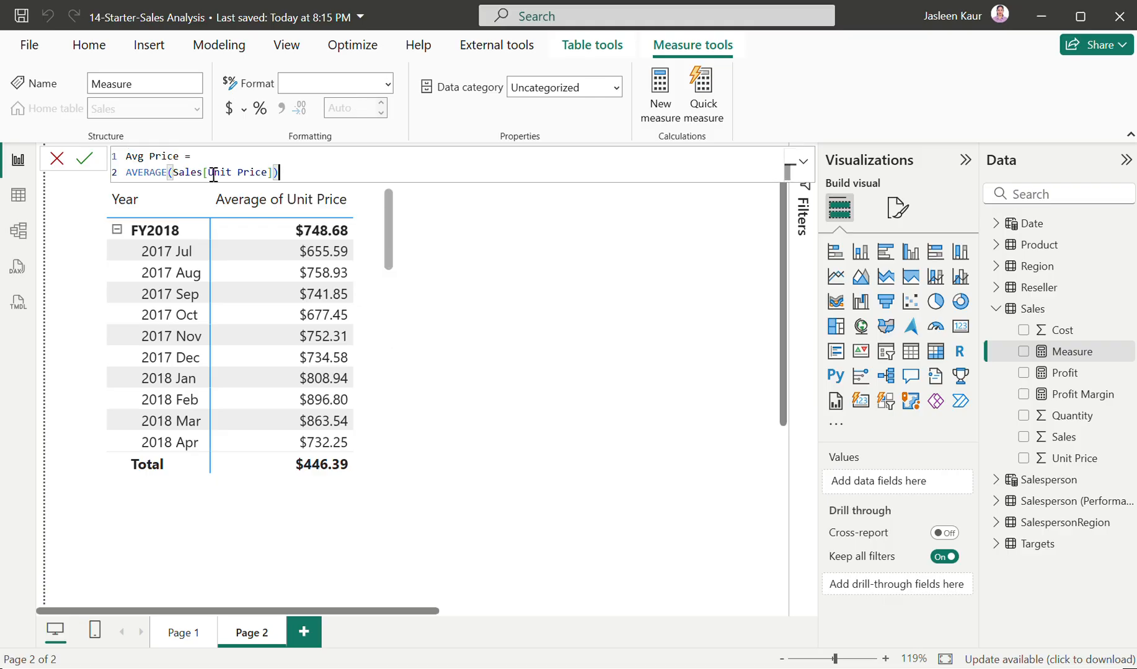
scroll(317, 173, up, 2)
scroll(317, 173, down, 1)
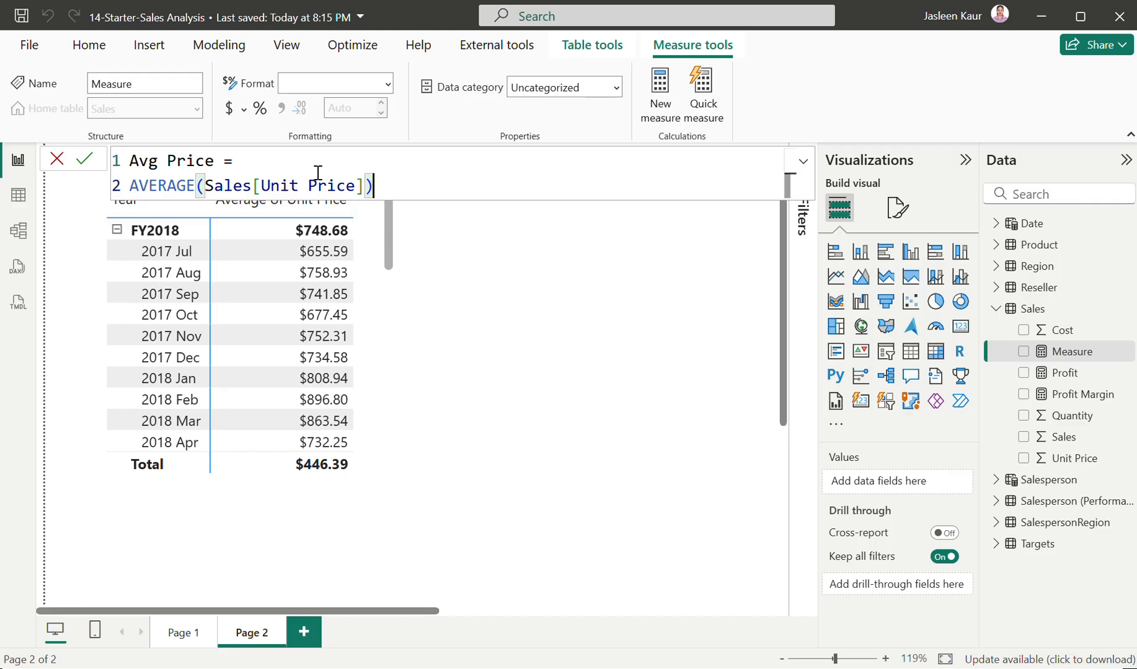
scroll(317, 173, up, 1)
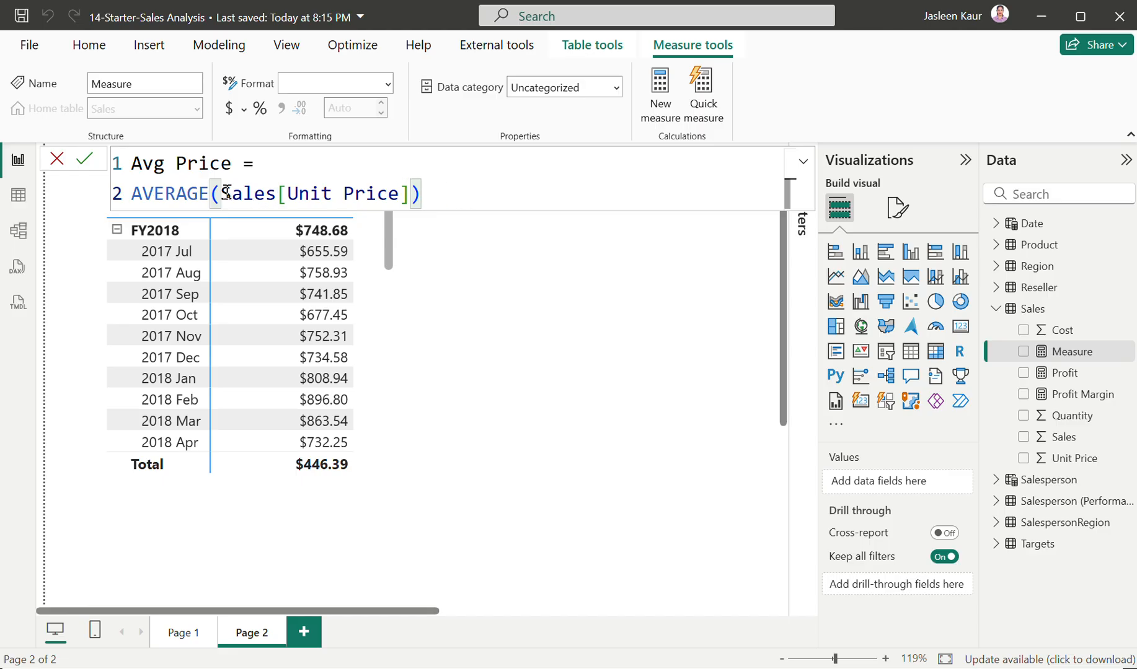
click(85, 165)
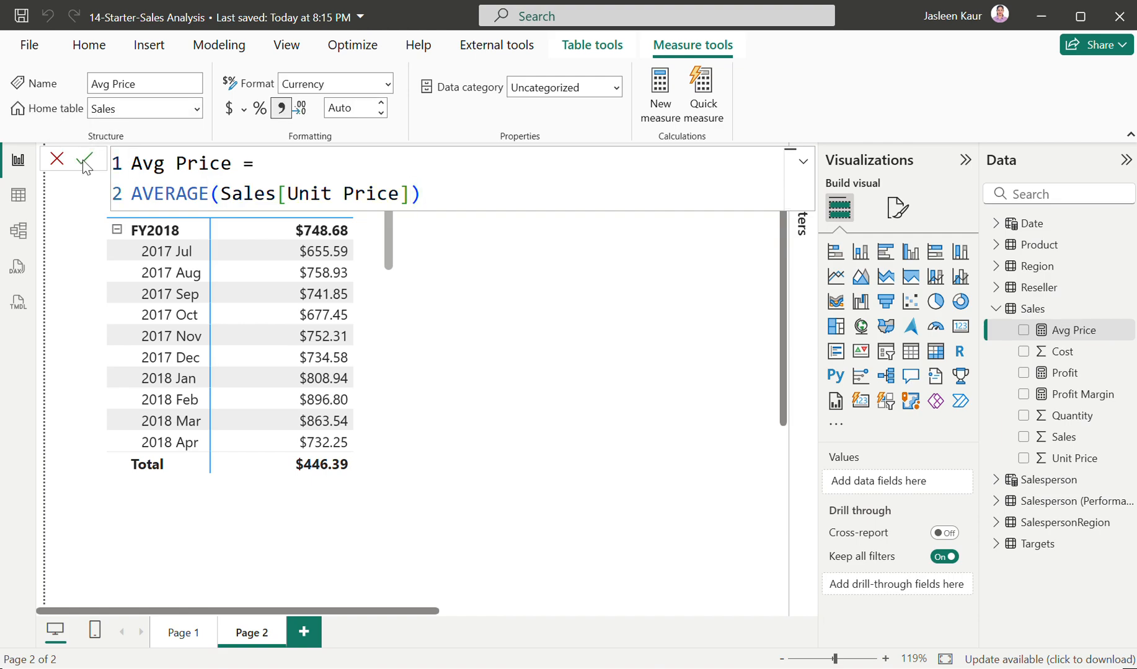
click(86, 166)
click(804, 166)
click(804, 166)
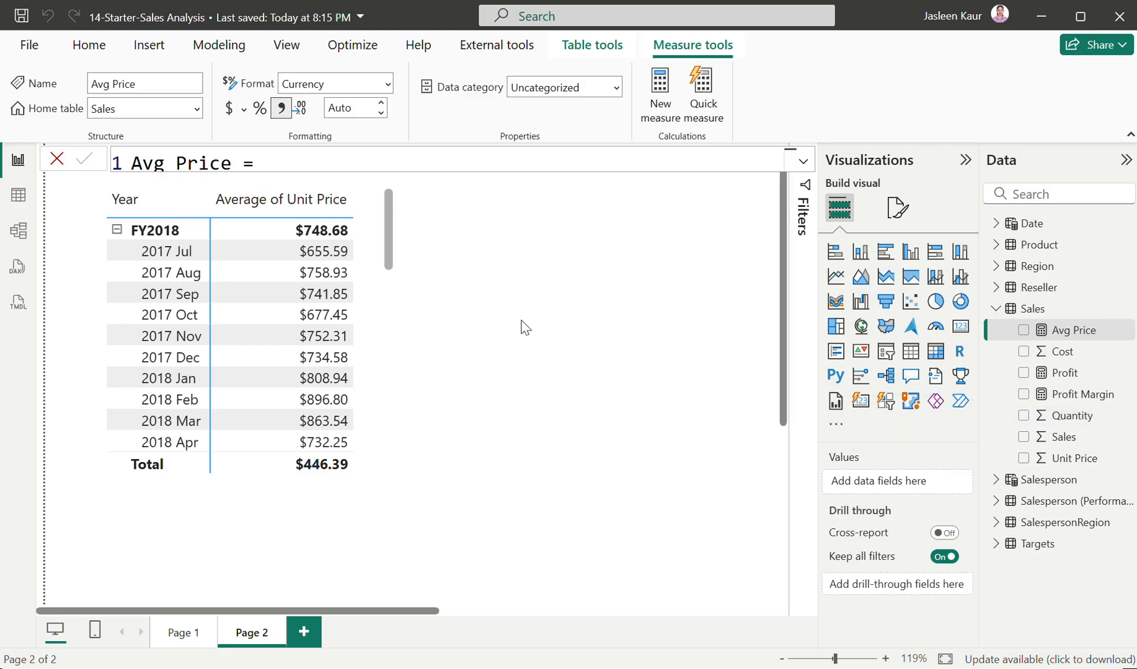
- Widen the Page 2 matrix and add the Avg Price measure as a second value column beside Average of Unit Price
click(379, 365)
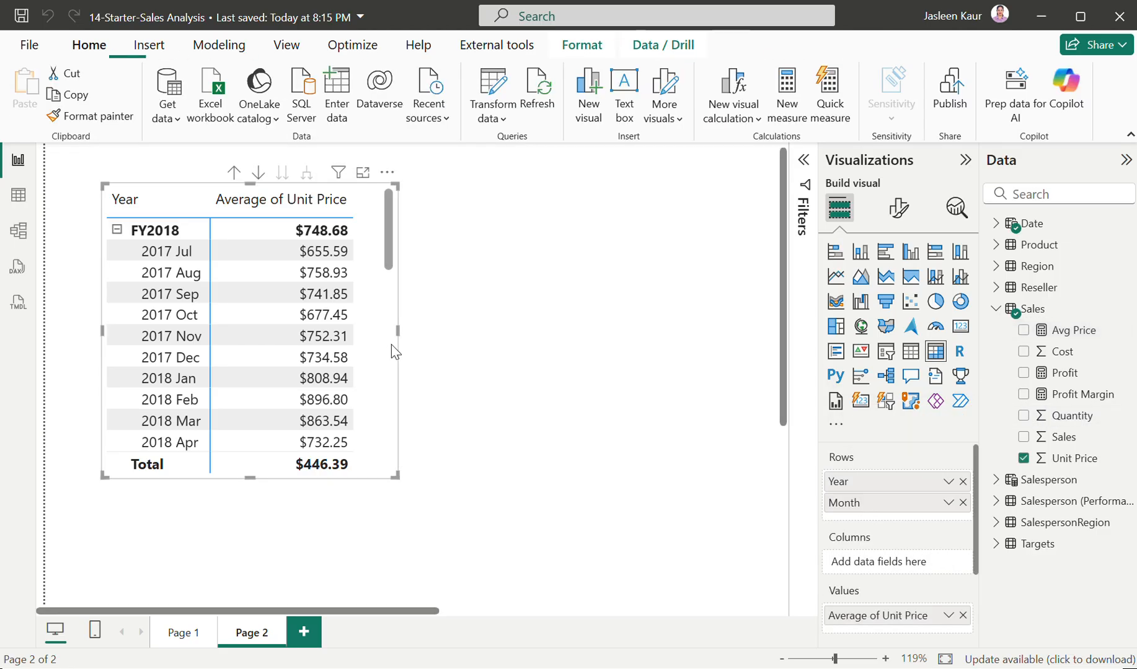
drag(397, 333, 595, 340)
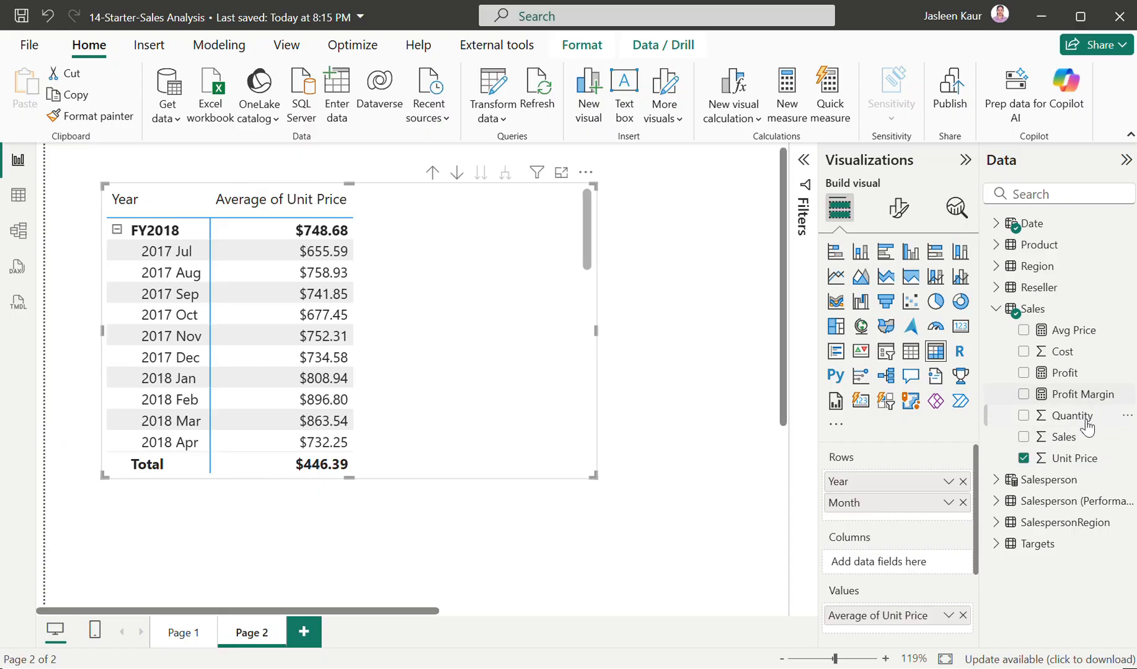
drag(1067, 338, 448, 207)
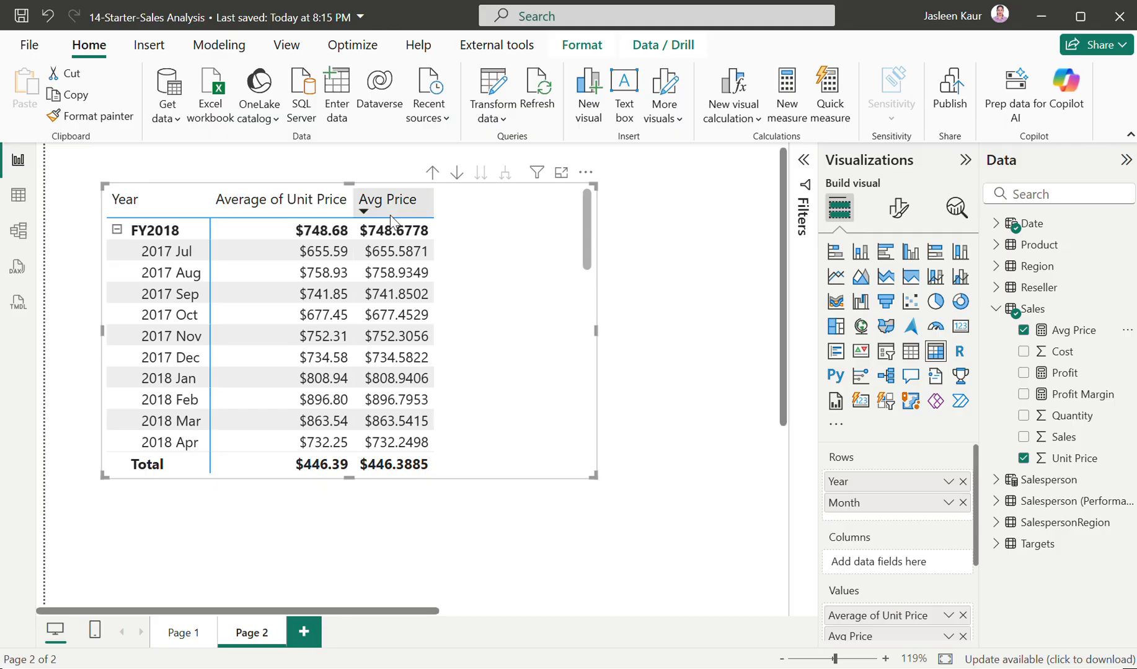
- Sort the matrix by Avg Price in descending order and review the options available for the Avg Price value field
click(409, 211)
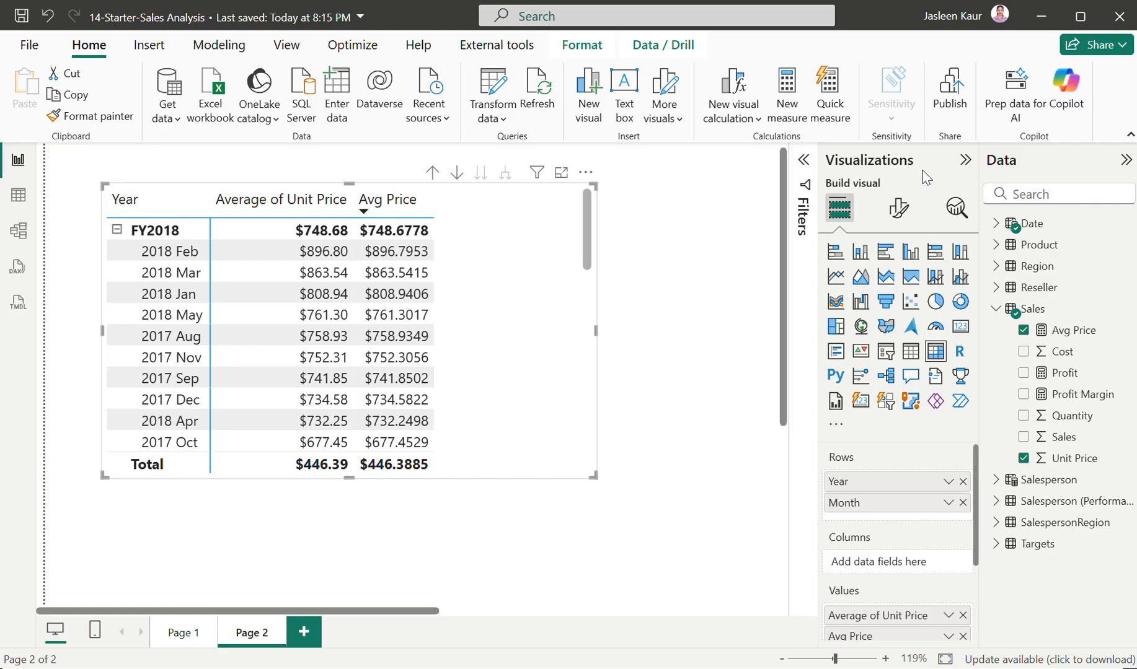
scroll(919, 496, down, 2)
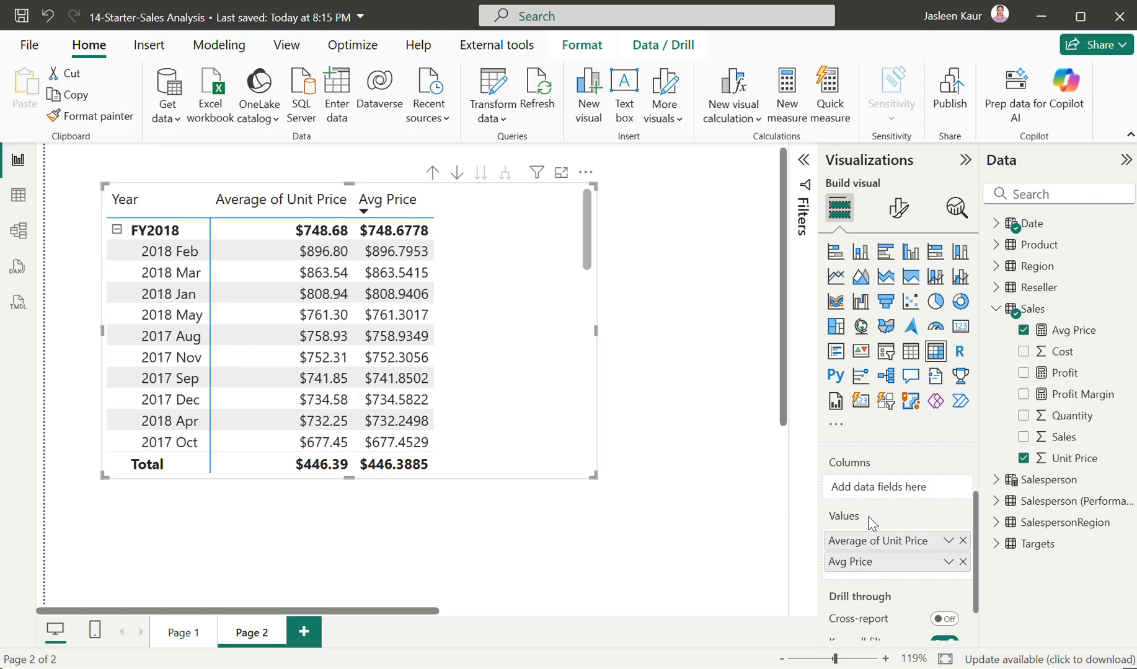
click(947, 563)
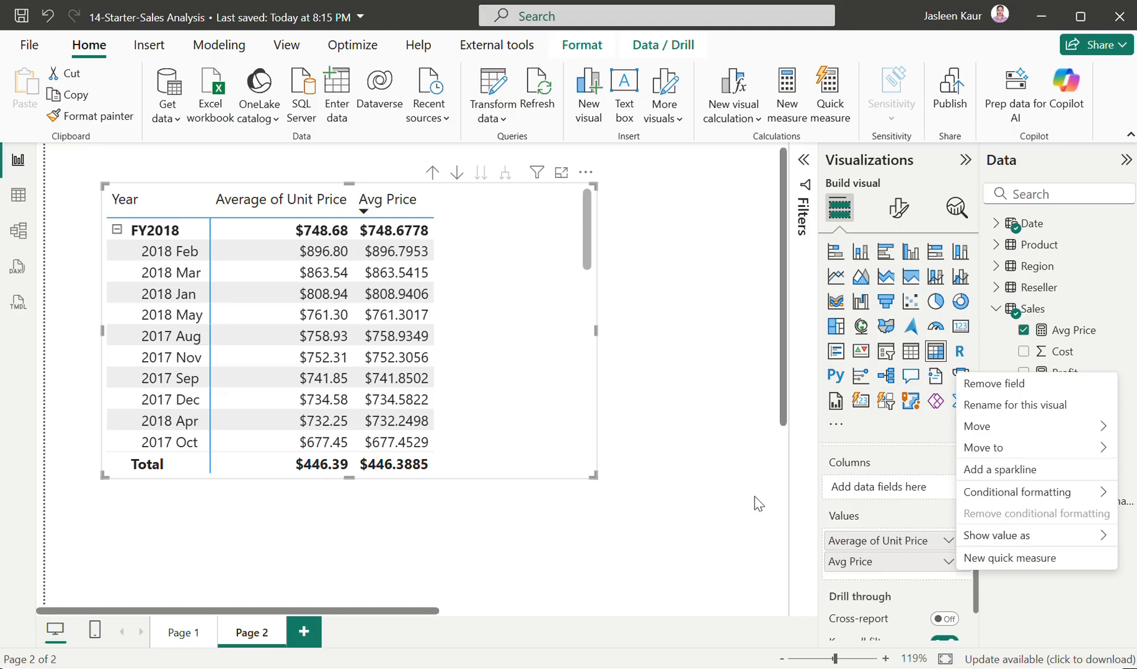
key(Escape)
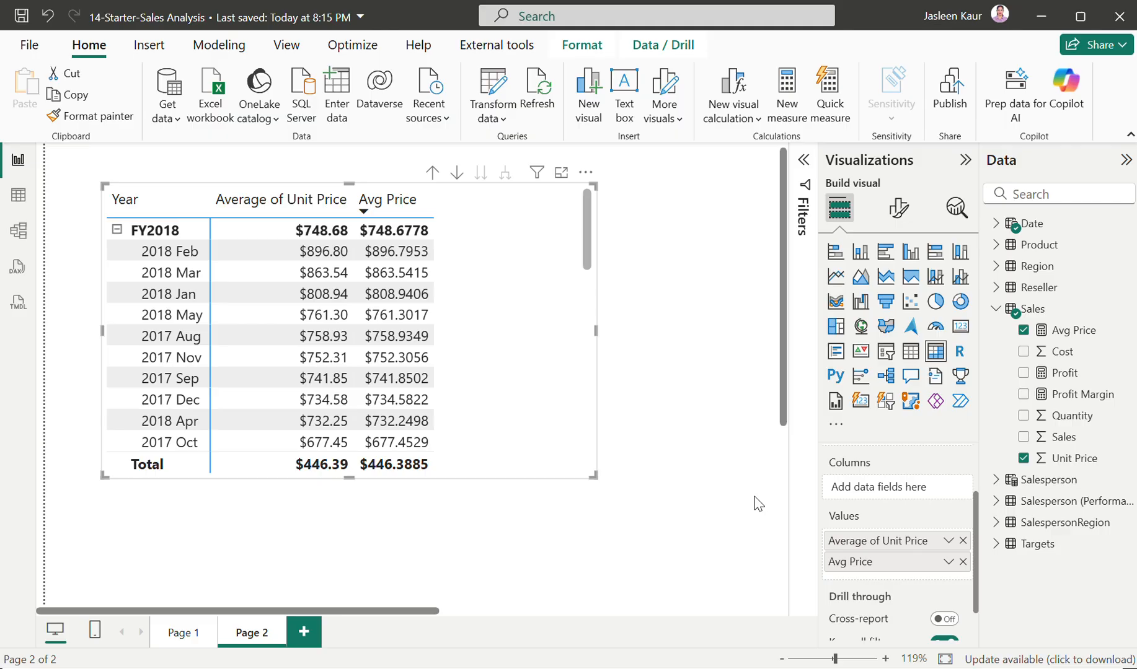
- Switch to 14-Snippets.txt in Notepad and copy the Median Price measure definition from the additional Sales measures
key(alt+Tab)
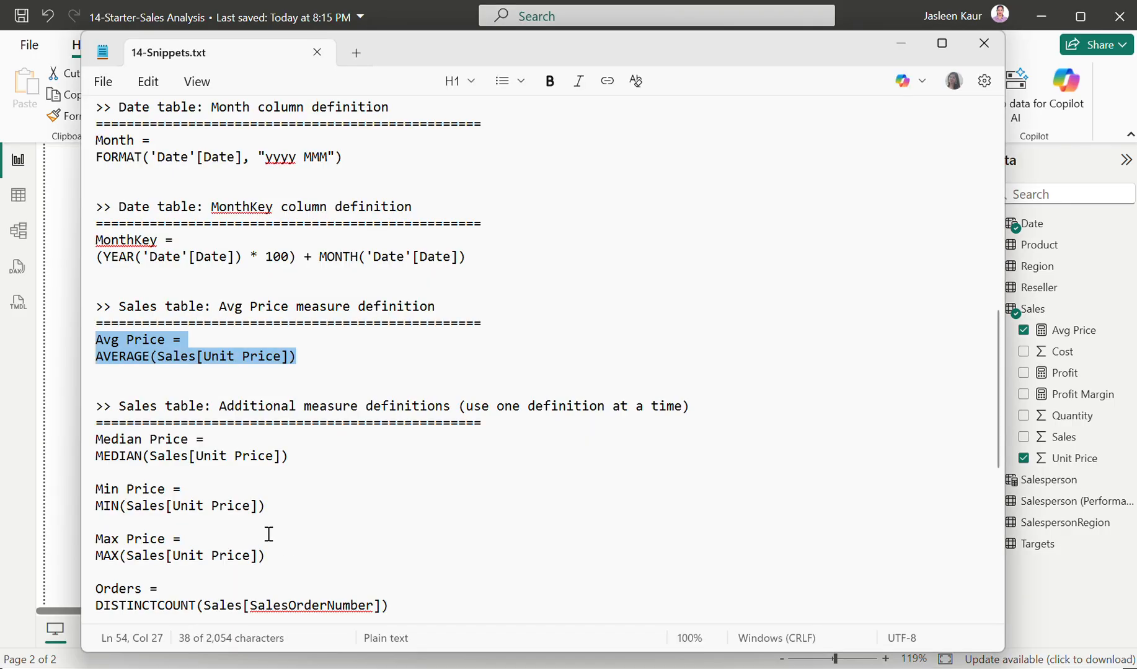
scroll(250, 501, down, 1)
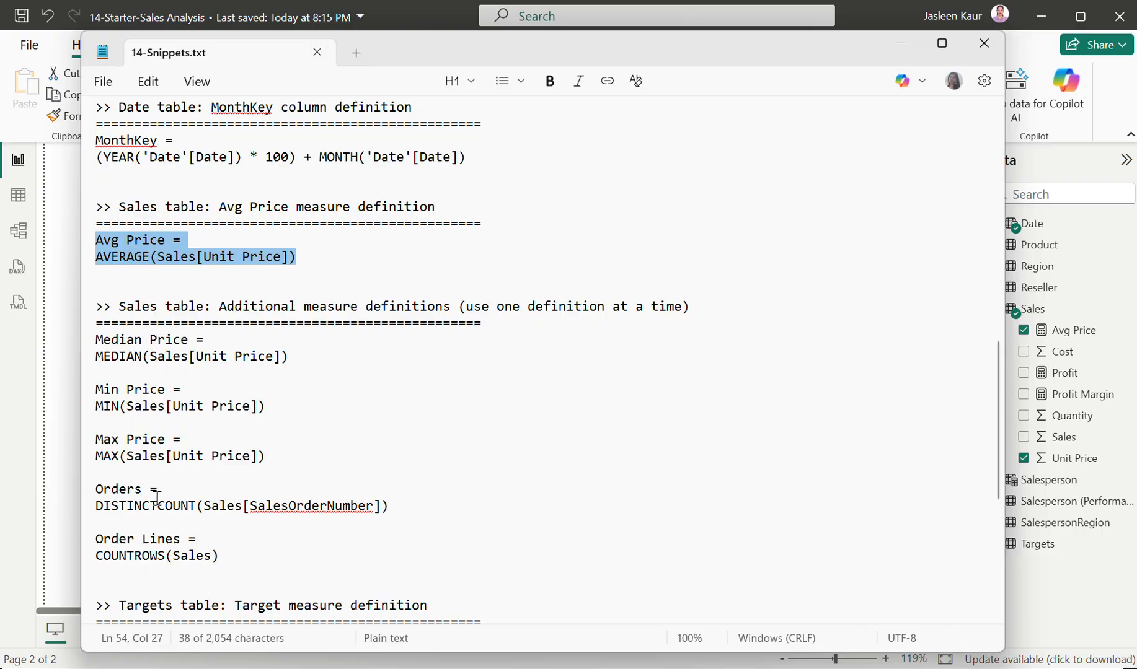
scroll(157, 499, down, 1)
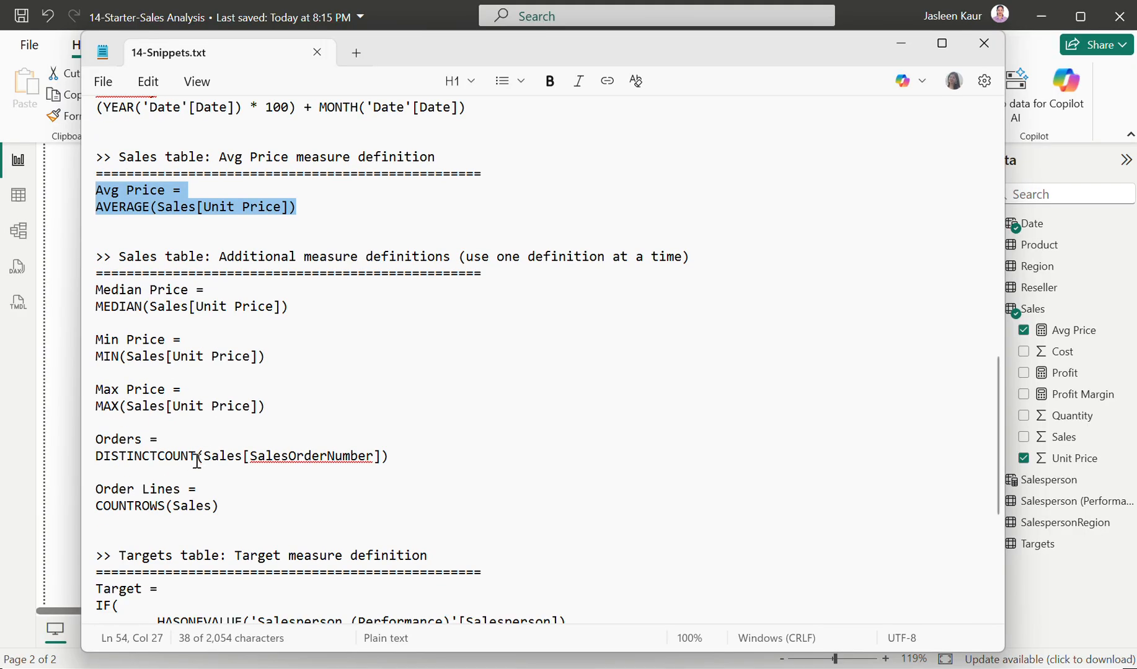
scroll(148, 455, down, 2)
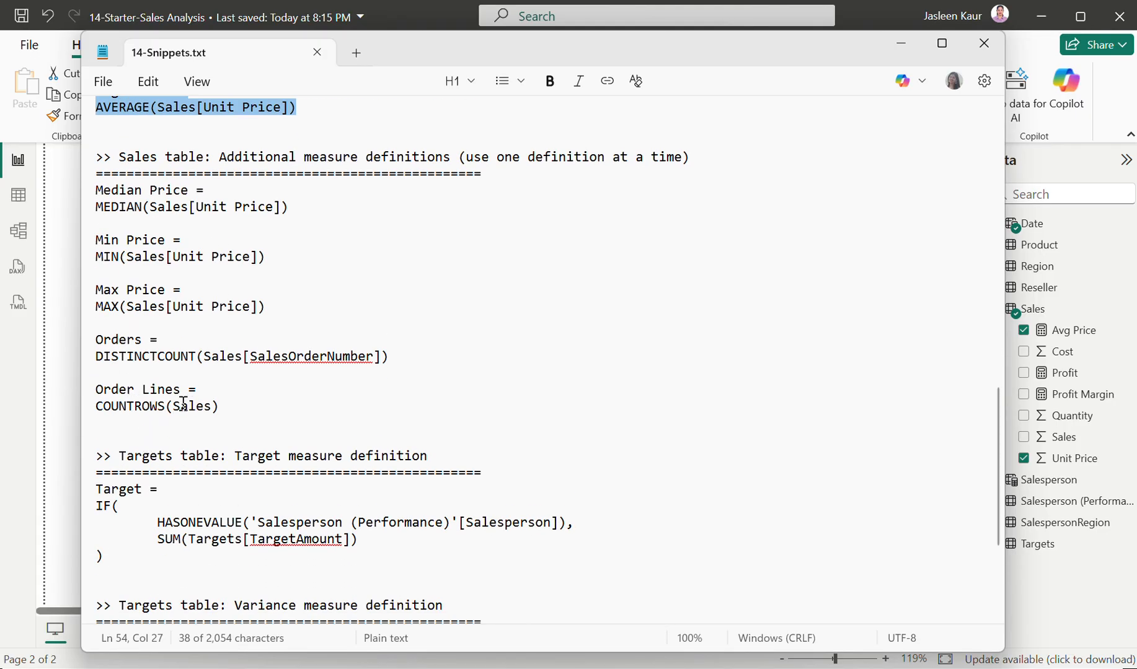
drag(288, 207, 85, 192)
key(ctrl+c)
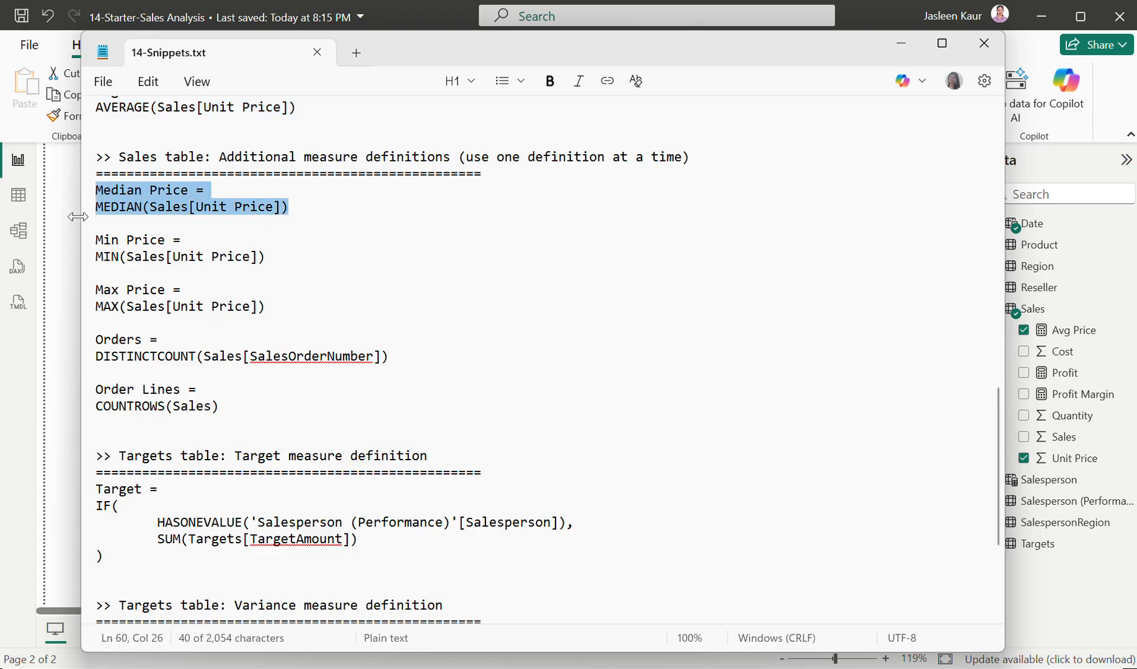
- Return to Power BI Desktop and create a Sales table measure from the copied definition: Median Price = MEDIAN(Sales[Unit Price])
click(70, 292)
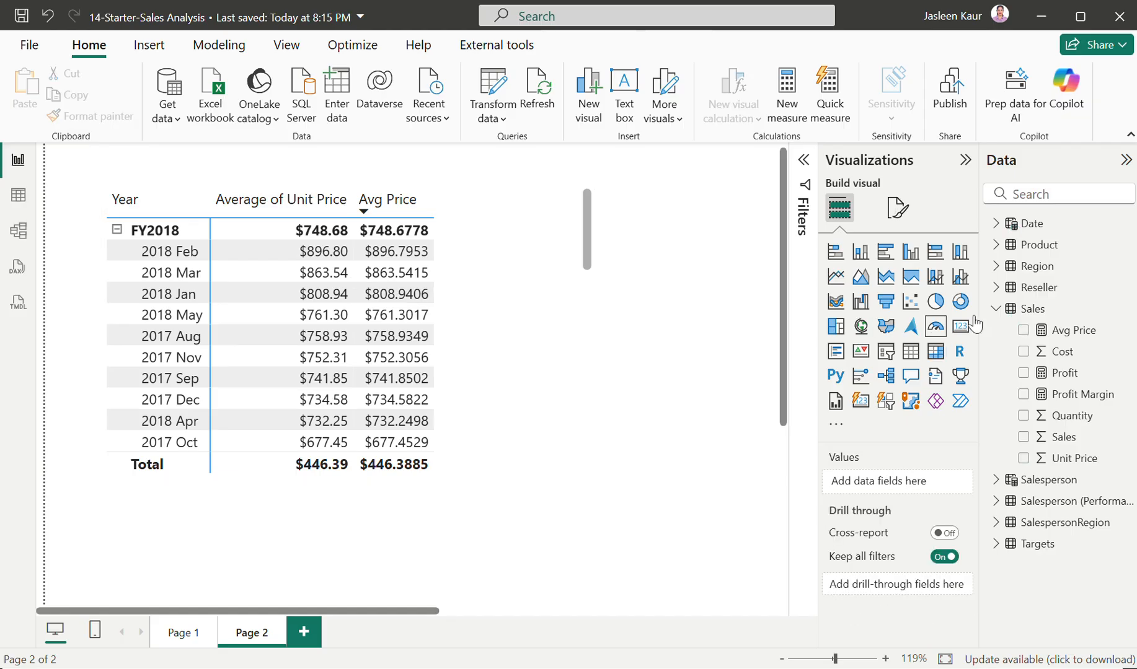
click(1045, 309)
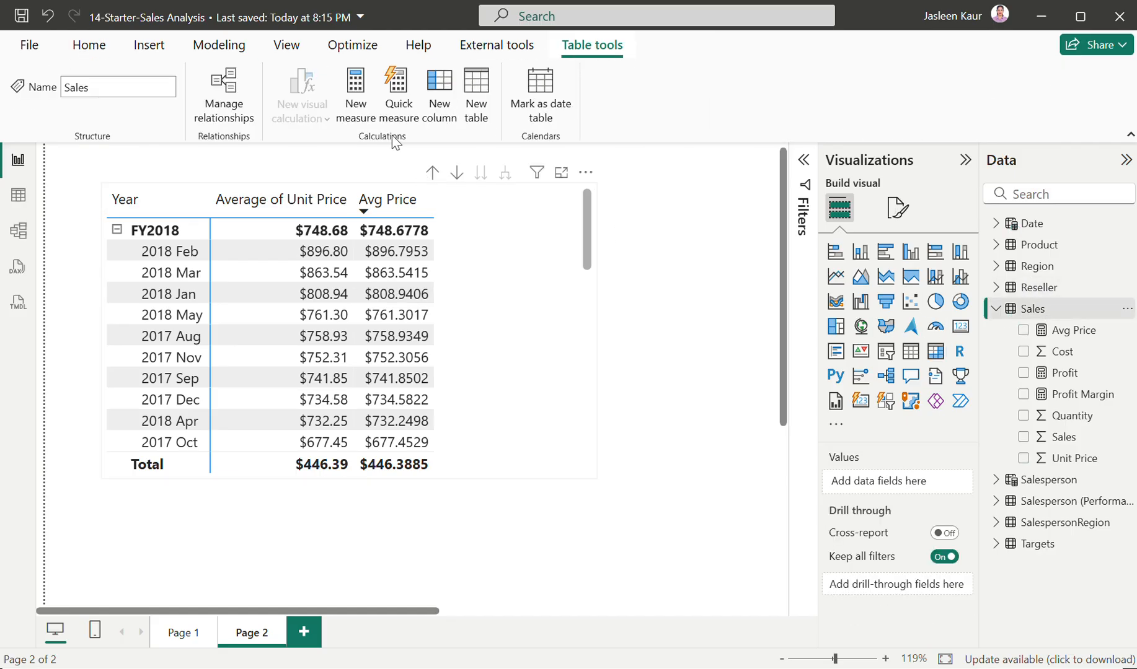
click(356, 101)
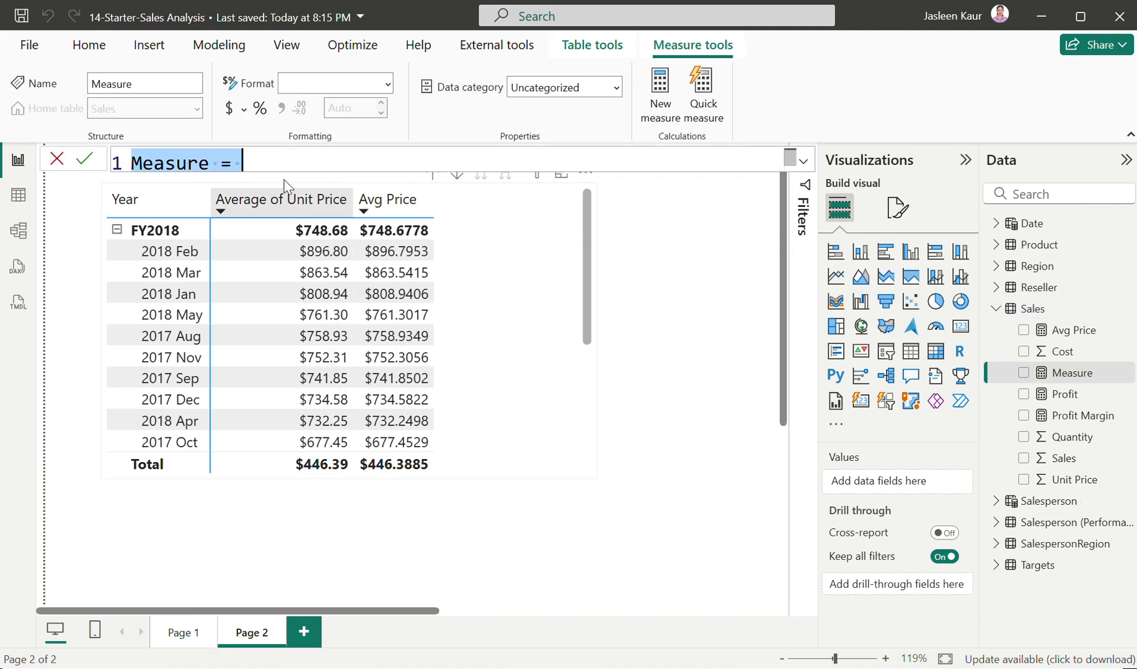
key(ctrl+v)
key(Return)
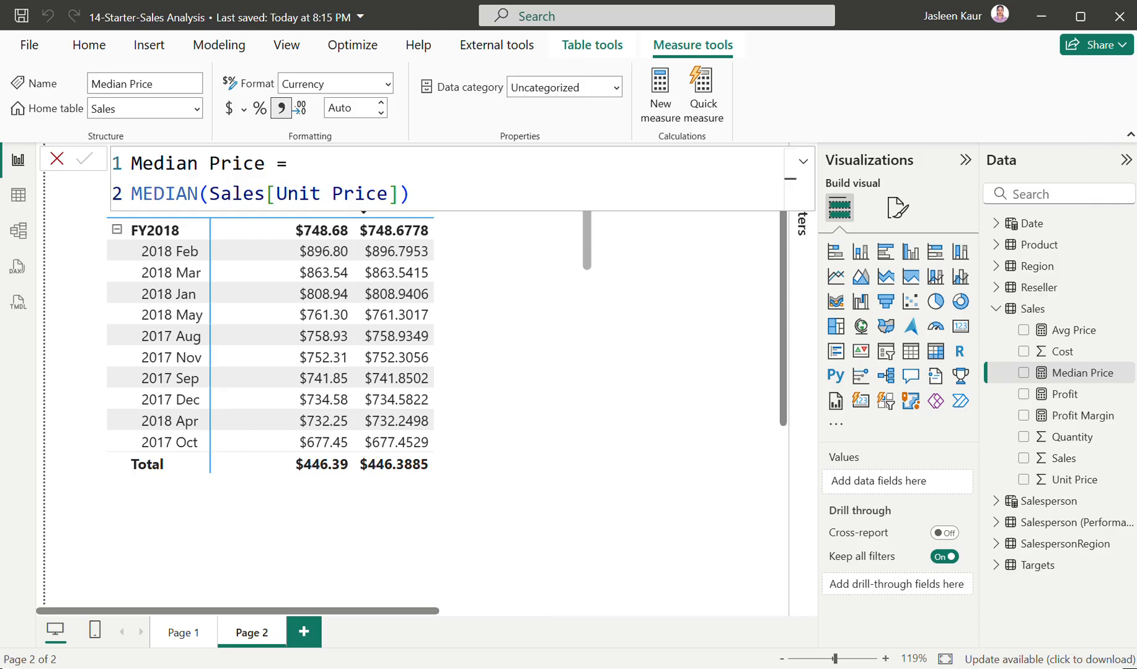
- Copy the Min Price definition from 14-Snippets.txt and create it as a Sales table measure: Min Price = MIN(Sales[Unit Price])
key(alt+Tab)
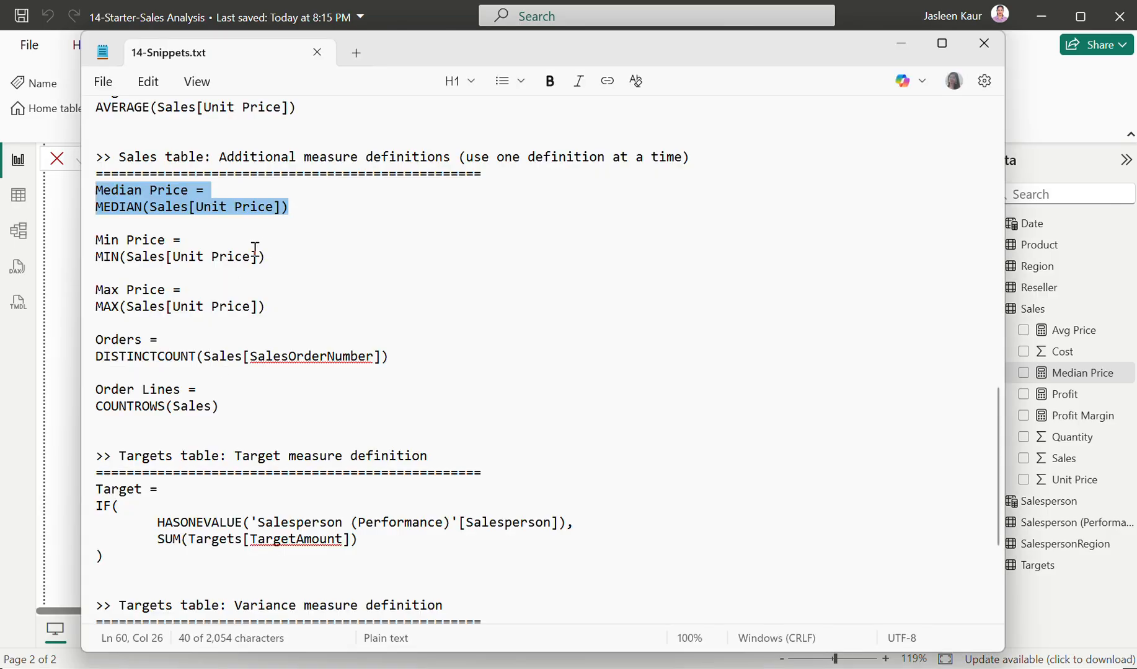
drag(272, 257, 78, 237)
key(ctrl+c)
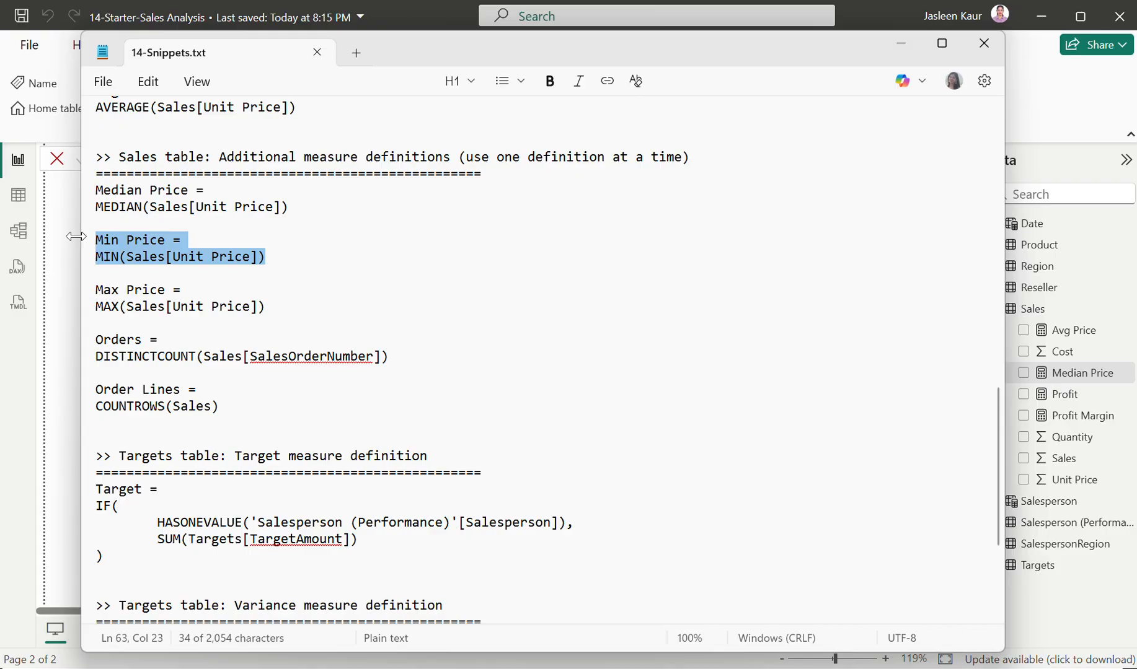
click(69, 462)
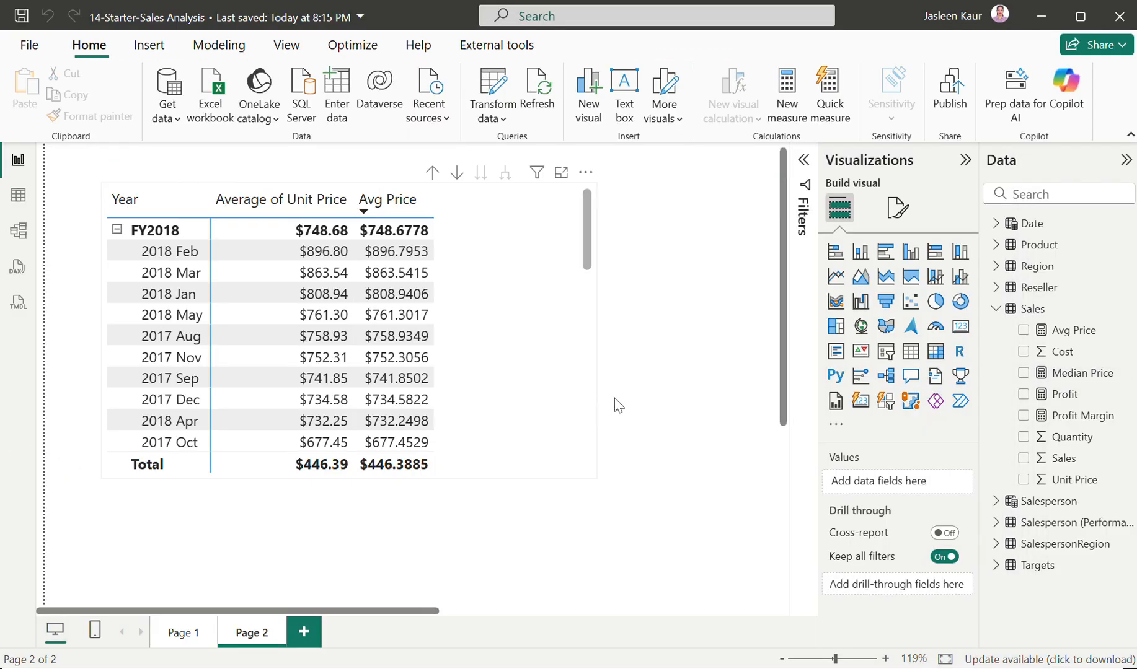
click(1030, 309)
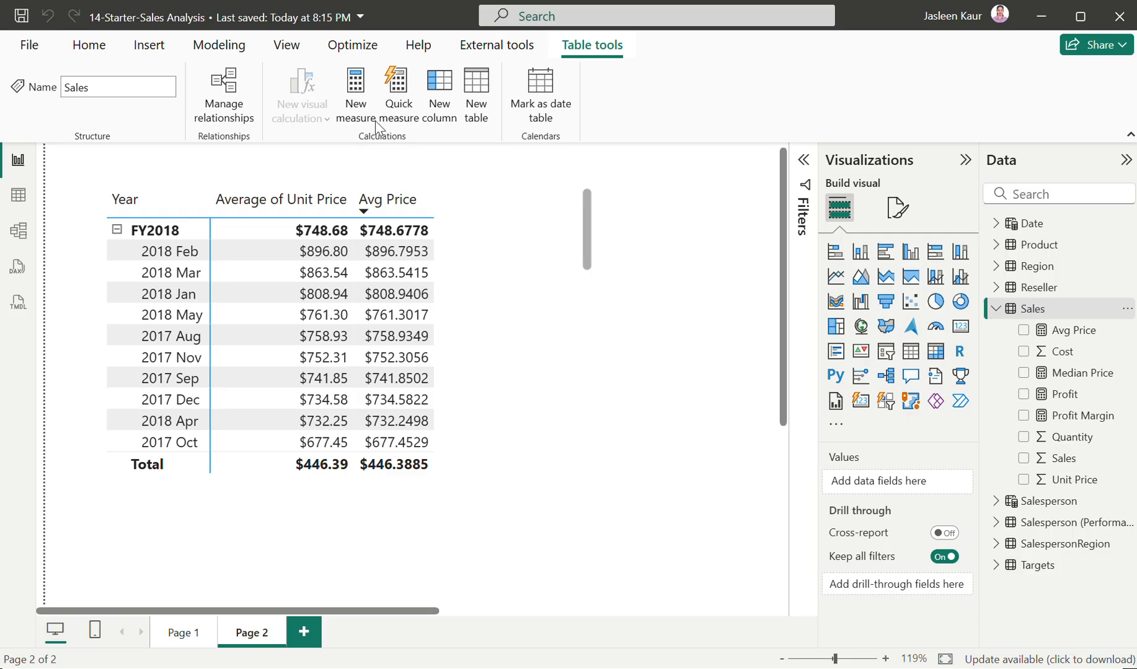
click(363, 93)
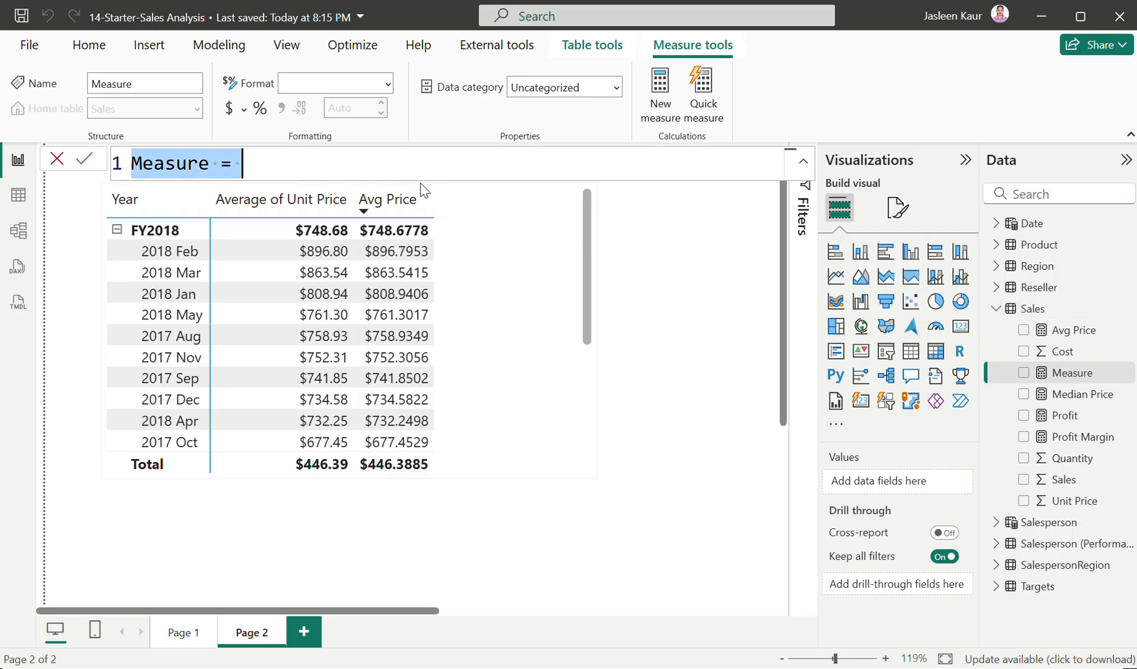
key(ctrl+v)
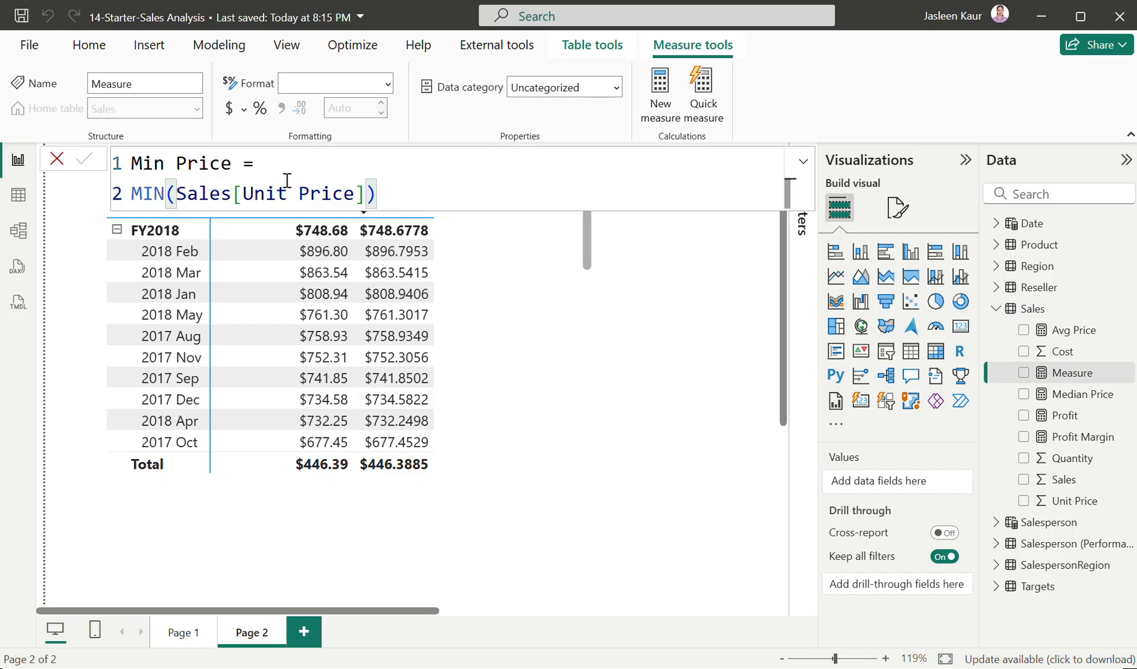
key(Return)
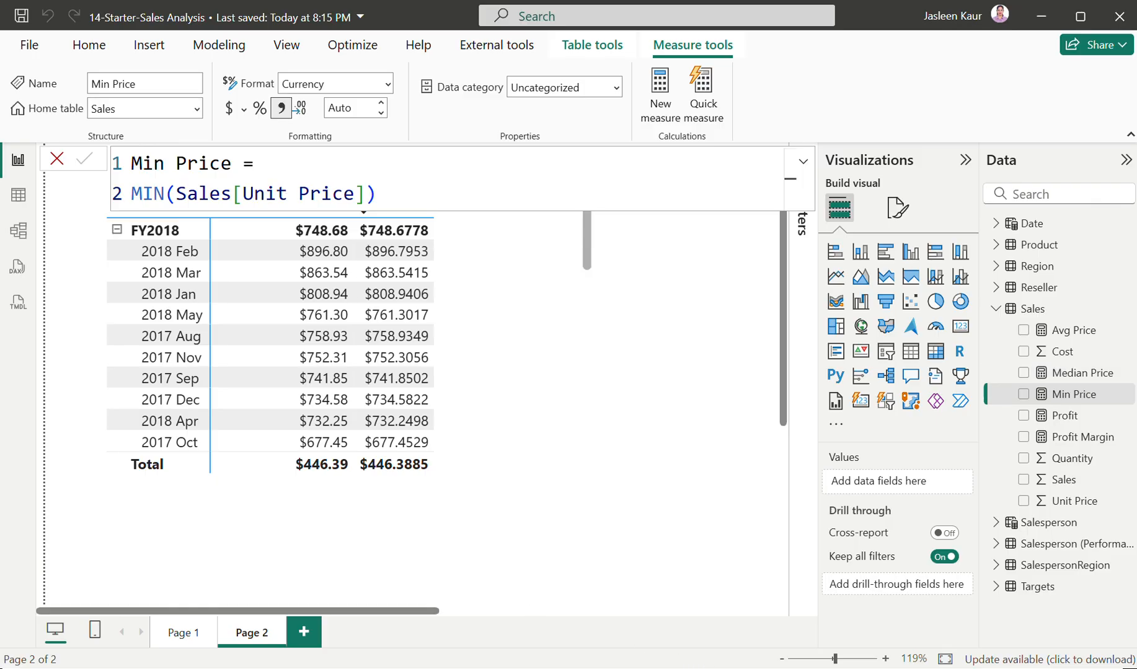
- Copy the Max Price definition from 14-Snippets.txt and create it as a Sales table measure: Max Price = MAX(Sales[Unit Price])
key(alt+Tab)
drag(268, 307, 79, 291)
key(ctrl+c)
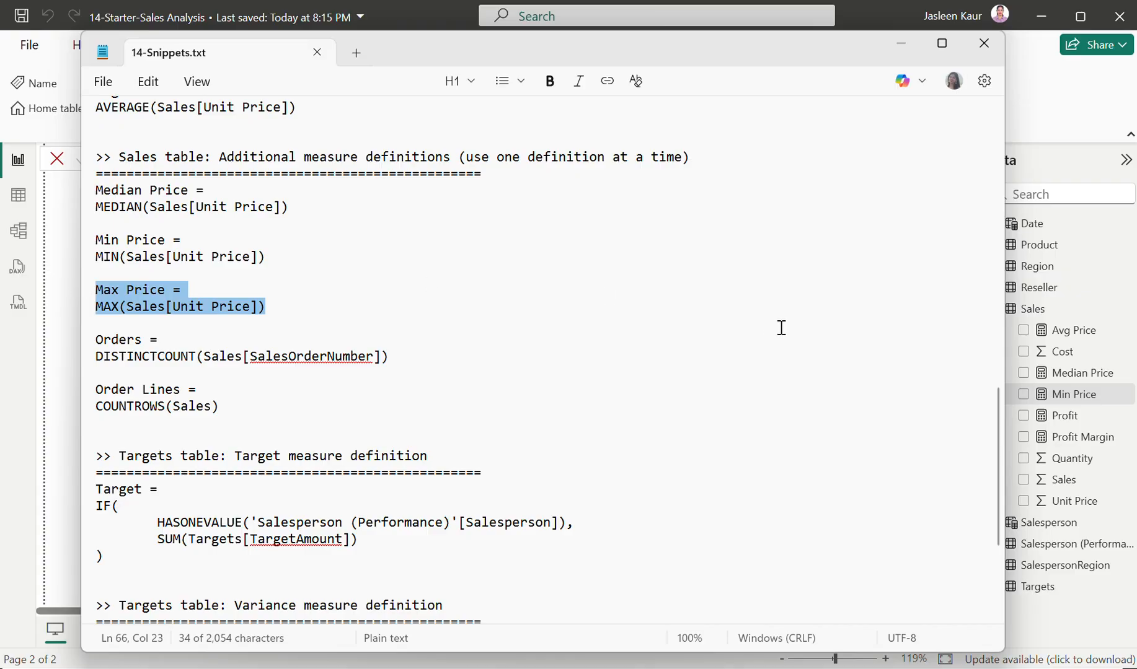
click(1051, 311)
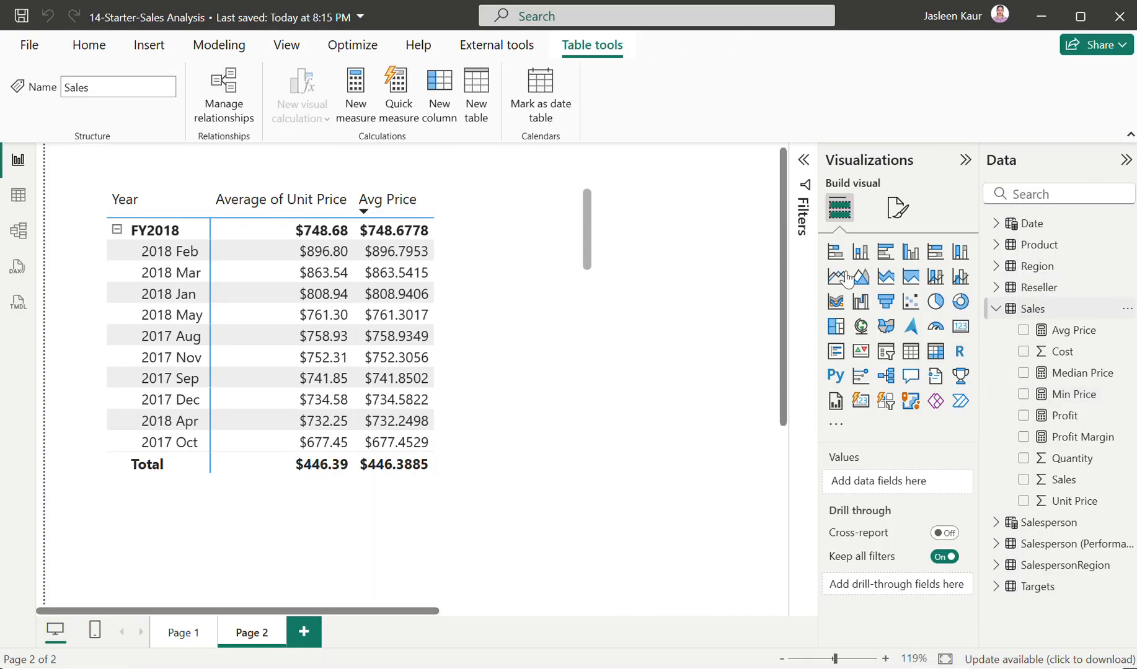
click(355, 93)
key(ctrl+v)
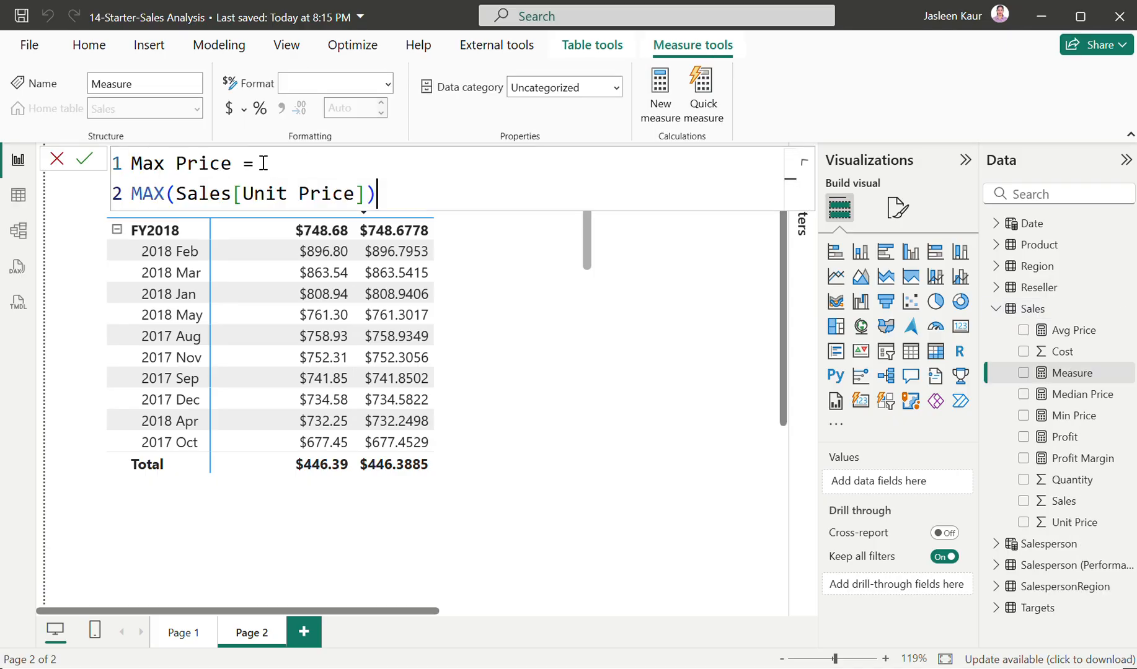
click(499, 268)
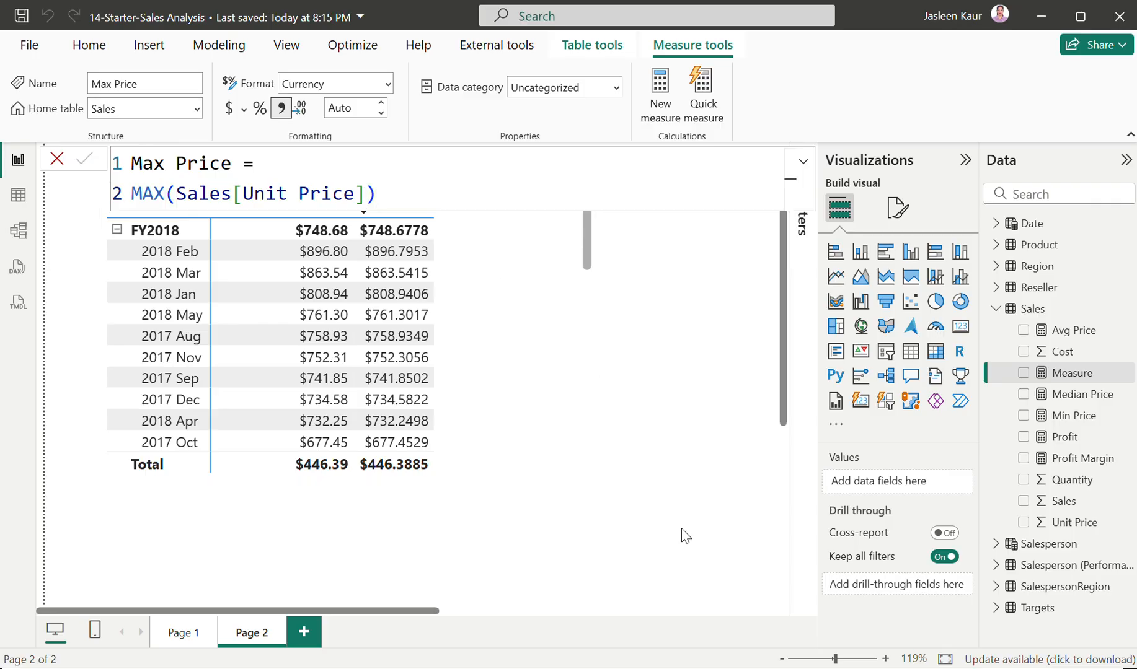
- Copy the Orders definition from 14-Snippets.txt and create it as a Sales table measure: Orders = DISTINCTCOUNT(Sales[SalesOrderNumber])
key(alt+Tab)
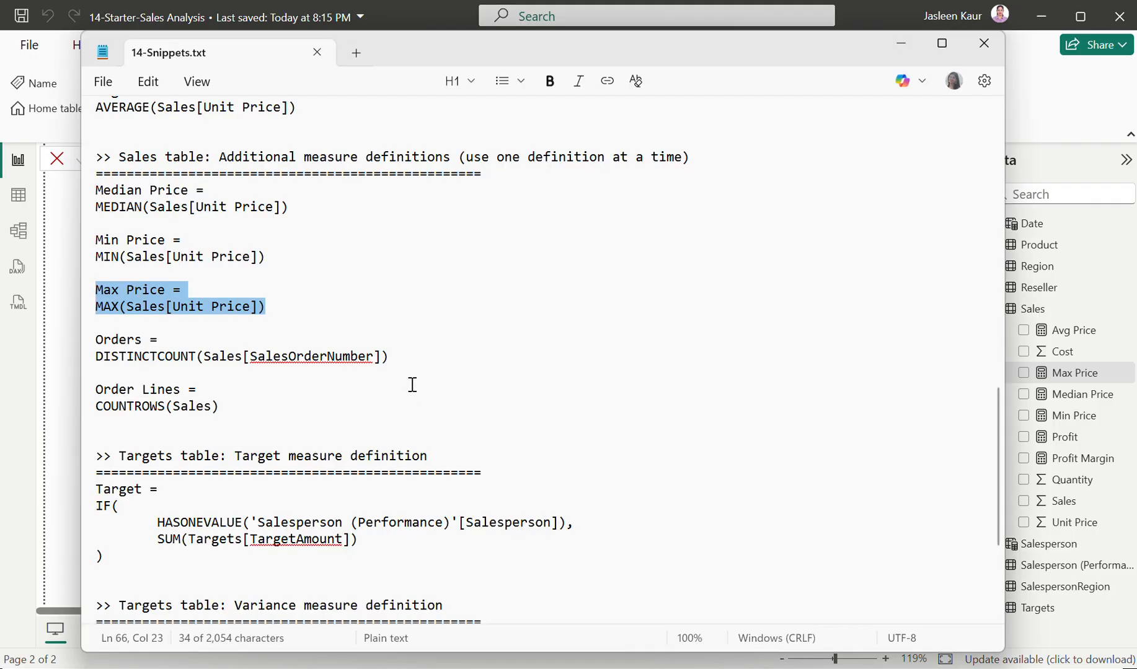
triple_click(406, 354)
drag(221, 333, 82, 345)
key(ctrl+c)
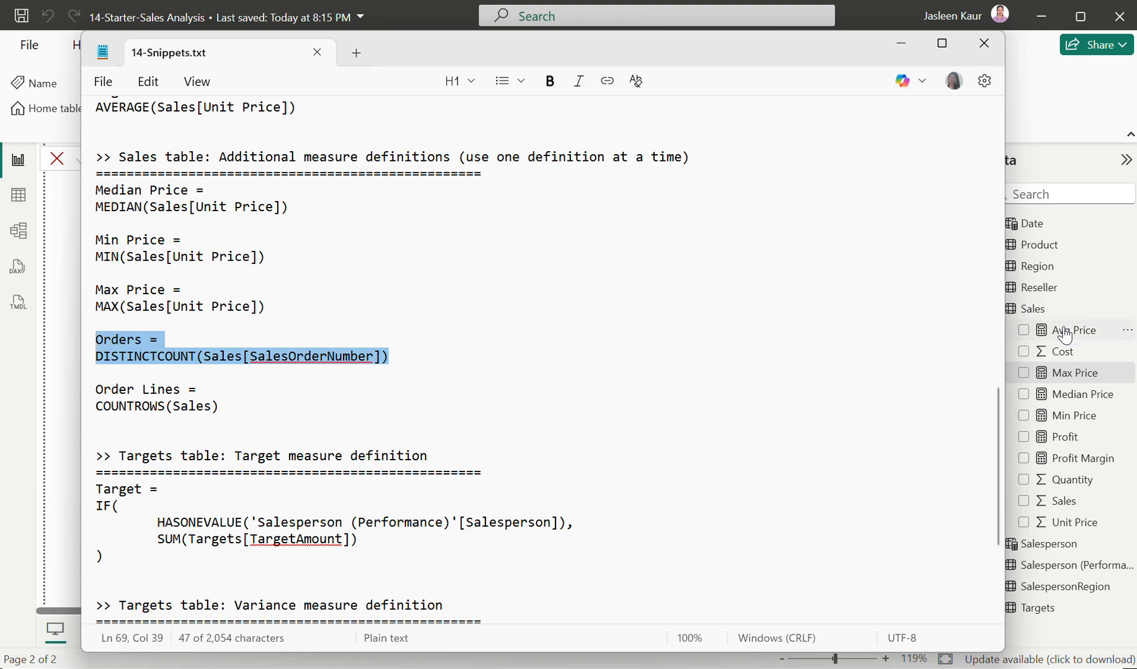
click(1058, 310)
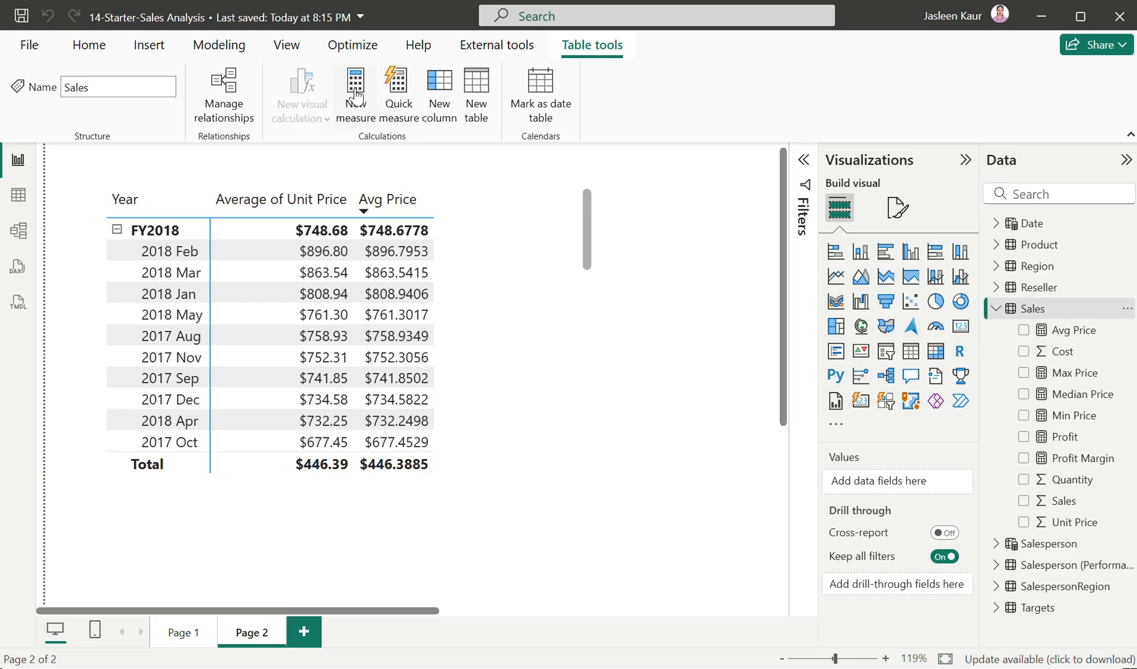
click(356, 96)
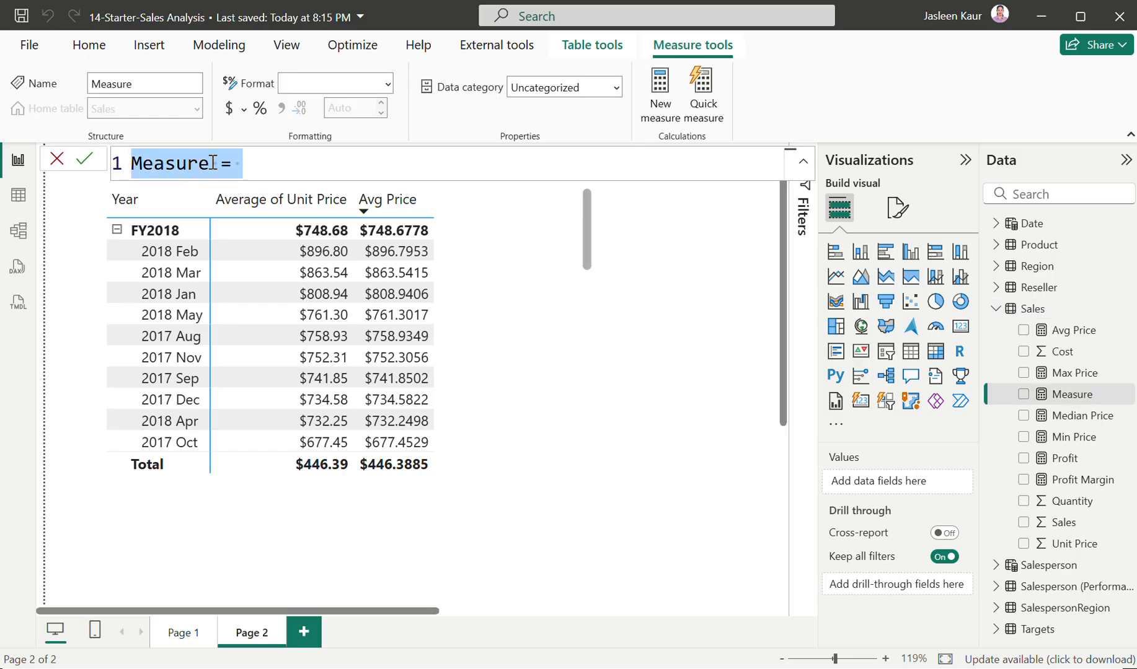
key(ctrl+v)
key(Return)
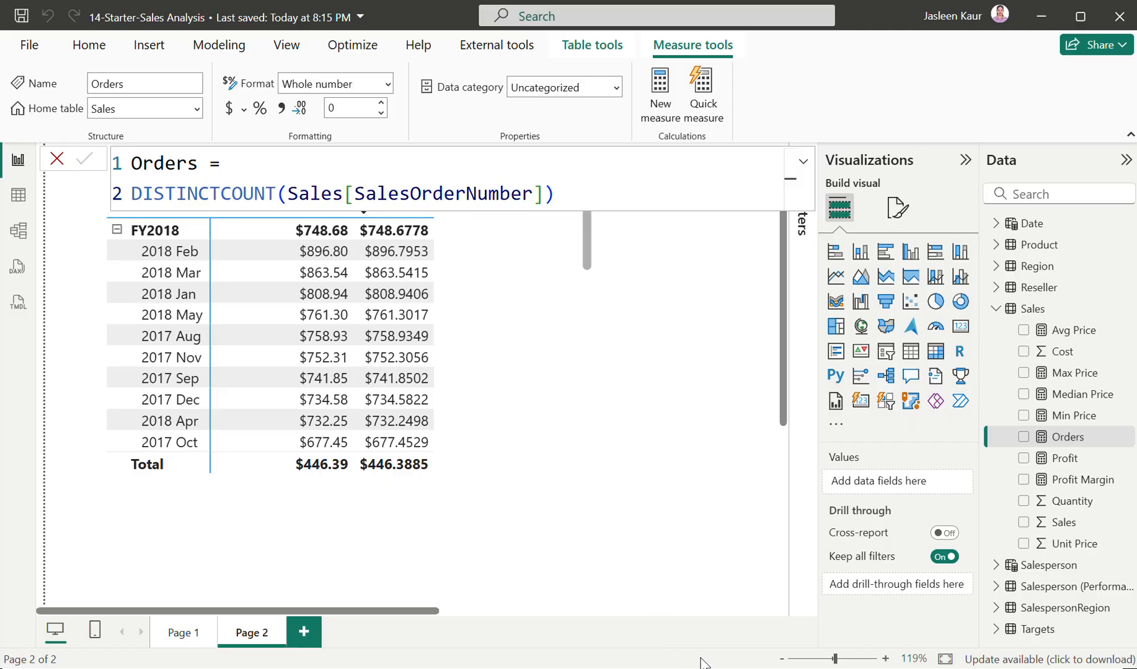
- Copy the Order Lines definition from 14-Snippets.txt and create it as a Sales table measure: Order Lines = COUNTROWS(Sales)
key(alt+Tab)
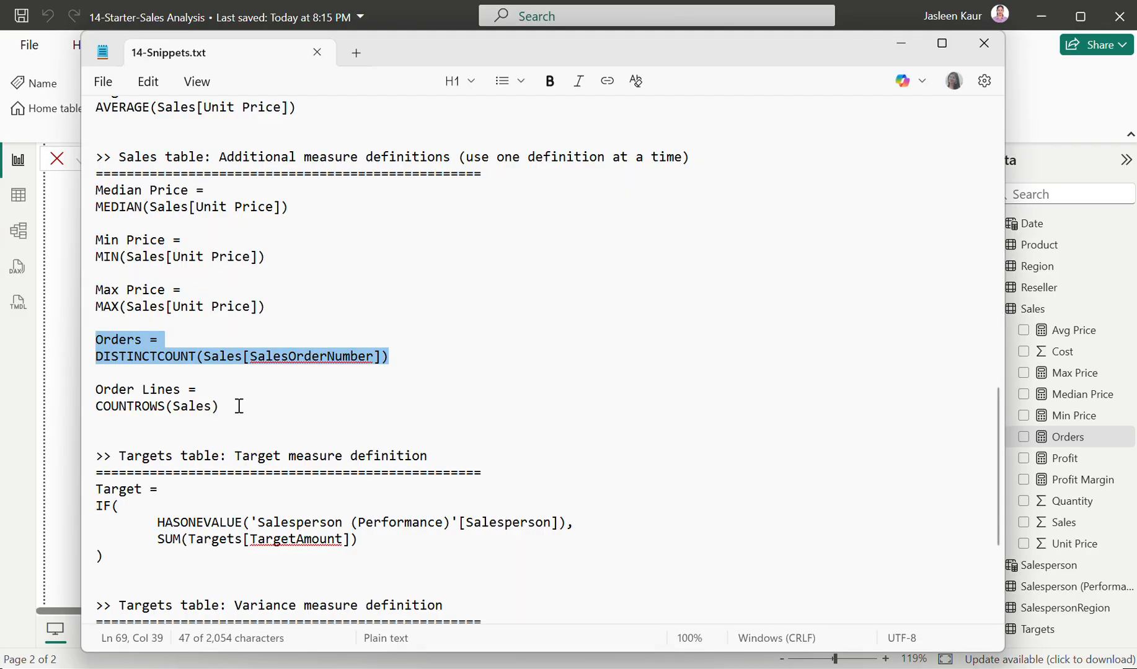
drag(239, 406, 94, 380)
key(ctrl+c)
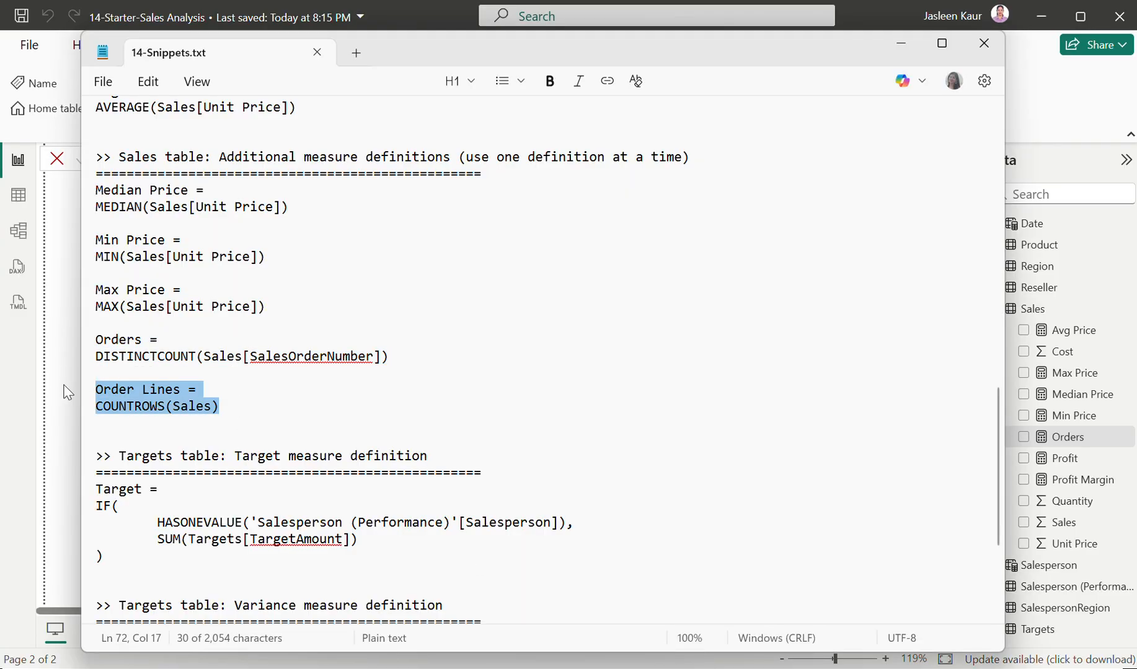
click(1070, 308)
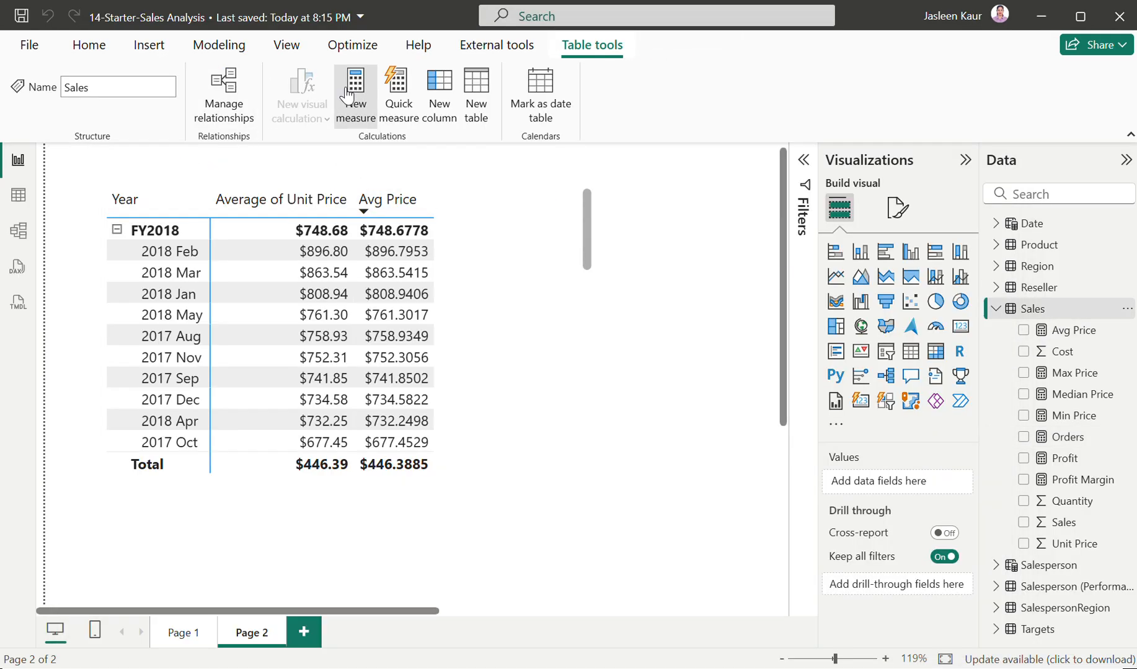
key(ctrl+v)
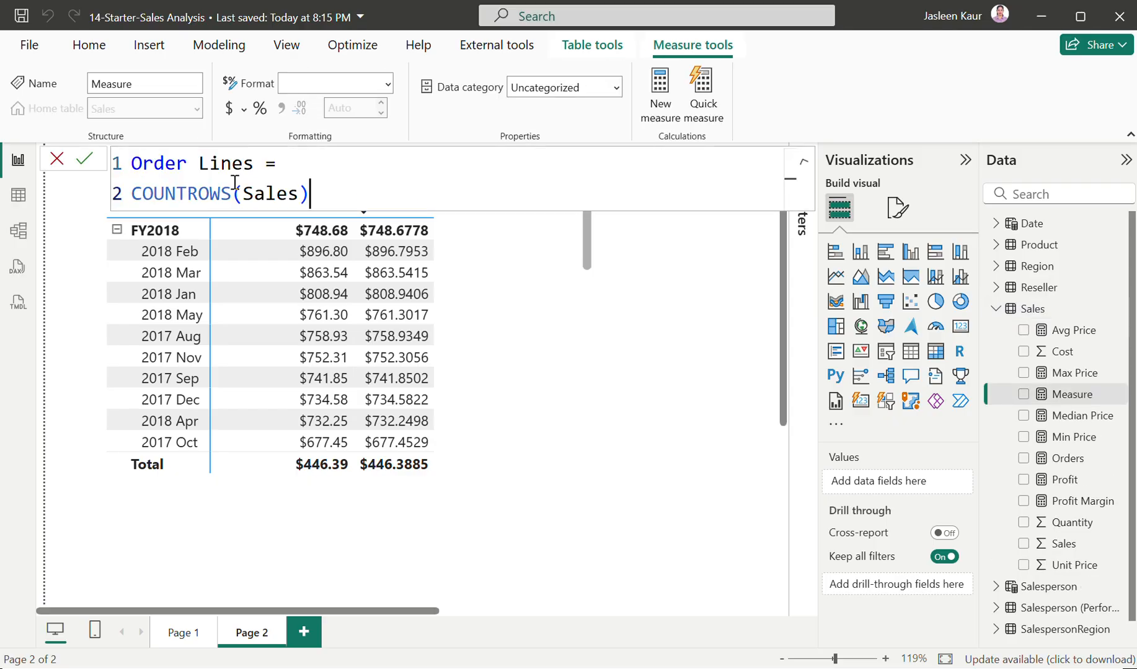
key(Return)
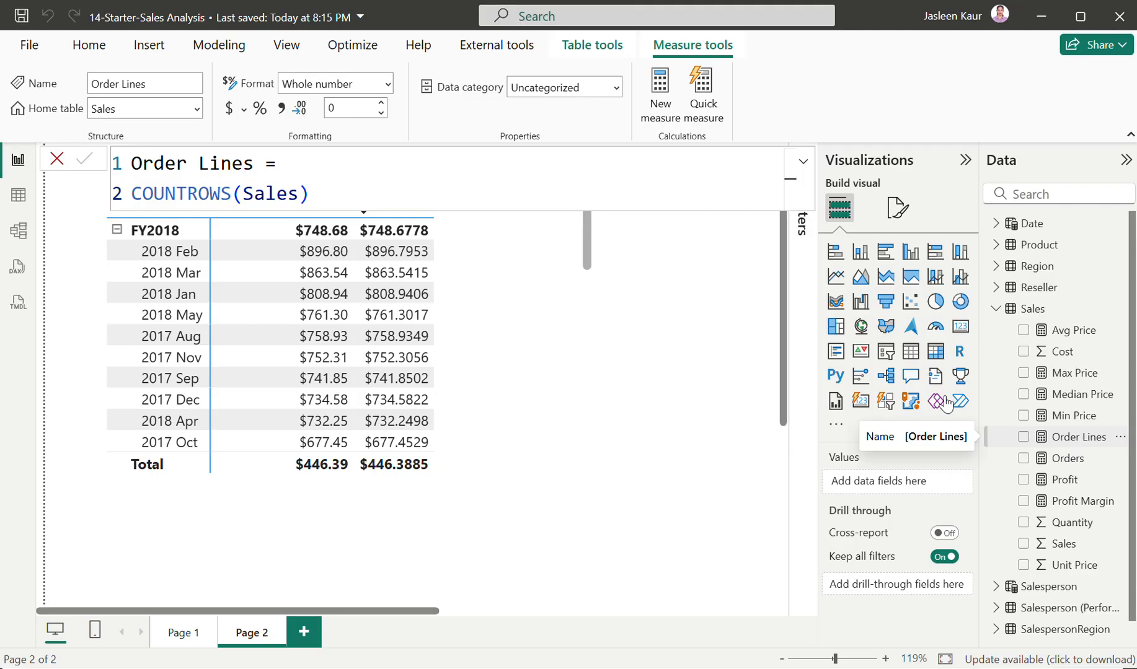
- In Model view, put the Sales measures Avg Price, Max Price, Median Price and Min Price into a display folder named Pricing
click(19, 232)
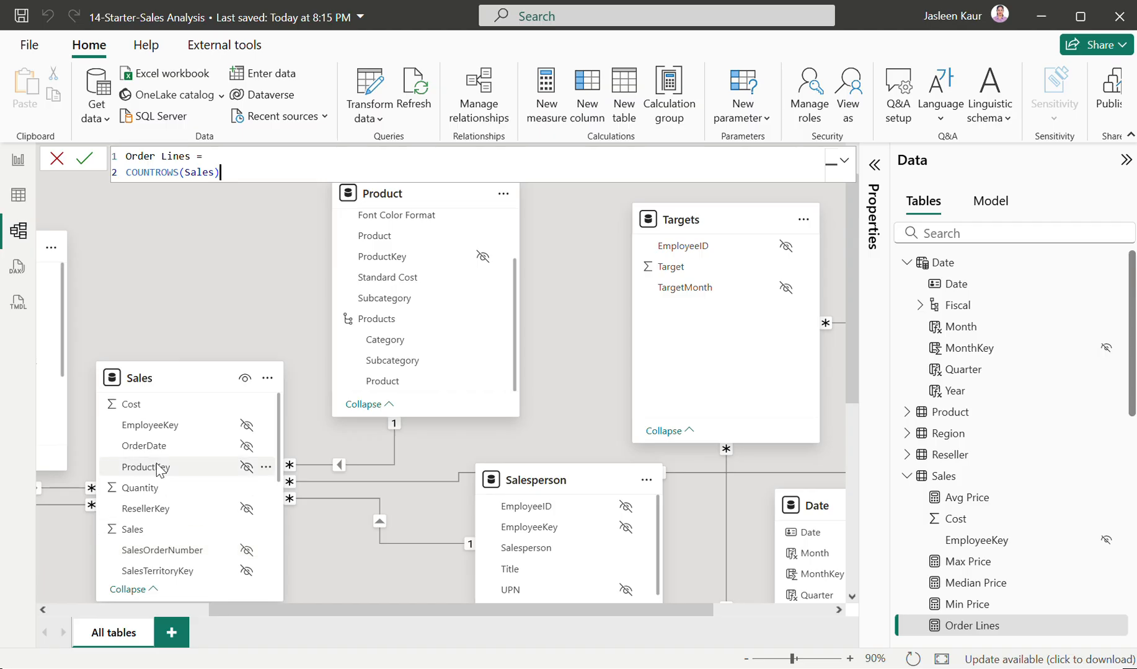
scroll(165, 517, down, 5)
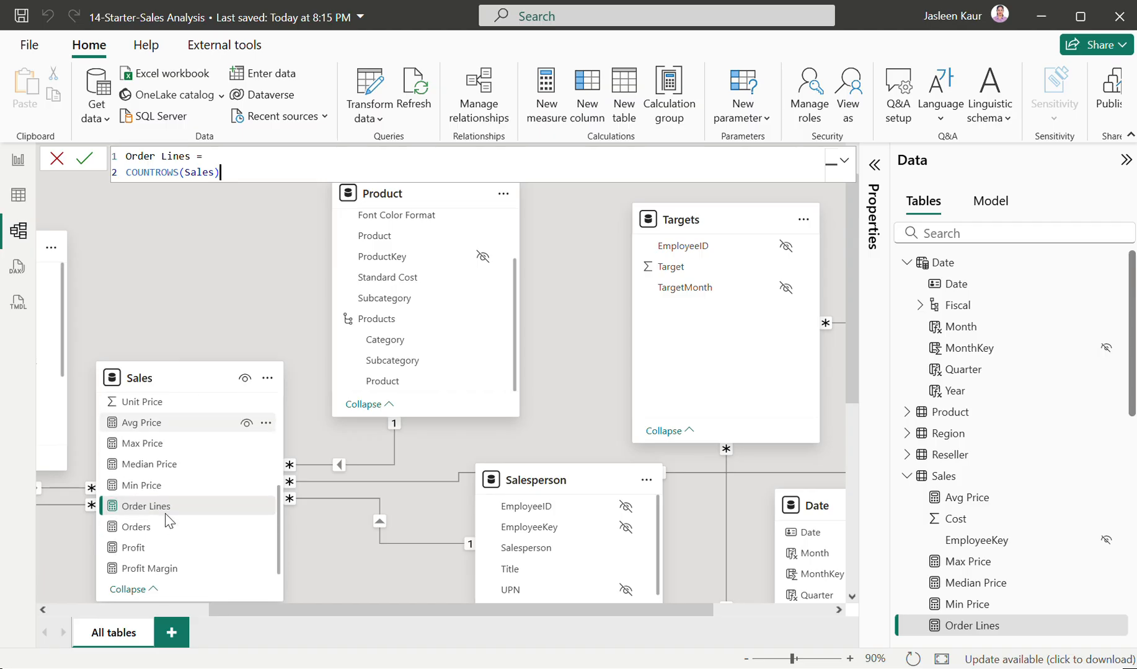
click(141, 434)
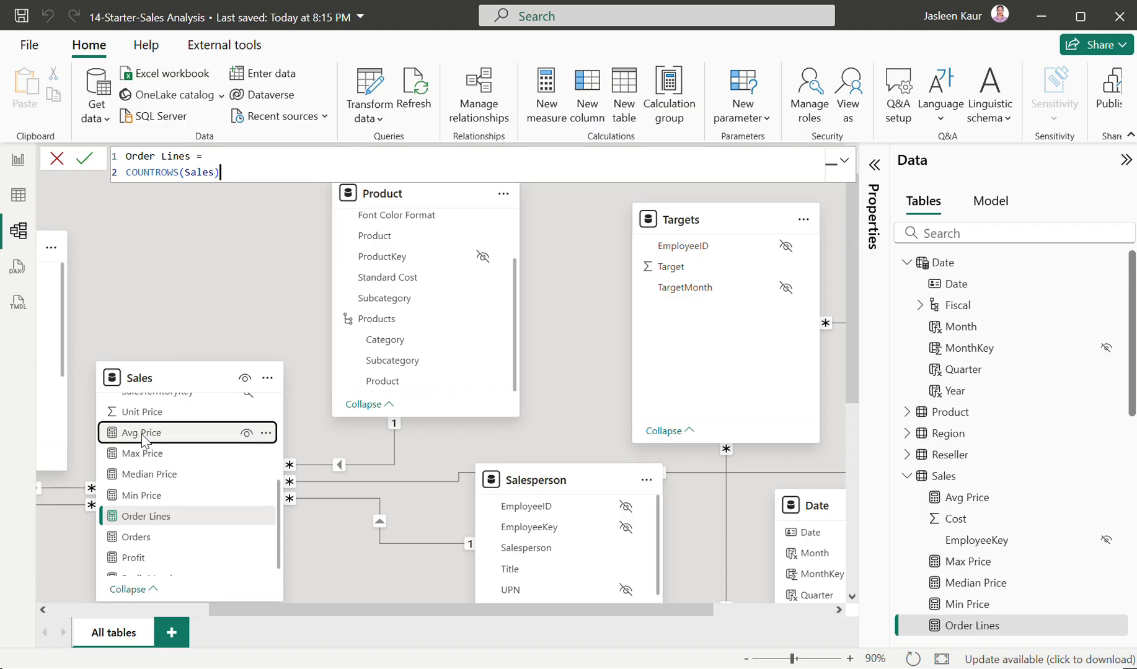
ctrl+click(149, 455)
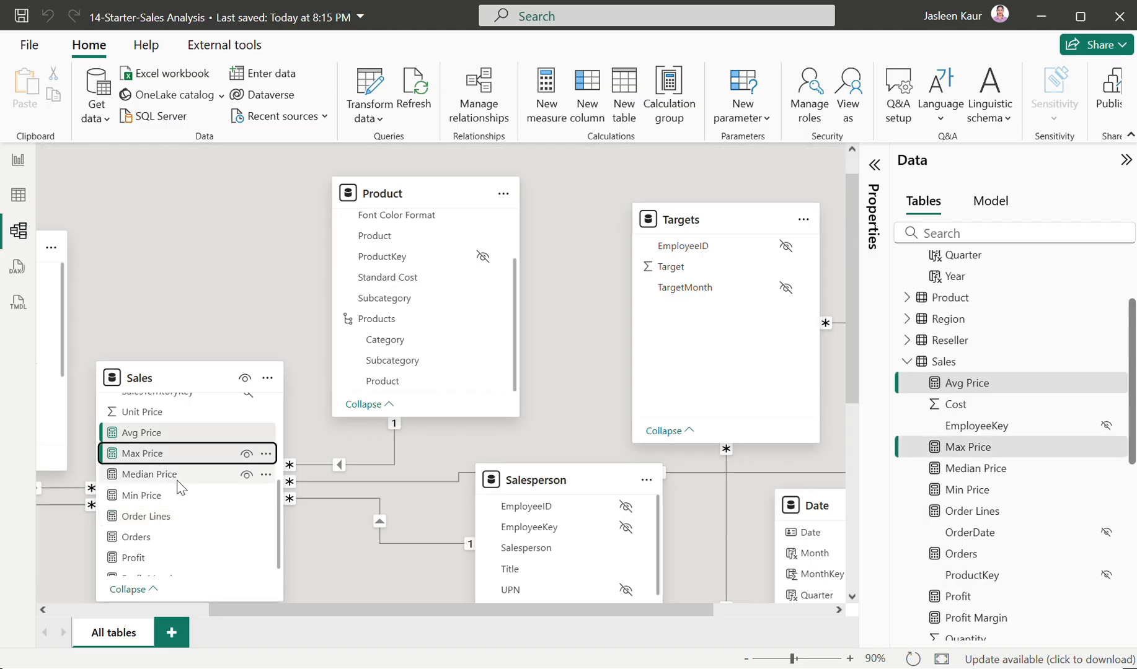
ctrl+click(179, 481)
ctrl+click(153, 496)
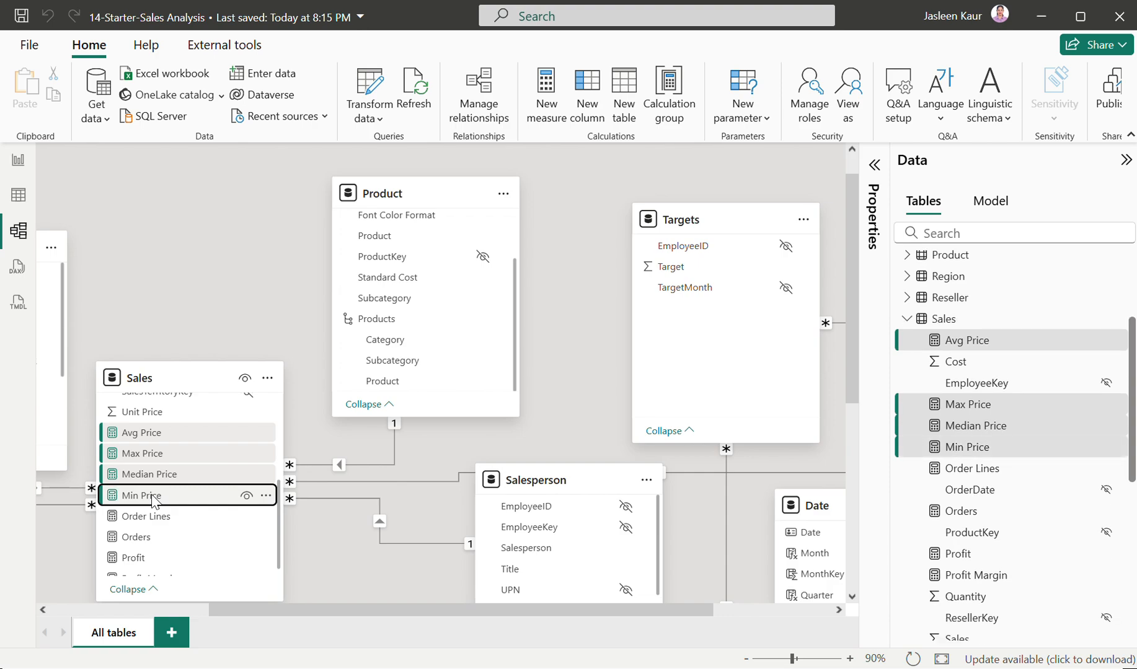
click(875, 165)
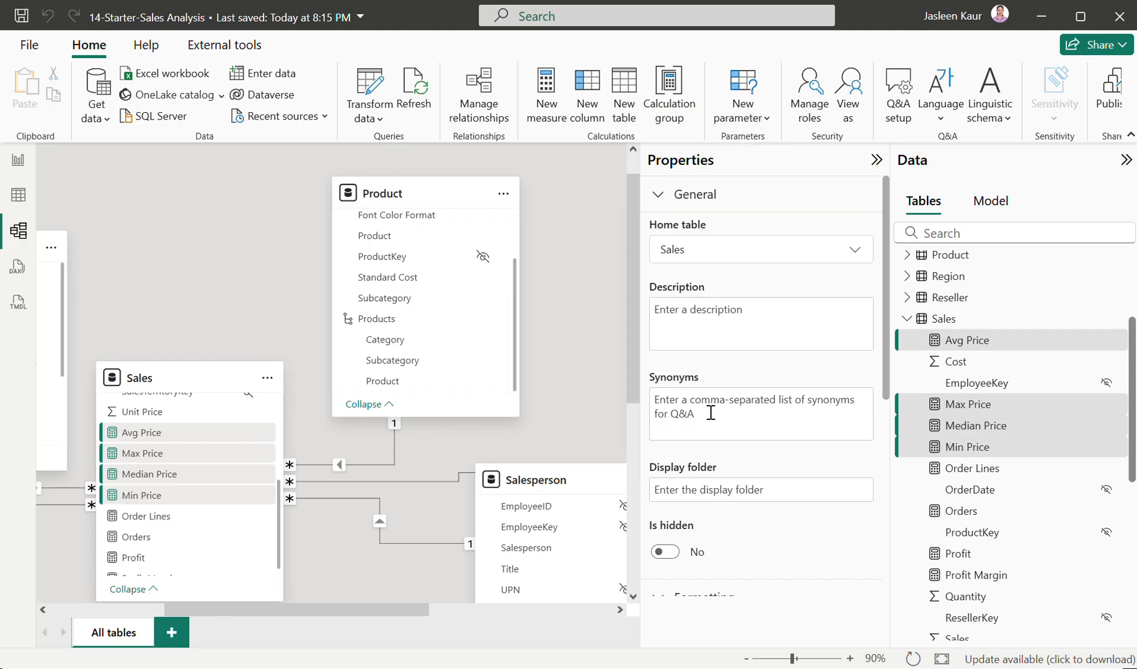
scroll(711, 409, down, 3)
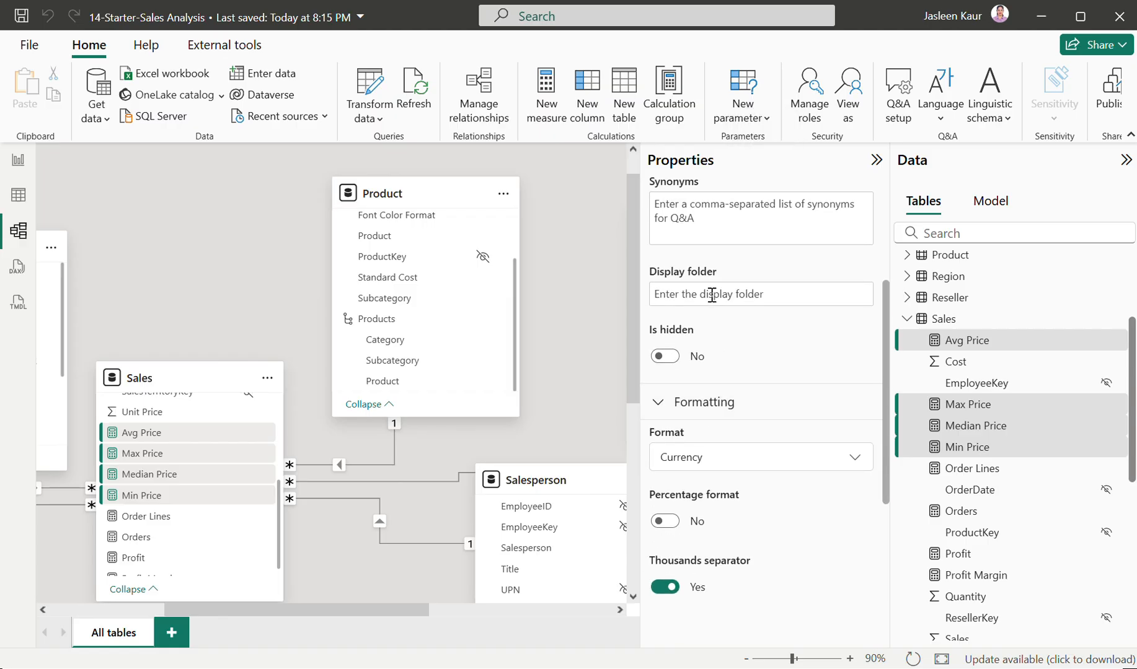
click(711, 295)
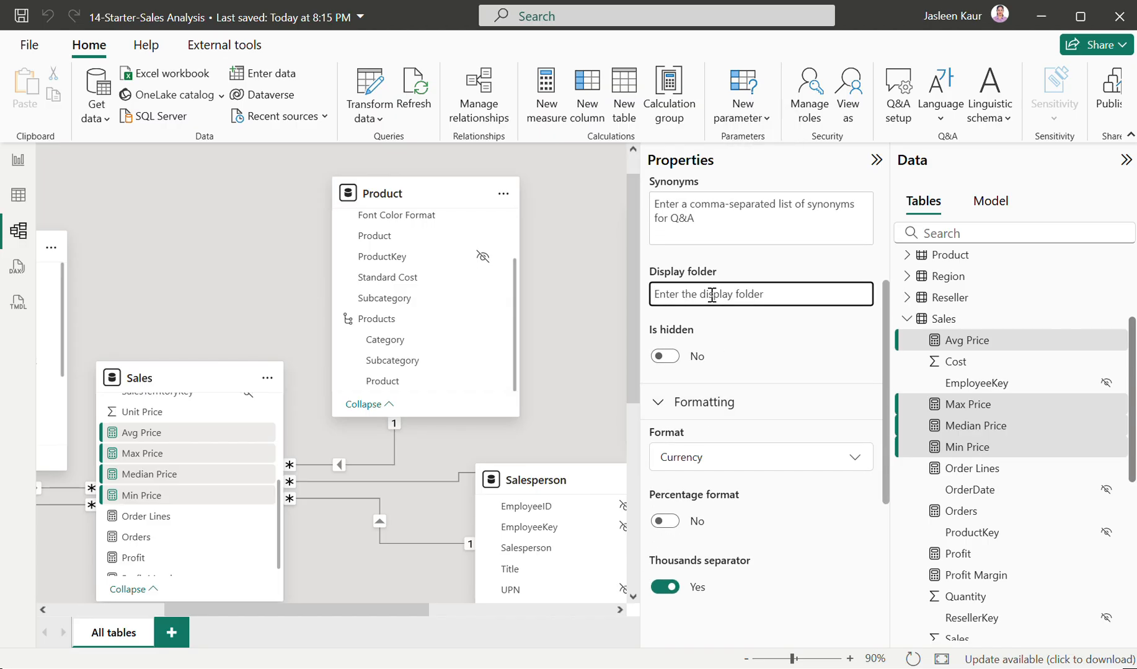
text(Pricing)
click(758, 217)
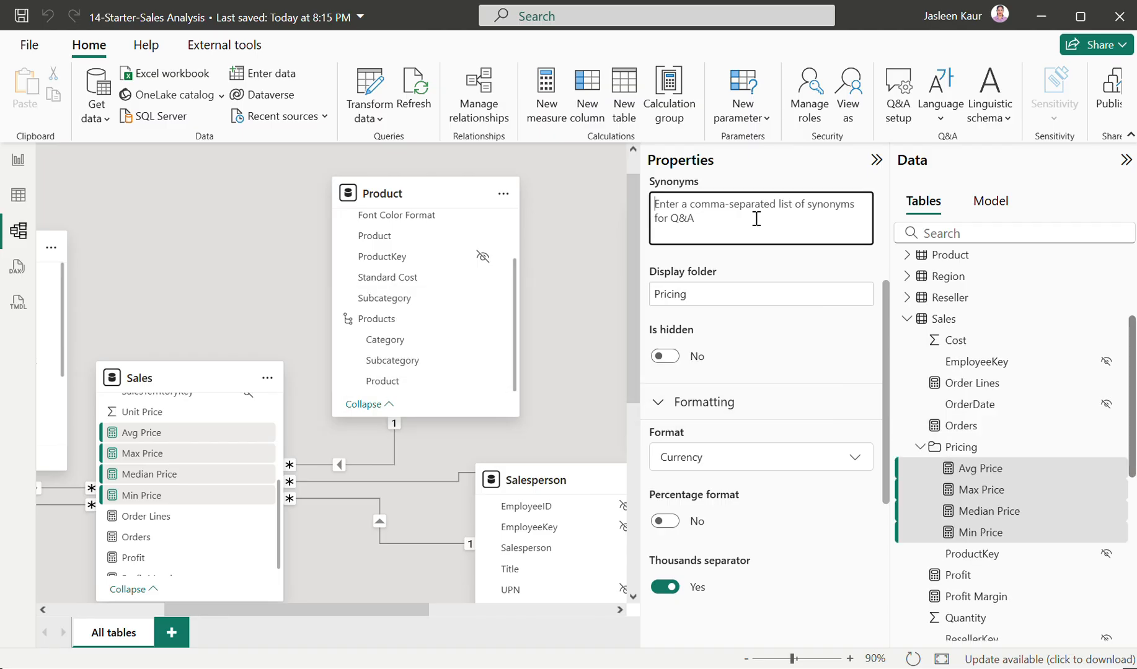
- Hide the Unit Price column of the Sales table and show the contents of the Pricing folder
click(920, 448)
click(920, 447)
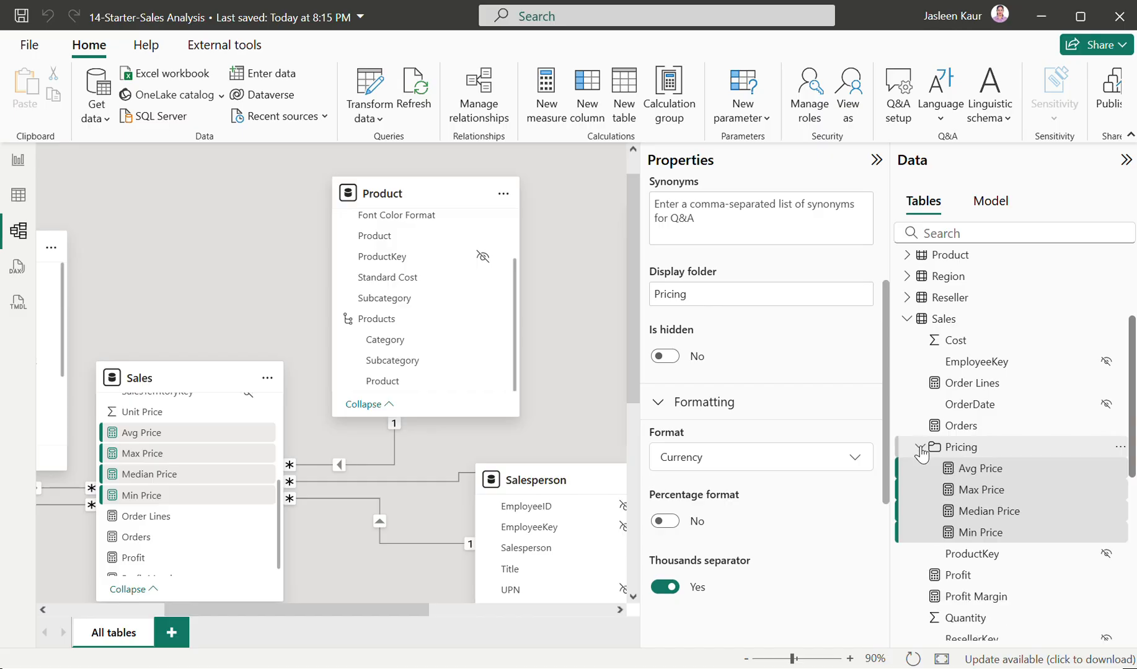
click(921, 448)
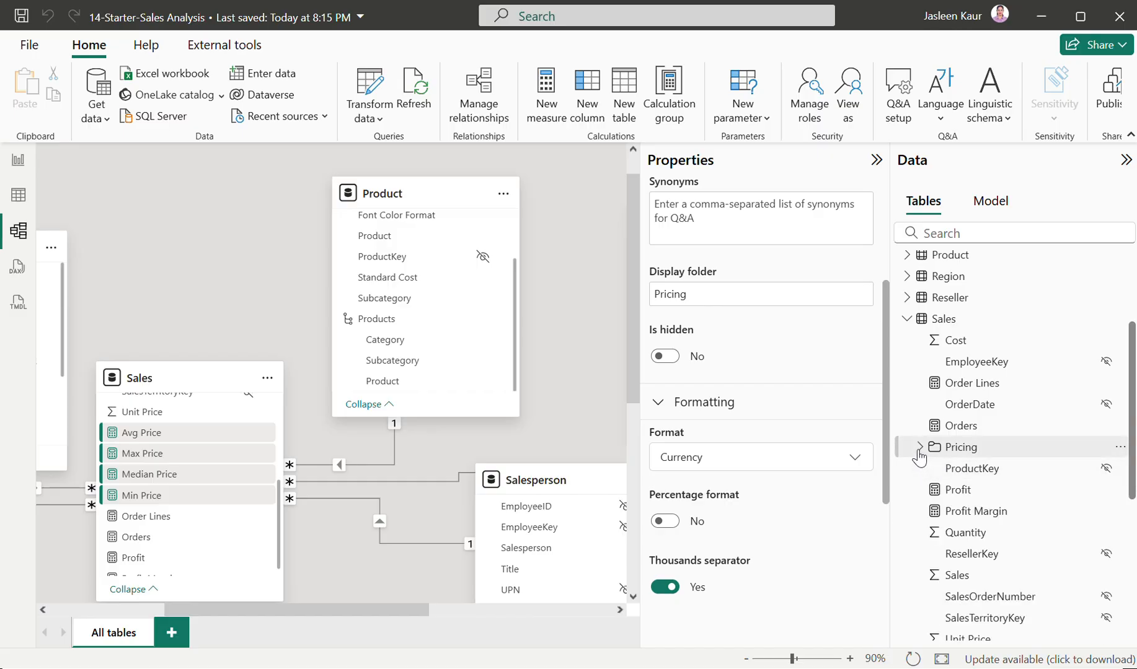
click(919, 448)
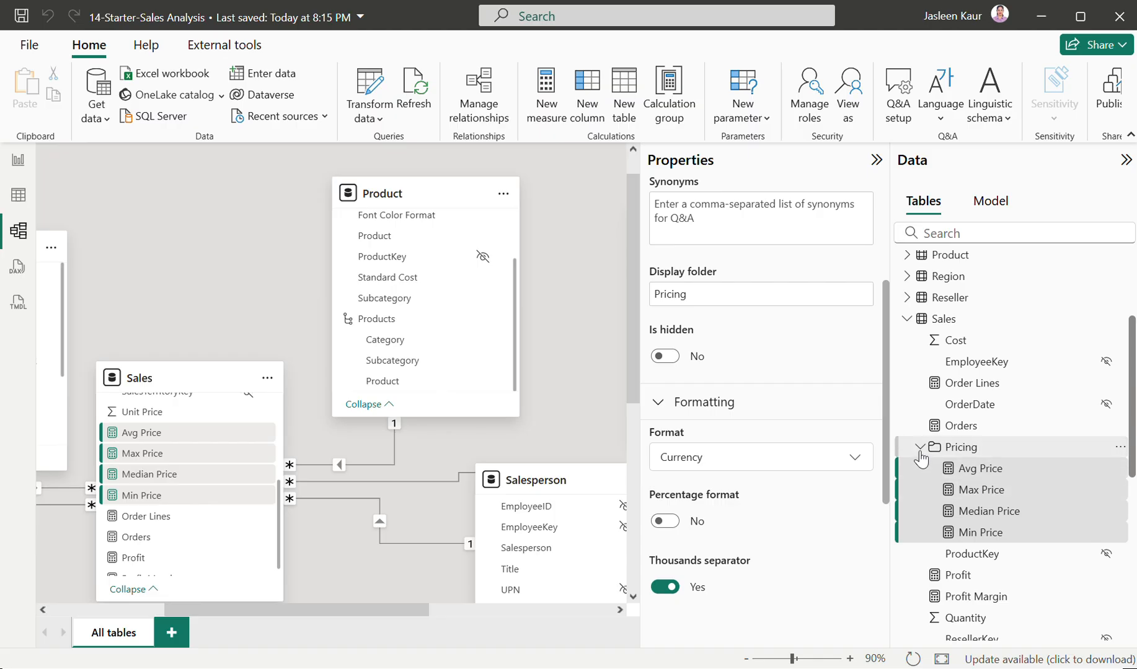
click(920, 448)
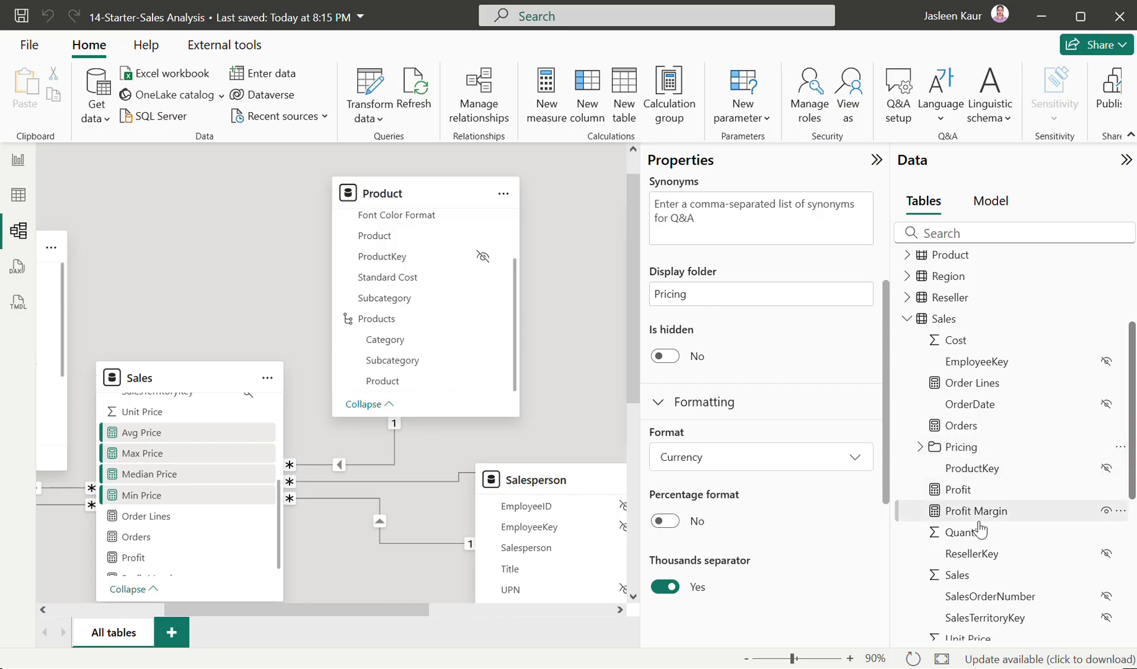
scroll(982, 532, down, 3)
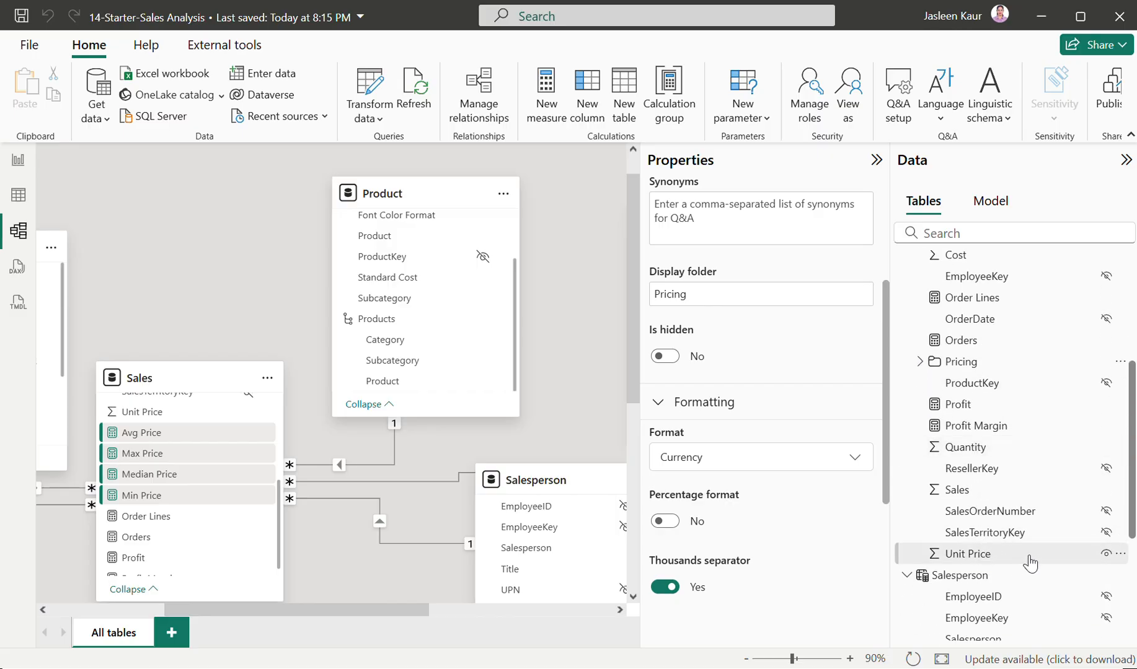
click(1104, 555)
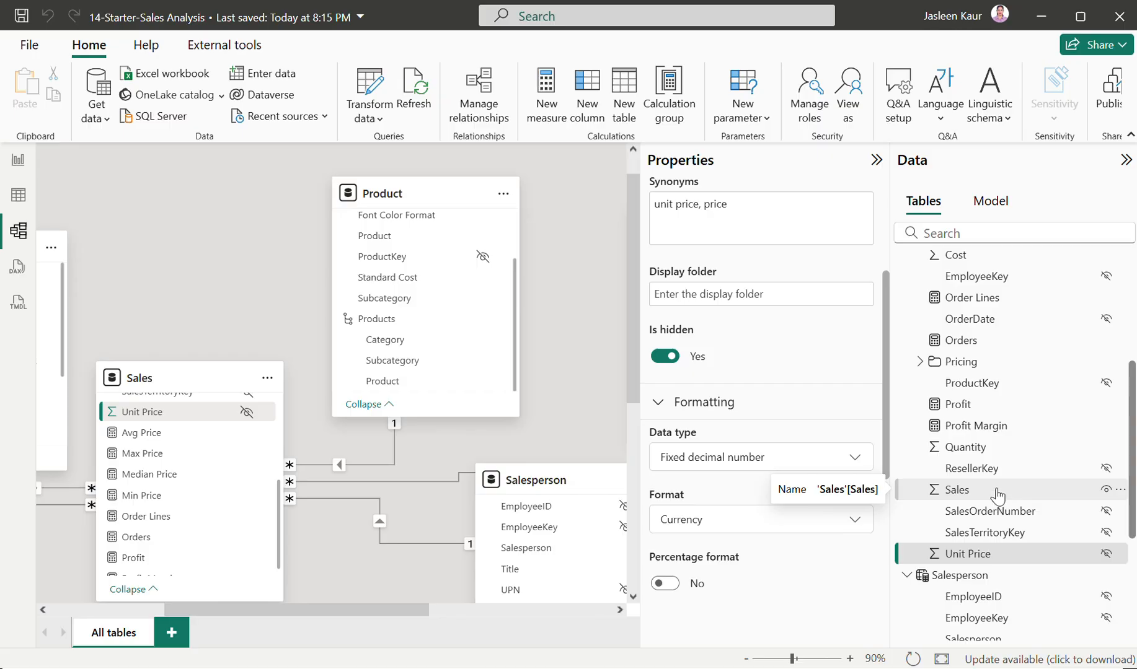
click(917, 364)
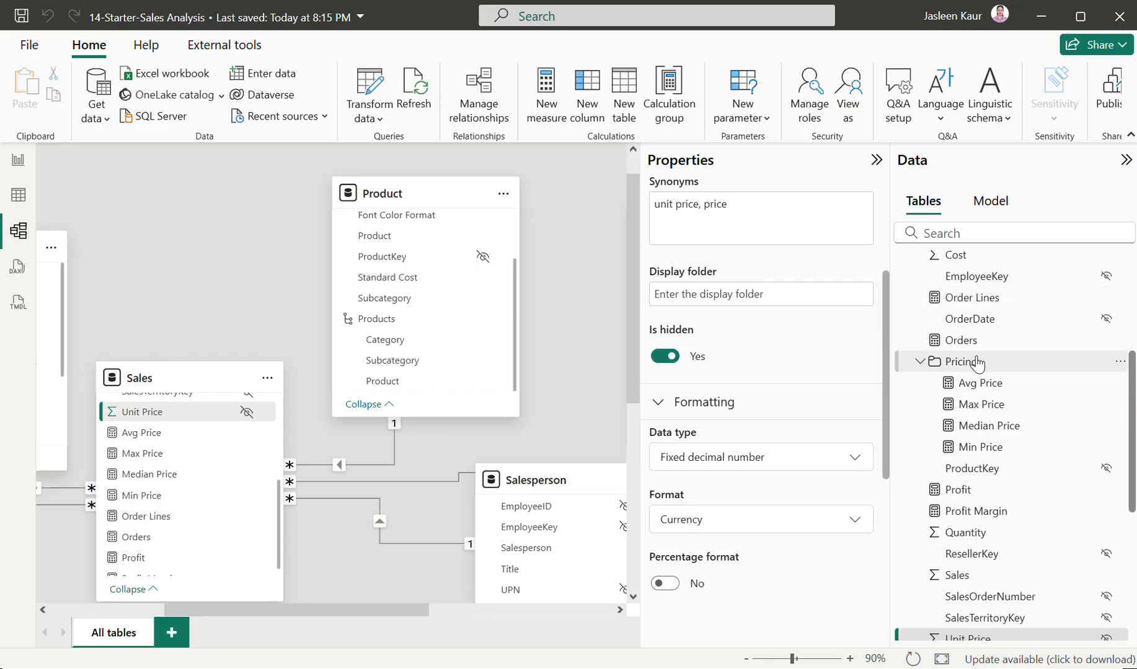
- Put the Order Lines and Orders measures into a display folder named Counts, and collapse the Counts and Pricing folders
click(171, 516)
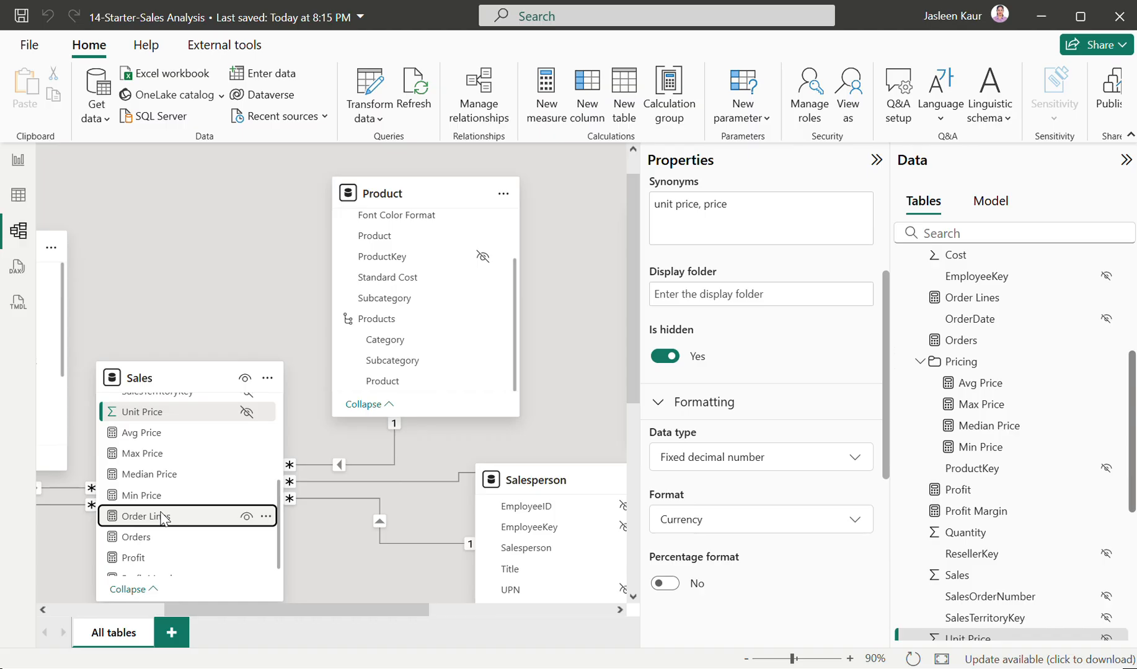
click(137, 542)
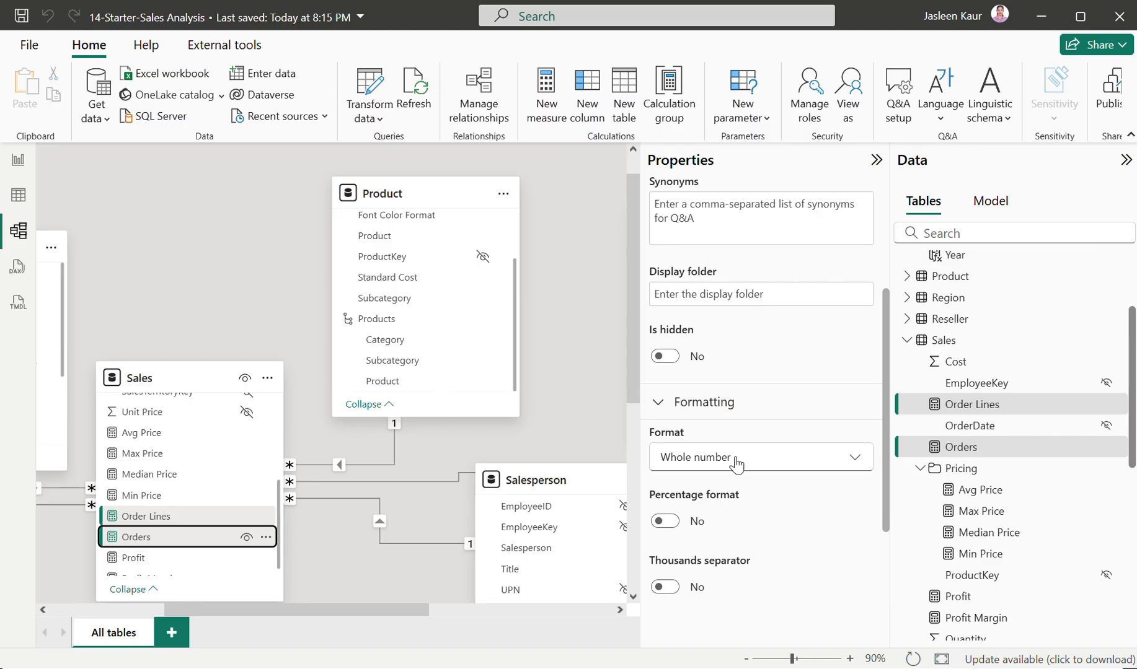
scroll(726, 401, up, 1)
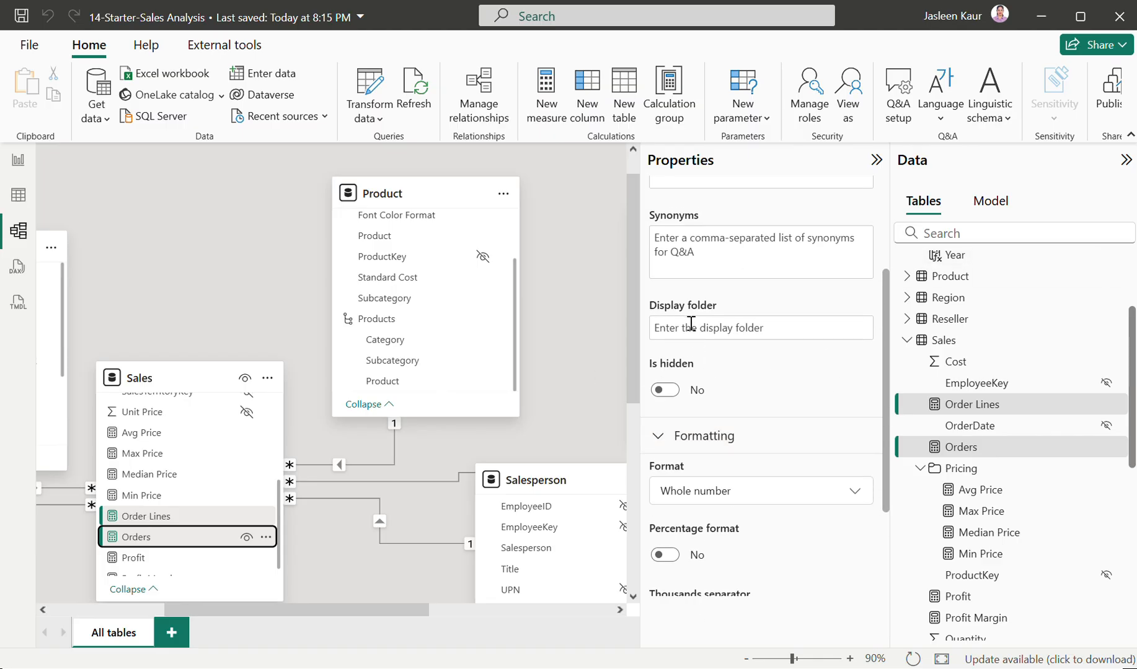
click(691, 324)
text(Count)
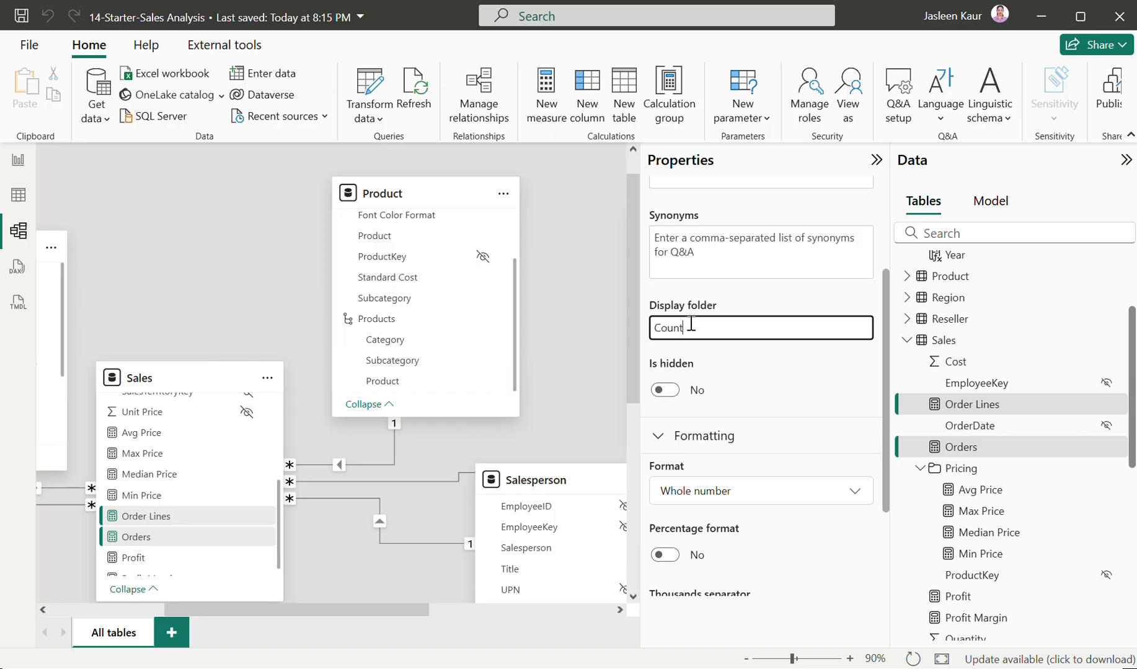
text(s)
click(725, 249)
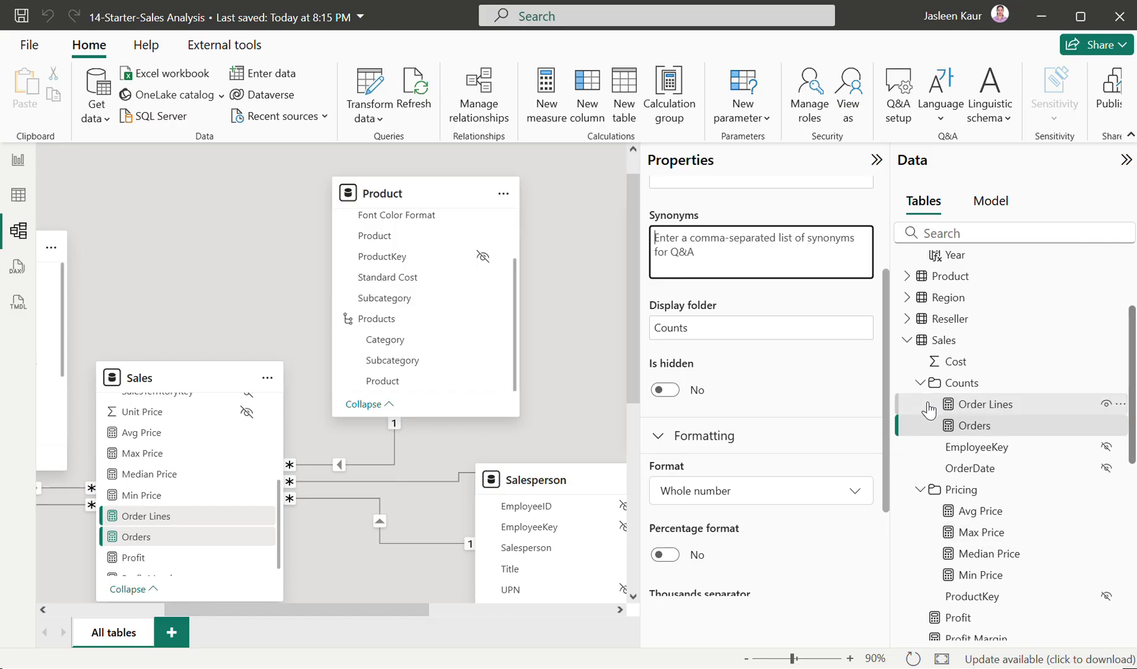
click(920, 382)
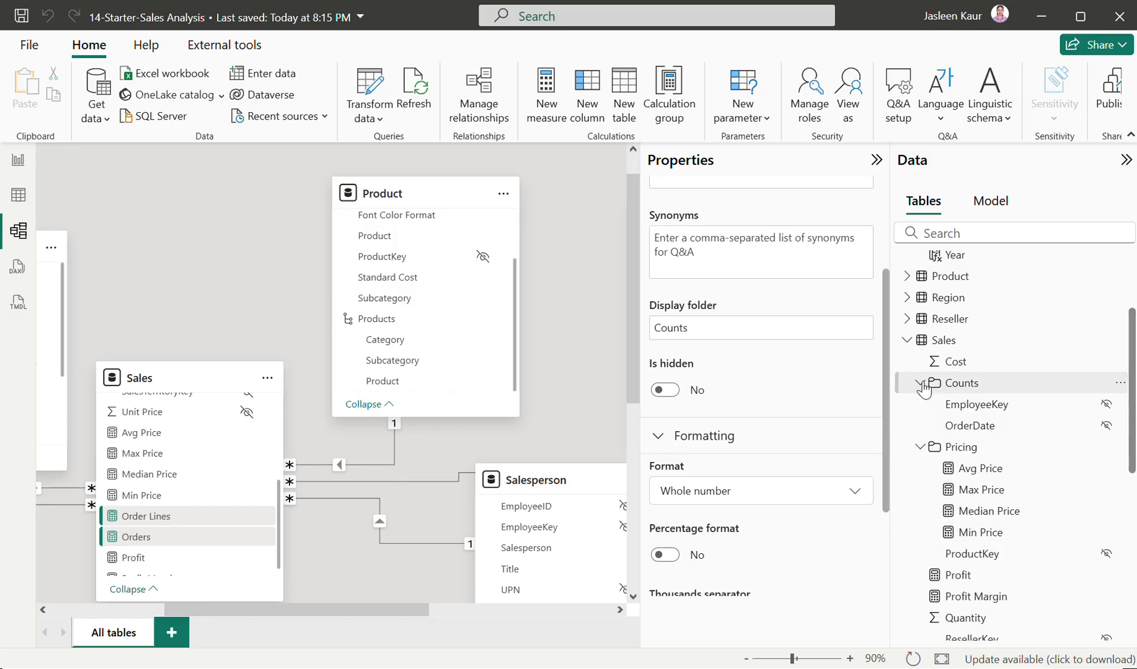
click(919, 447)
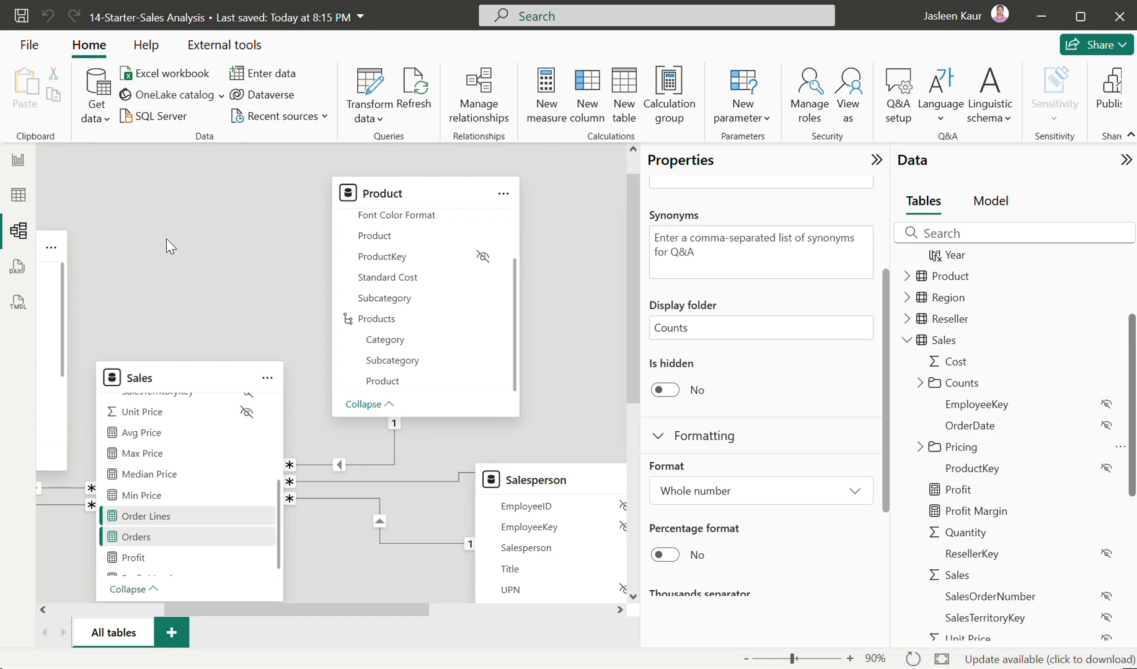
- Return to Report view and collapse the Visualizations pane
click(17, 163)
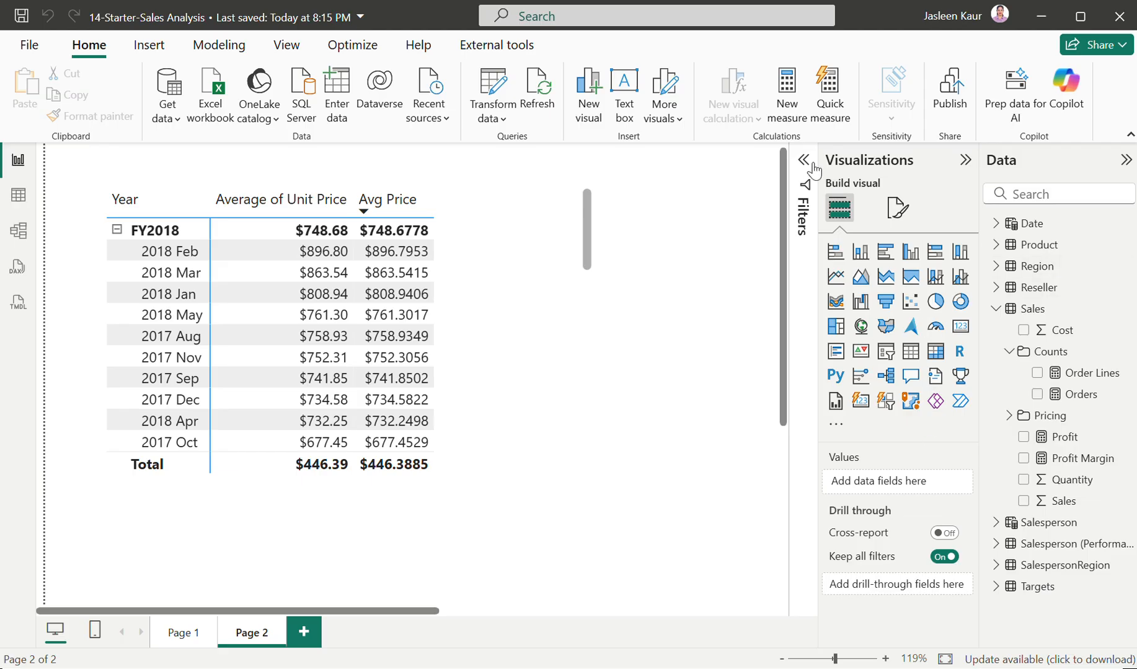
click(965, 161)
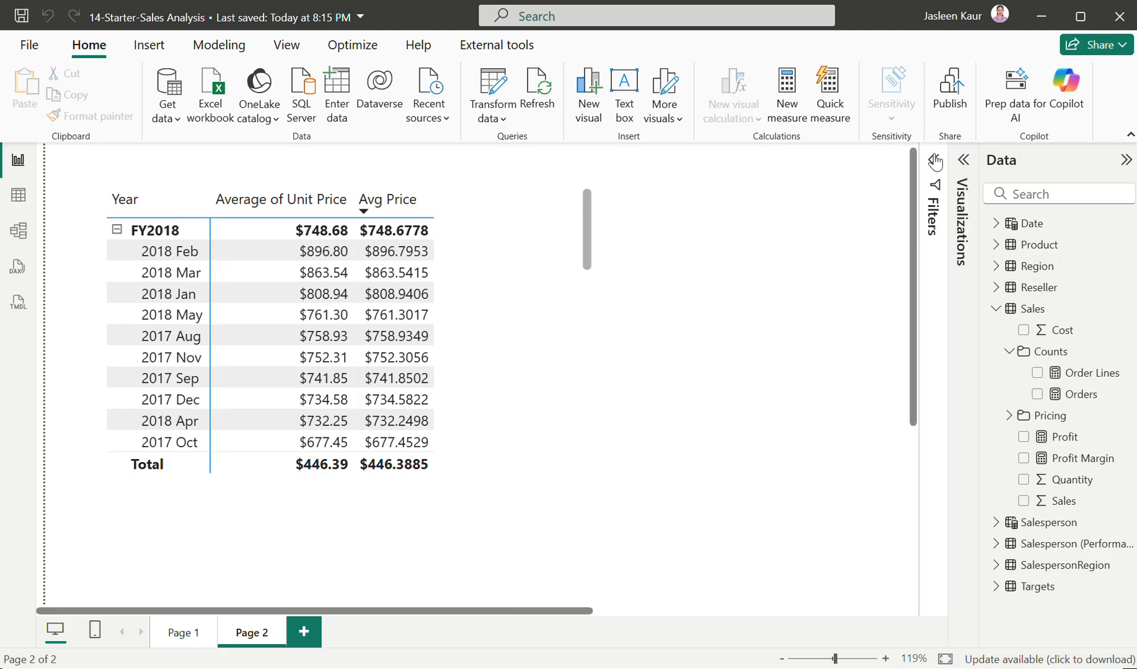
- Remove Average of Unit Price from the values of the matrix on Page 2
click(935, 162)
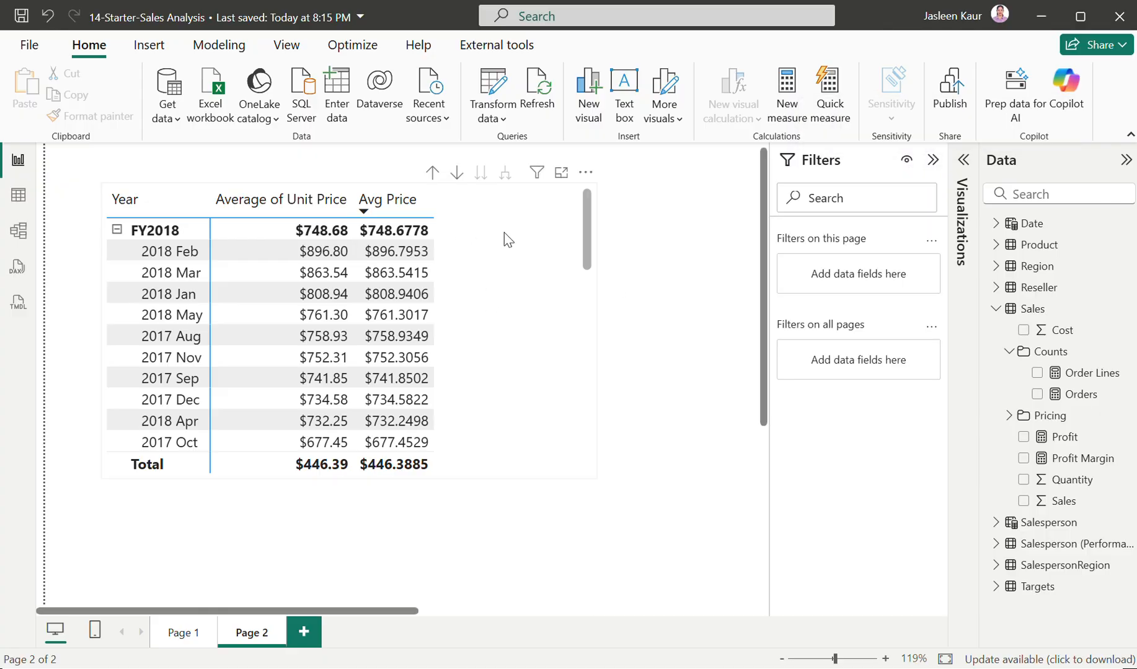
click(504, 232)
click(934, 160)
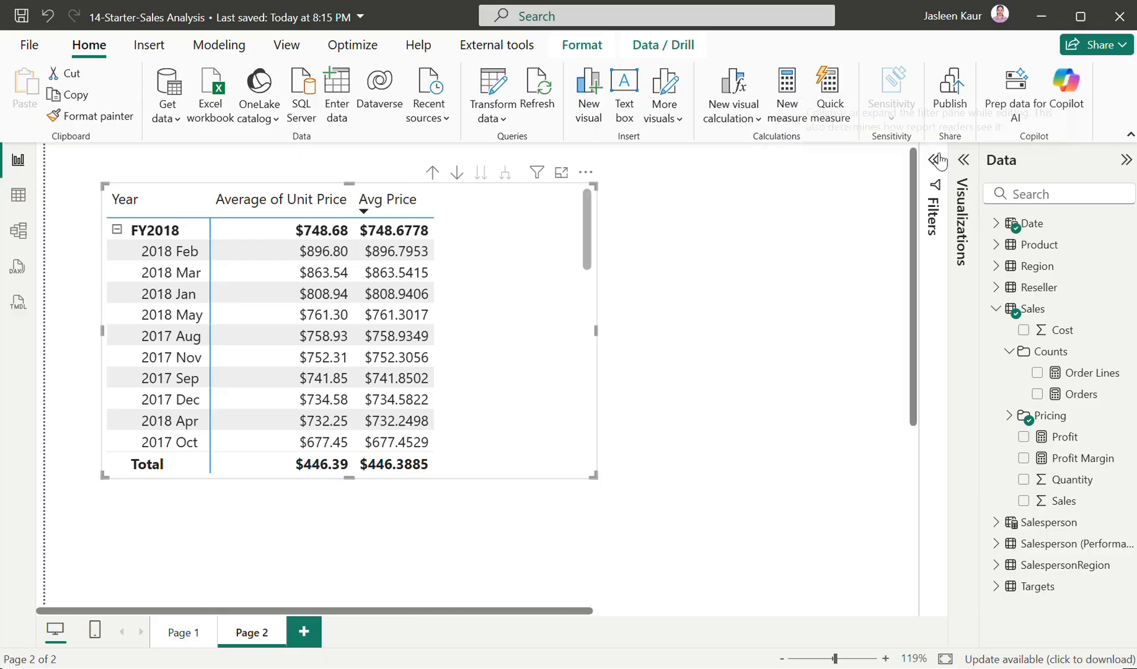
click(963, 160)
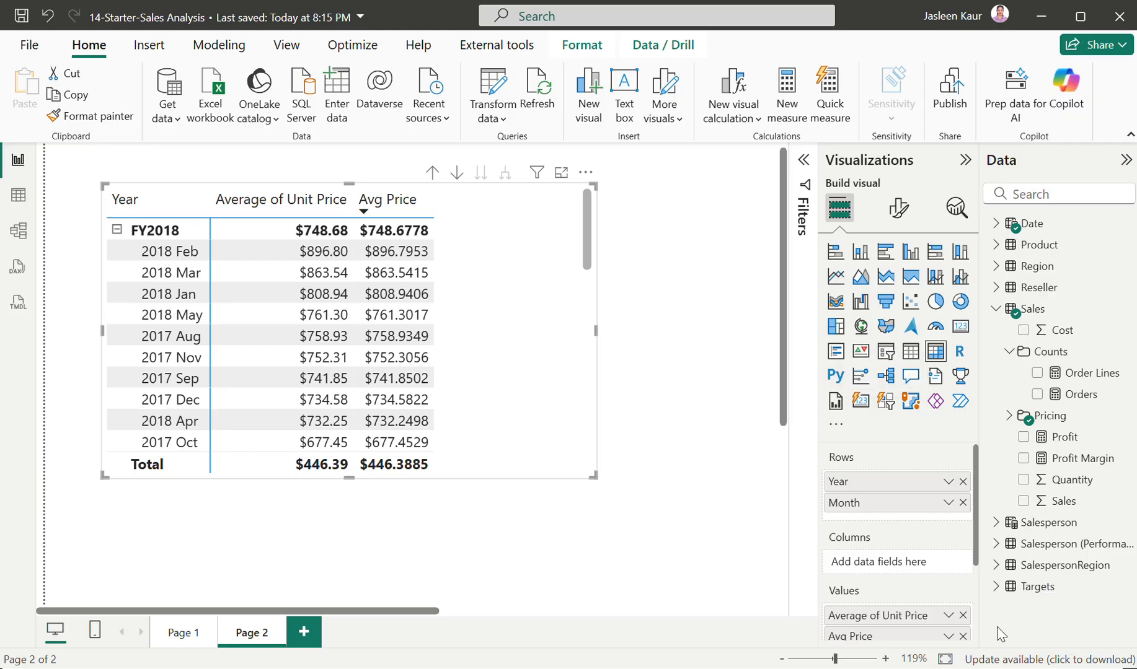
scroll(979, 558, down, 3)
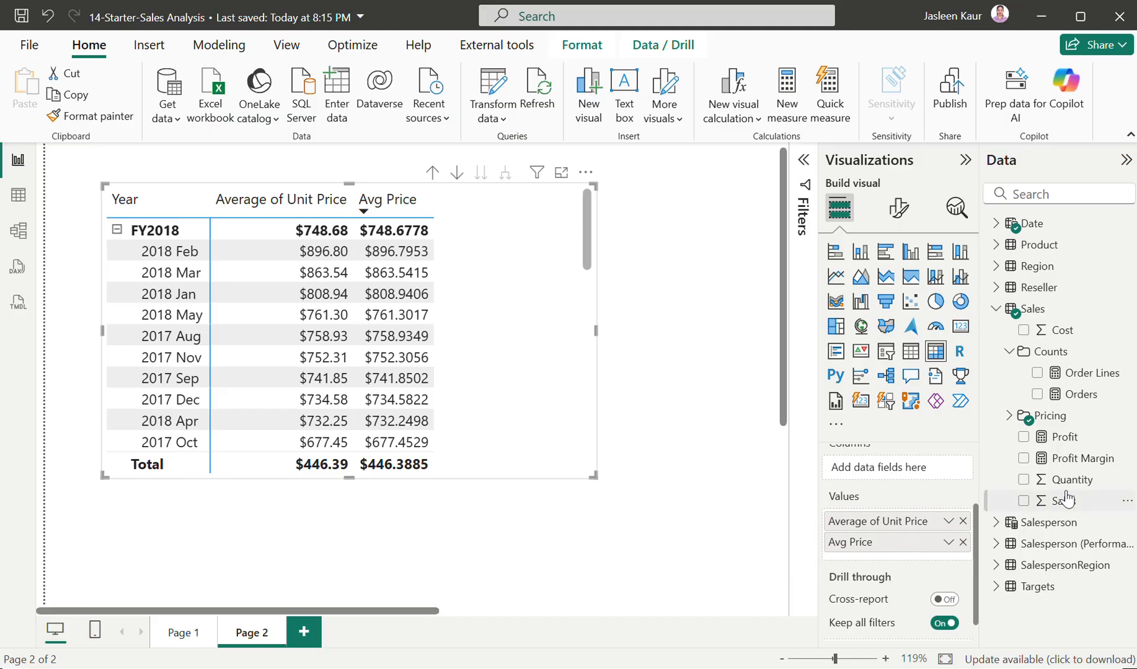
click(963, 522)
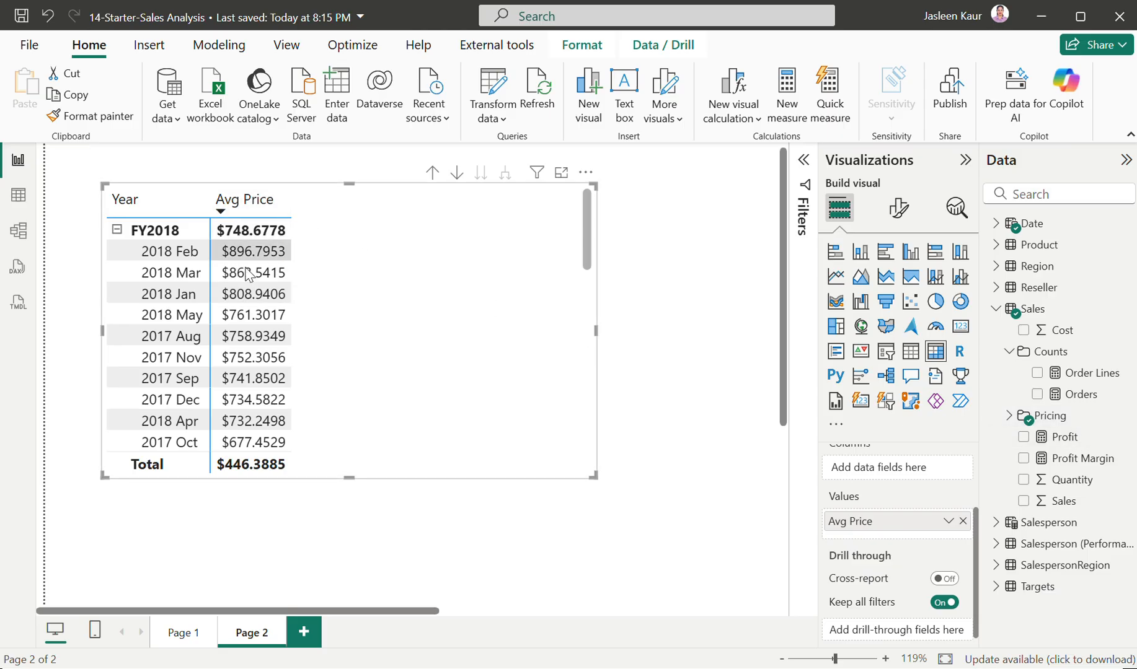
- Add the Median Price, Min Price and Max Price measures from the Pricing folder to the matrix on Page 2
click(1008, 416)
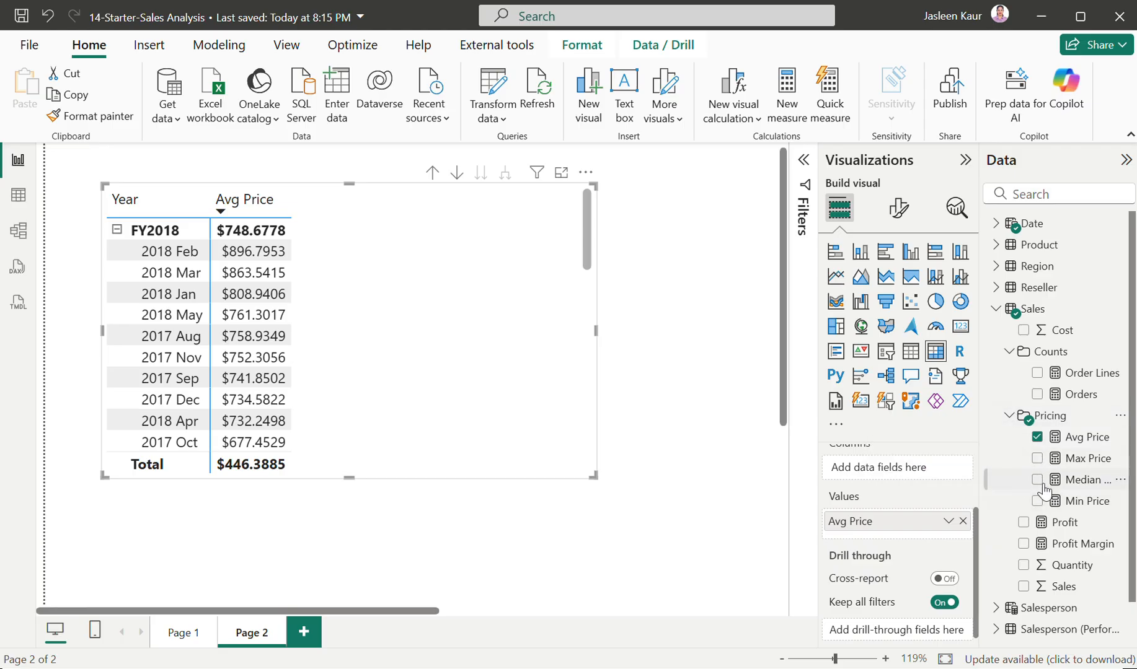
click(1036, 480)
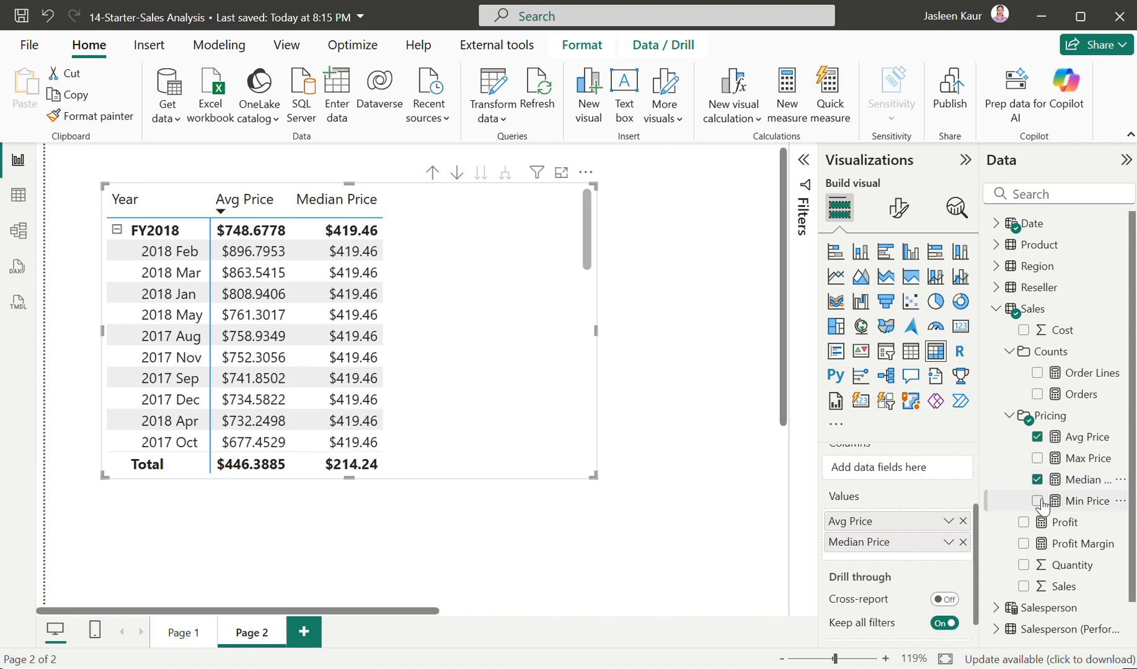
click(1036, 500)
click(1037, 458)
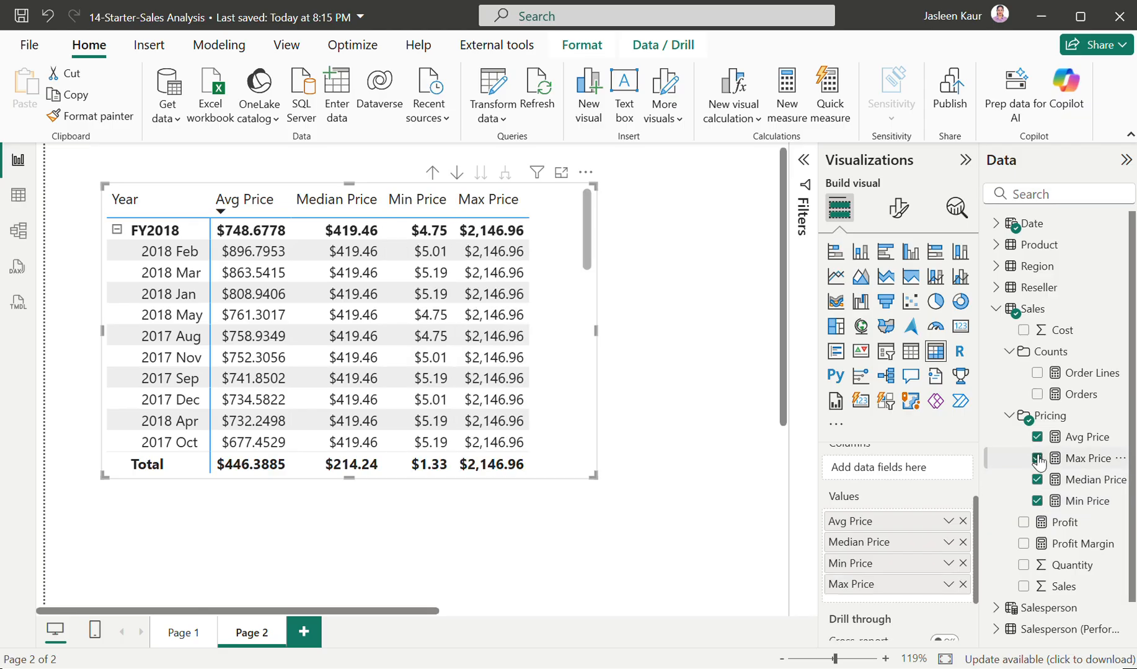
- Add the Orders and Order Lines measures to the matrix, and enlarge it in width and height to fit the added columns
click(1036, 395)
click(1037, 373)
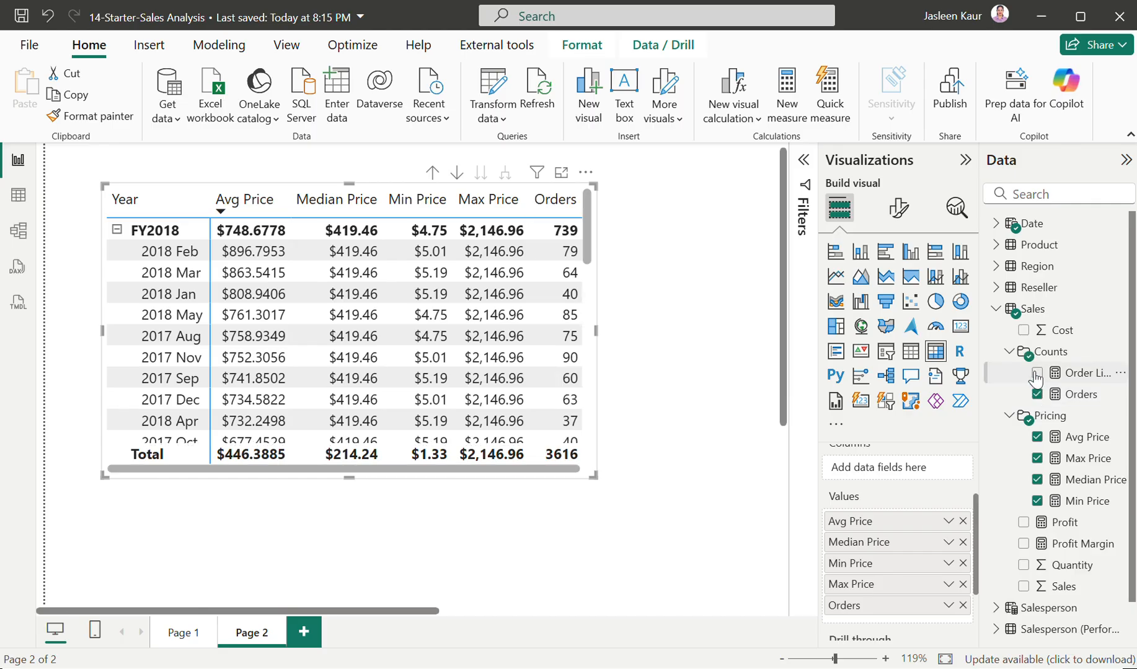
drag(595, 331, 705, 349)
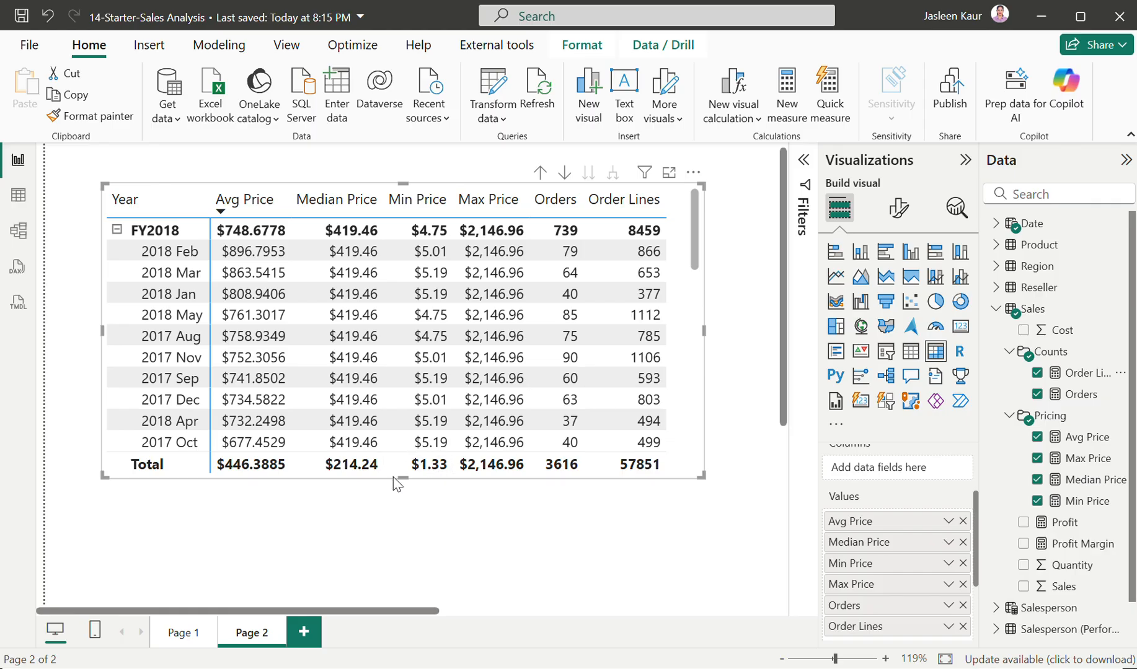
drag(399, 478, 399, 509)
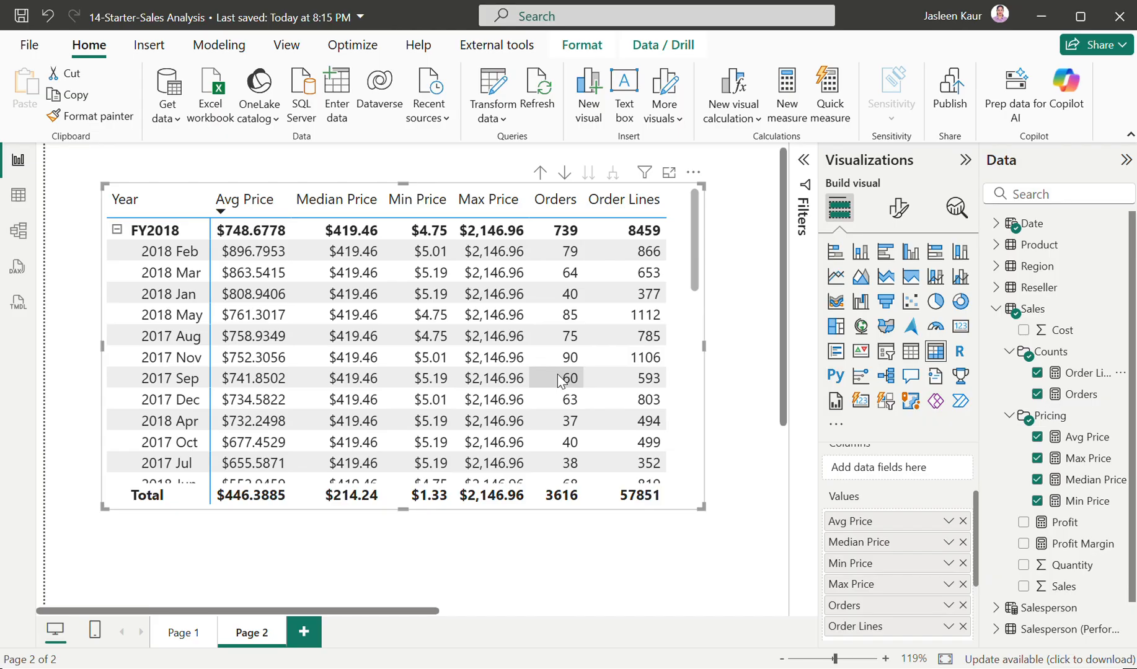
- On Page 1, move the salesperson table to the upper-left area of the page and remove its Target column
click(186, 634)
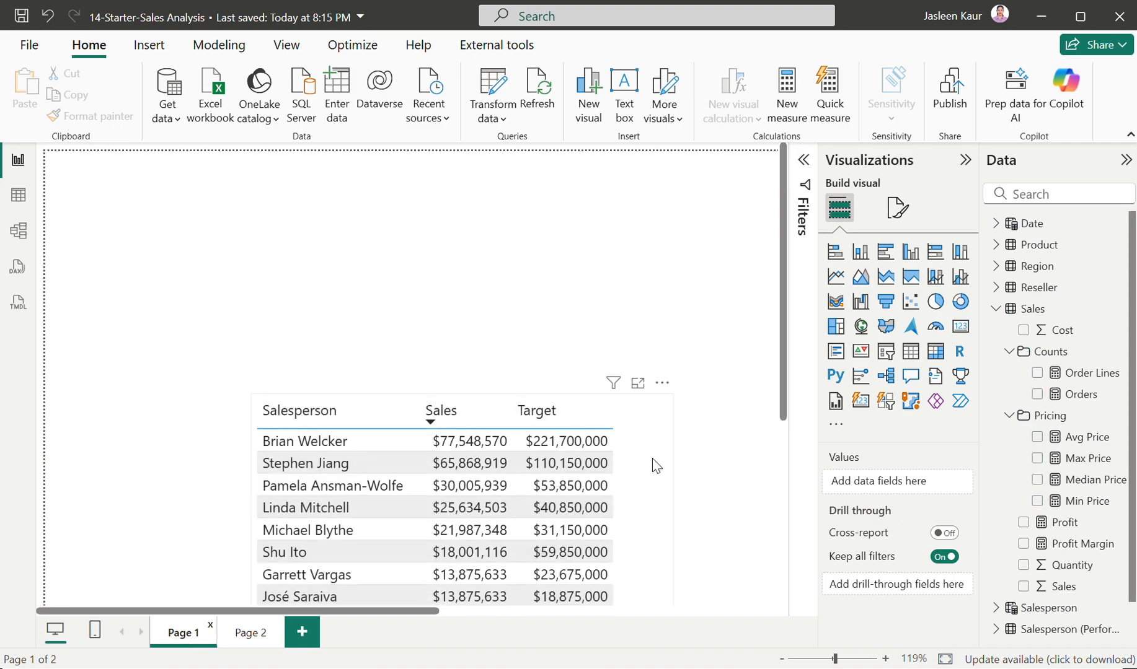
drag(654, 468, 508, 204)
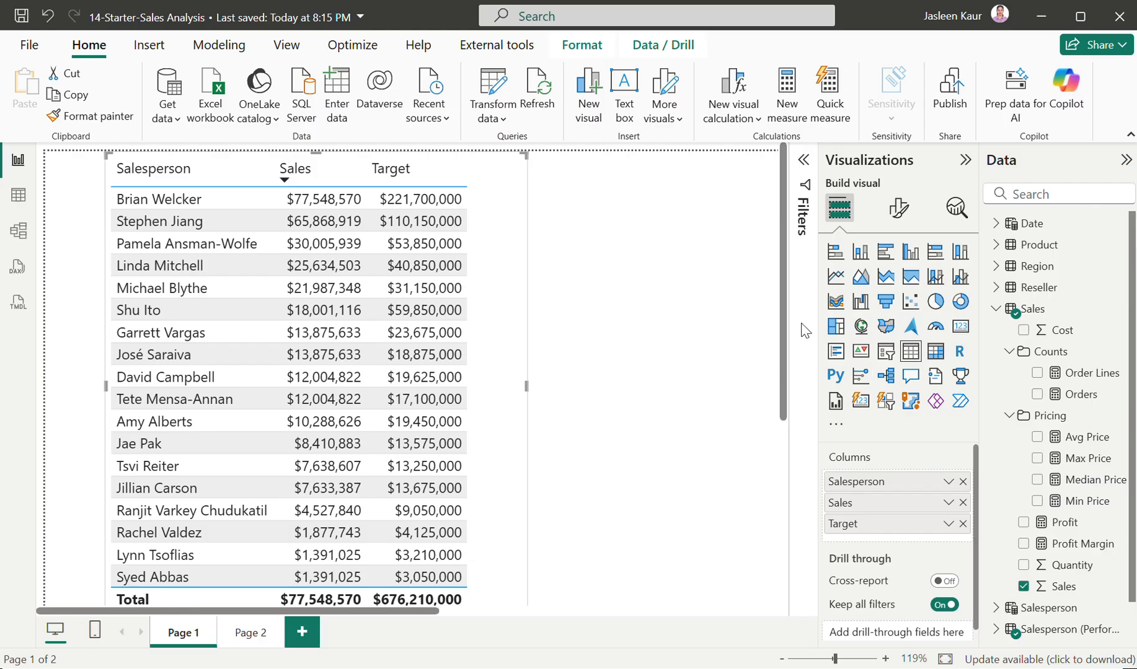
drag(781, 330, 789, 338)
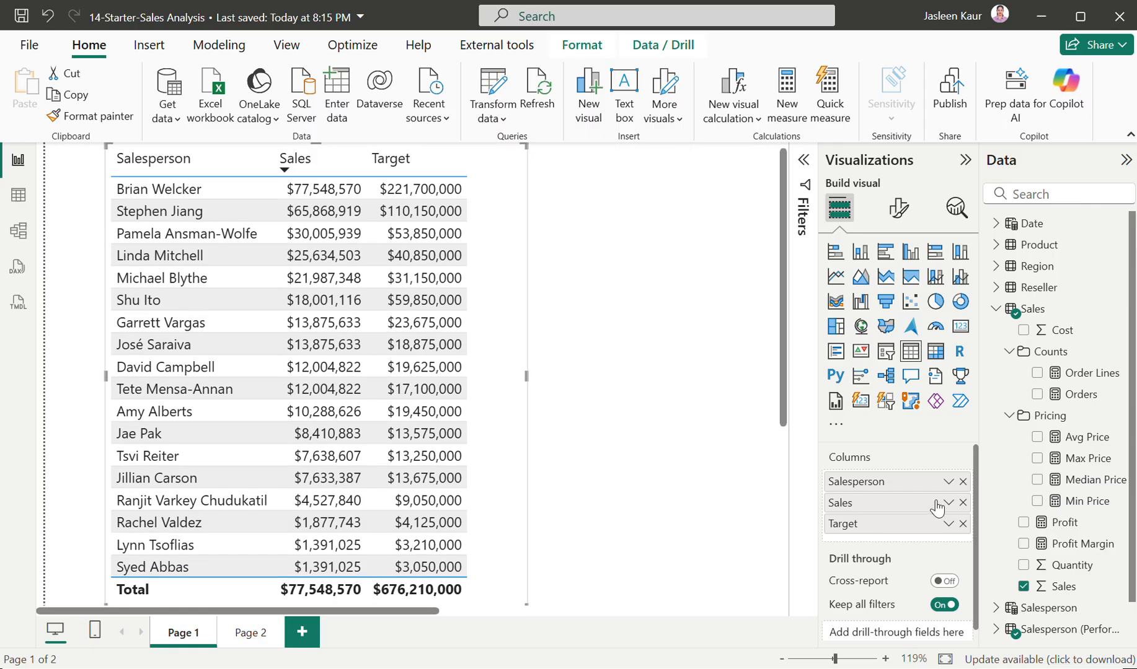
click(963, 524)
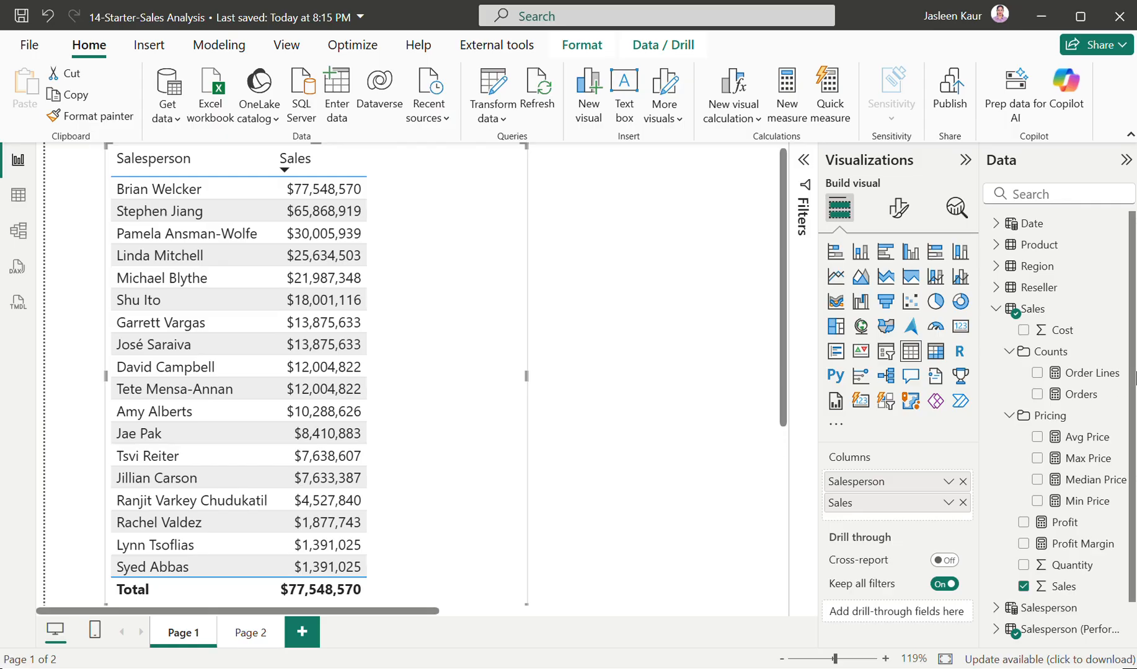
- Collapse the Sales table and rename the Target column of the Targets table as TargetAmount
click(995, 310)
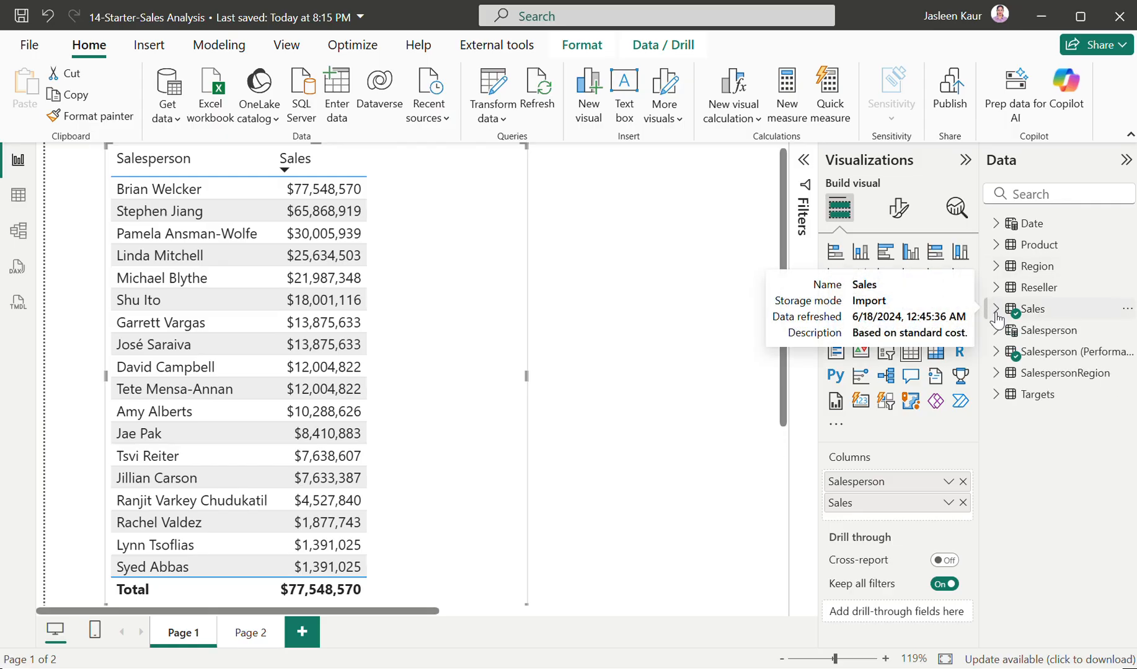
click(995, 395)
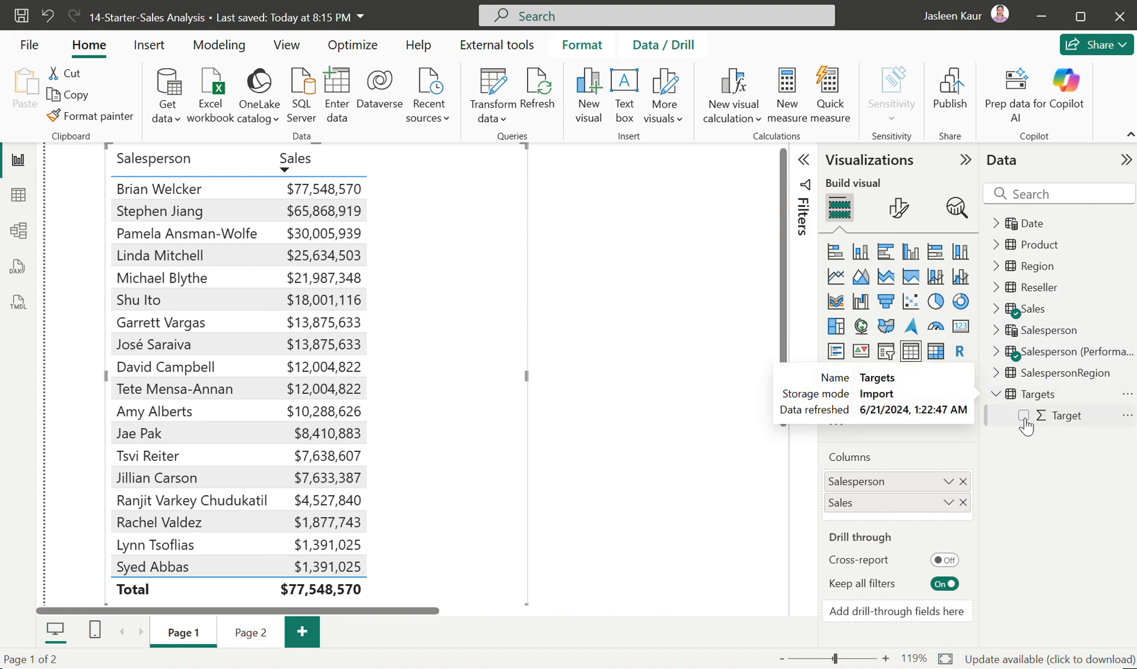
click(1125, 416)
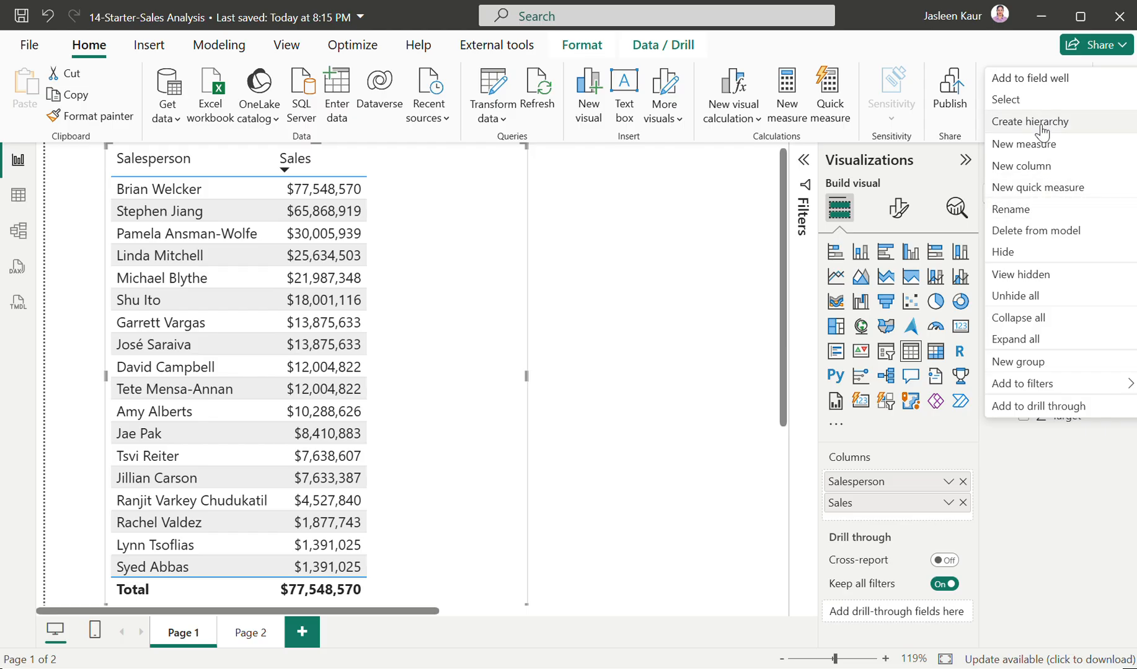
click(1032, 210)
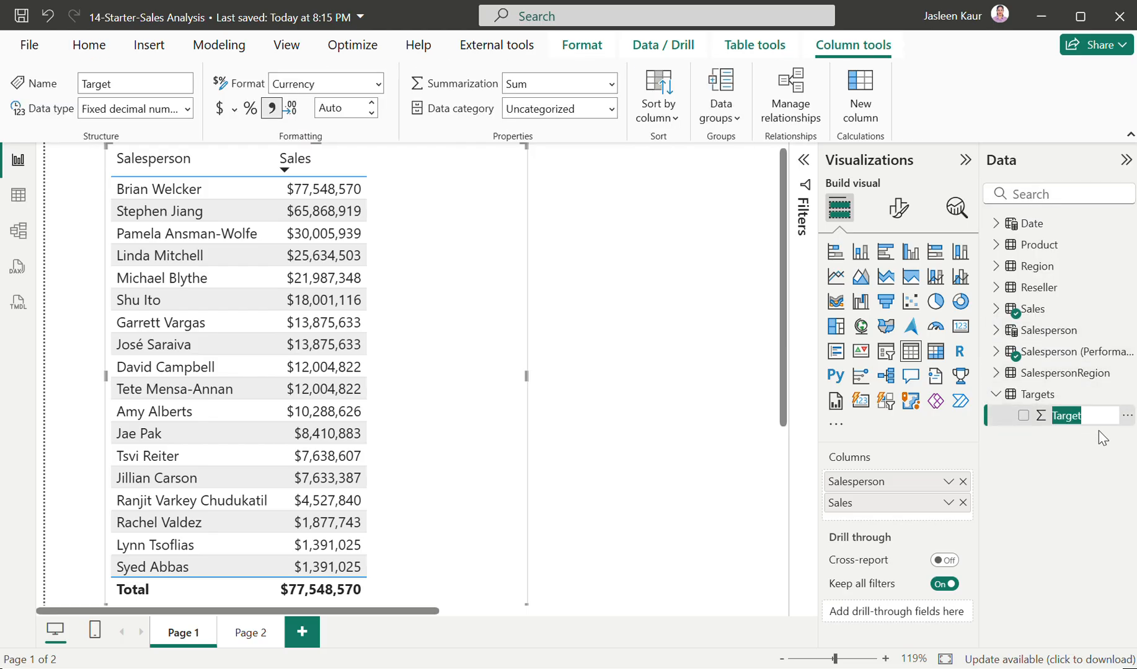
click(1101, 422)
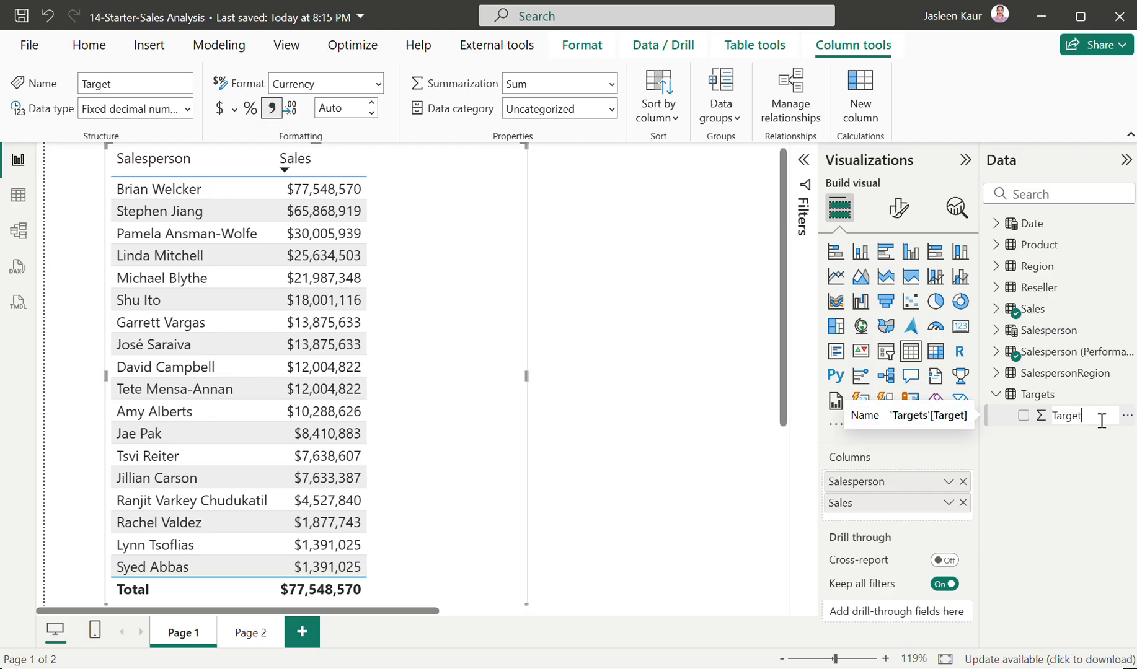
text(Amount)
key(Return)
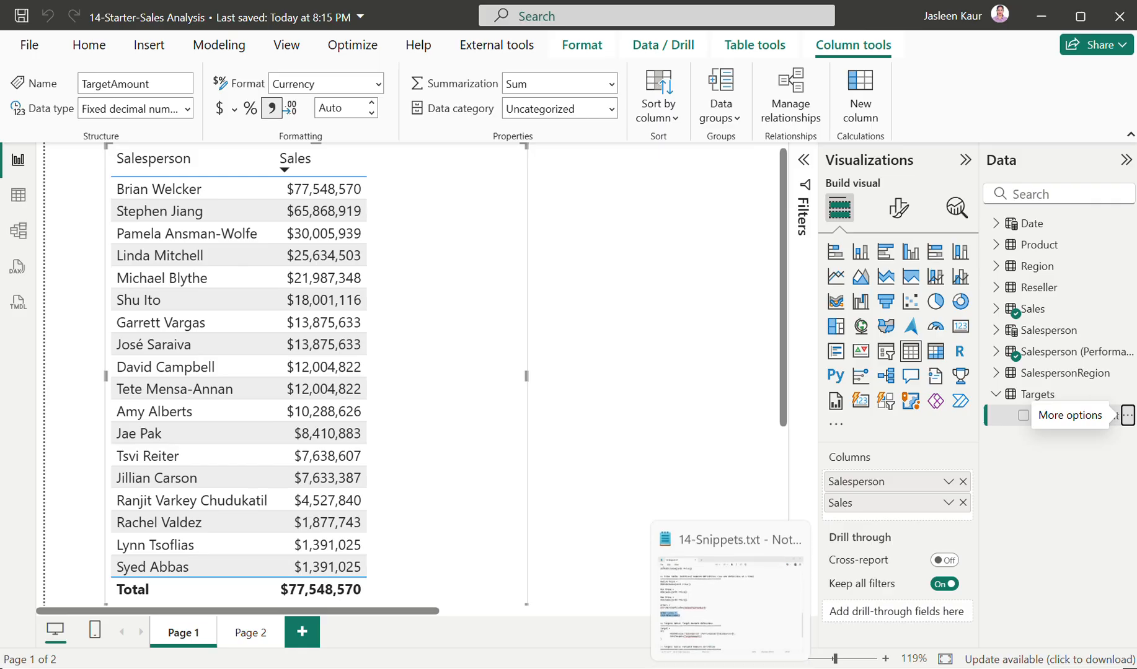
- Copy the Target measure definition from 14-Snippets.txt in Notepad and return to Power BI Desktop
click(731, 638)
scroll(302, 396, down, 1)
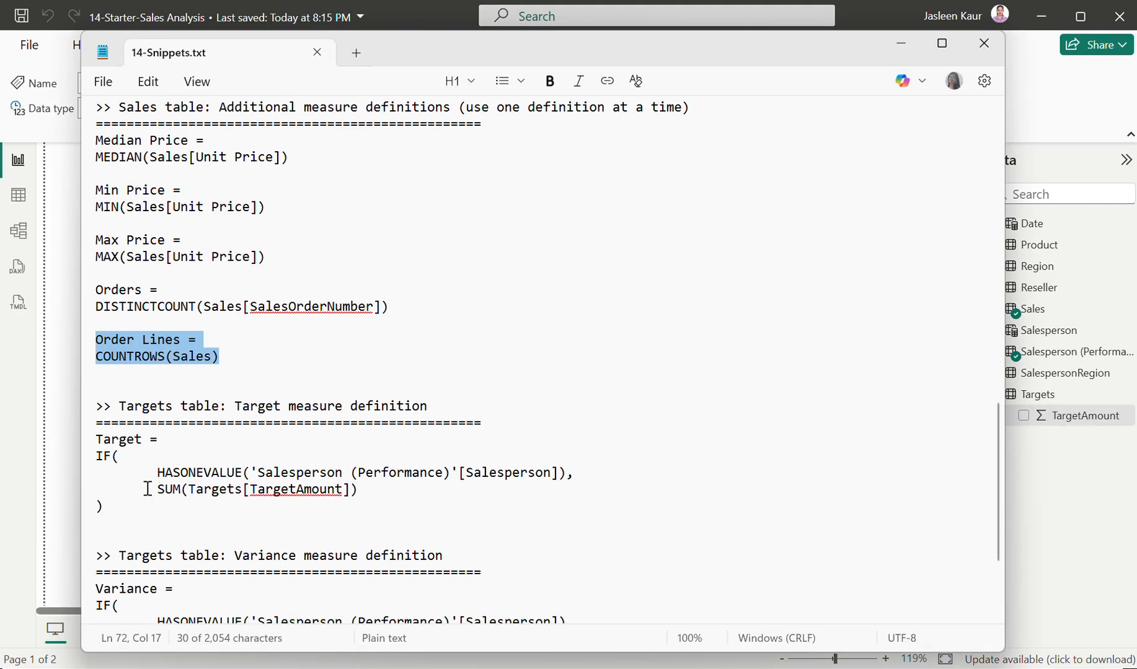
drag(106, 506, 80, 440)
key(ctrl+c)
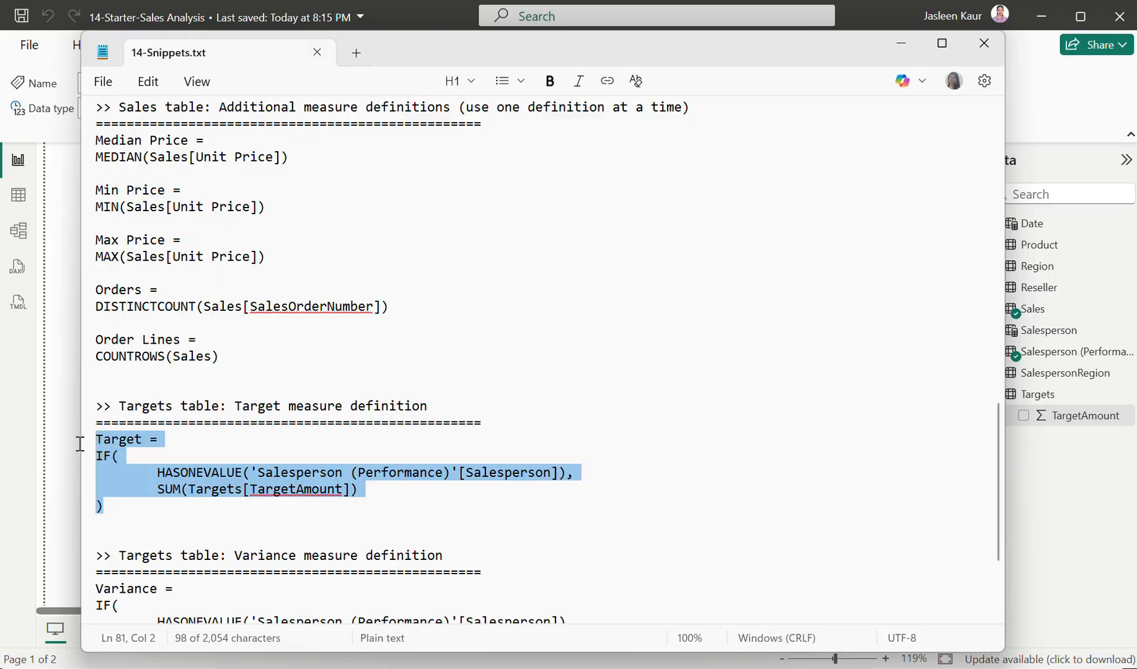
click(57, 528)
click(57, 528)
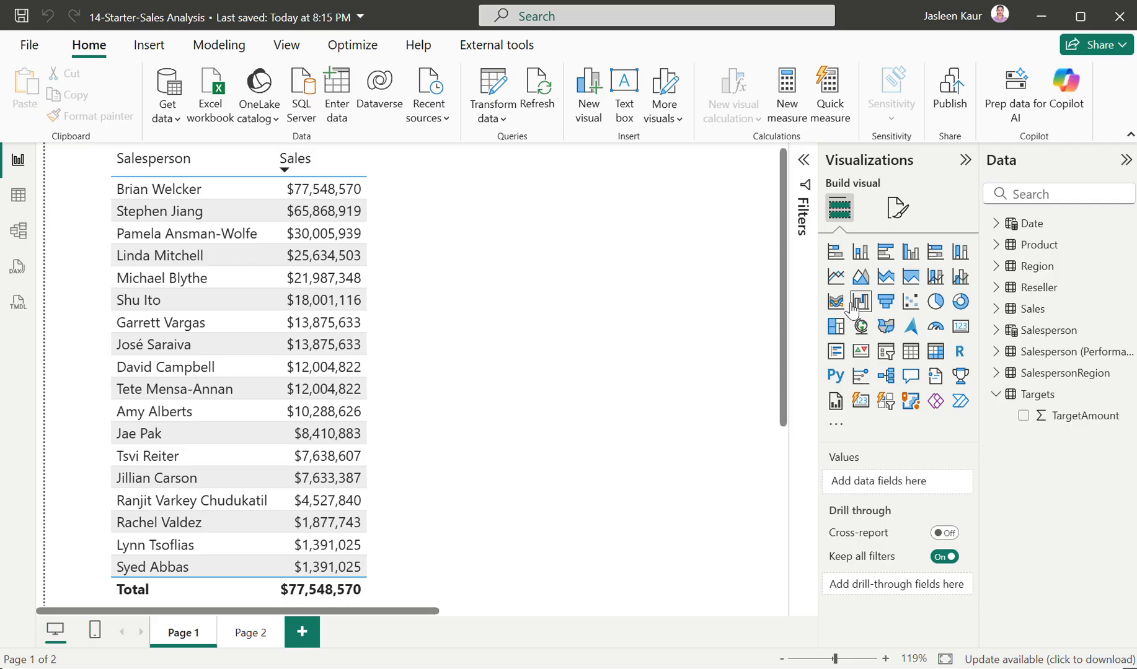
- Create a Target measure in the Targets table from the copied IF, HASONEVALUE and SUM(Targets[TargetAmount]) definition, reviewing its parts before committing
click(1035, 399)
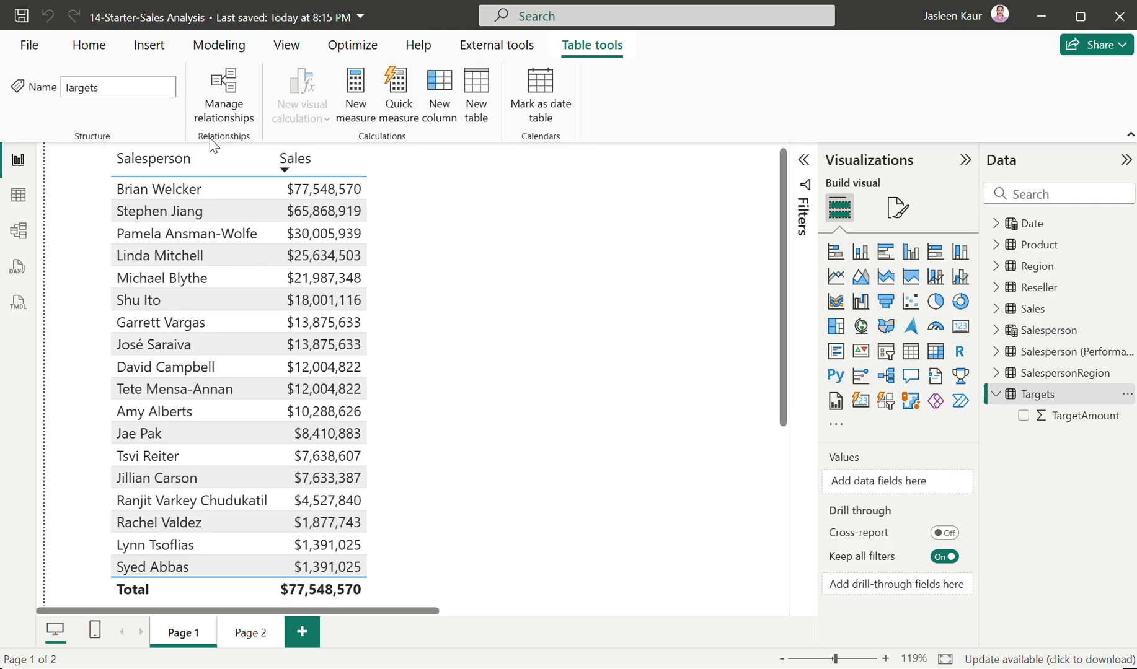
click(356, 94)
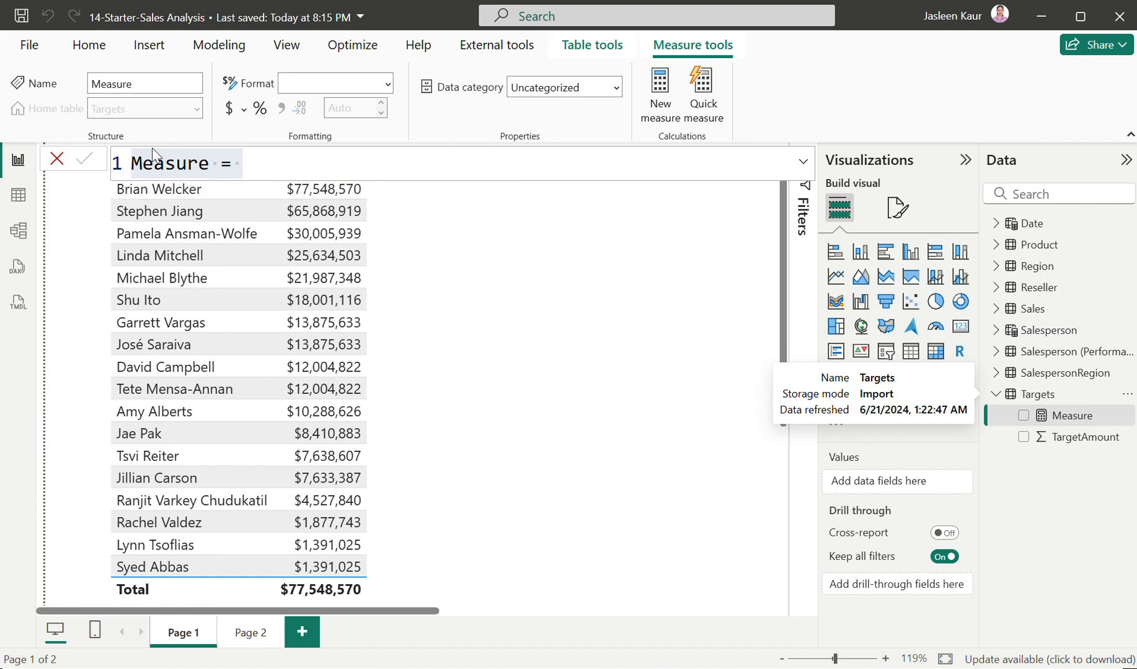
double_click(197, 170)
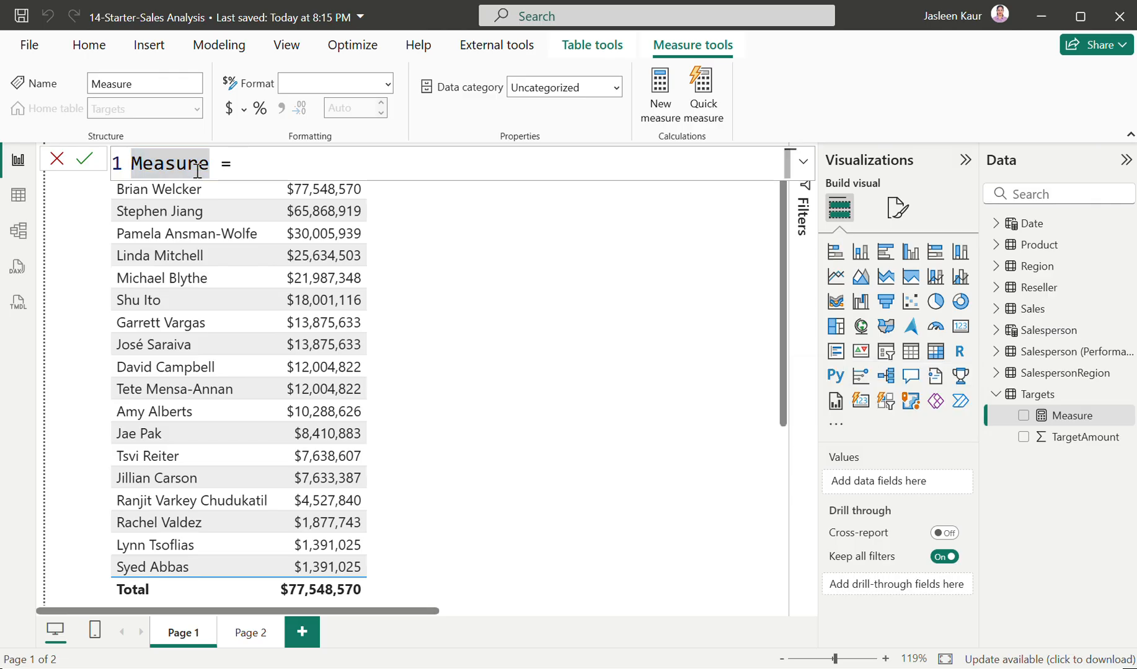
key(shift+End)
key(ctrl+v)
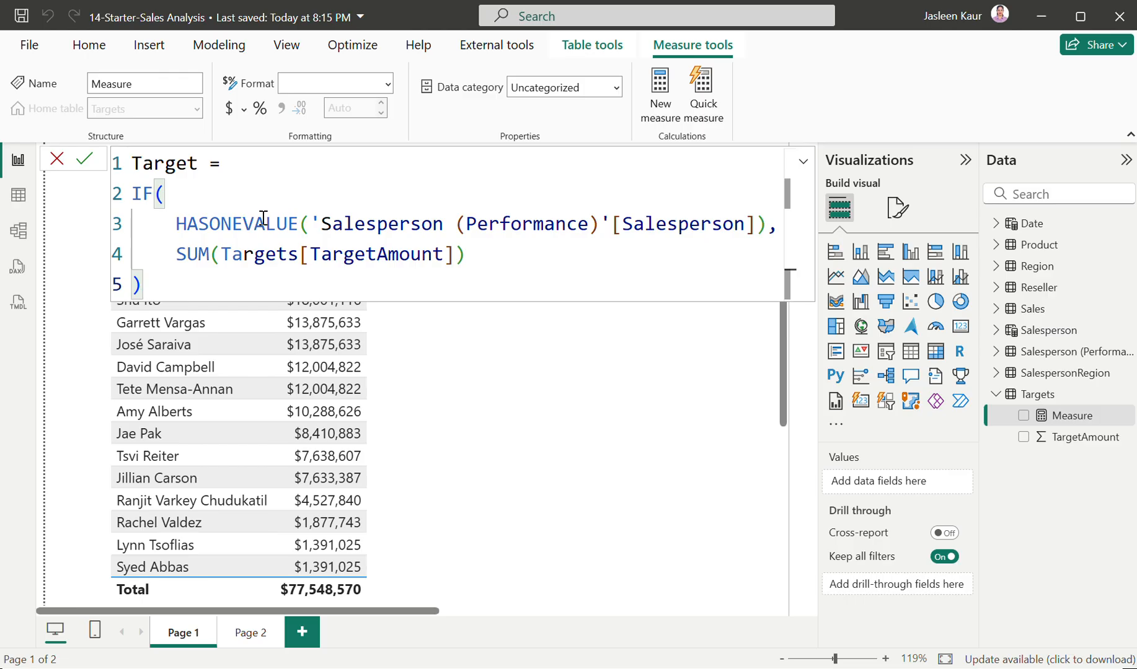
double_click(258, 222)
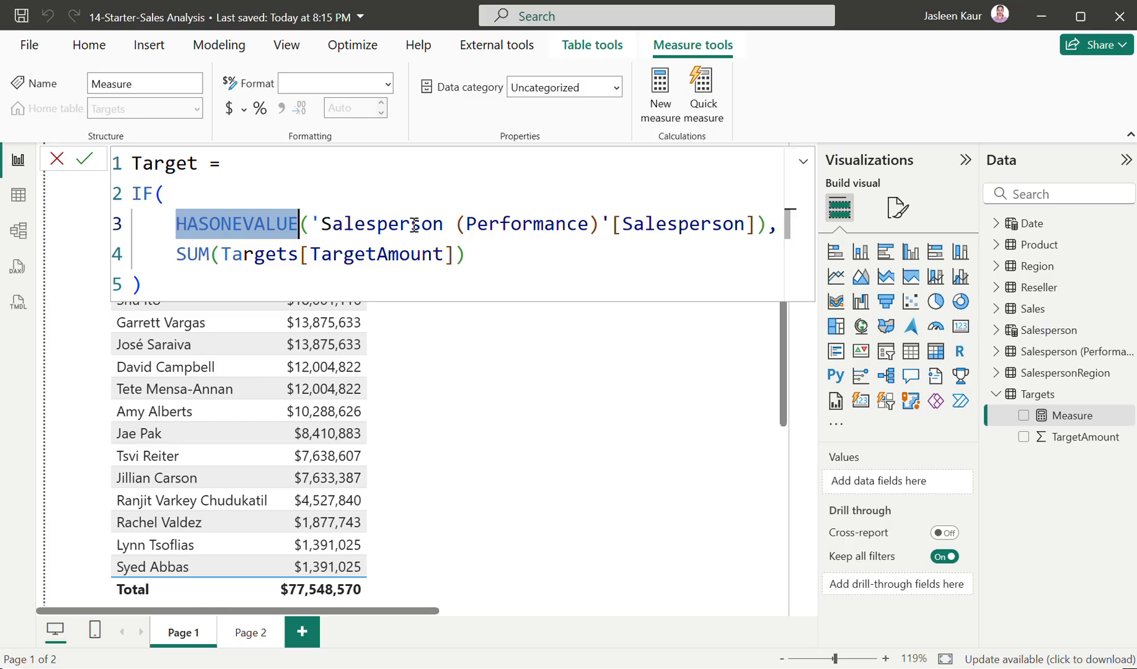
drag(598, 231, 326, 213)
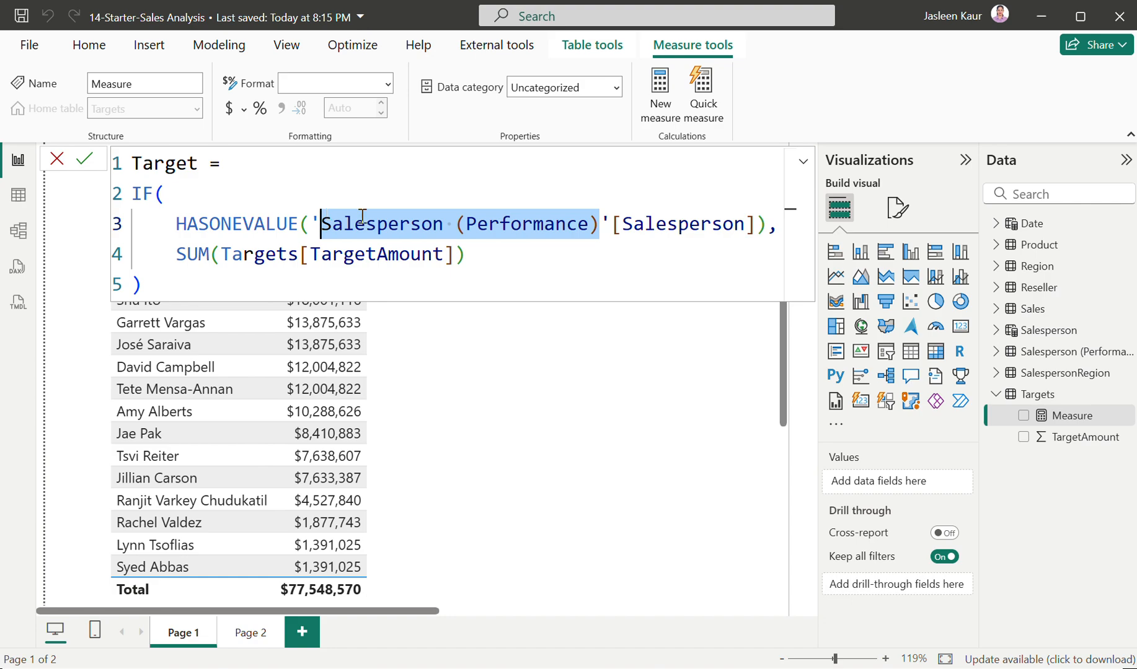
click(676, 227)
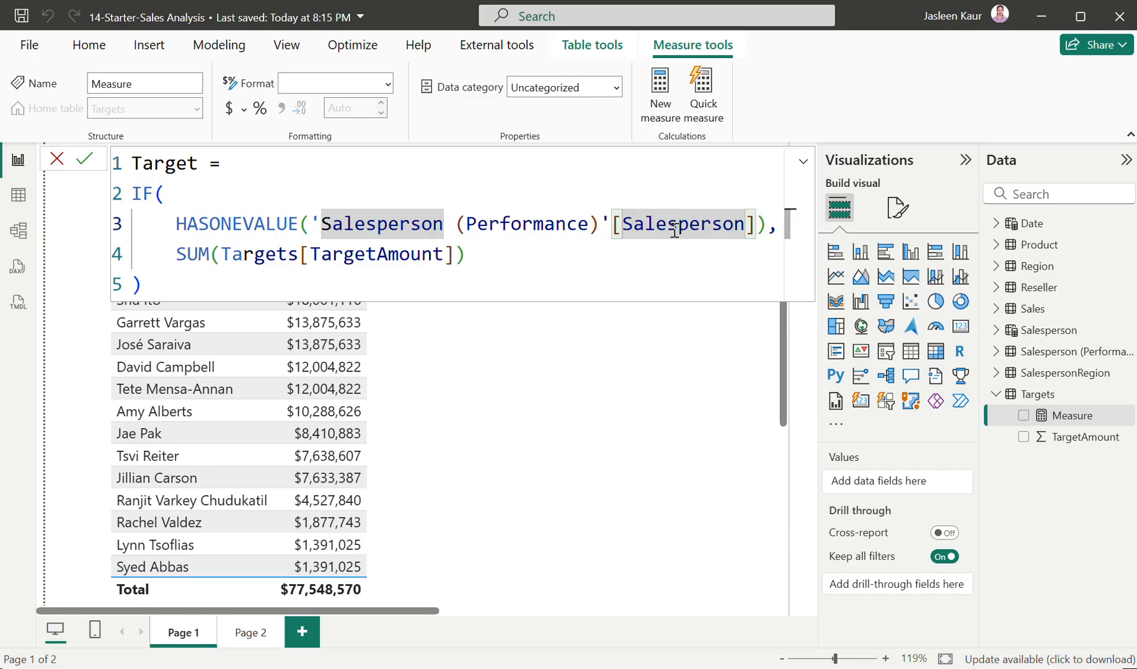
double_click(421, 256)
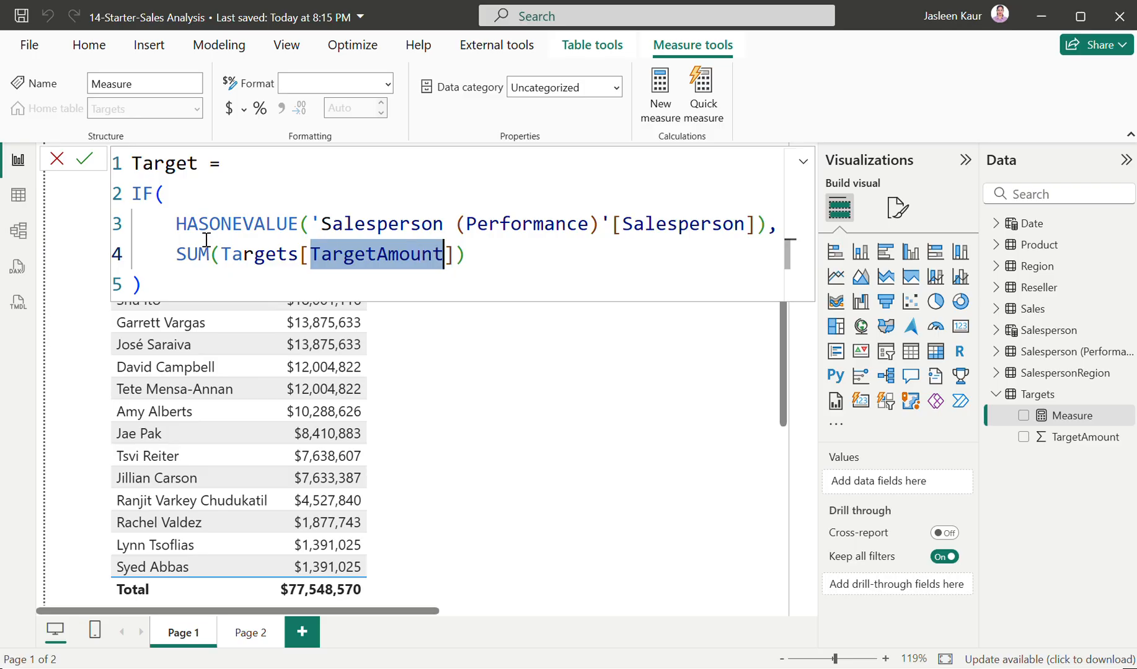
double_click(143, 193)
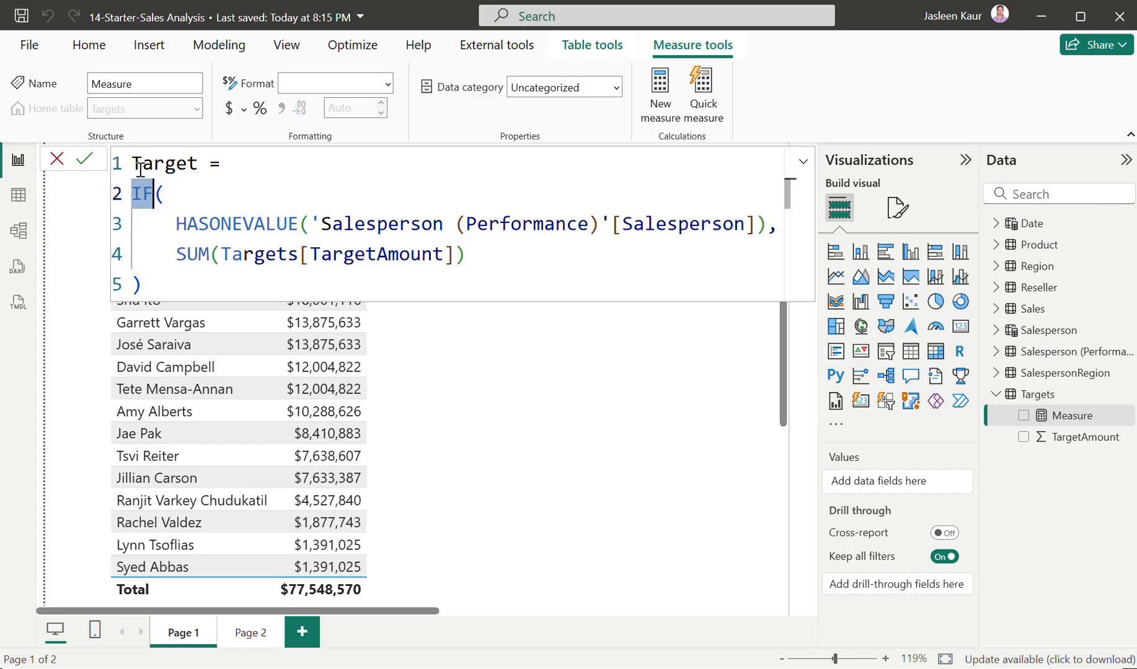
click(85, 159)
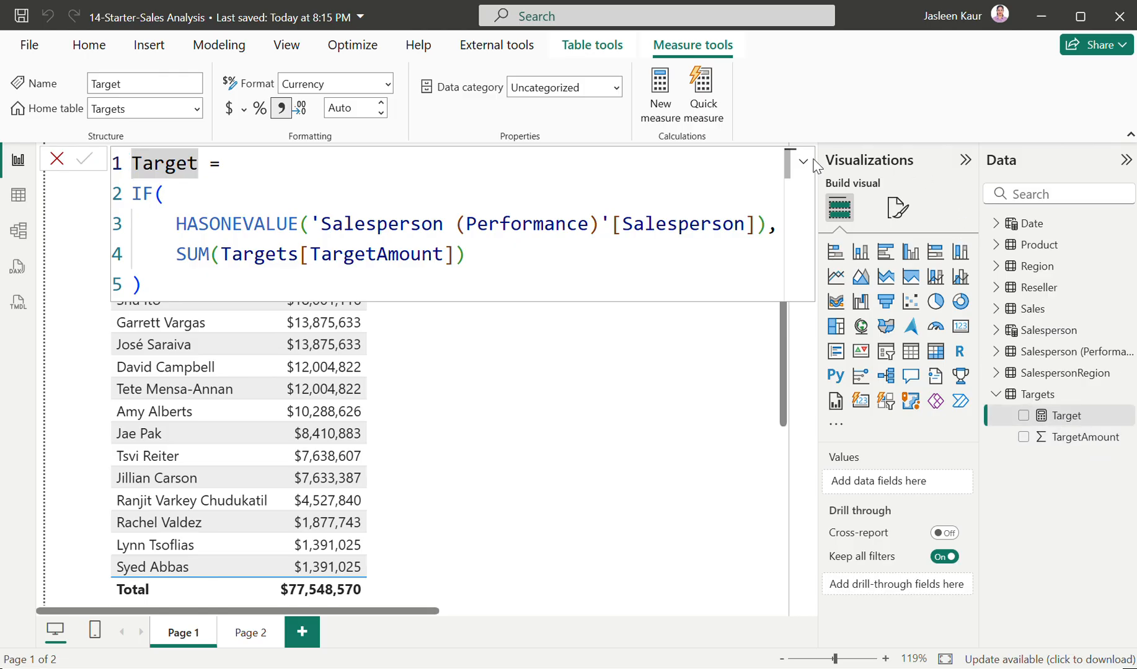
- Set the Target measure's format to 0 decimal places
click(345, 110)
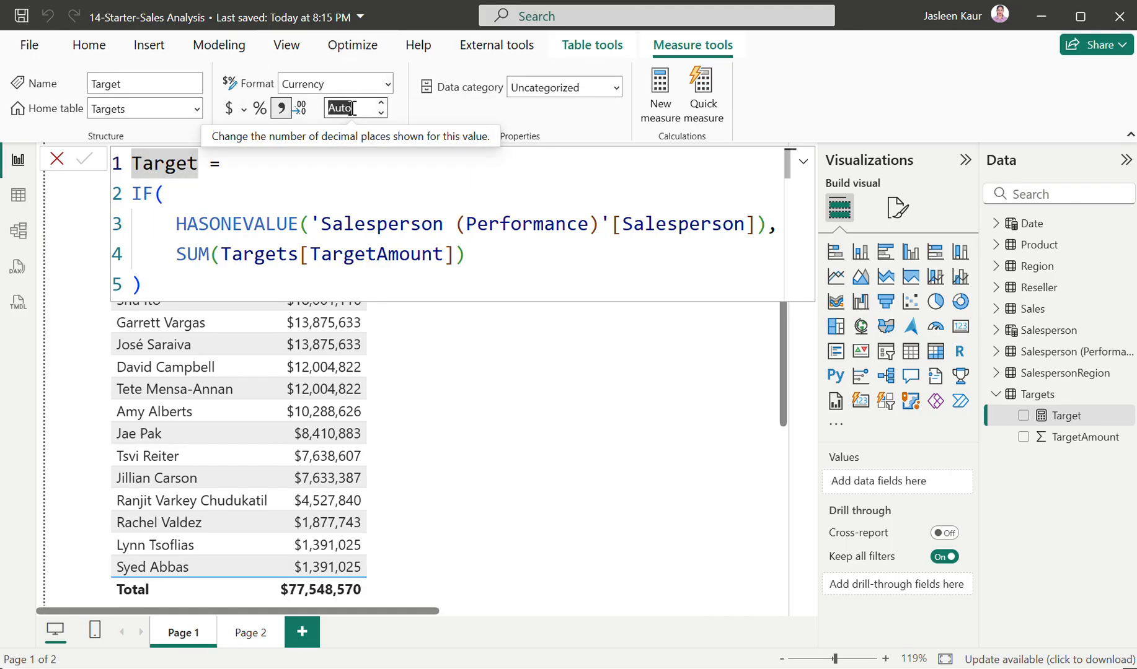
text(0)
key(Return)
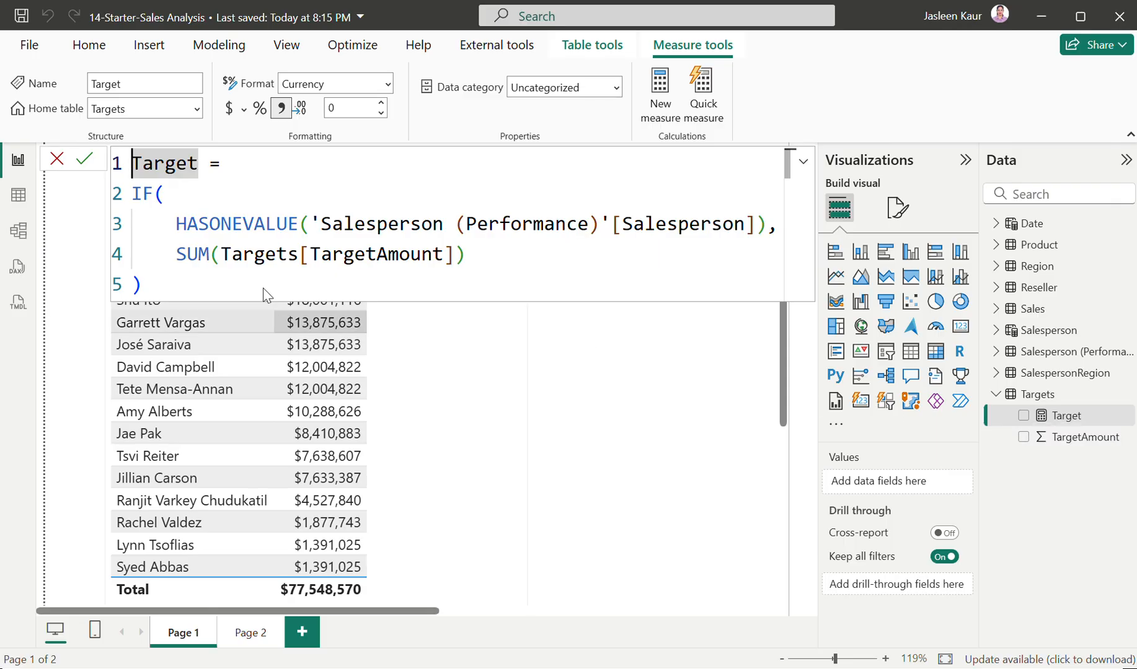
- In Model view, commit the Target measure's formula and hide the TargetAmount column of the Targets table
click(19, 229)
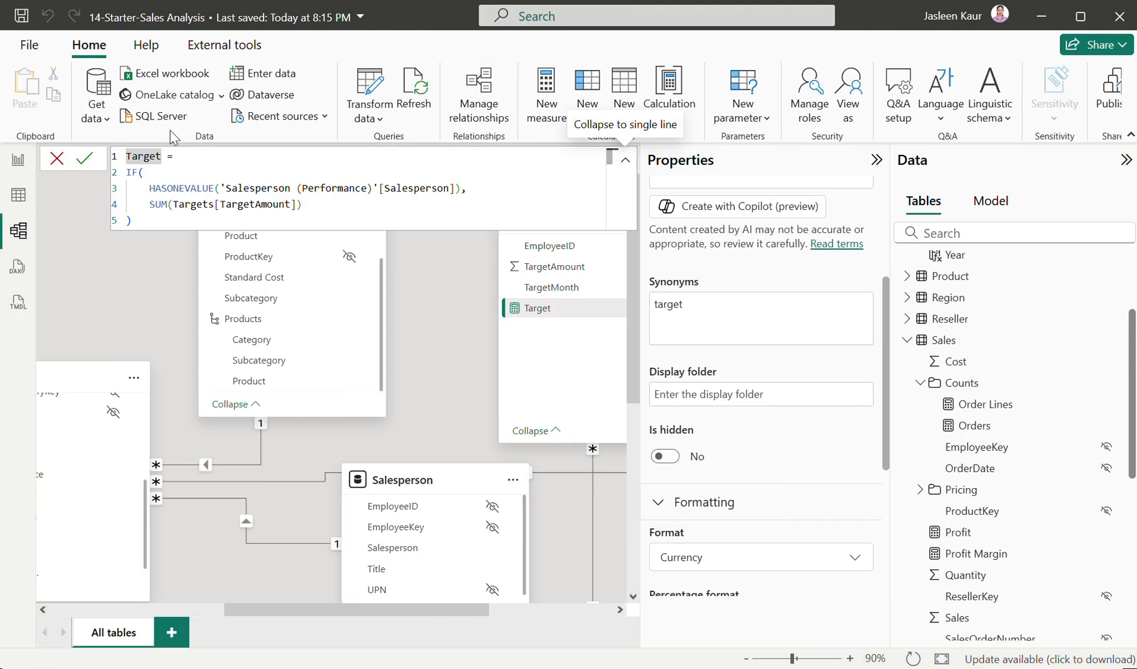
click(86, 161)
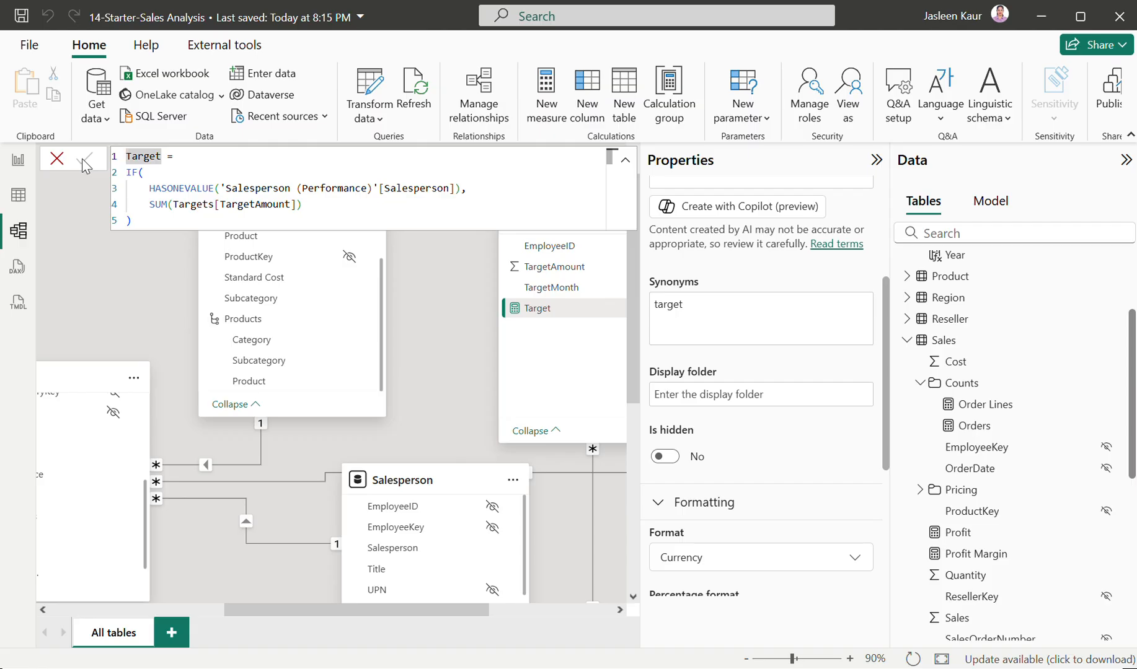
click(625, 161)
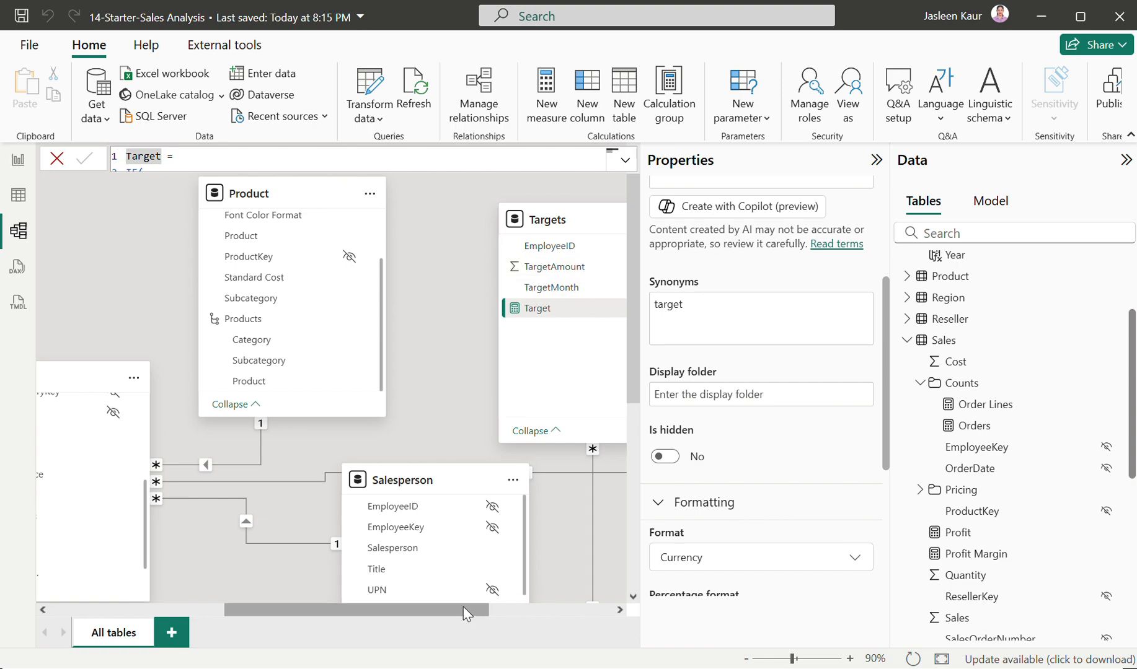
drag(465, 617, 546, 617)
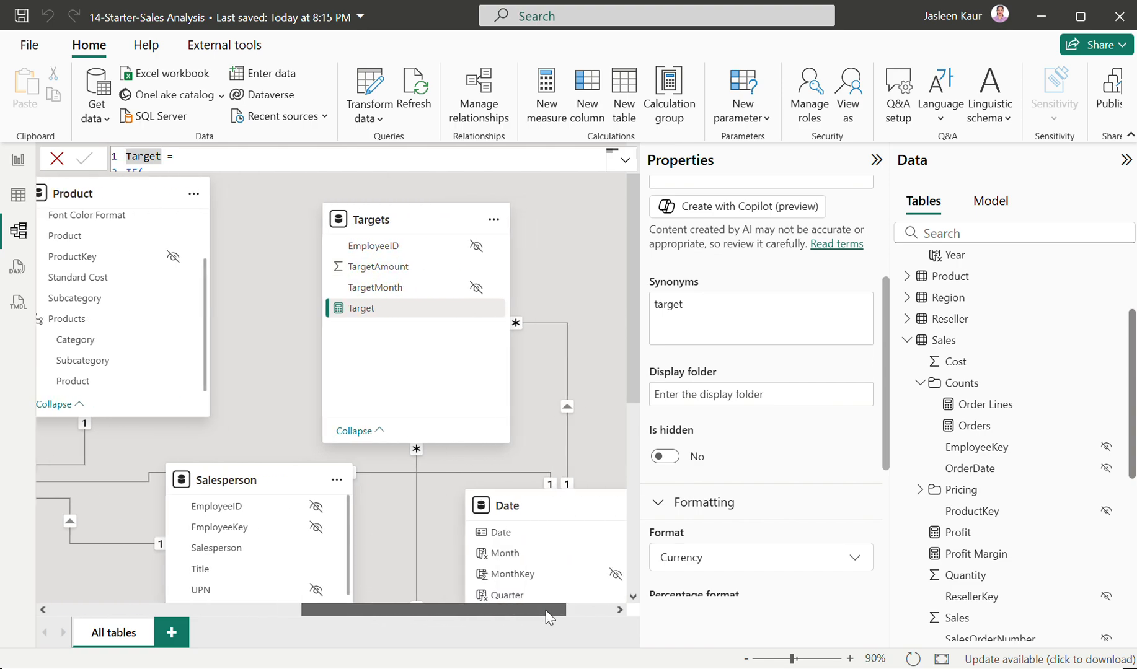
click(471, 270)
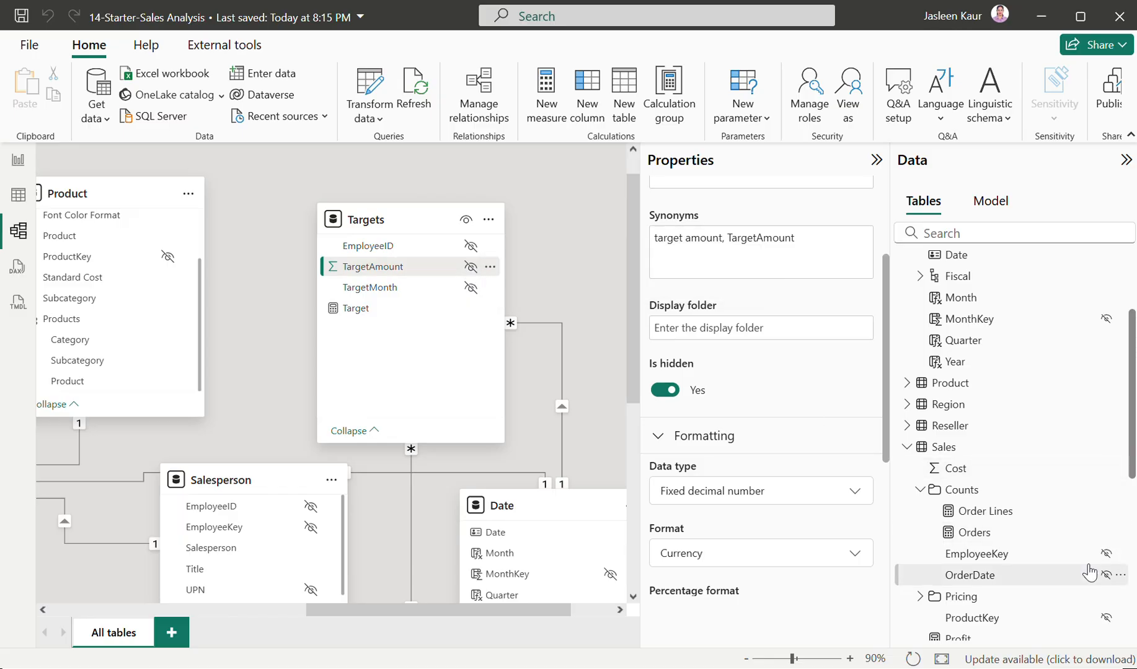
- Collapse the Sales, Salesperson and Date tables in the model's table list and check the report-view hiding option of TargetAmount
scroll(1088, 572, down, 3)
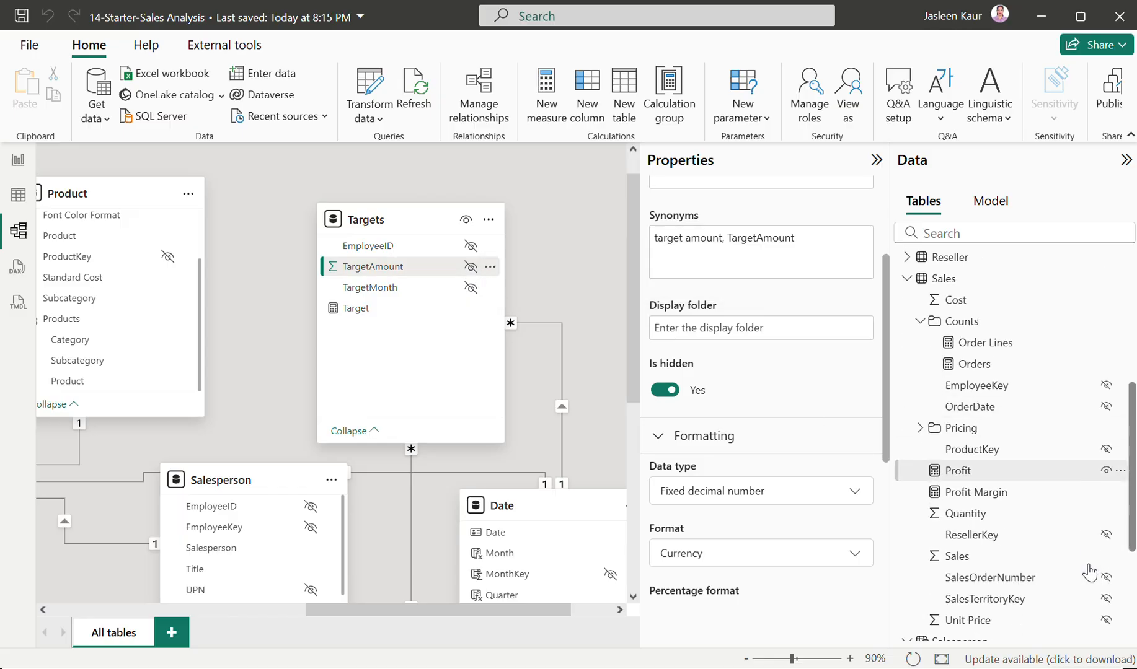
click(906, 278)
click(906, 438)
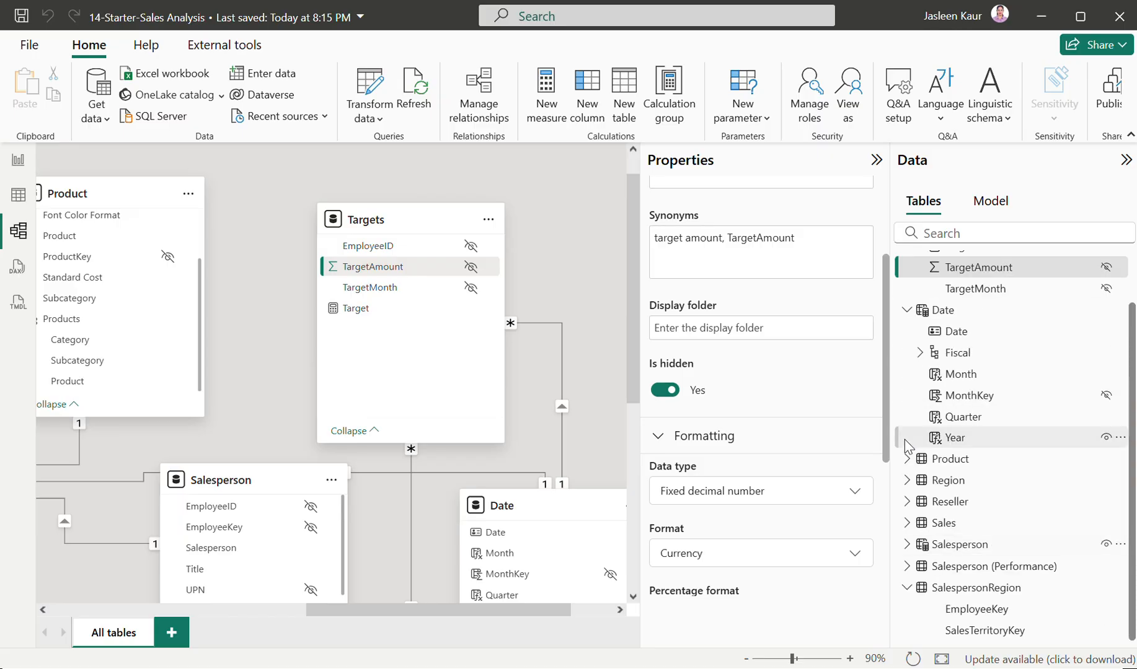
click(907, 310)
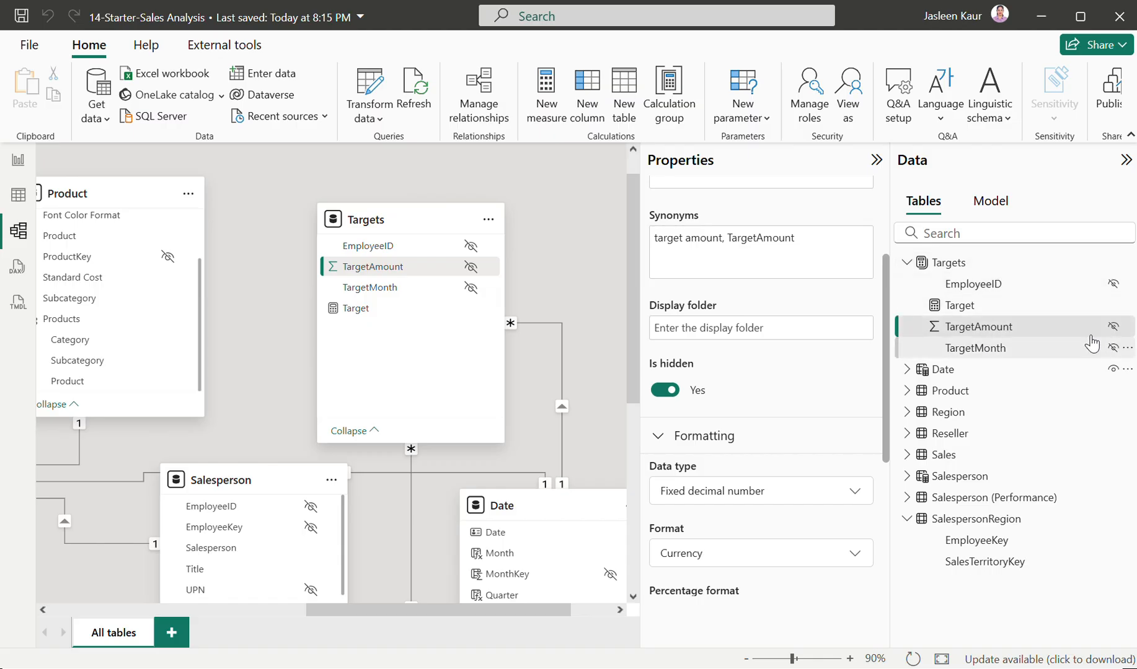
click(1126, 328)
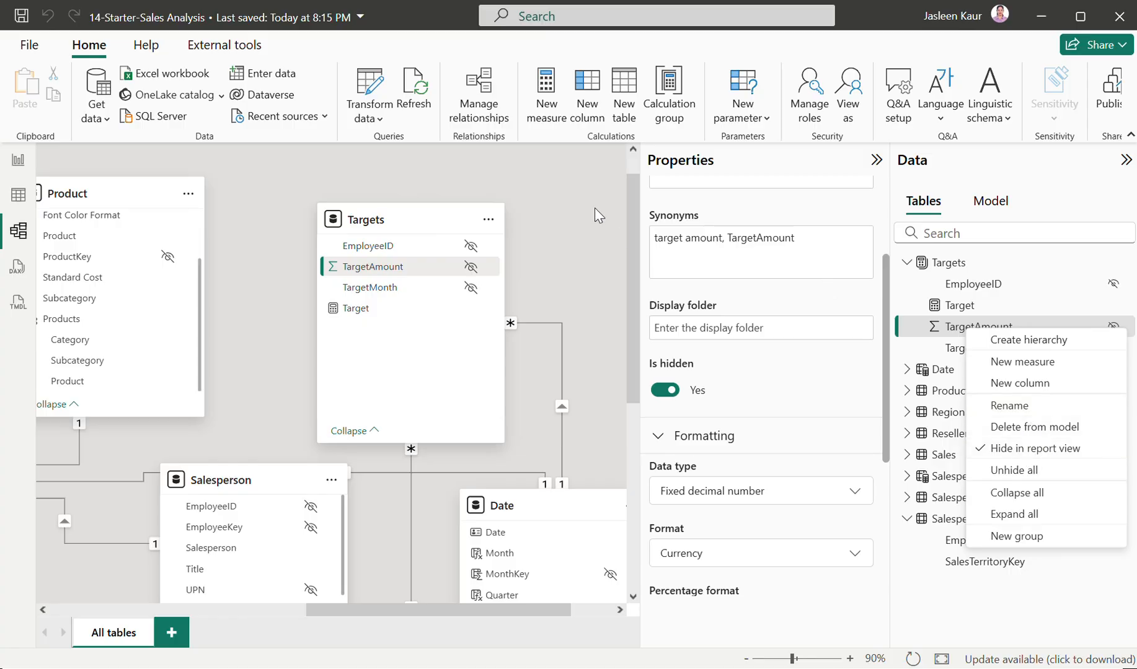
key(Escape)
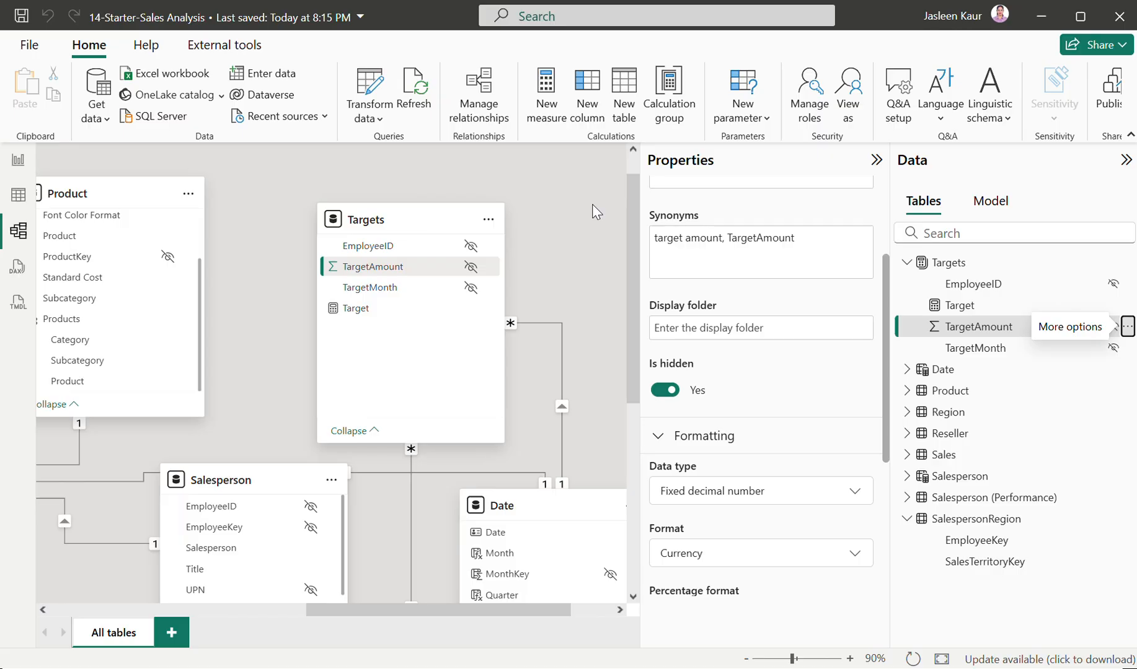
- Return to Report view, add the Target measure to the salesperson table on Page 1 and widen the table slightly
click(18, 162)
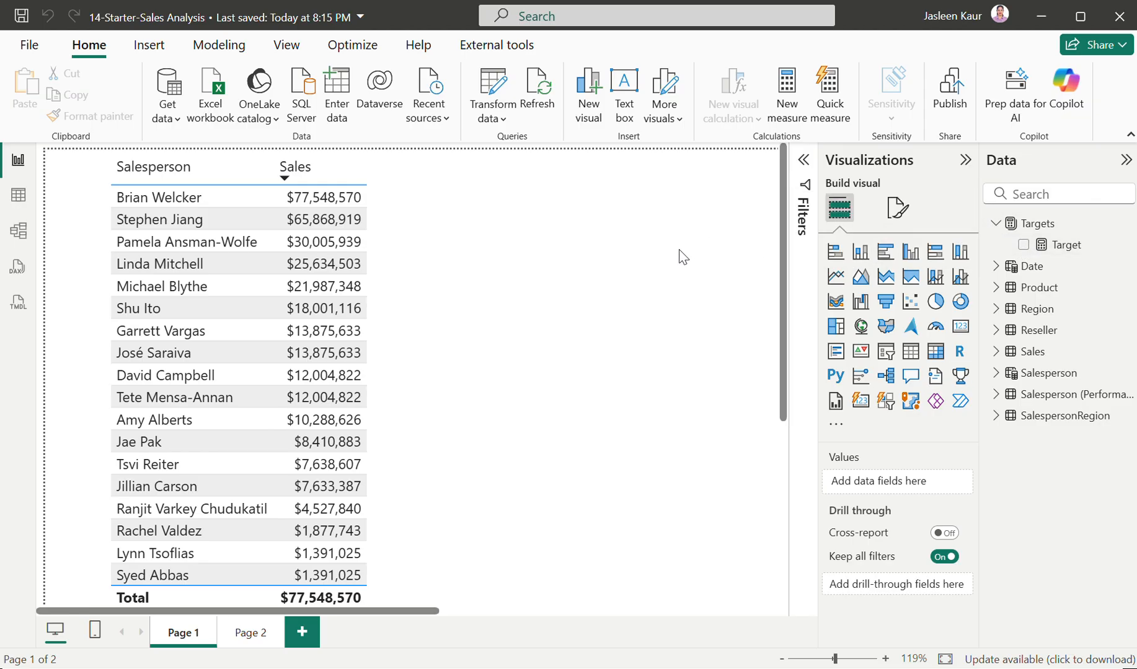
click(1023, 244)
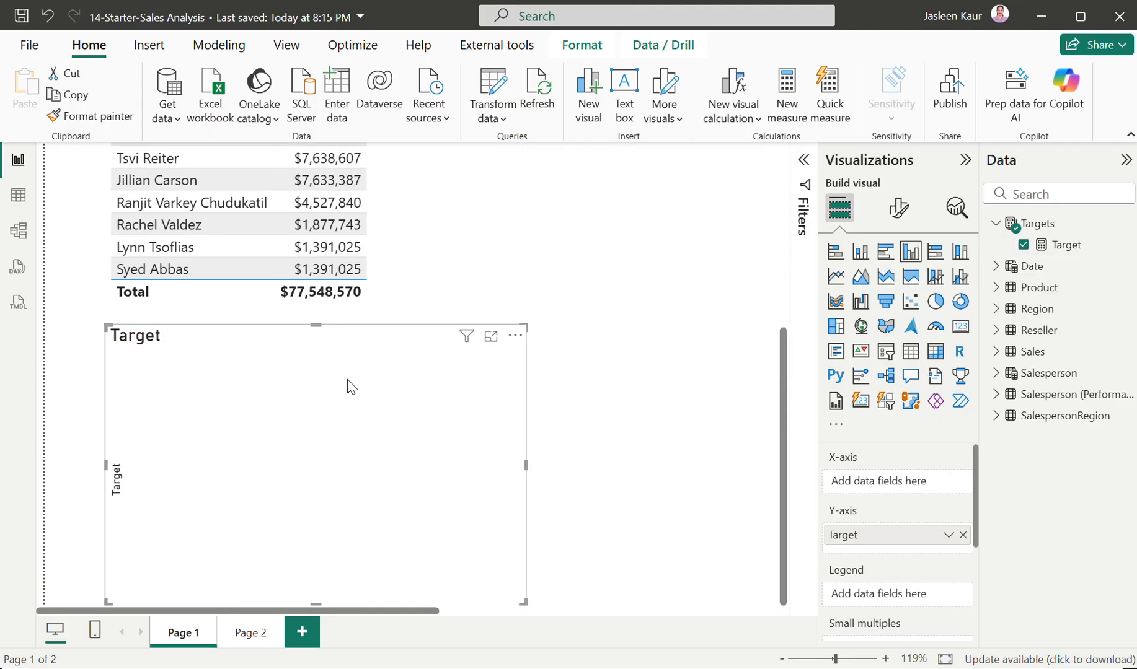
key(ctrl+z)
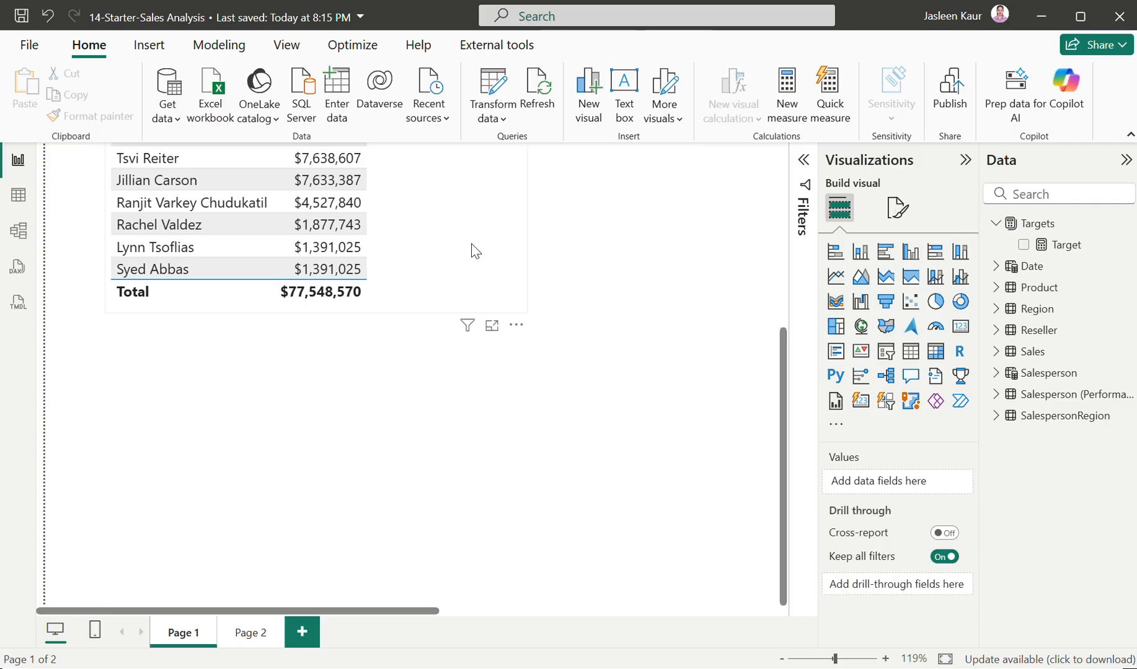
scroll(475, 251, up, 5)
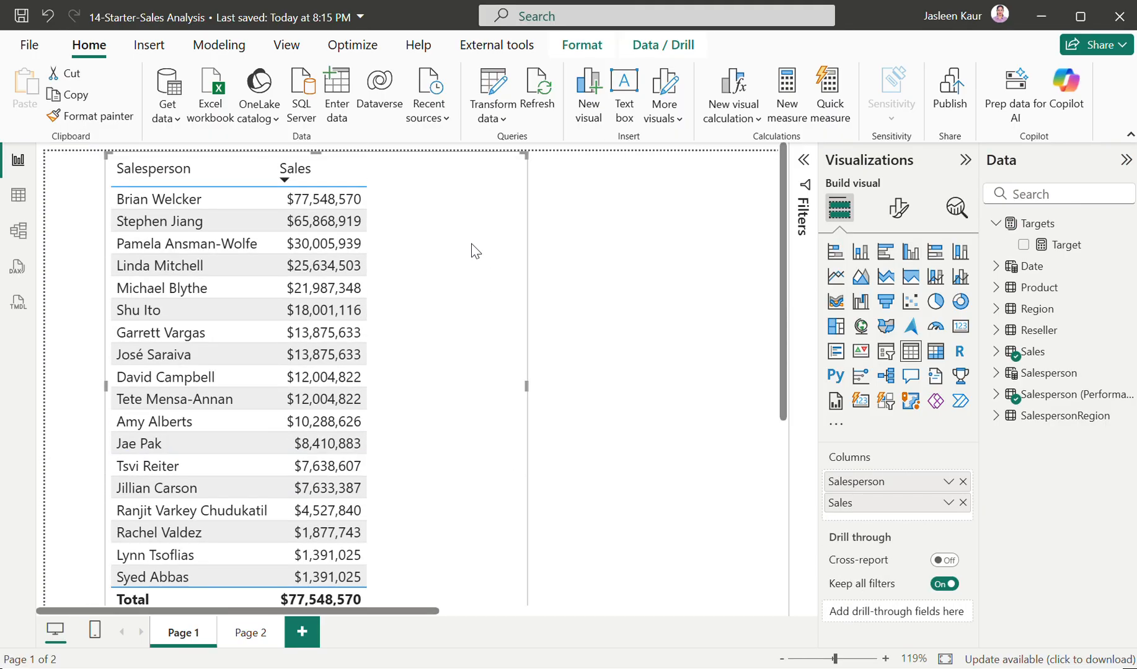
click(1024, 245)
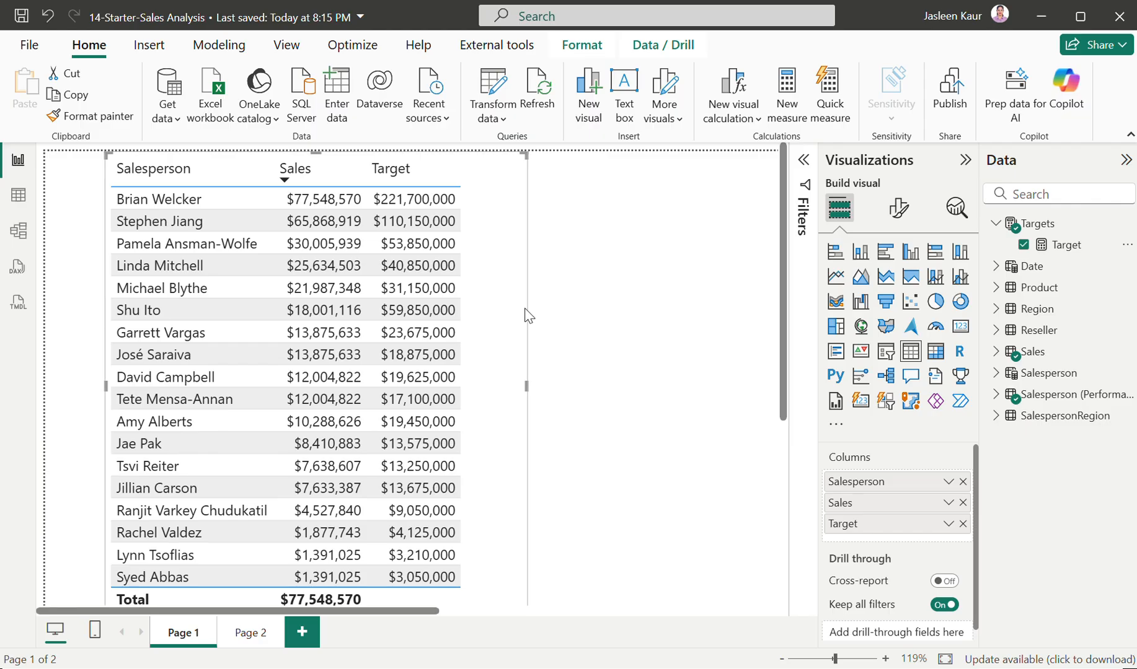
drag(526, 387, 541, 390)
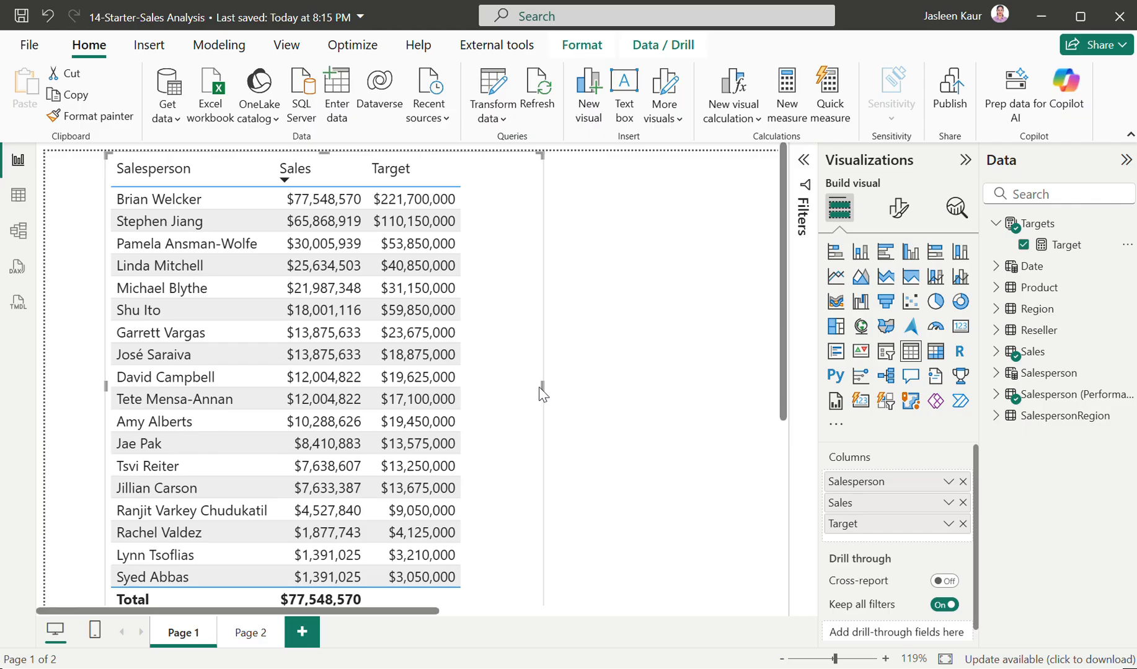
scroll(510, 437, down, 1)
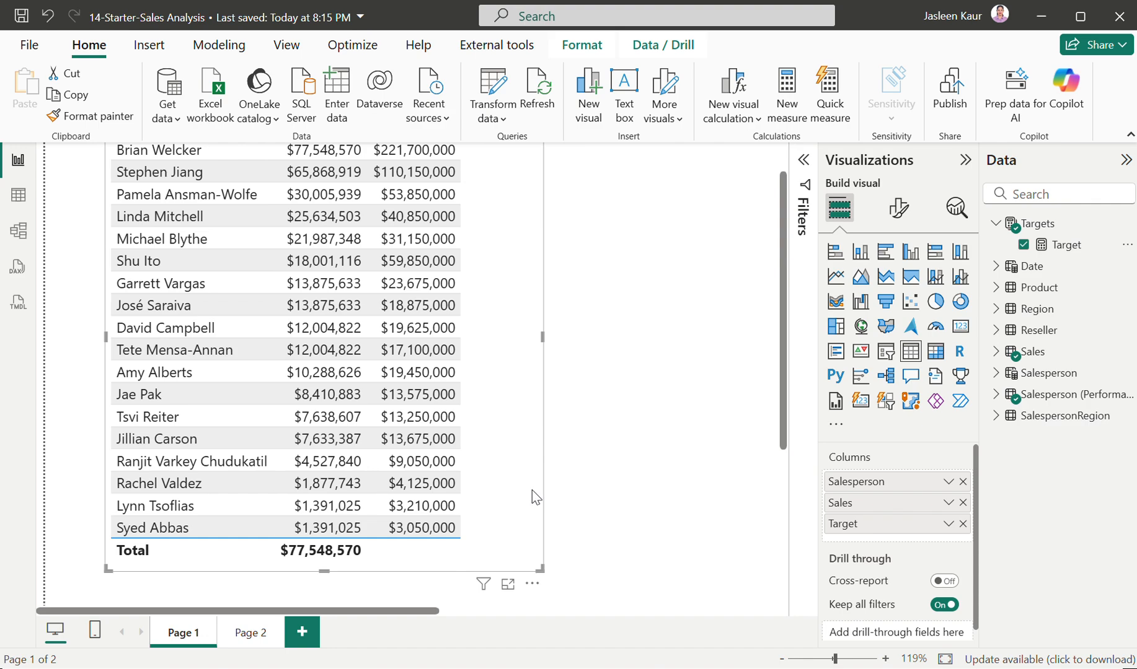
- Copy the Variance measure definition from 14-Snippets.txt in Notepad and return to Power BI Desktop
mouse_move(730, 668)
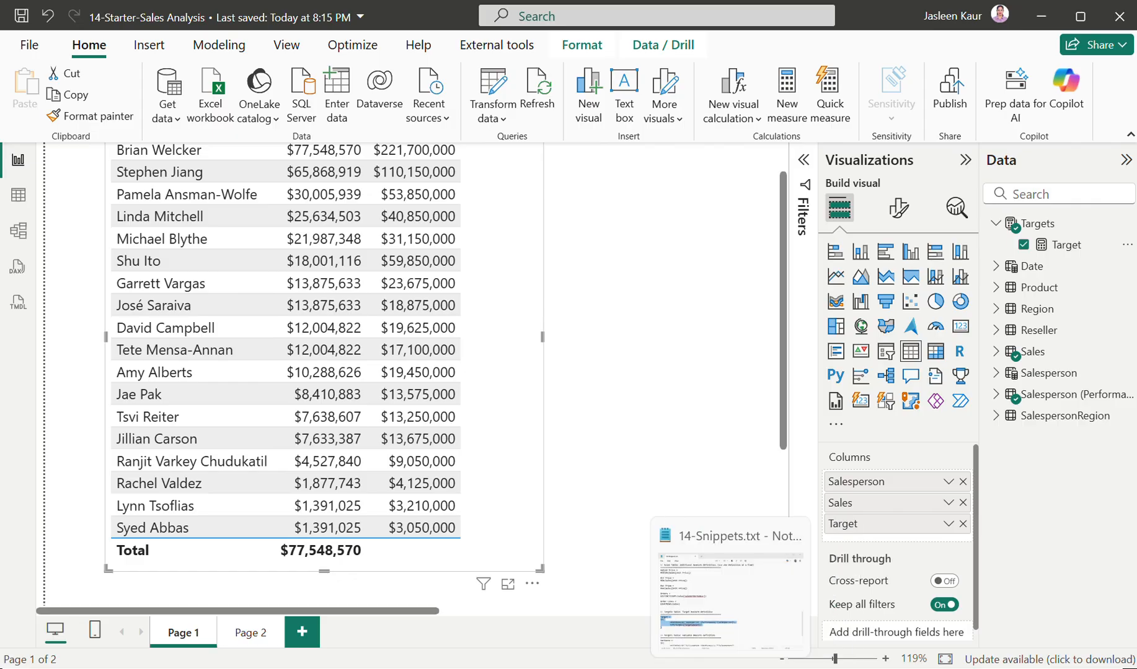
click(730, 668)
scroll(421, 412, down, 3)
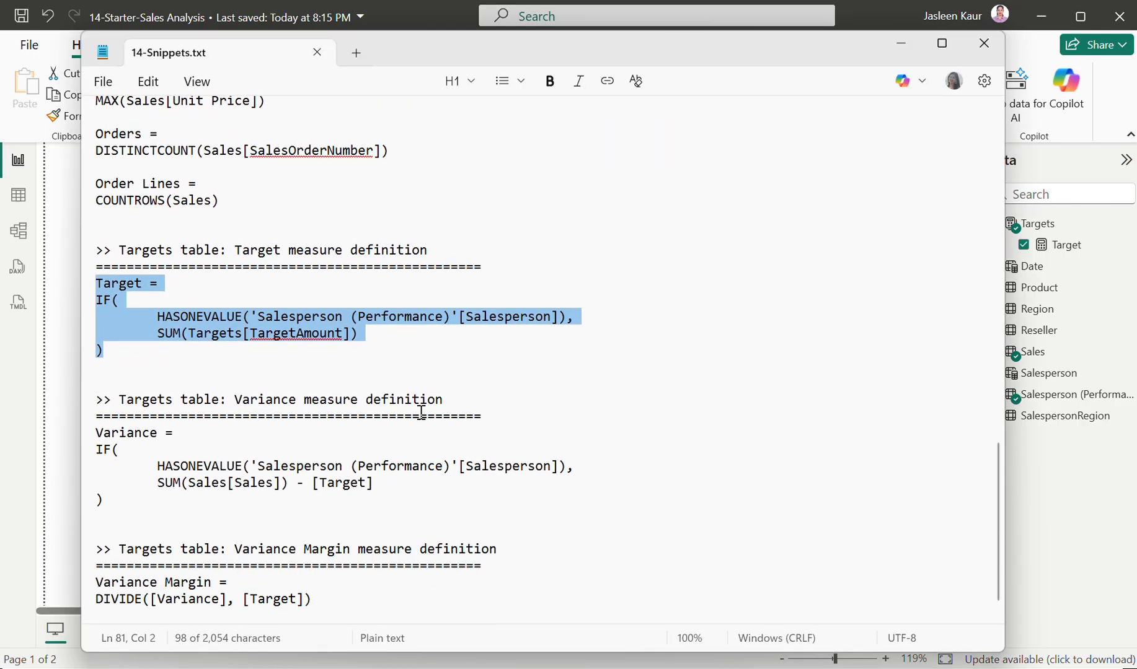
drag(114, 500, 84, 428)
key(ctrl+c)
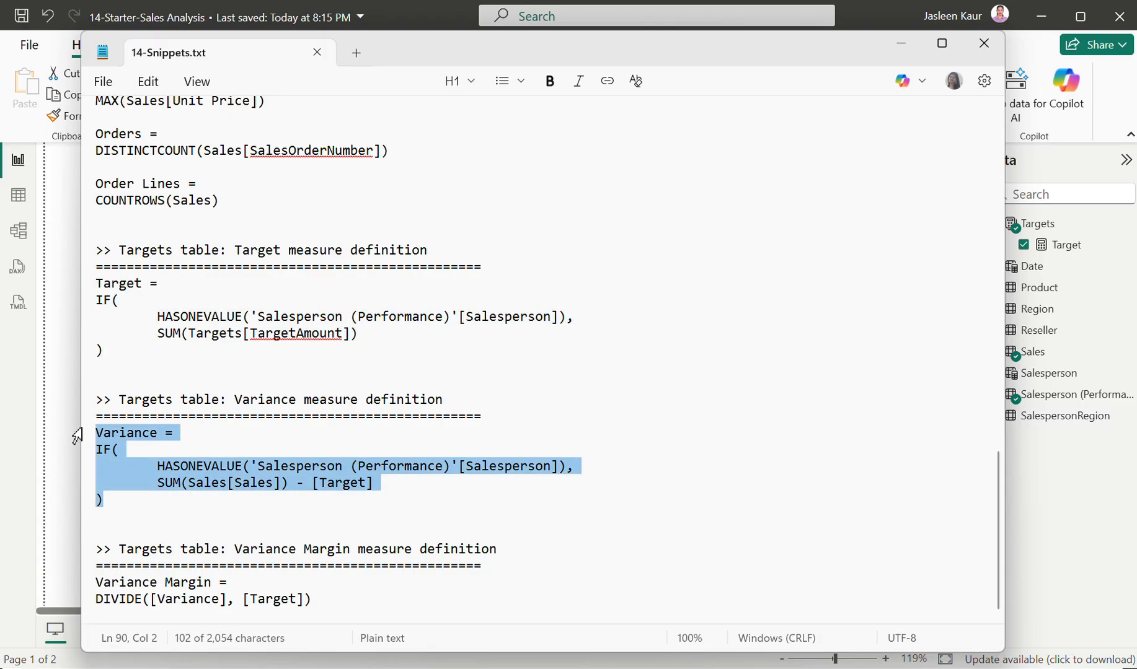
click(60, 470)
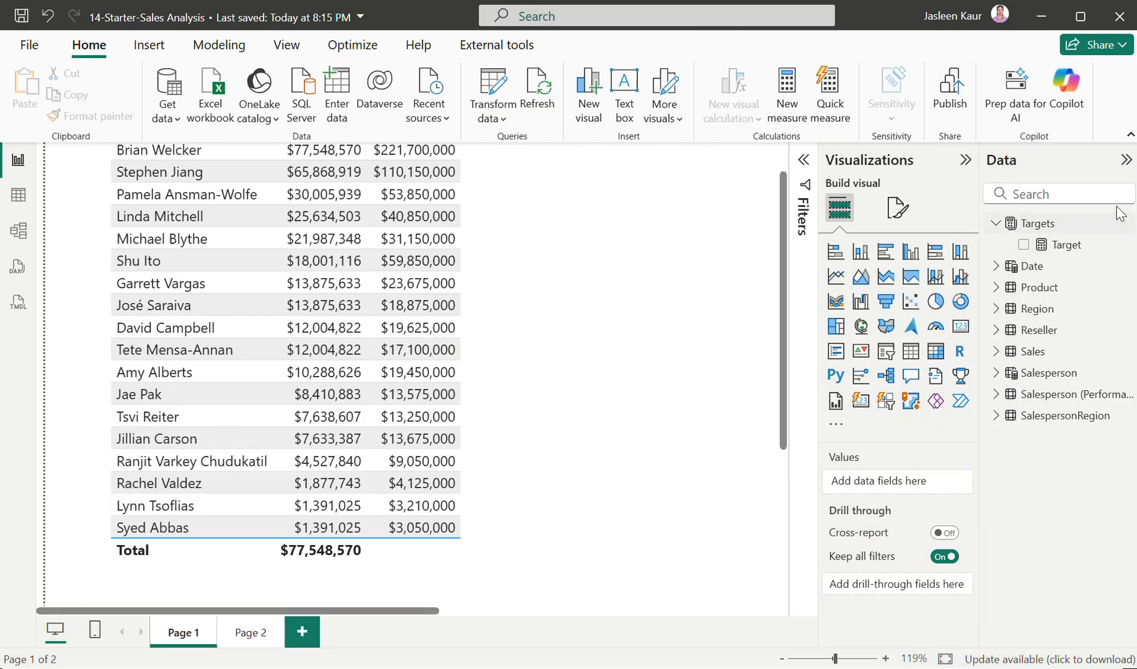
- Create a Variance measure in the Targets table from the copied IF, HASONEVALUE and SUM(Sales[Sales]) - [Target] definition
click(1053, 236)
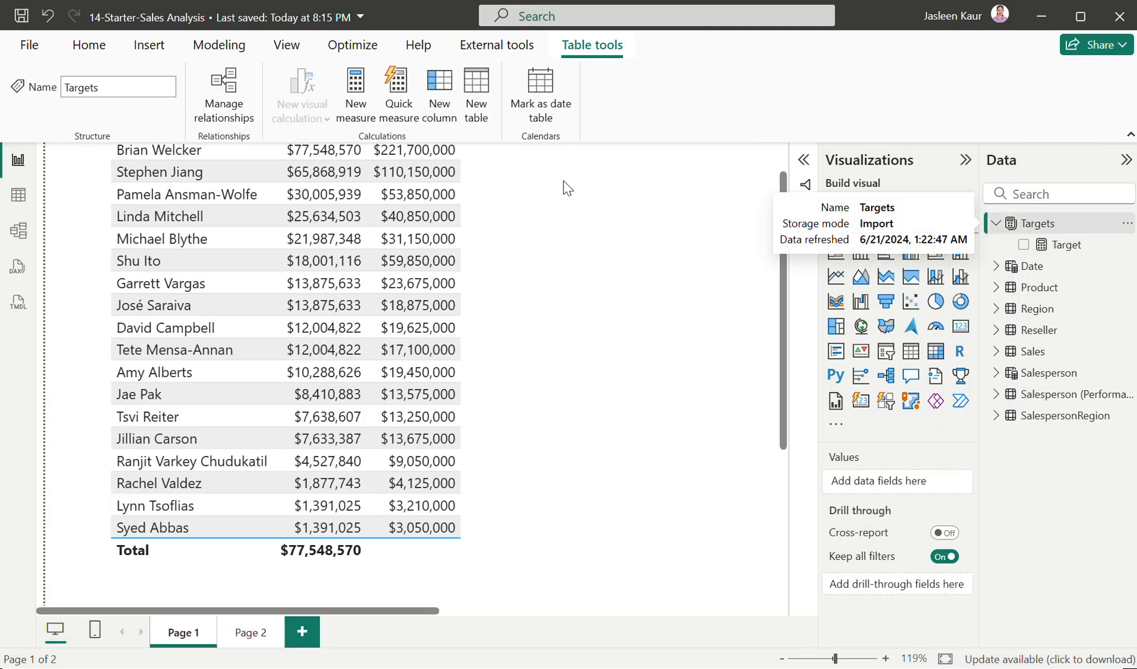
click(352, 99)
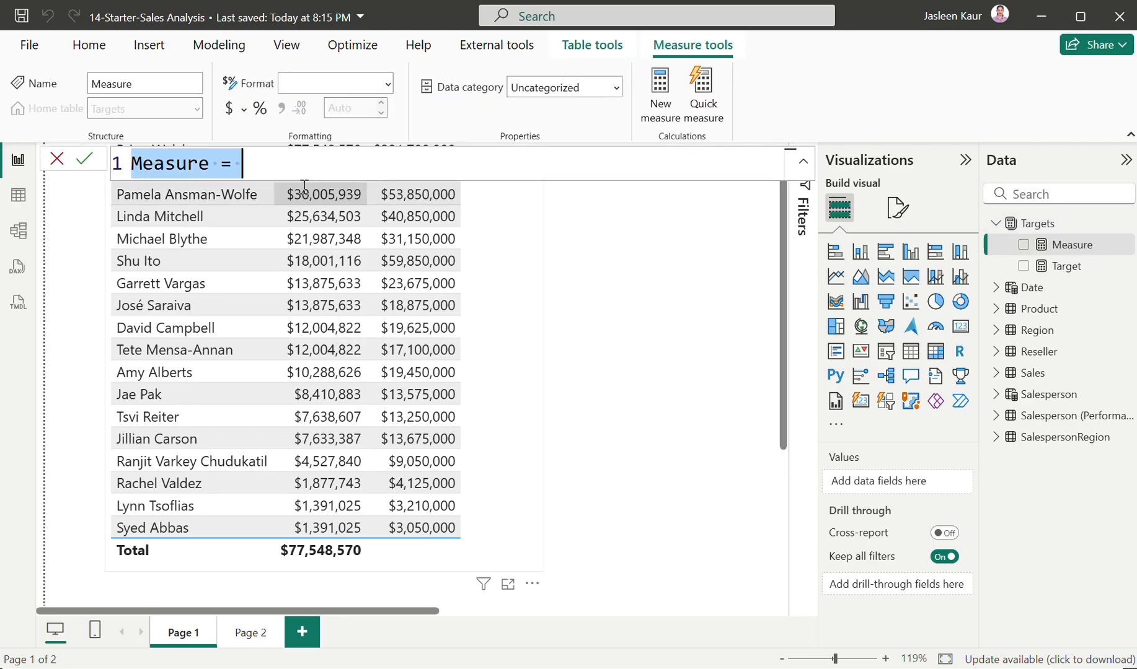
key(ctrl+v)
key(Return)
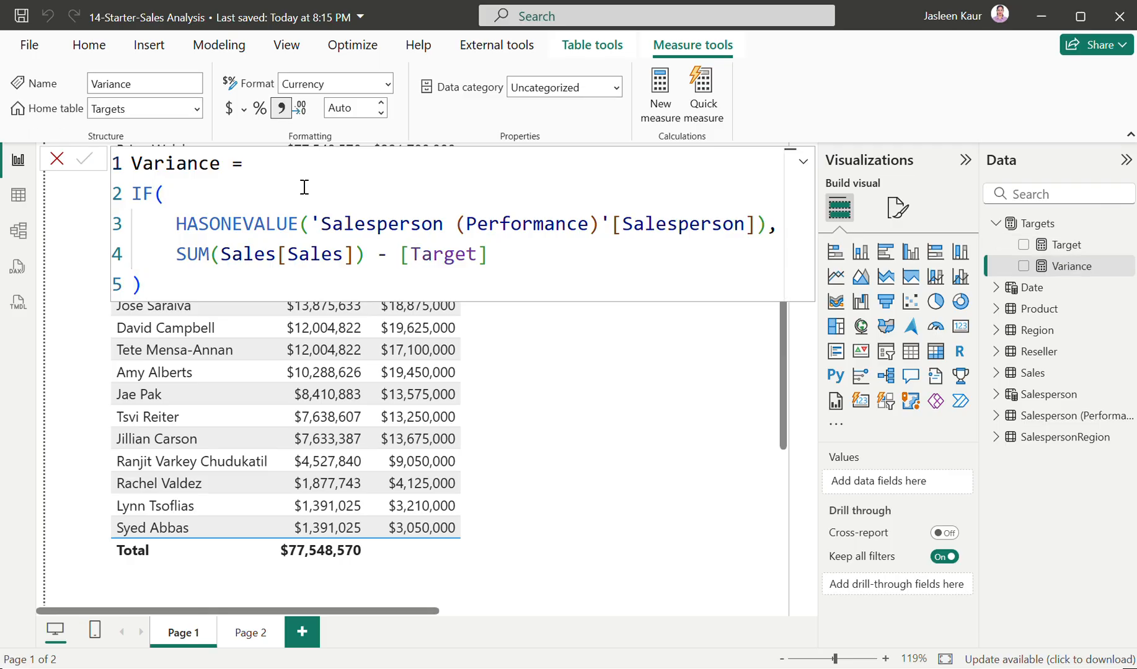
- Copy the Variance Margin measure definition from 14-Snippets.txt in Notepad and return to Power BI Desktop
mouse_move(730, 668)
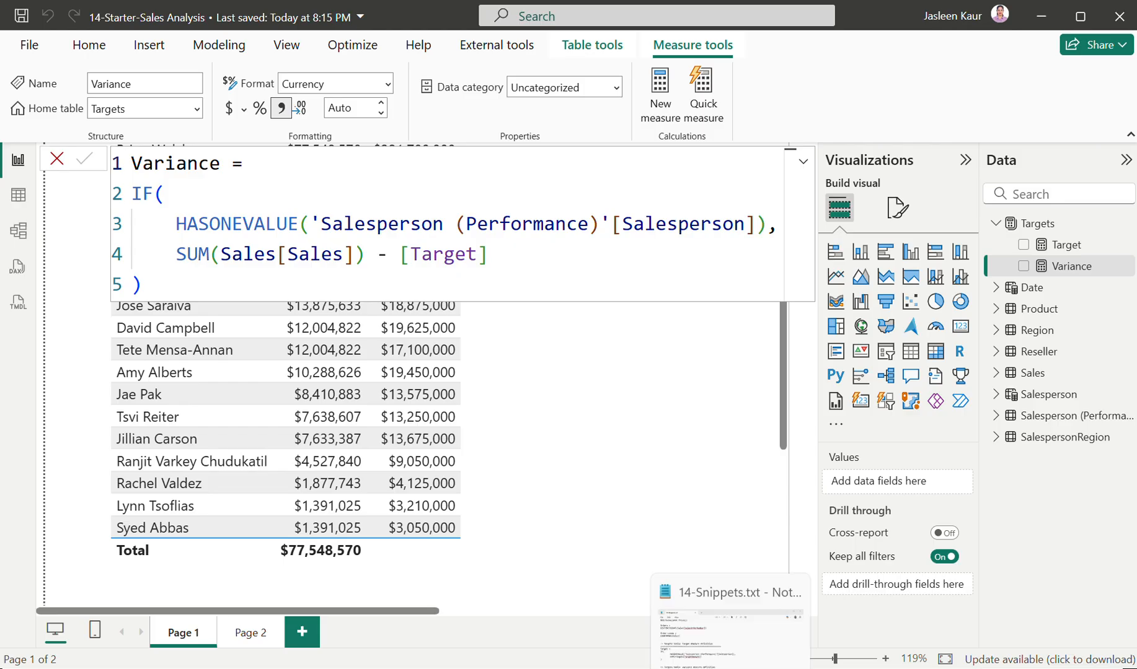
click(675, 644)
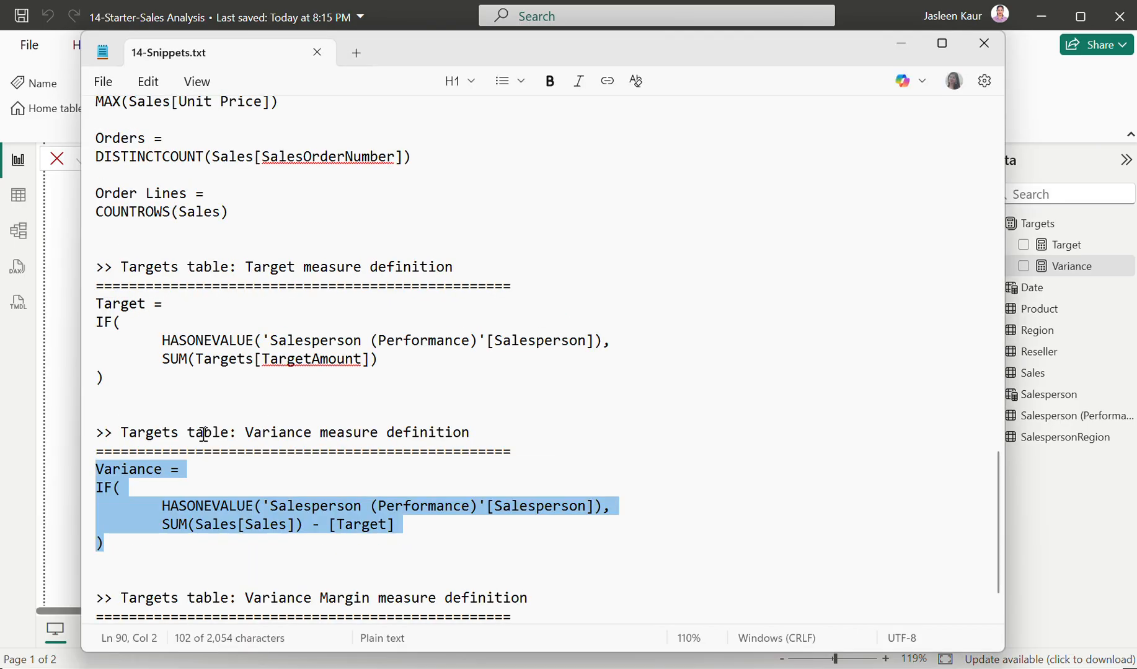
scroll(204, 435, down, 1)
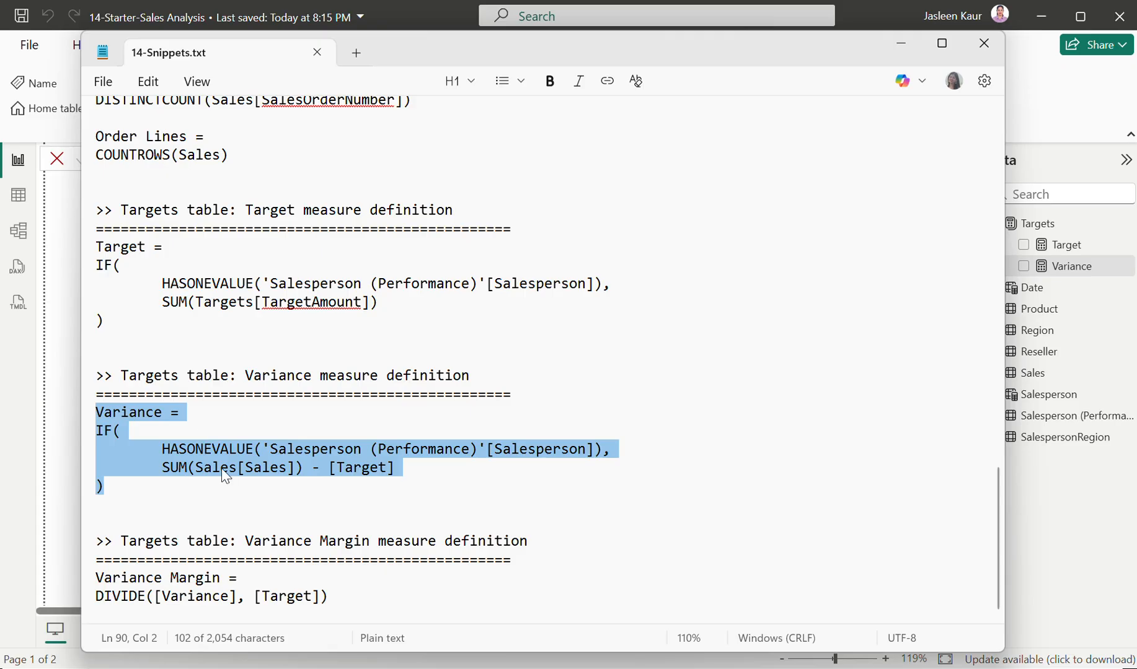
drag(368, 604, 122, 540)
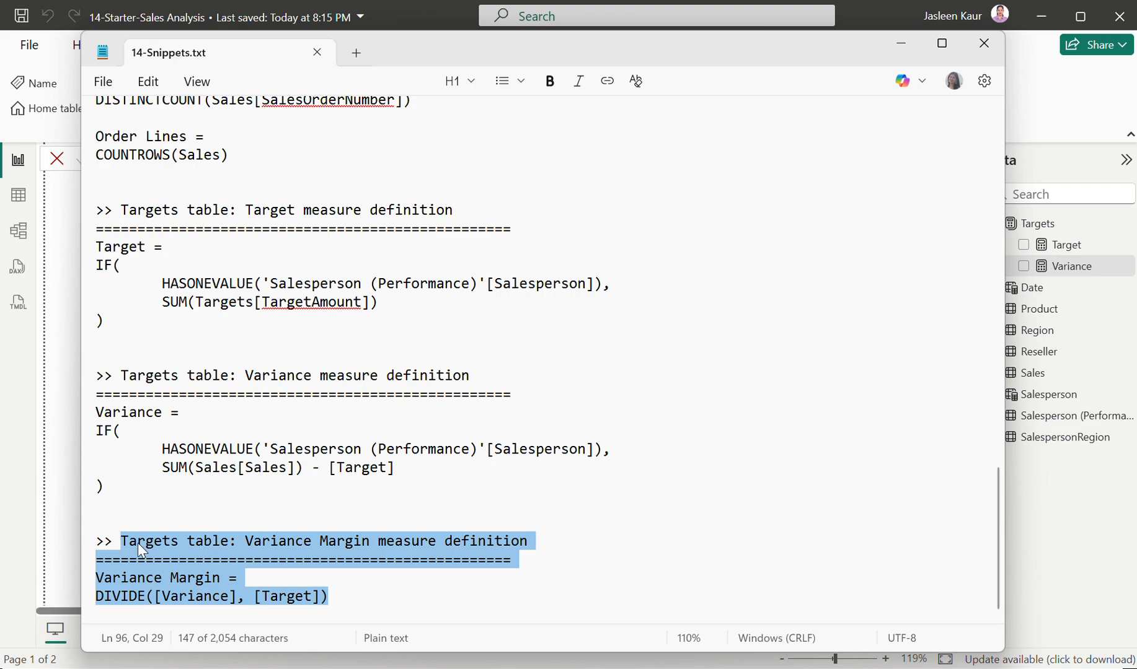
click(197, 594)
drag(375, 598, 80, 584)
key(ctrl+c)
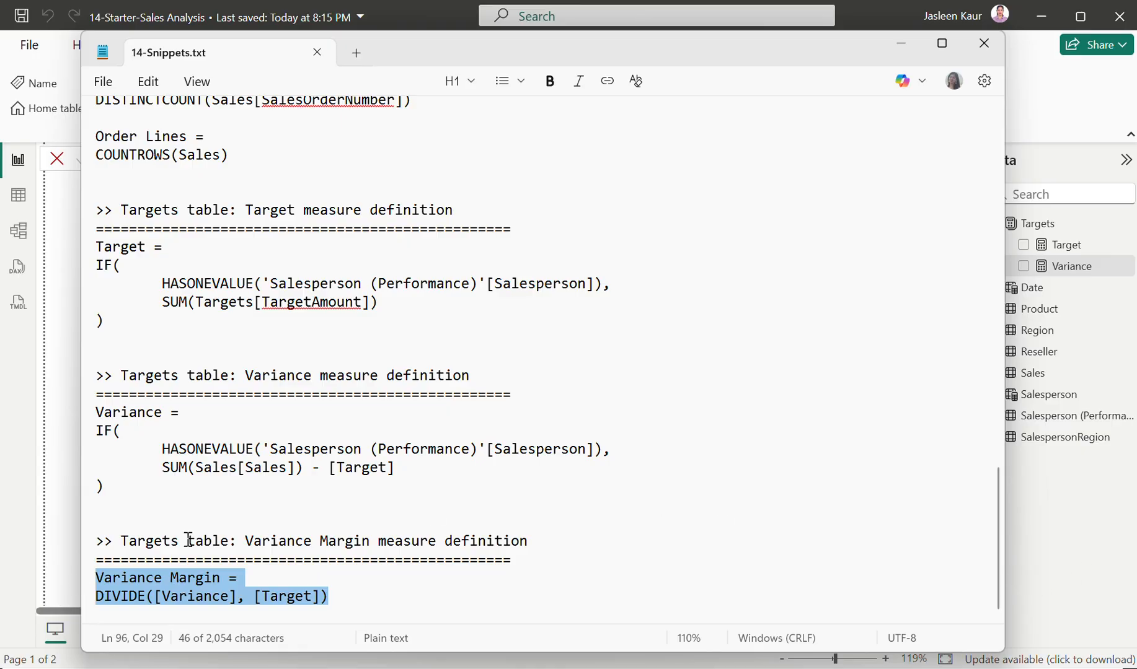
click(62, 501)
click(65, 507)
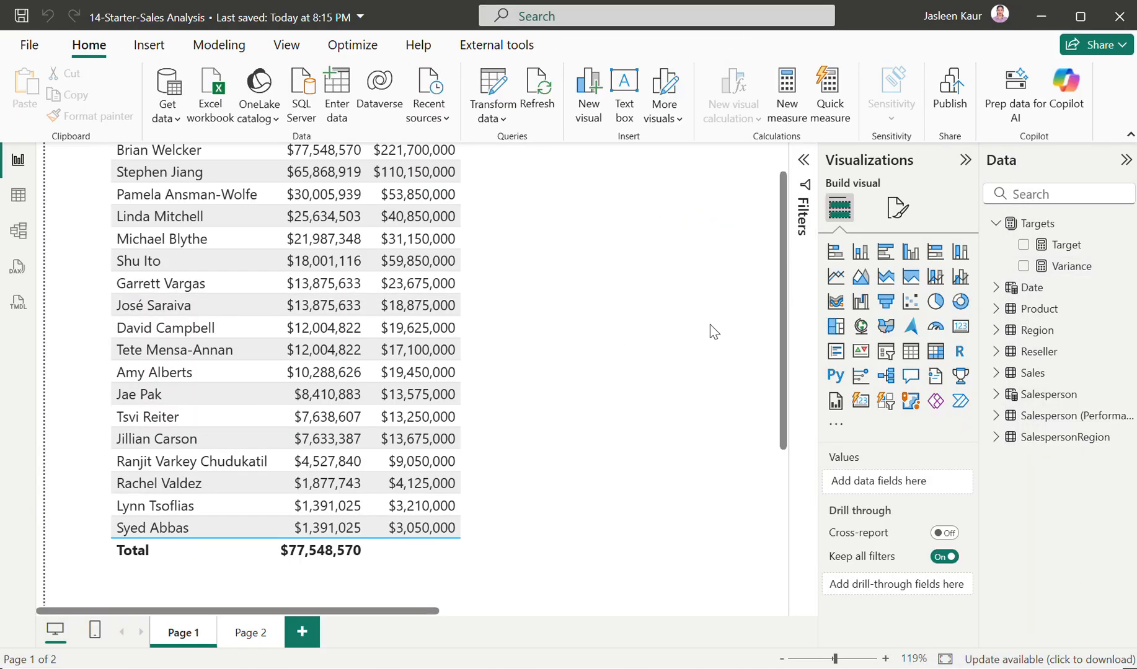
- Create a Variance Margin measure in the Targets table from the copied DIVIDE([Variance], [Target]) definition
click(1058, 230)
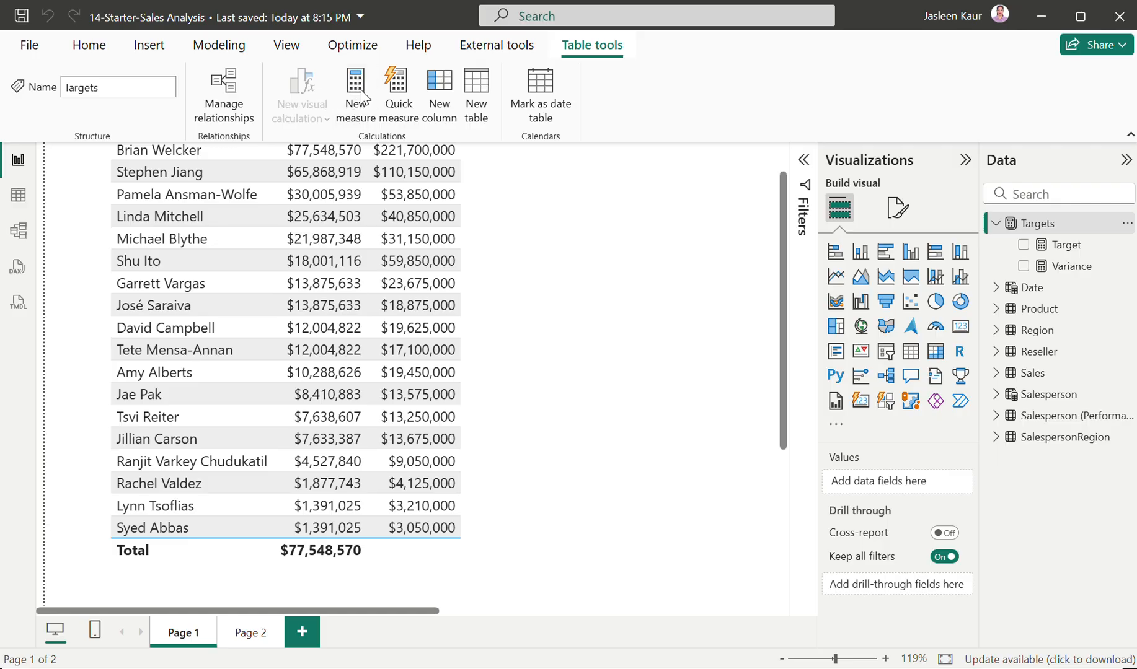
key(ctrl+v)
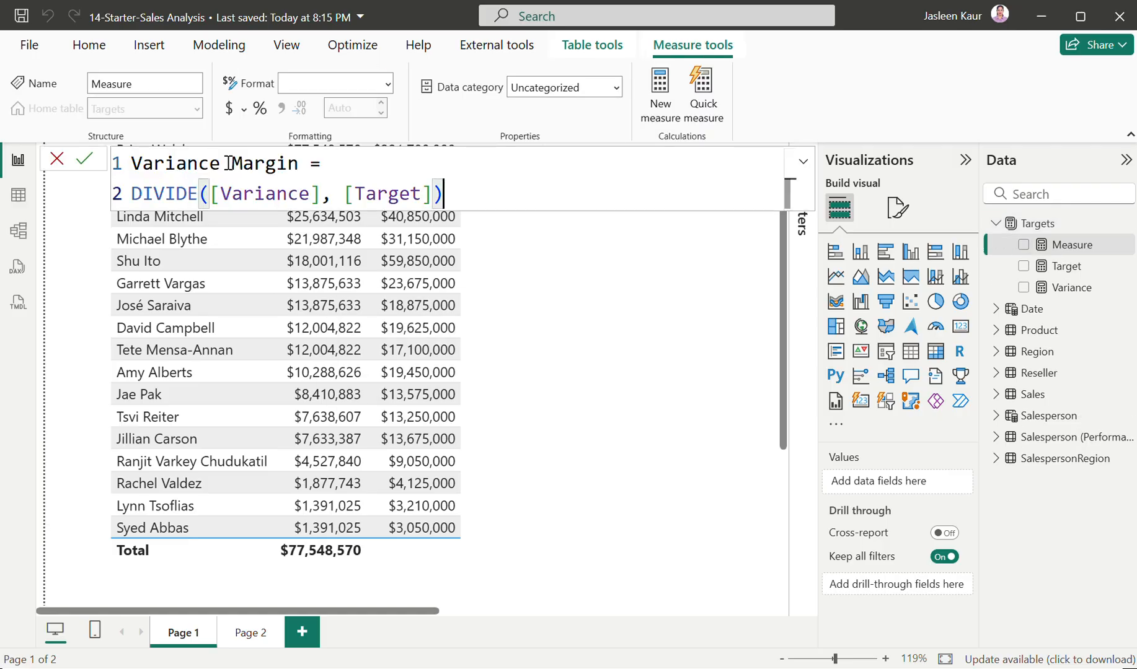
key(Return)
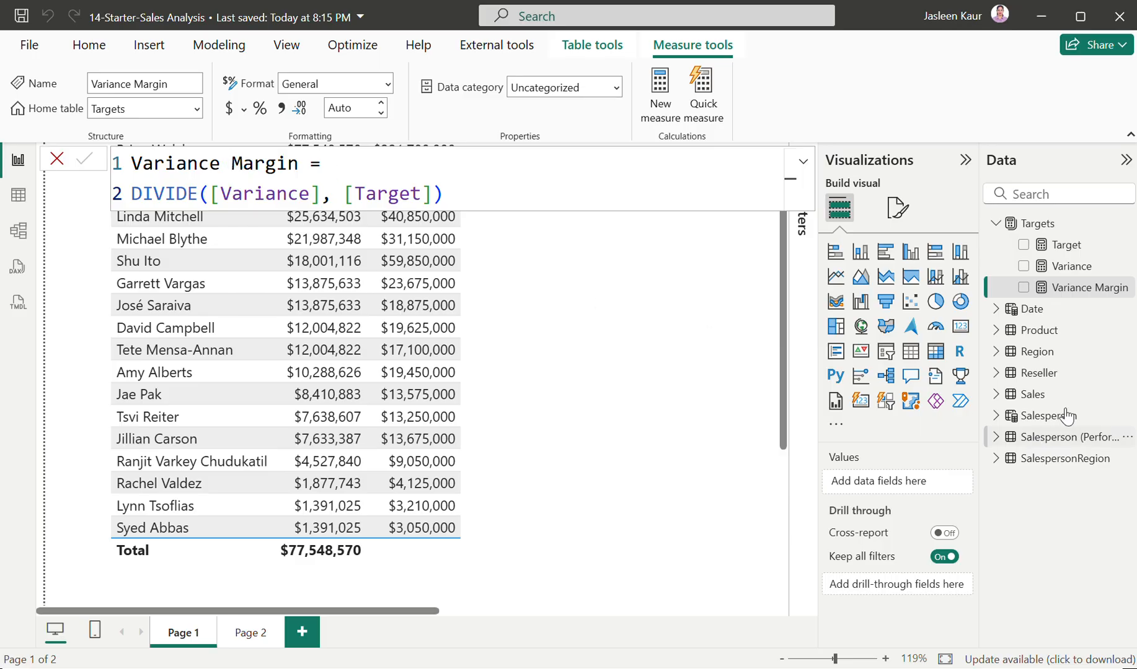
- Set the Variance measure in the Targets table to show 0 decimal places
click(1071, 266)
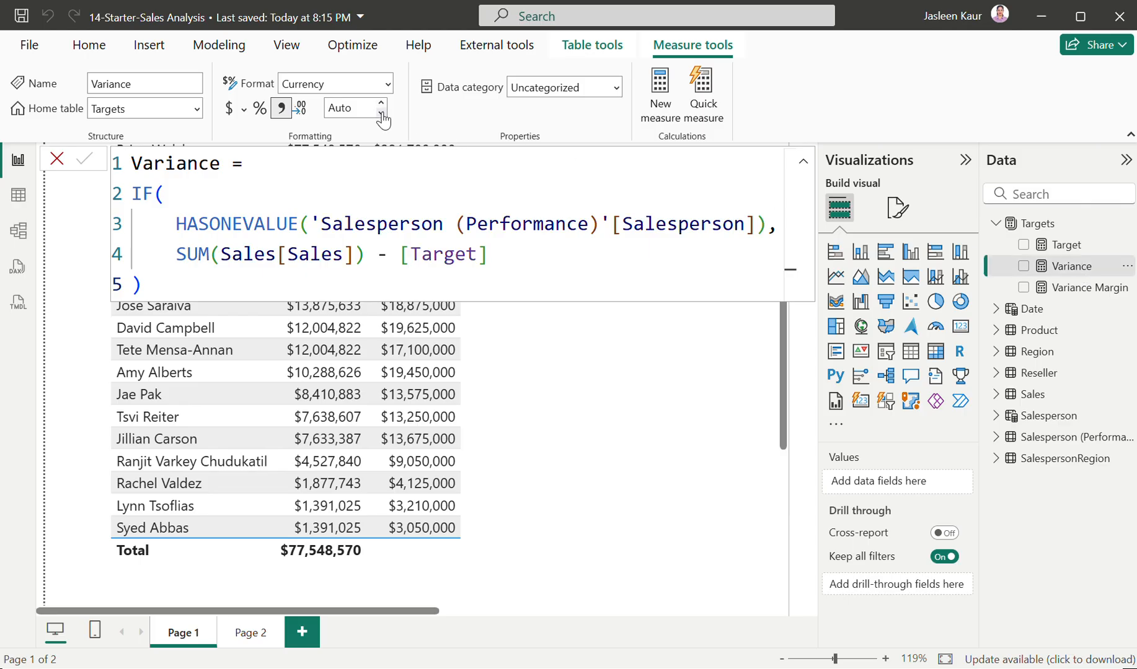
click(344, 107)
text(0)
key(Return)
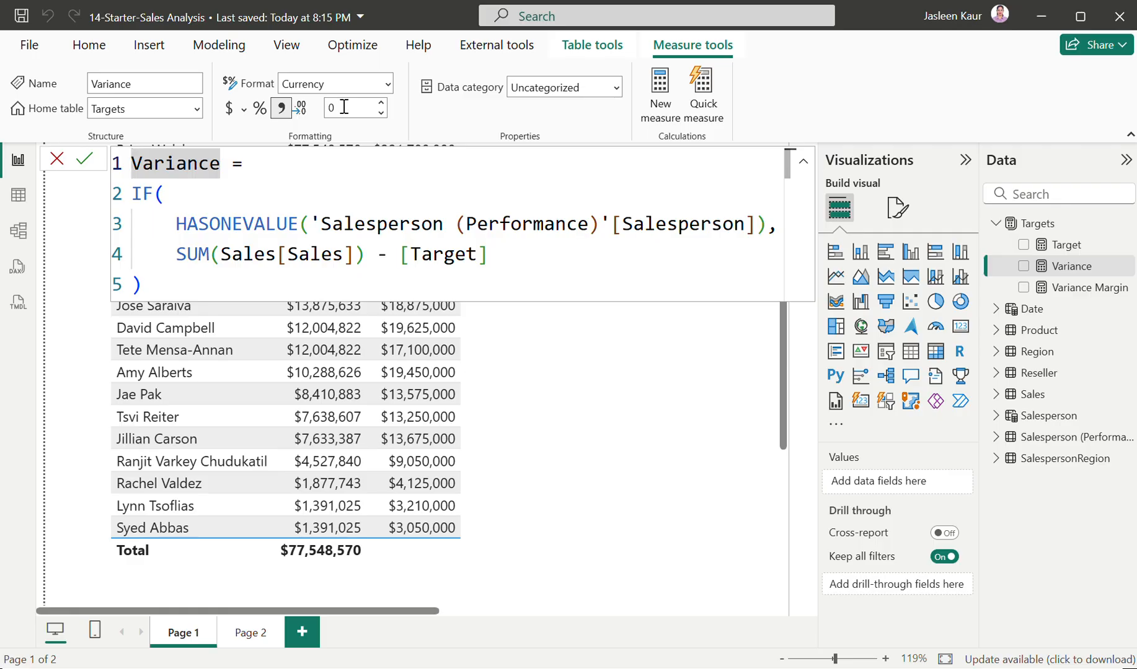
- Set the Variance Margin measure in the Targets table to show 2 decimal places
click(1090, 288)
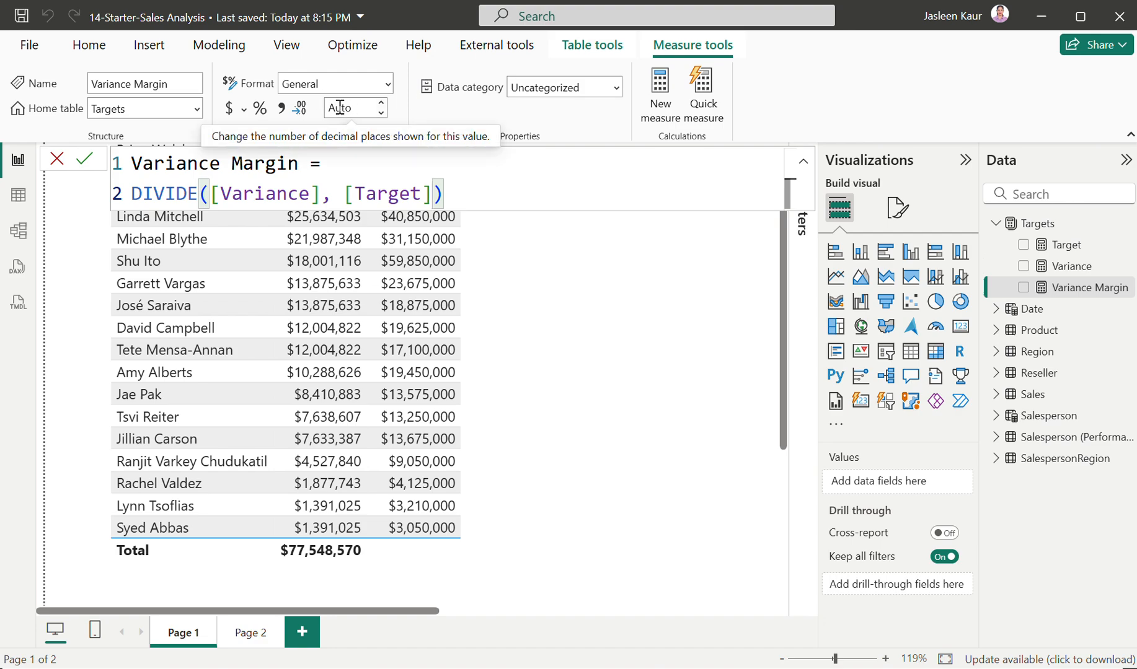
key(ctrl+Home)
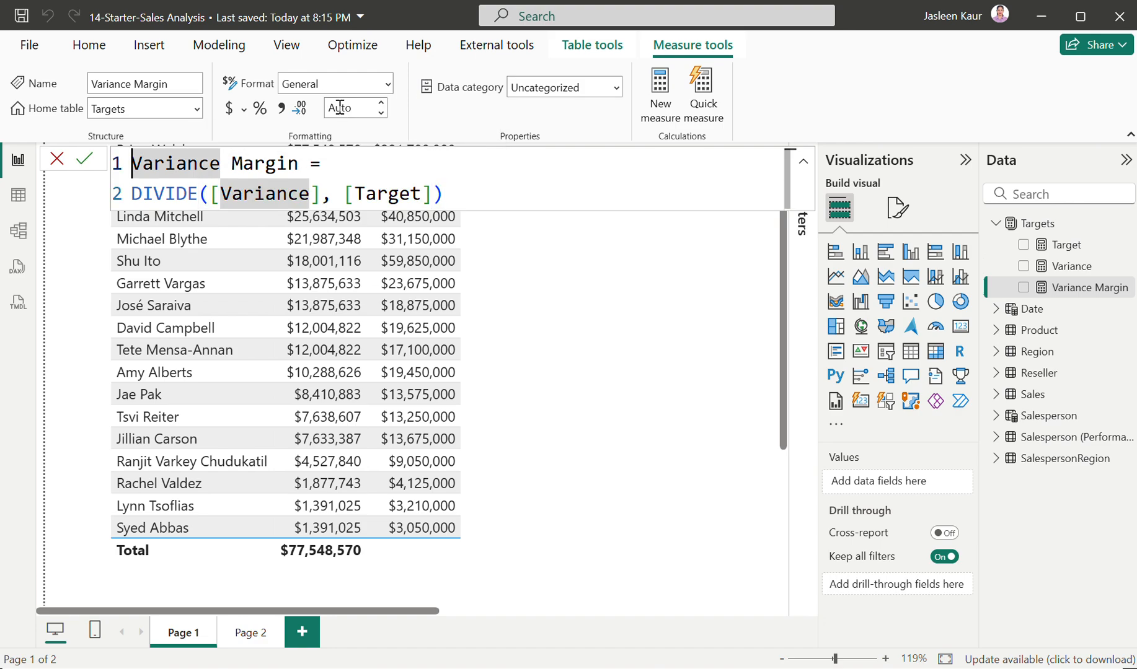
click(340, 108)
click(349, 105)
text(2)
key(Return)
click(630, 254)
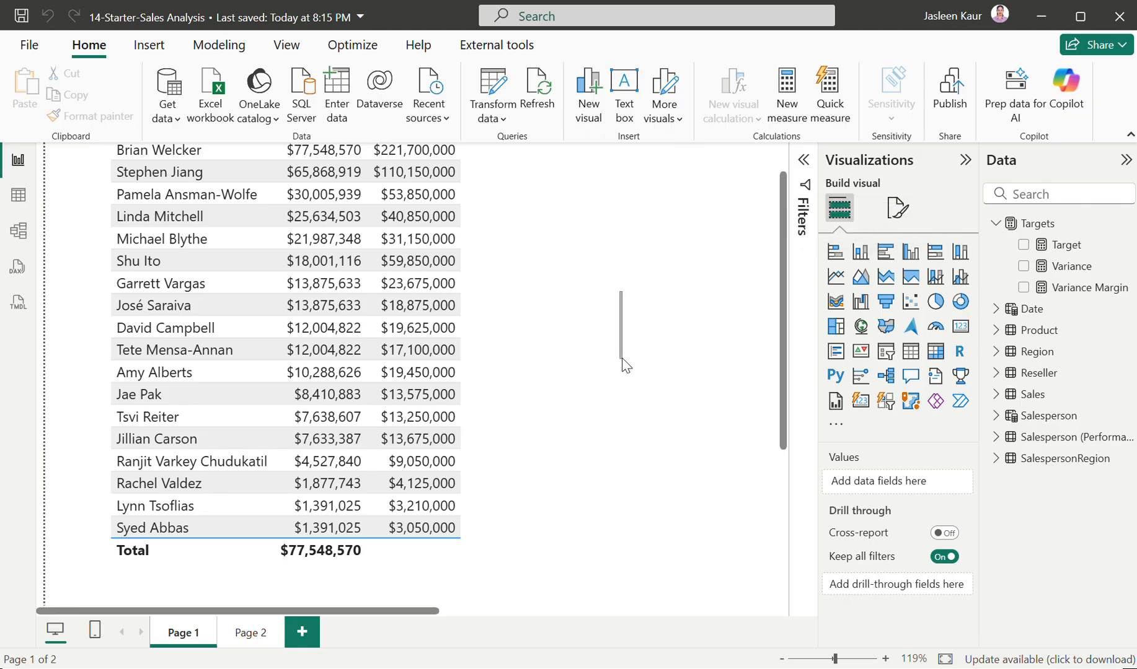
- Widen the salesperson table visual on Page 1 and add the Variance and Variance Margin measures as columns
click(537, 391)
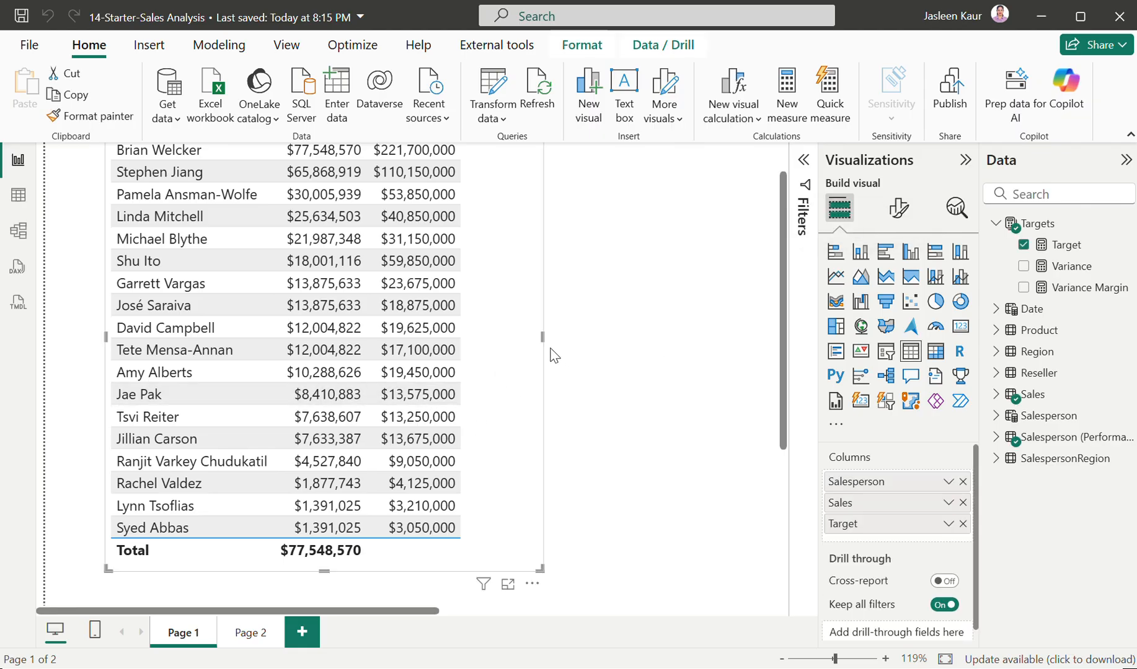
drag(542, 337, 744, 331)
scroll(624, 306, up, 2)
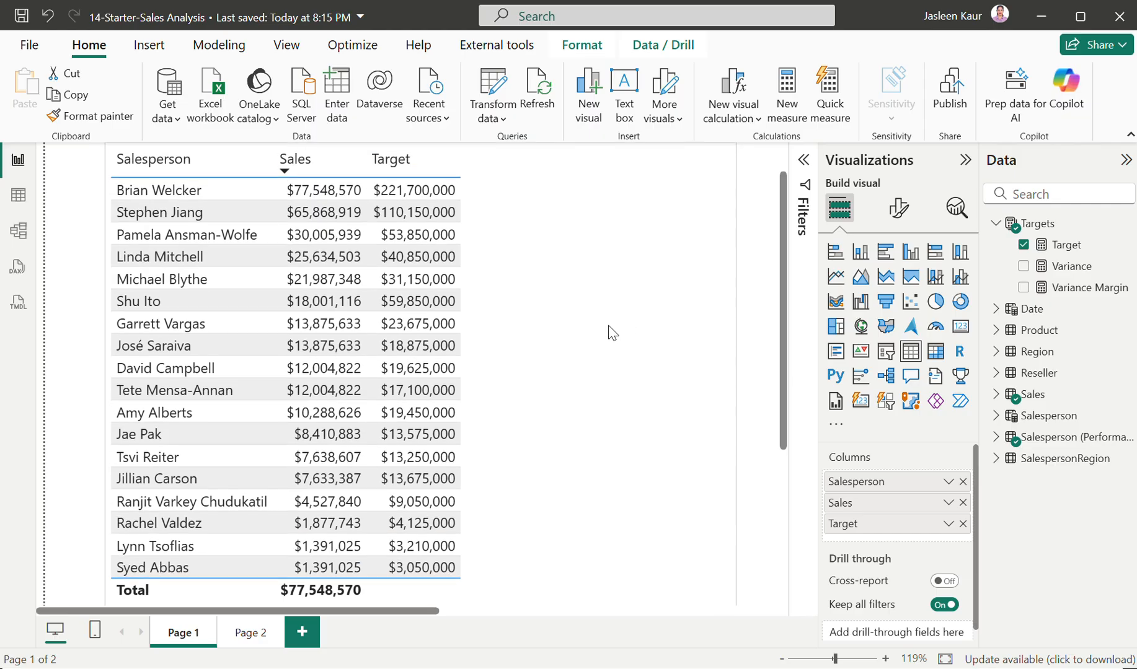
click(1024, 266)
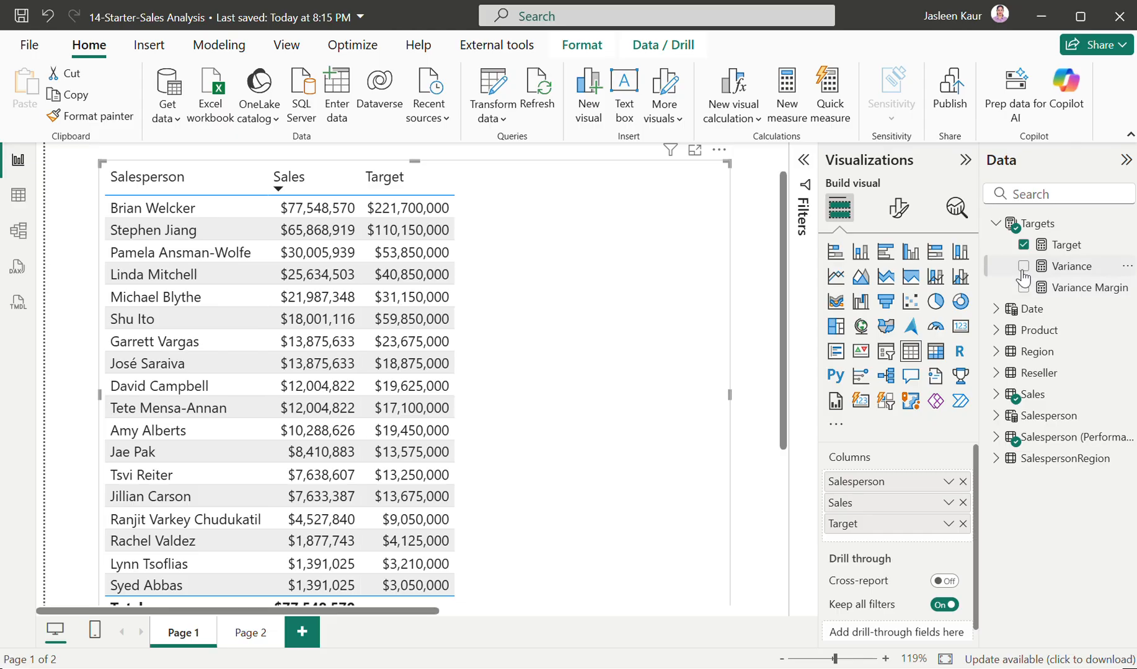
click(1023, 288)
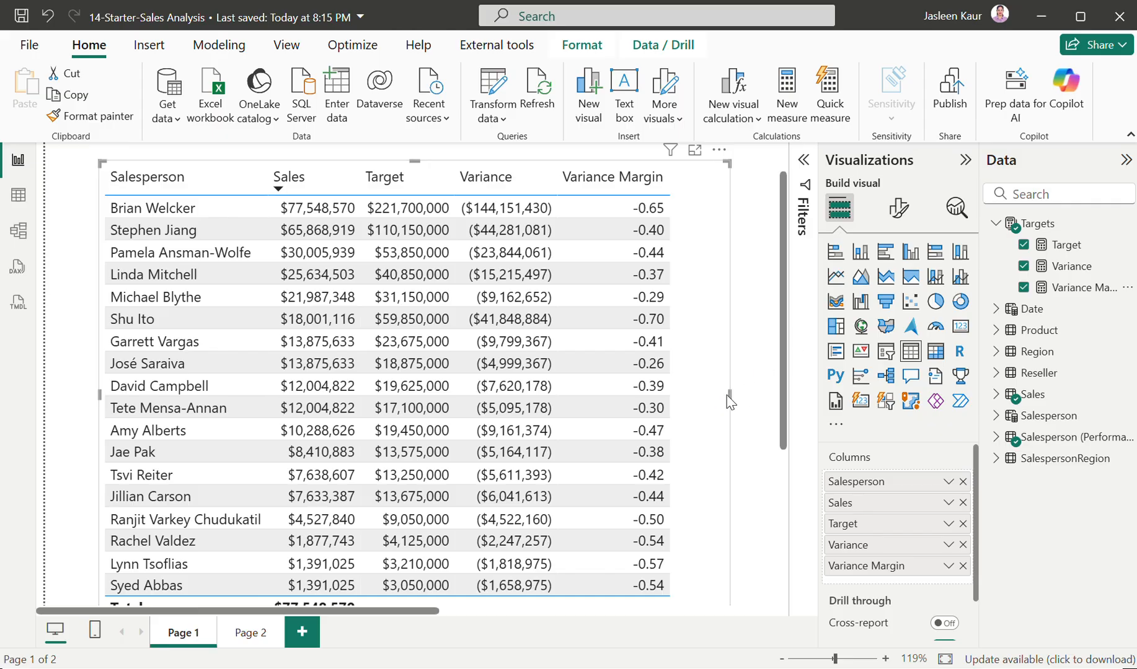
drag(728, 400, 738, 399)
scroll(461, 286, up, 1)
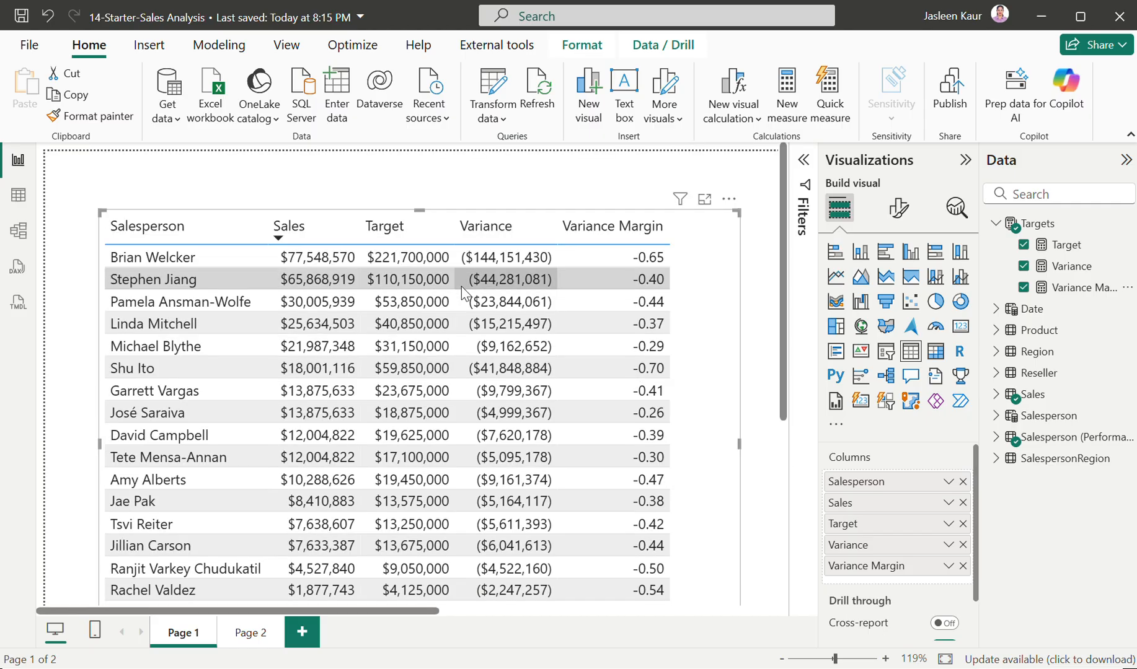
scroll(461, 285, down, 3)
scroll(461, 286, up, 2)
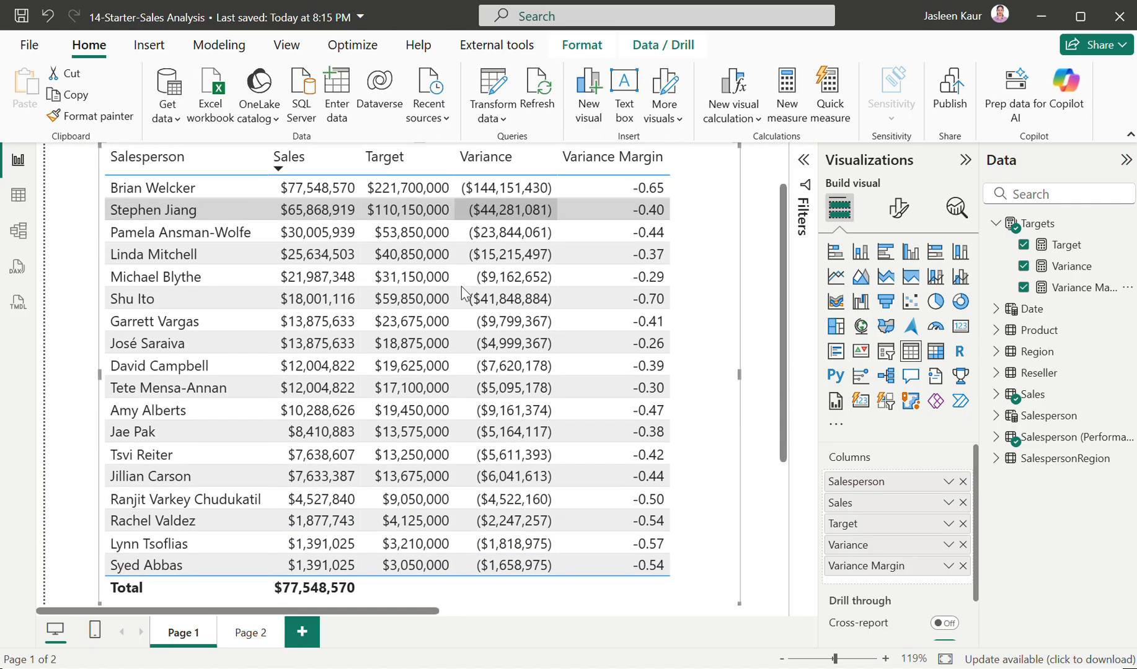